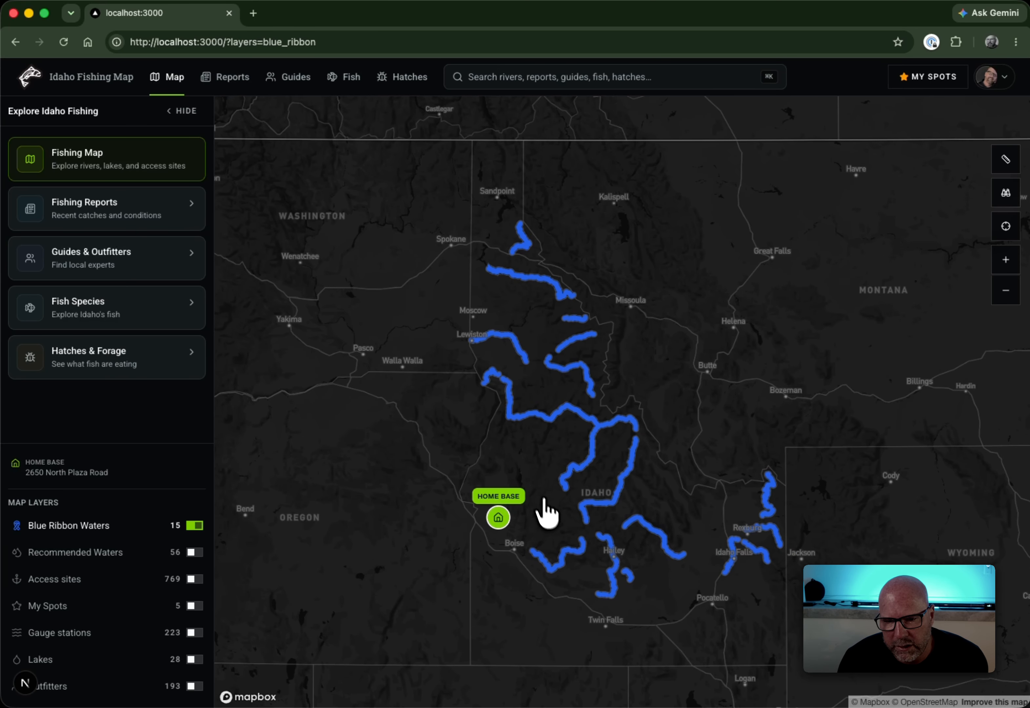
Inspect the Blue Ribbon Waters on the Idaho map, checking the Salmon River's details and surrounding river routes
scroll(544, 500, "up", 5)
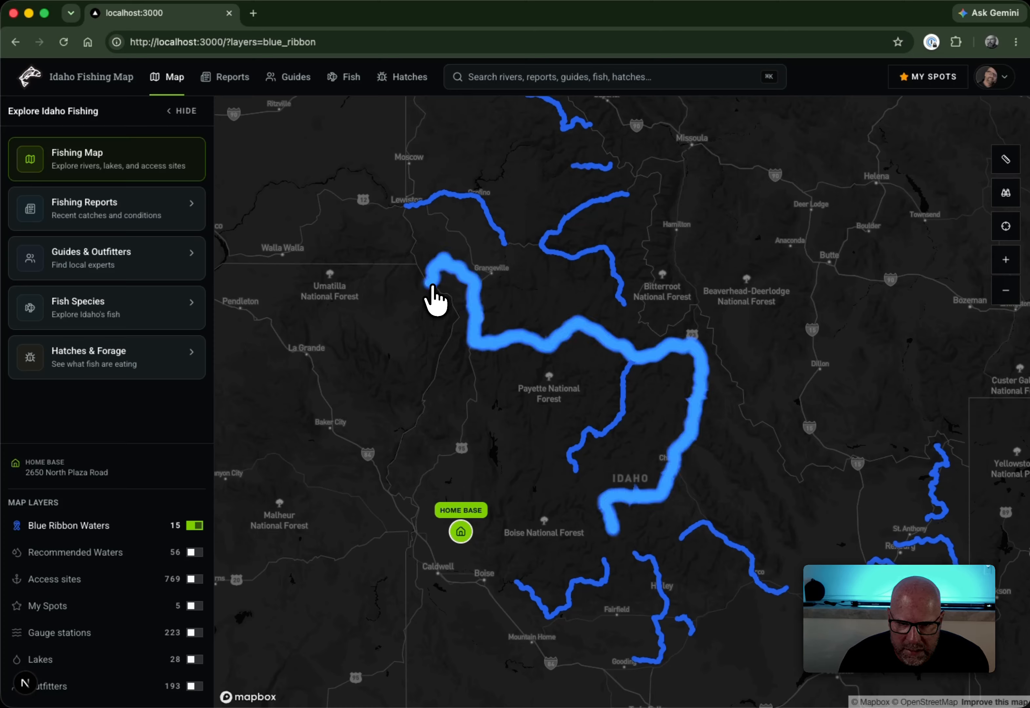
mouse_move(432, 279)
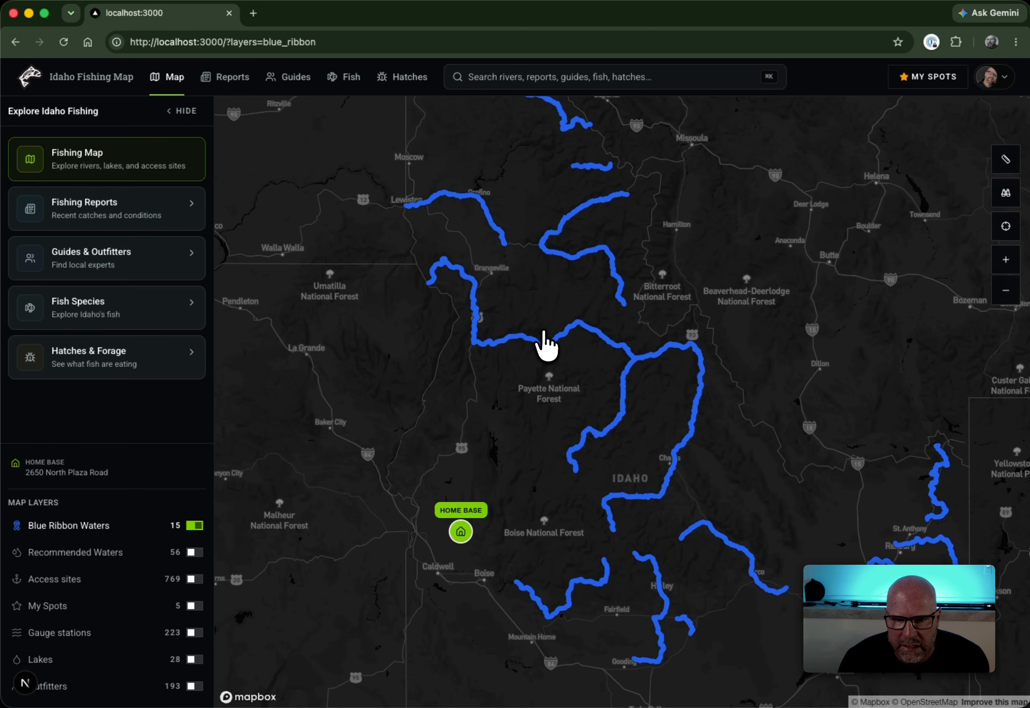
mouse_move(548, 348)
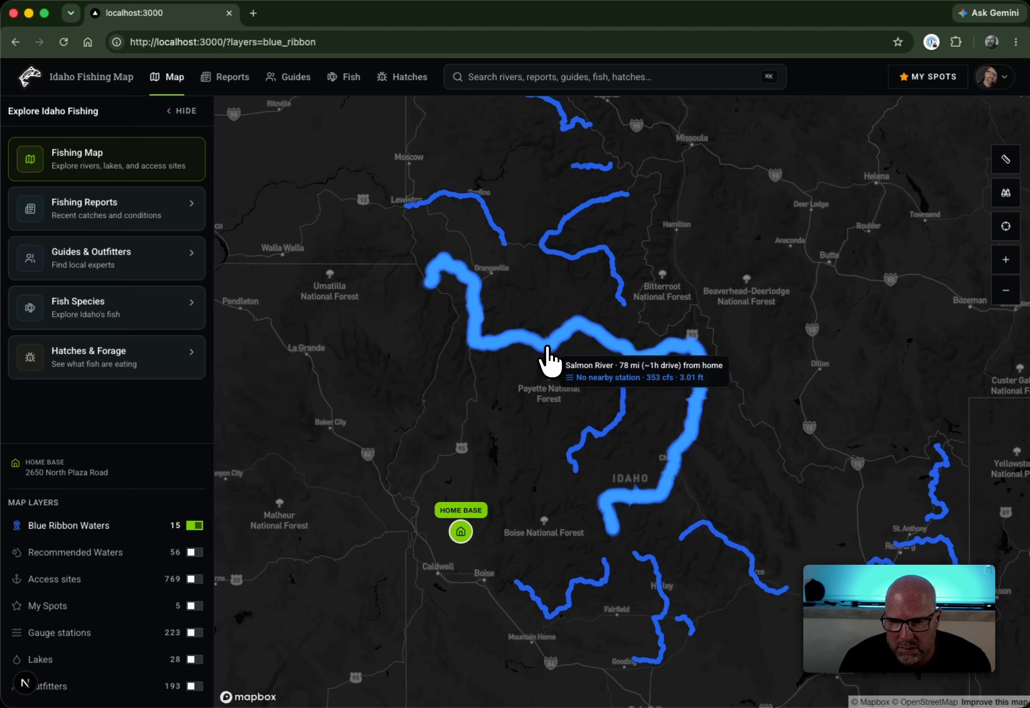
mouse_move(699, 413)
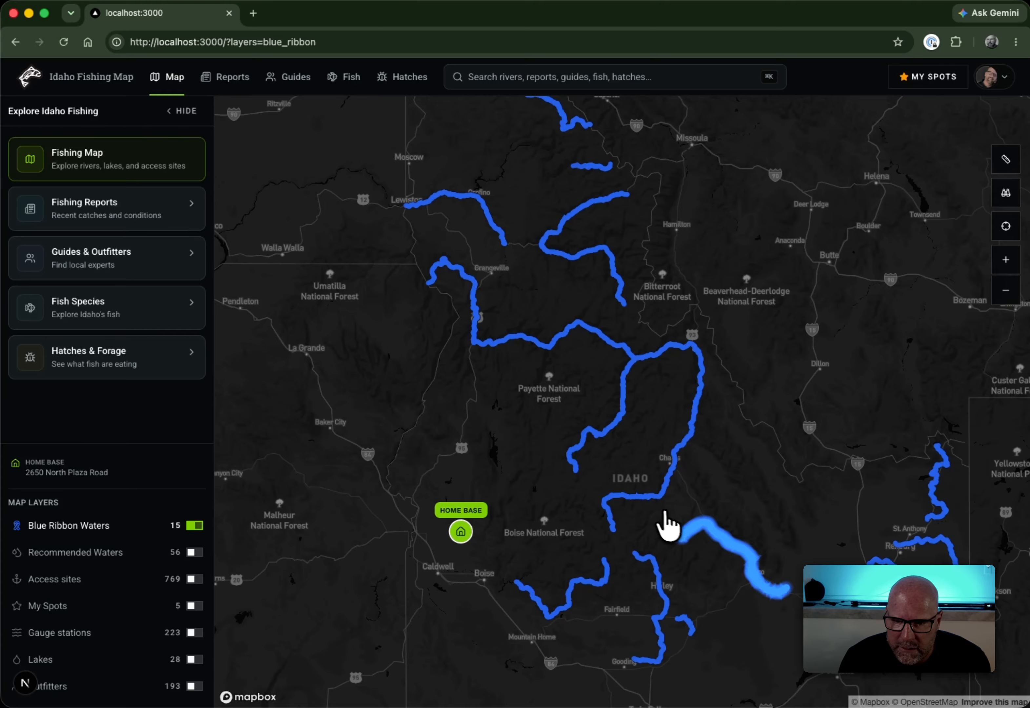
mouse_move(650, 502)
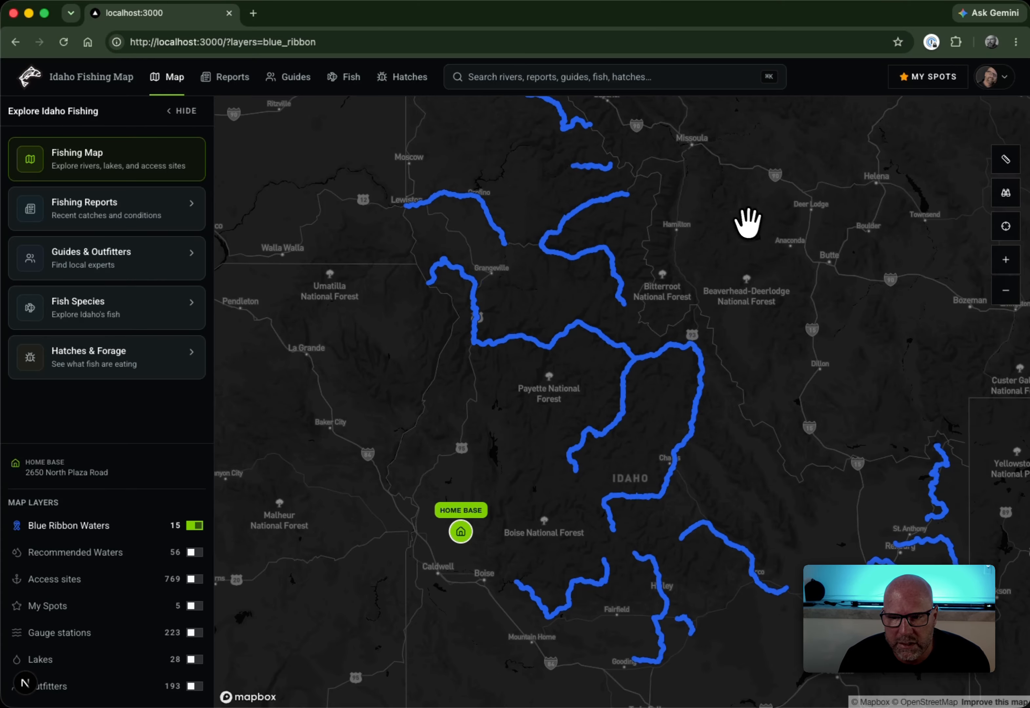
left_click_drag(736, 258, 690, 317)
scroll(715, 335, "down", 2)
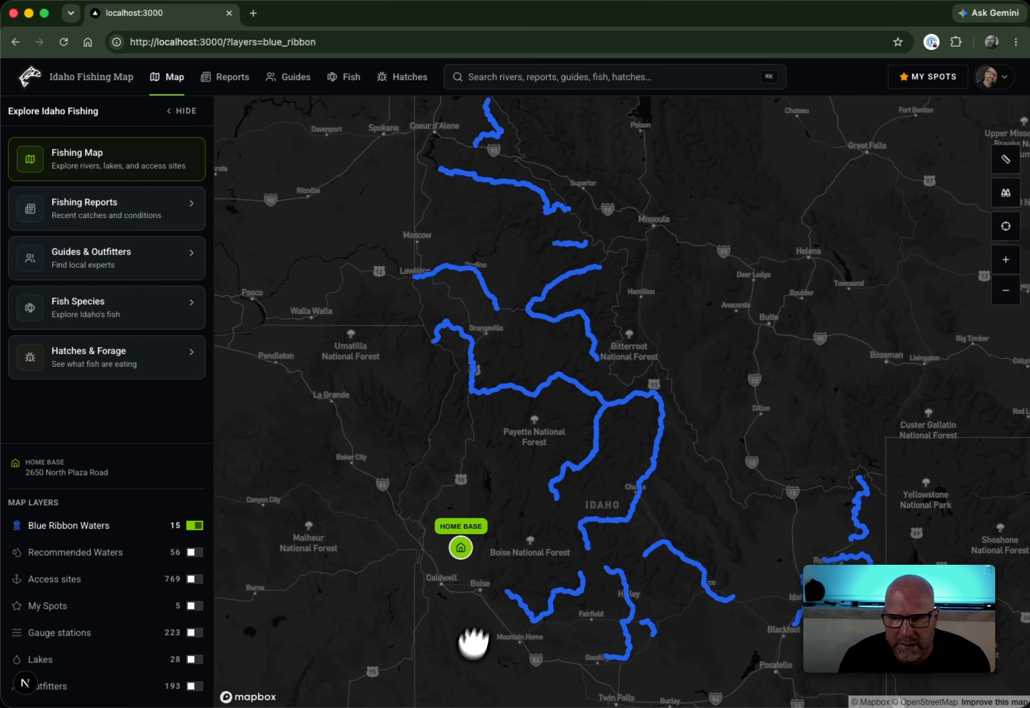
left_click(562, 313)
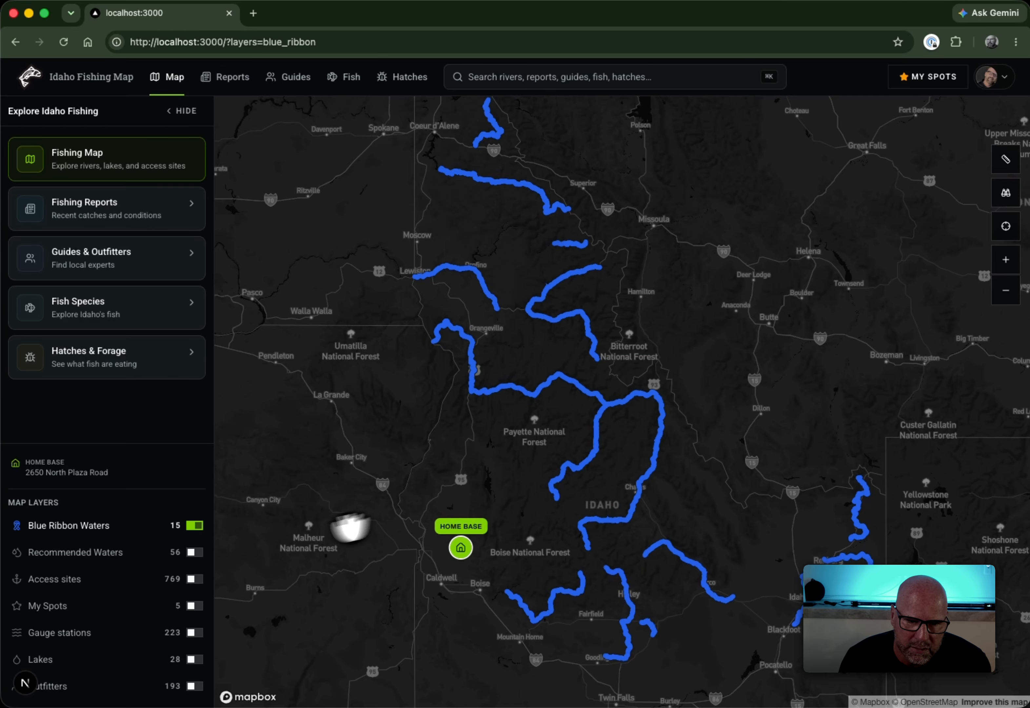
Show the Recommended Waters layer in place of Blue Ribbon Waters for comparison and restore the Blue Ribbon Waters layer
left_click(195, 526)
left_click(194, 553)
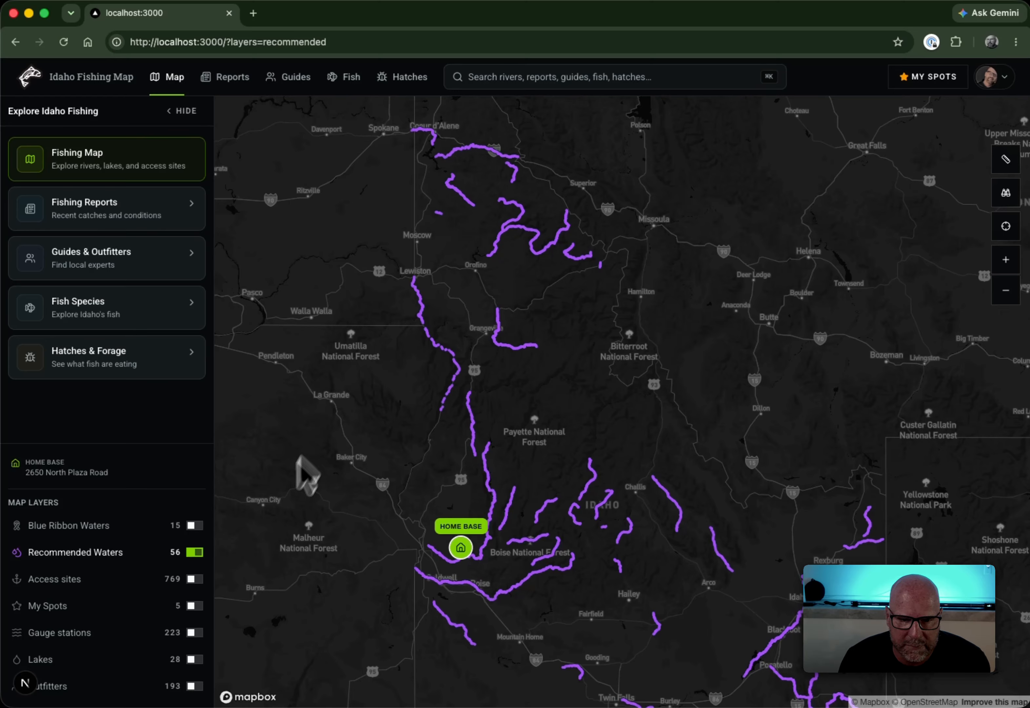
left_click(193, 553)
left_click(194, 526)
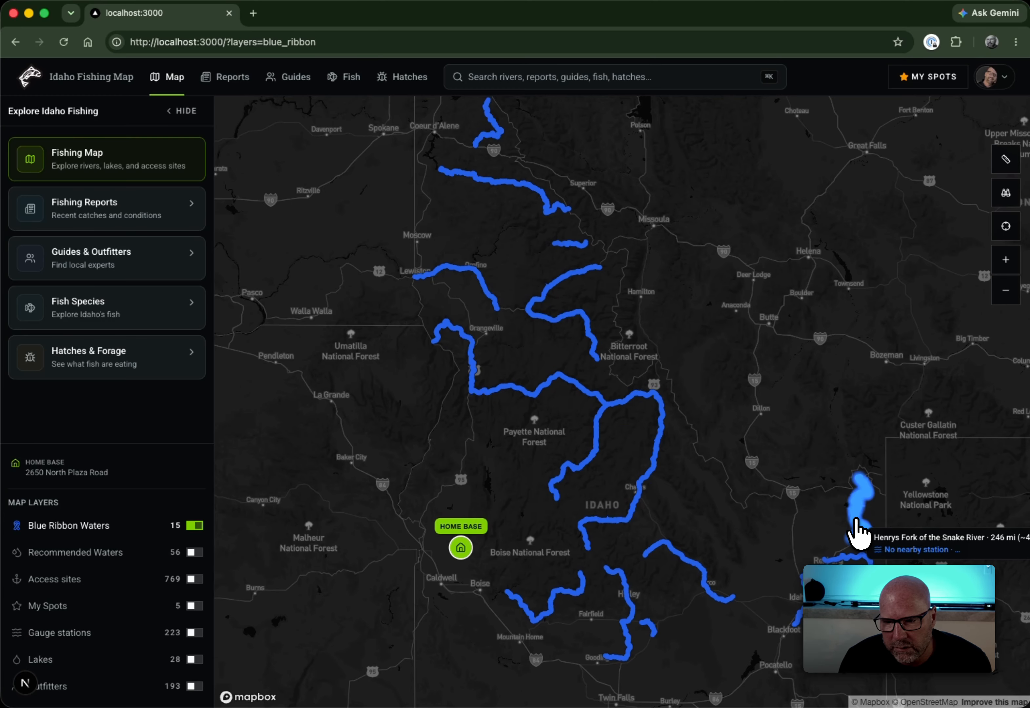
Open Henrys Fork of the Snake River from the map and review its flow forecast and target species
left_click(857, 531)
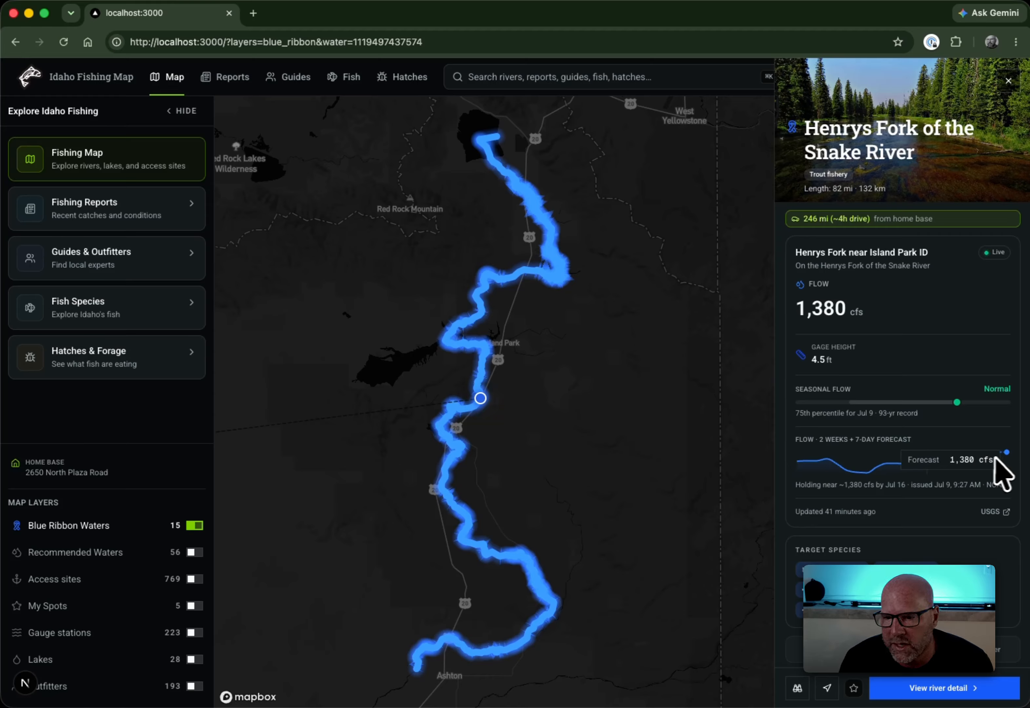
scroll(998, 502, "down", 6)
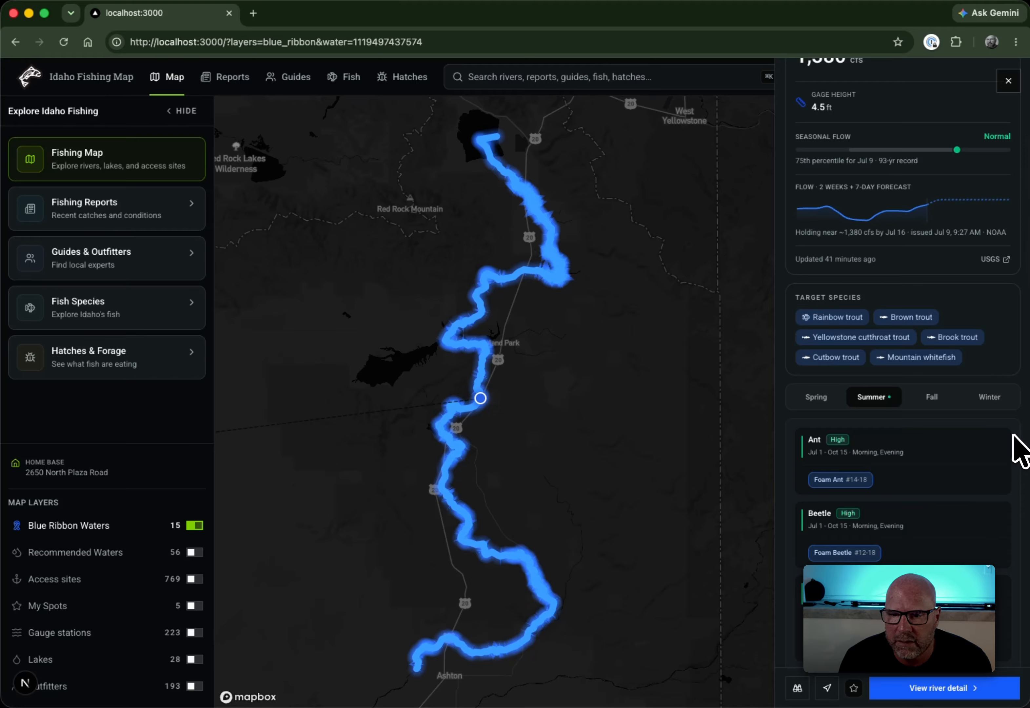
scroll(978, 557, "down", 3)
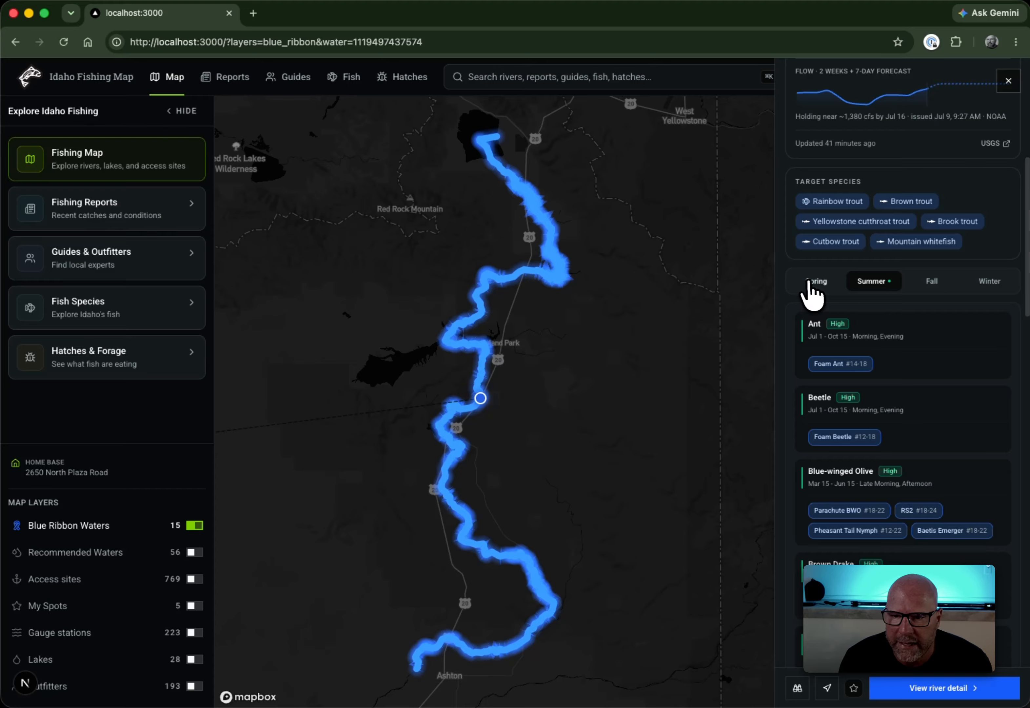
Compare the Henrys Fork hatches for Spring, Summer, Fall and Winter
left_click(812, 282)
left_click(872, 281)
left_click(932, 281)
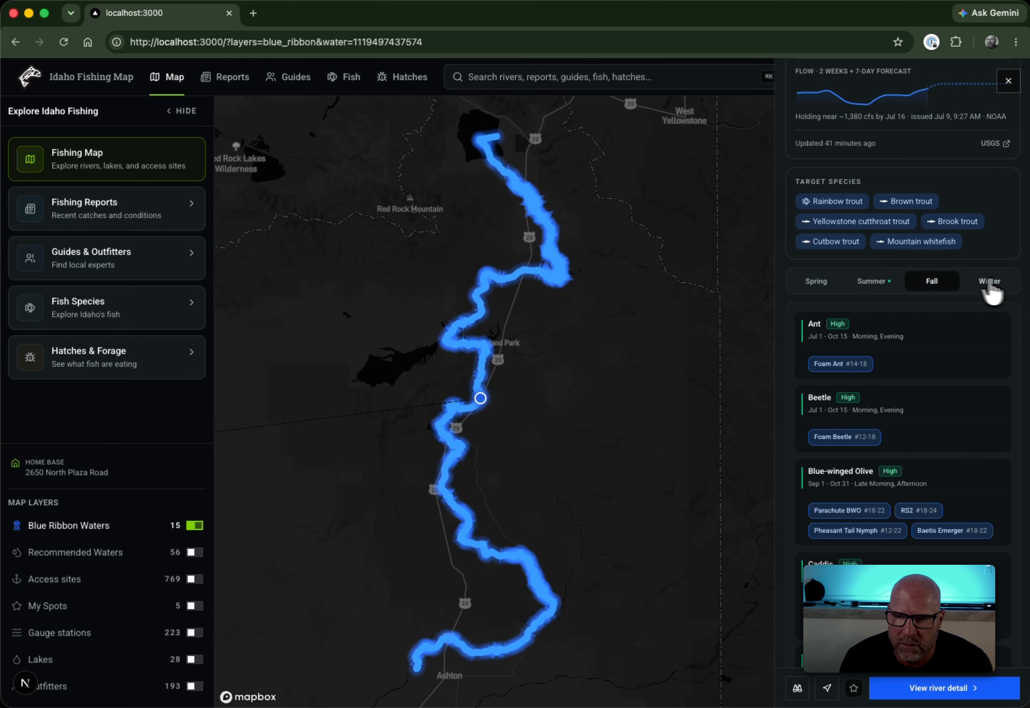
left_click(989, 282)
Open the Brown trout profile from the Henrys Fork target species and read its overview, behavior and habitat
scroll(873, 454, "up", 3)
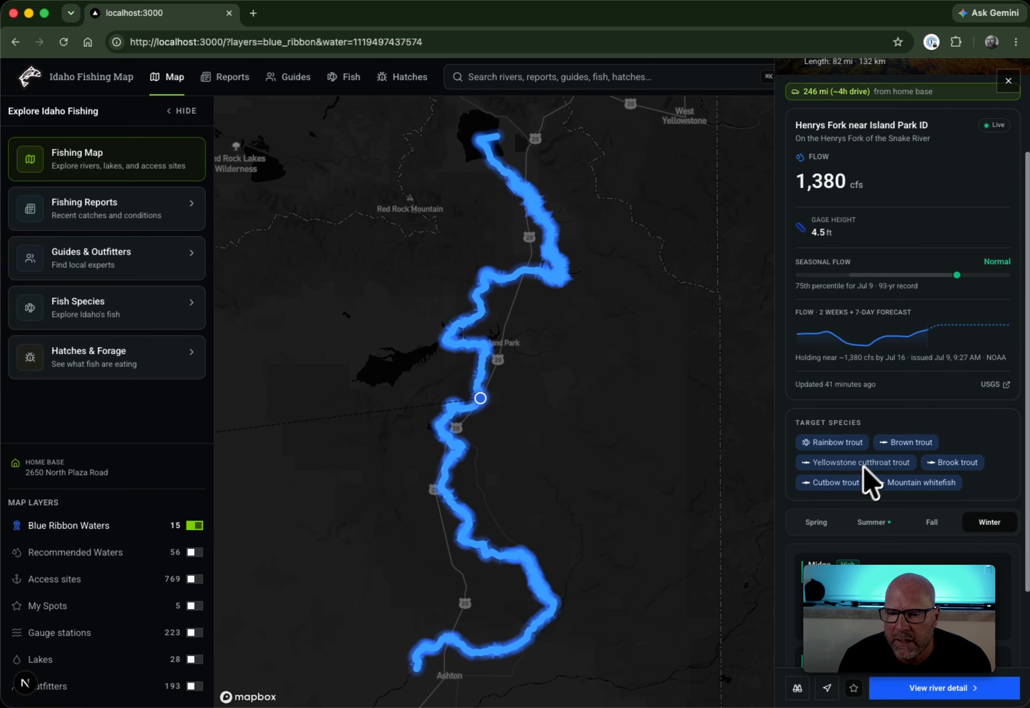
scroll(893, 467, "up", 3)
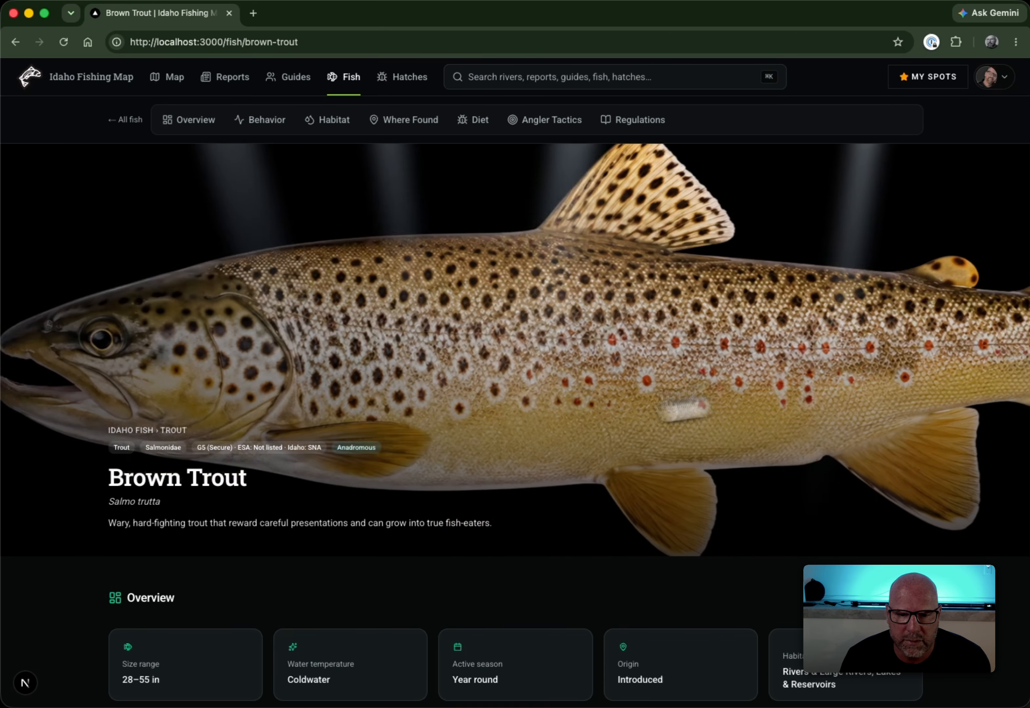
scroll(64, 598, "down", 10)
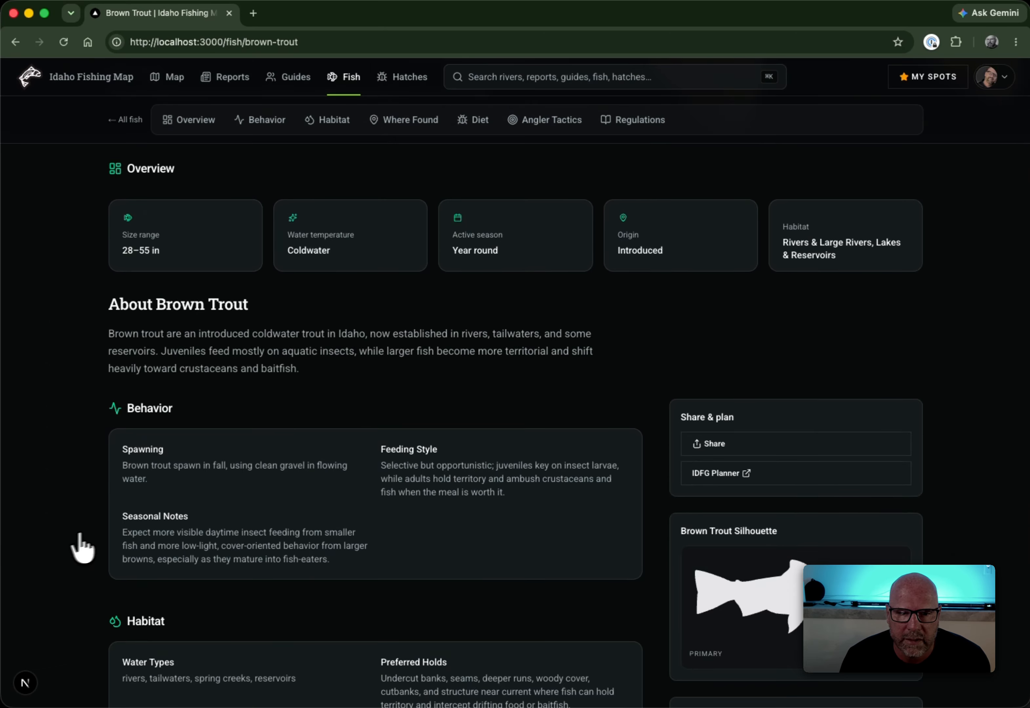
scroll(27, 545, "down", 10)
scroll(24, 546, "down", 10)
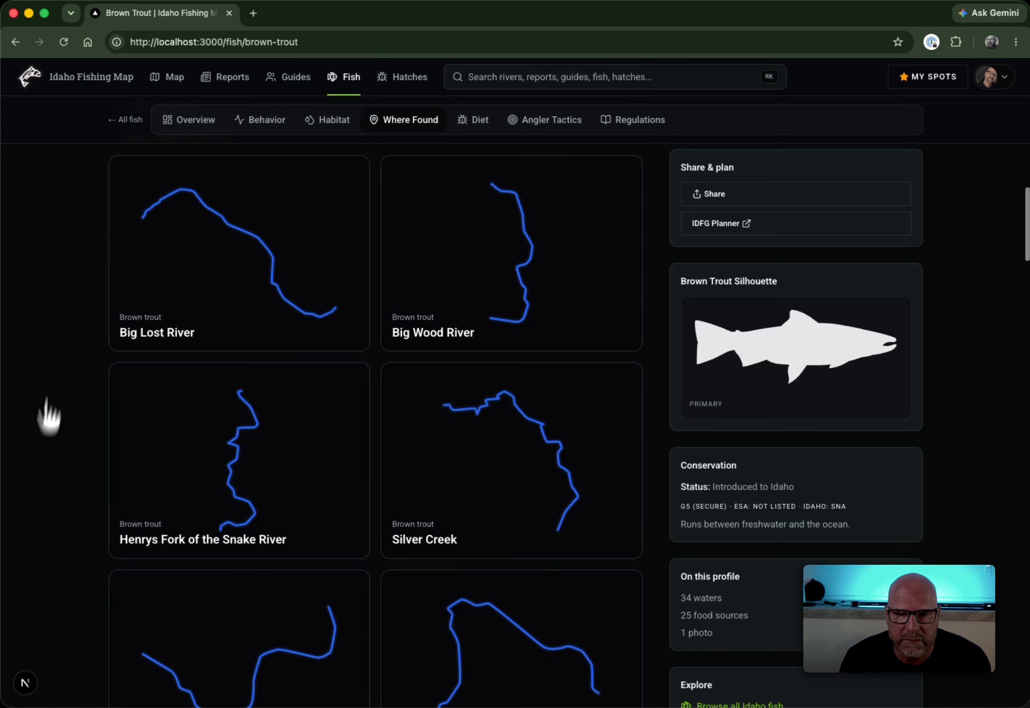
Browse the blue ribbon and recommended waters where brown trout are found
scroll(9, 523, "down", 6)
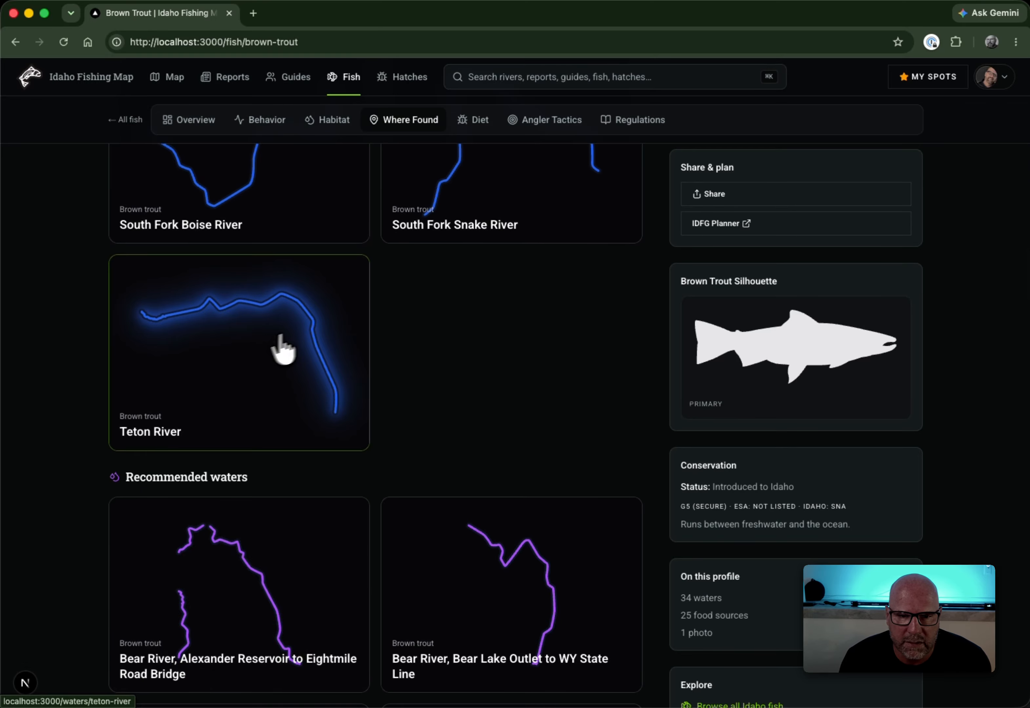
scroll(534, 438, "up", 7)
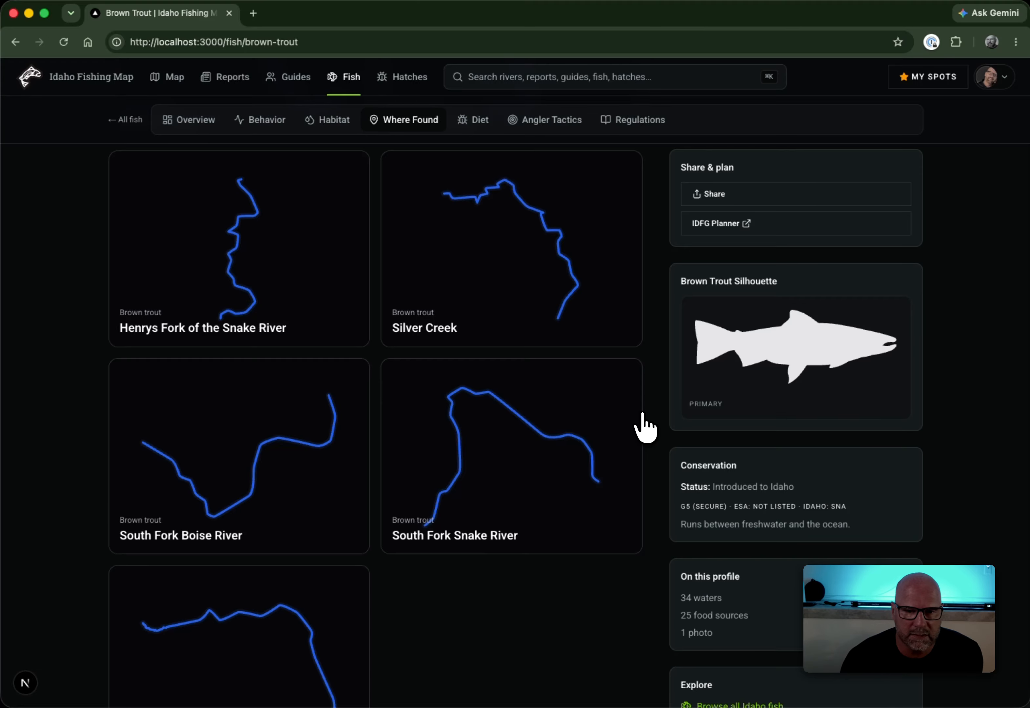
scroll(645, 428, "down", 14)
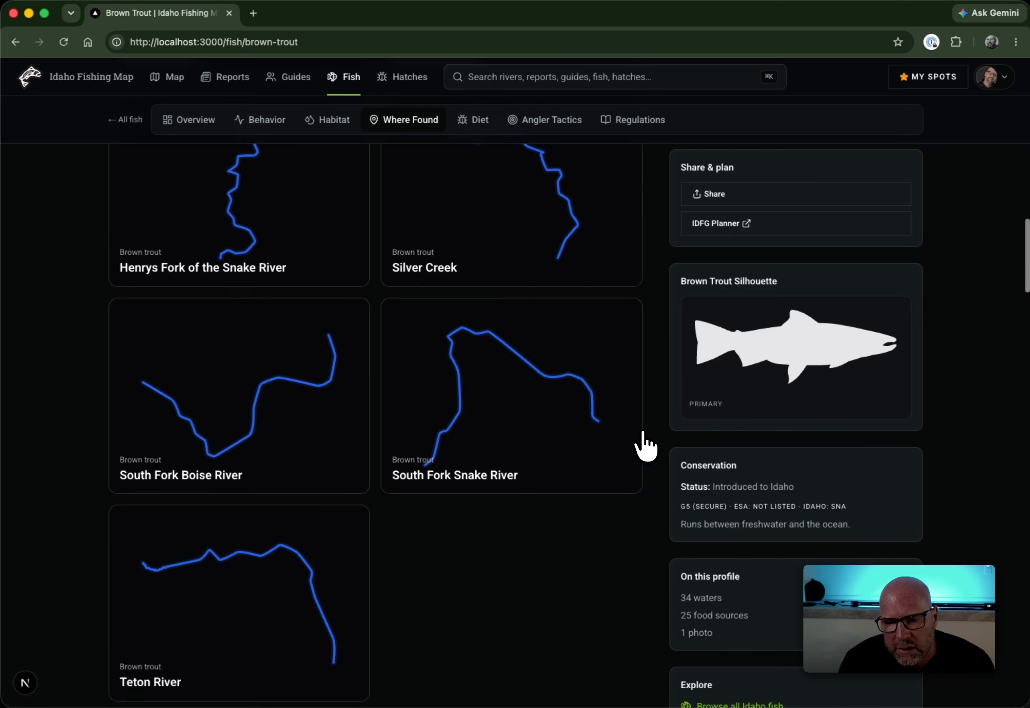
scroll(646, 451, "down", 11)
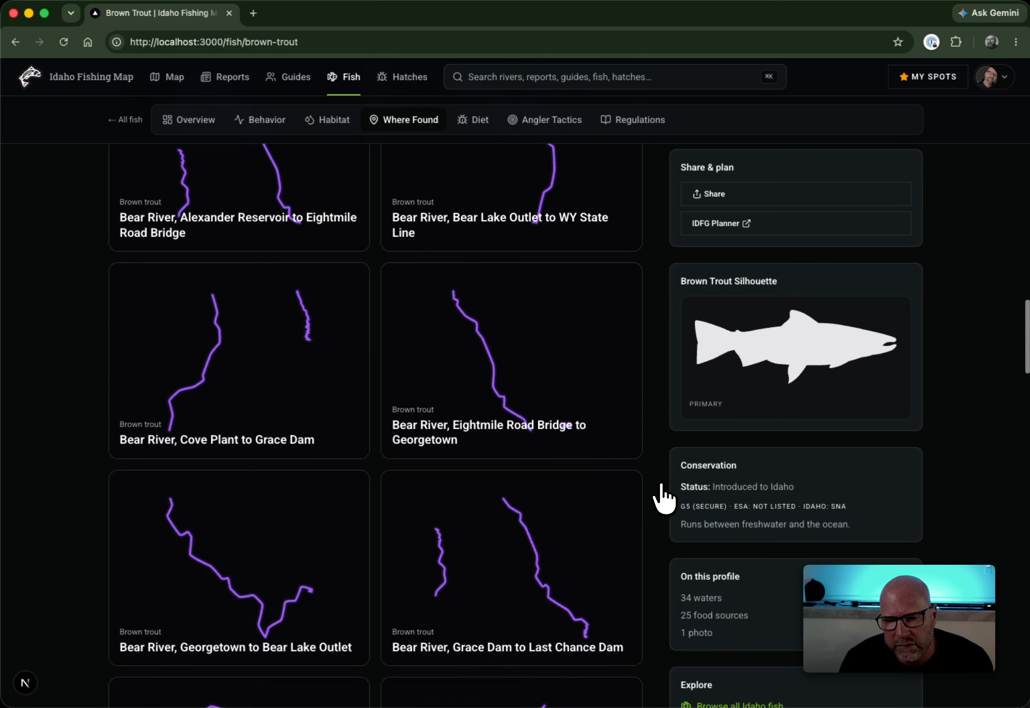
scroll(662, 633, "down", 20)
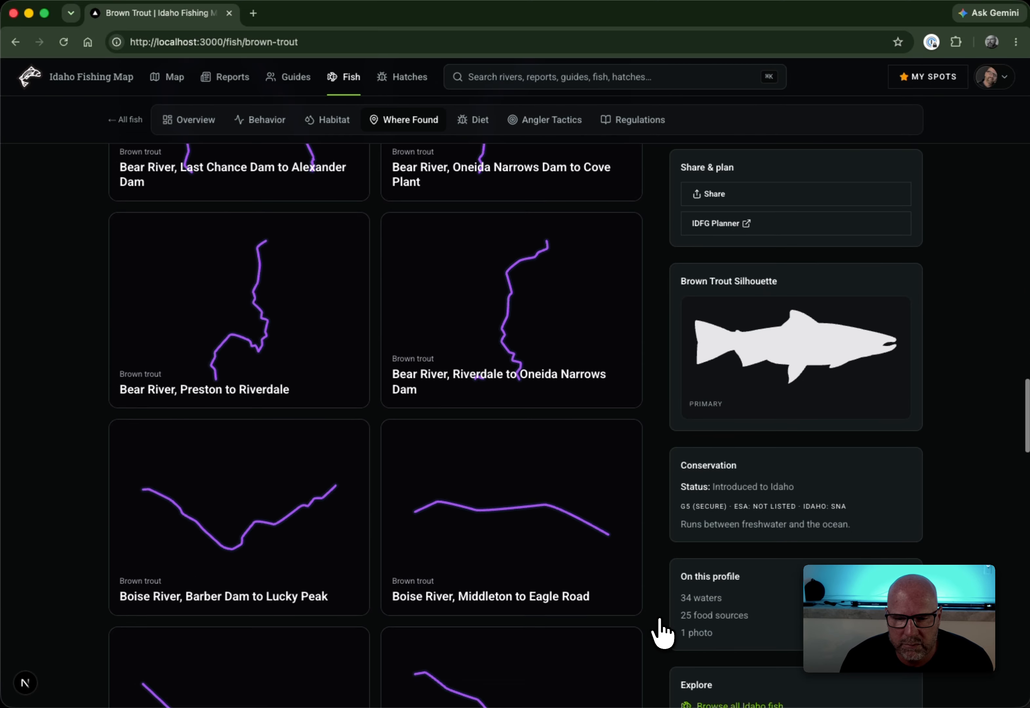
scroll(662, 633, "down", 15)
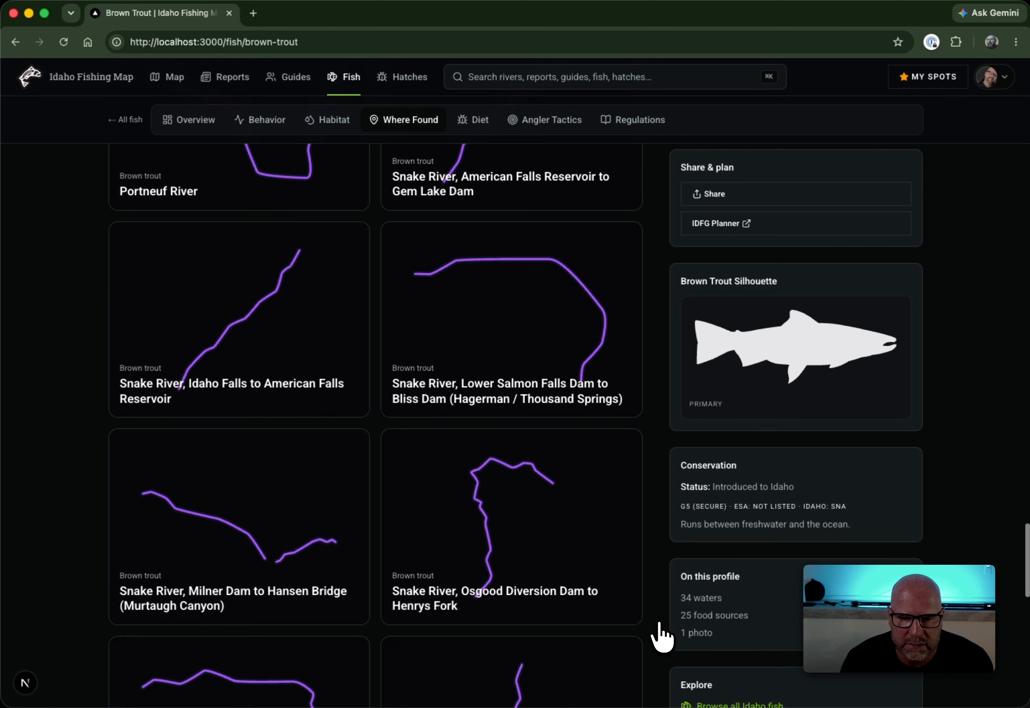
Review the Diet and Angler Tactics sections of the Brown Trout profile
scroll(663, 635, "down", 2)
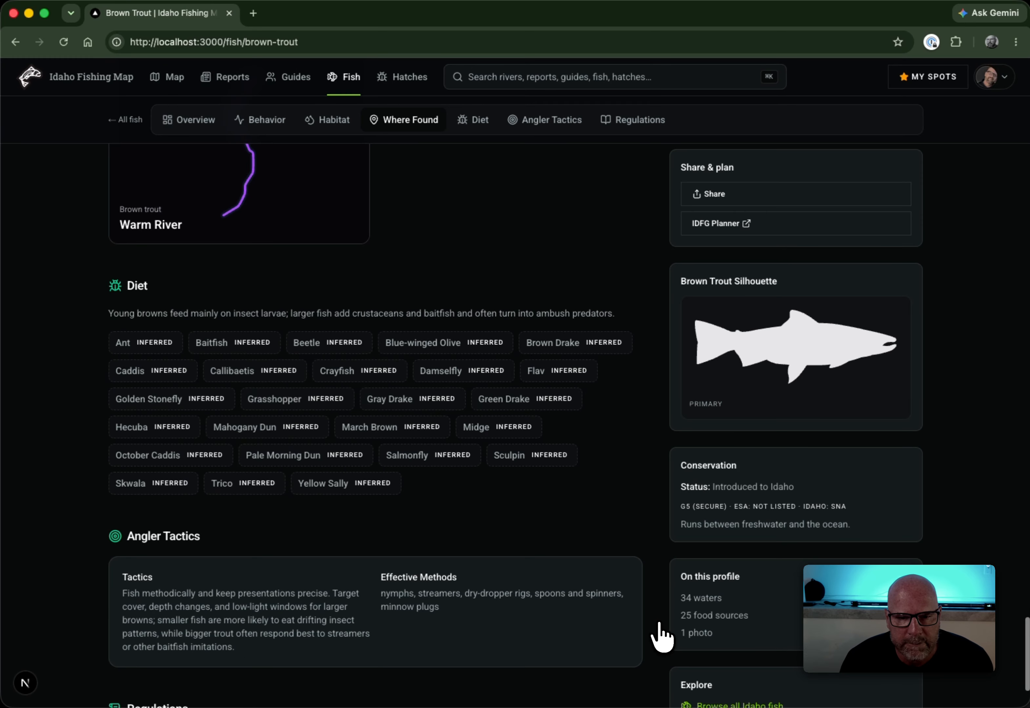
scroll(258, 588, "down", 3)
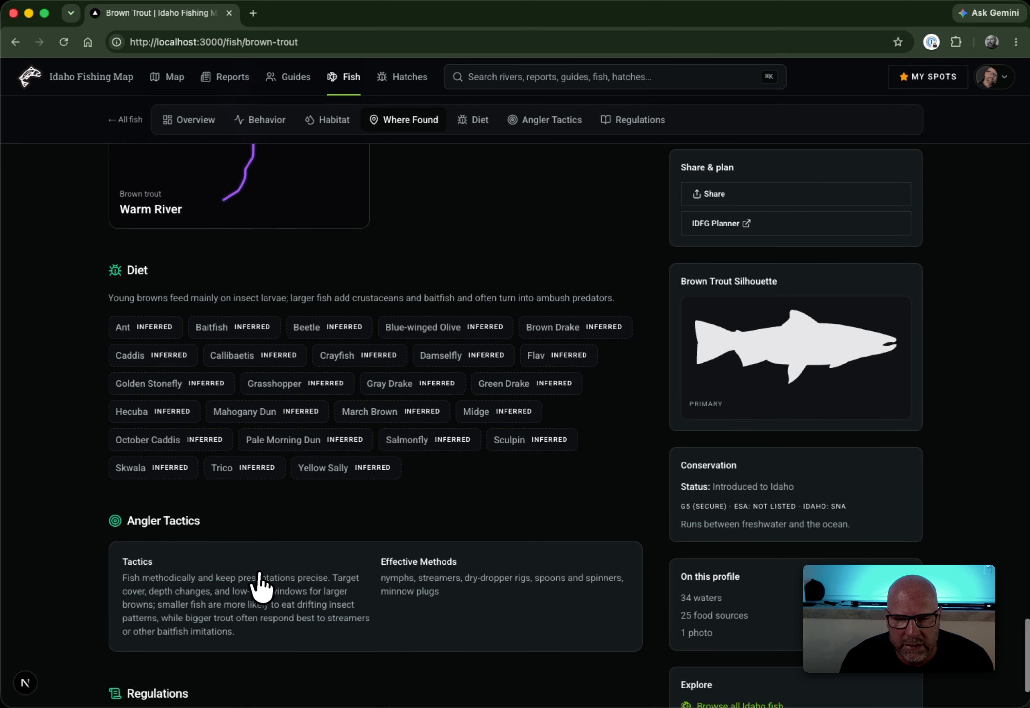
scroll(342, 507, "up", 8)
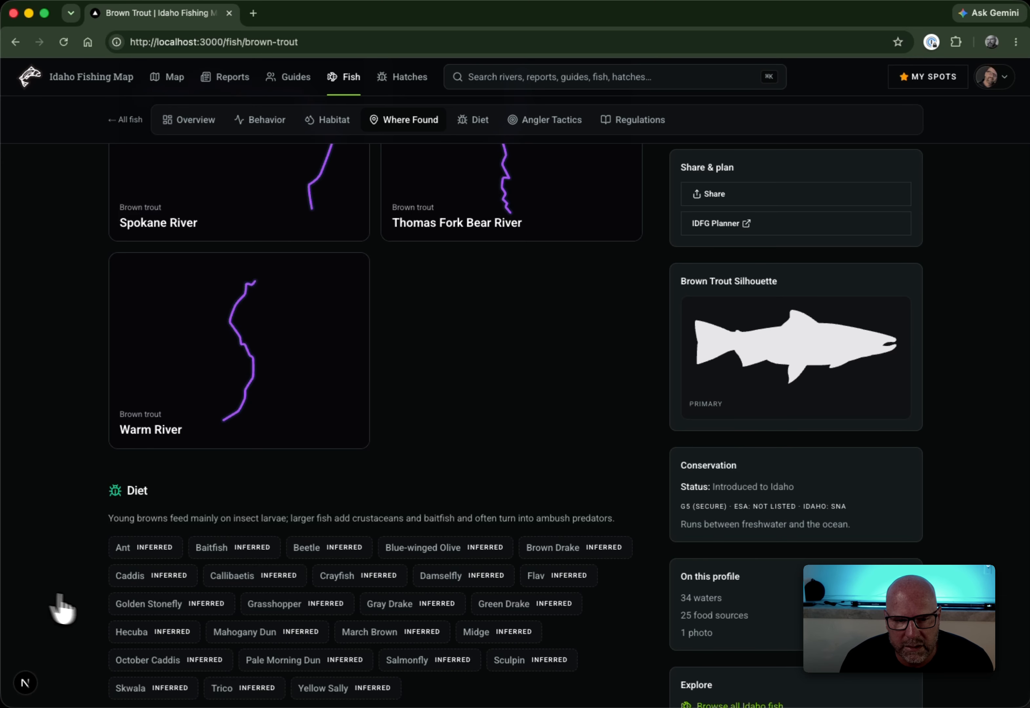
Open the Ant profile from the brown trout's diet and view its Where It Hatches and Fly Patterns sections
scroll(63, 611, "down", 2)
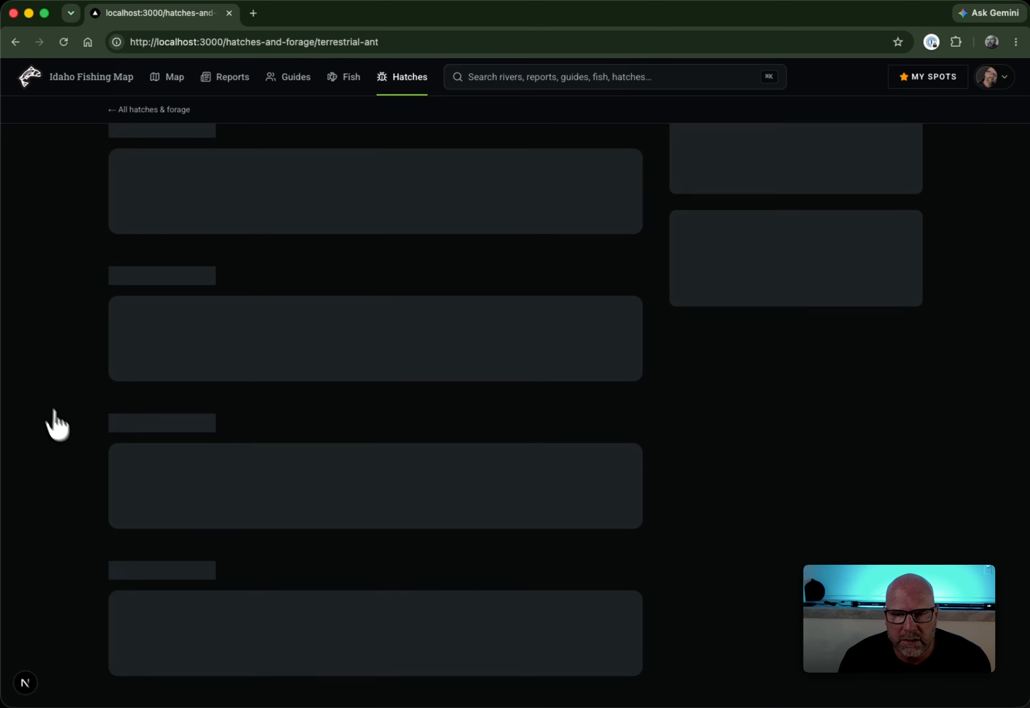
scroll(49, 454, "up", 10)
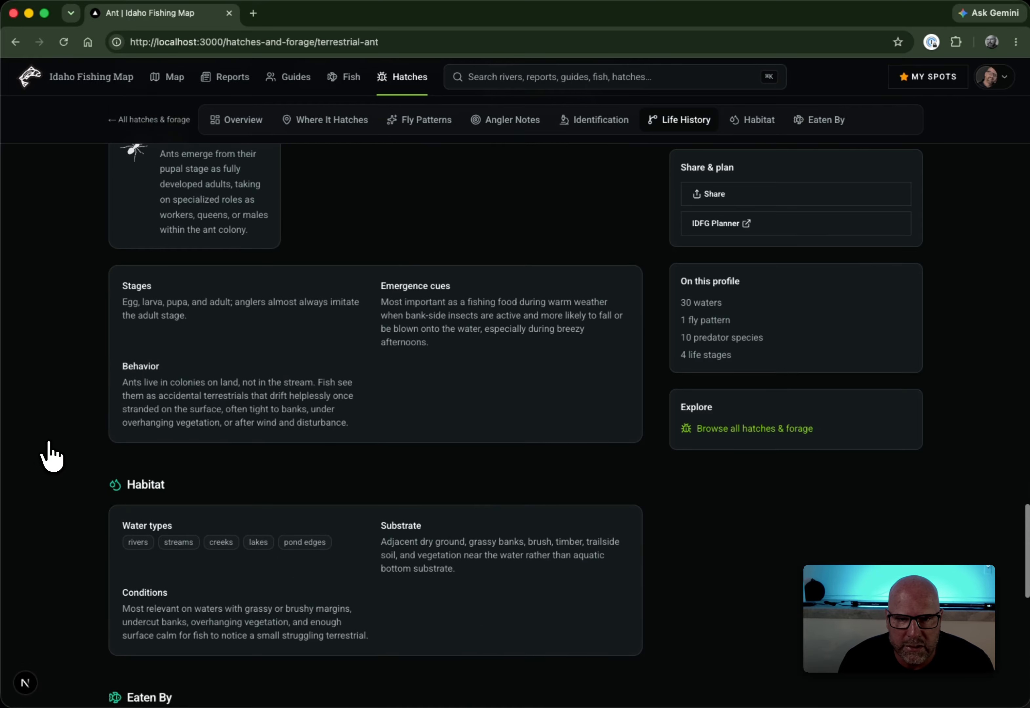
scroll(48, 449, "up", 15)
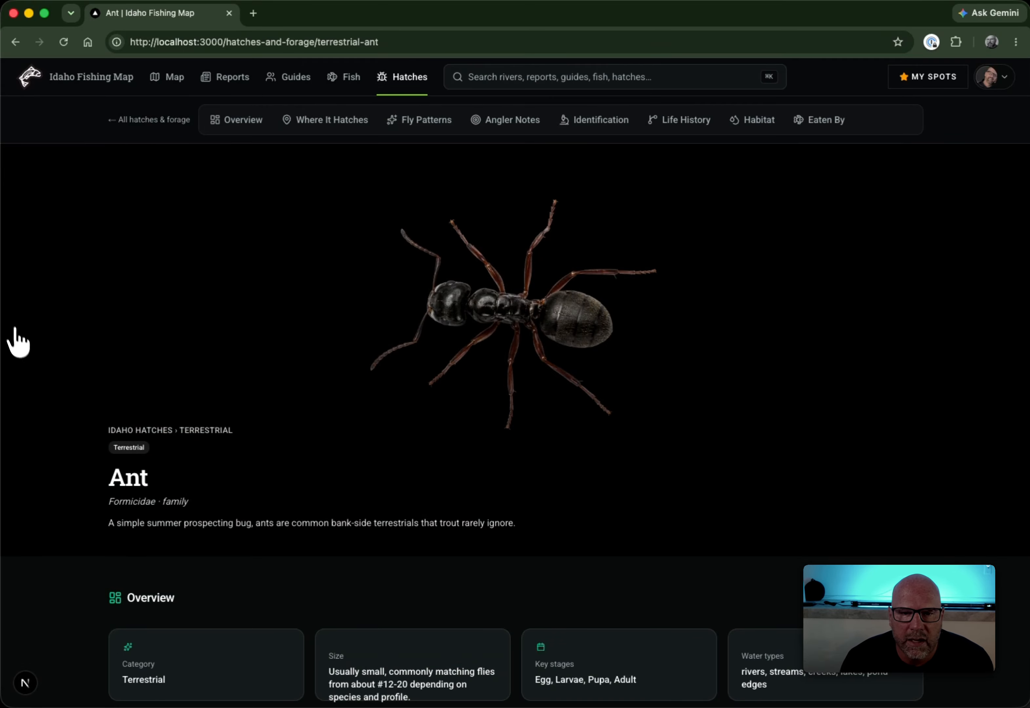
left_click(237, 122)
left_click(345, 128)
left_click(423, 129)
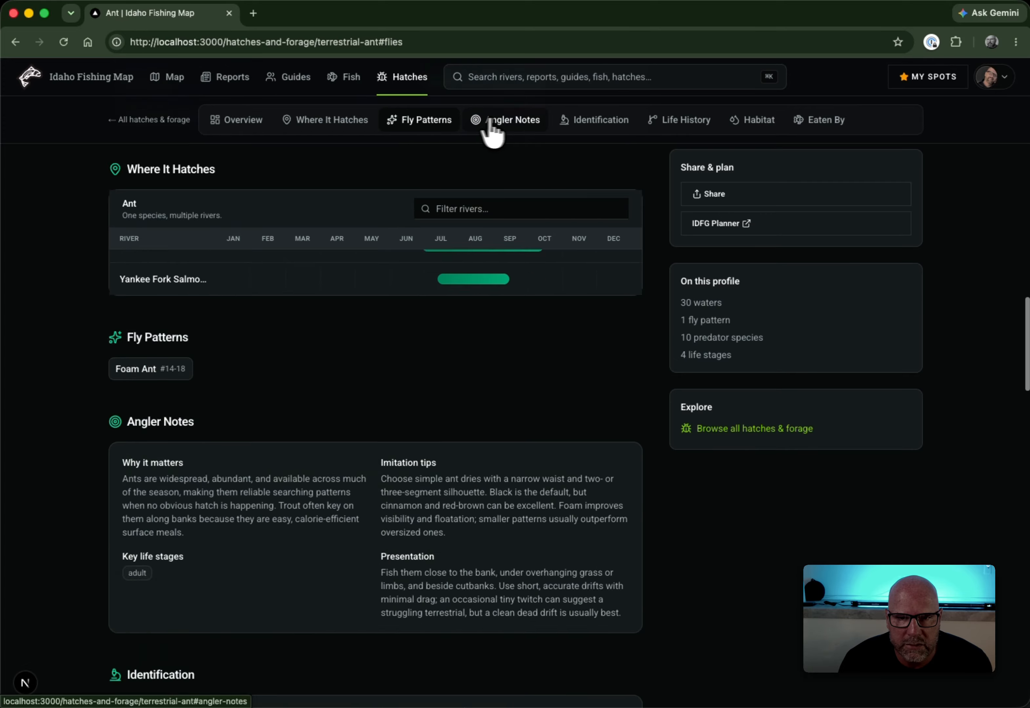
Read the Ant overview and examine its month-by-month hatch calendar across rivers
scroll(57, 438, "up", 10)
scroll(28, 454, "up", 8)
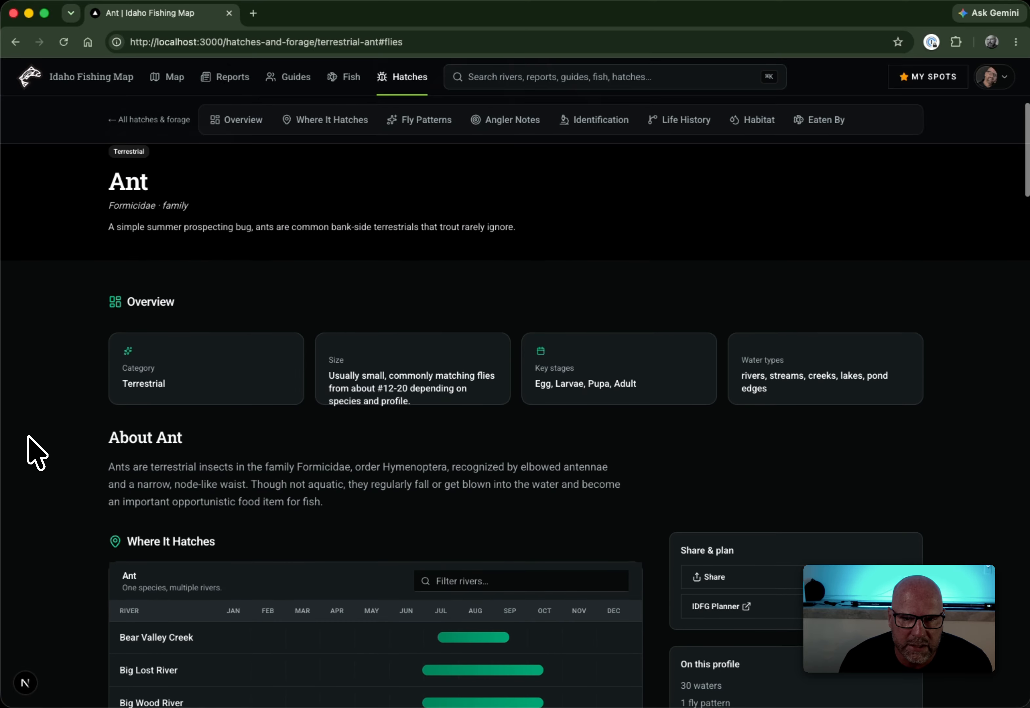
scroll(28, 454, "down", 4)
scroll(27, 453, "down", 10)
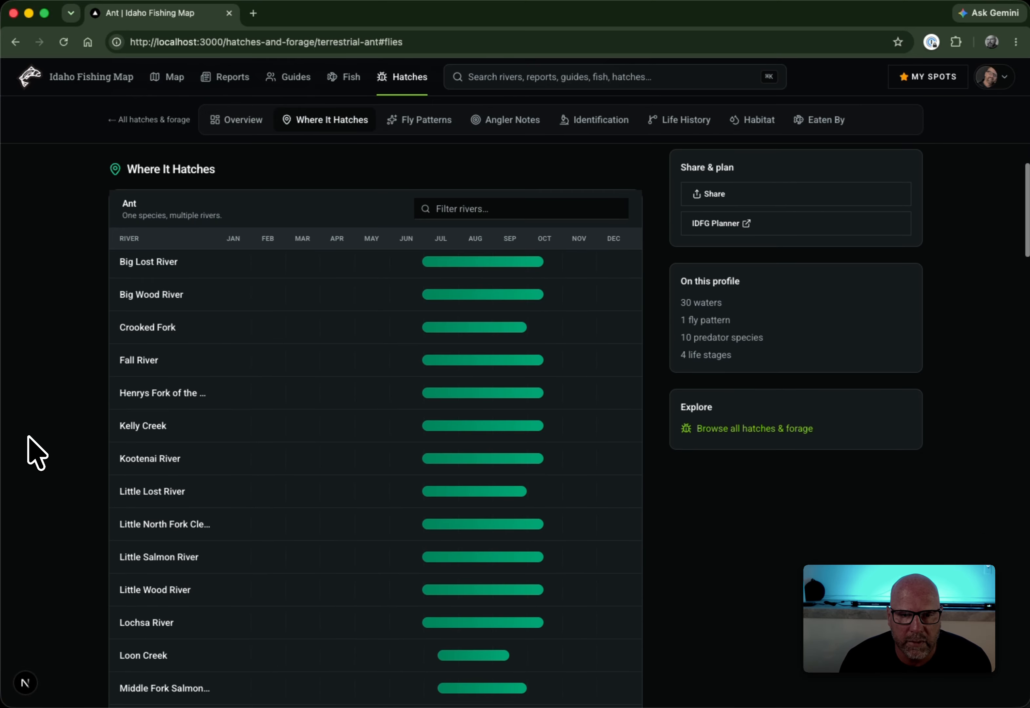
Review the Ant fly patterns and angler notes, and enlarge the Life Cycle of an Ant diagram
scroll(29, 437, "down", 10)
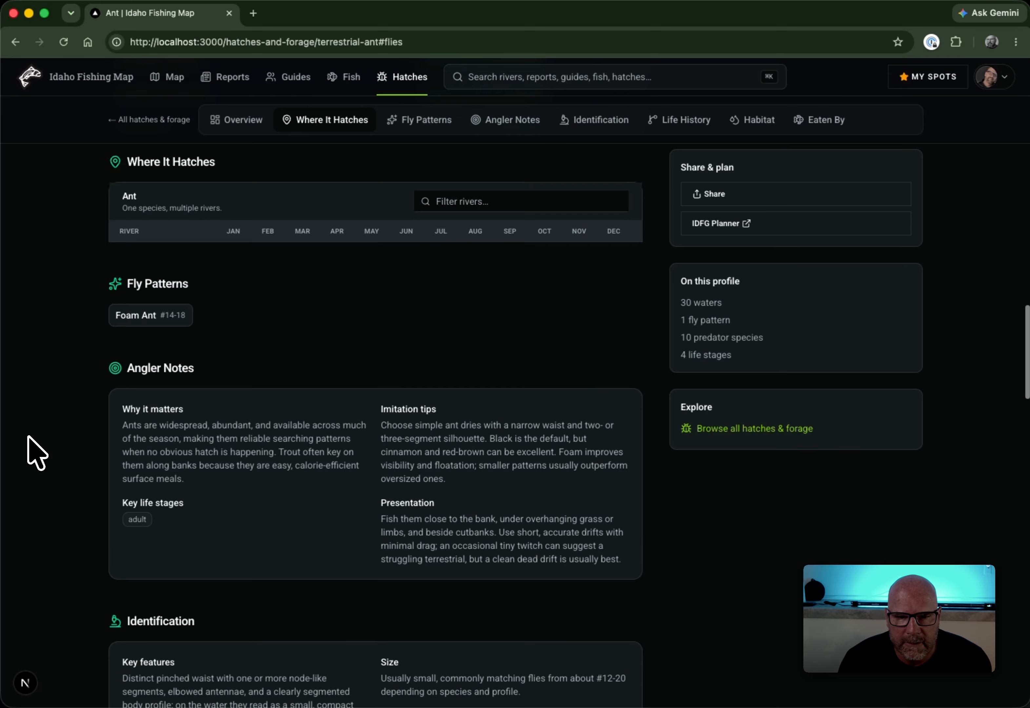
scroll(33, 450, "down", 6)
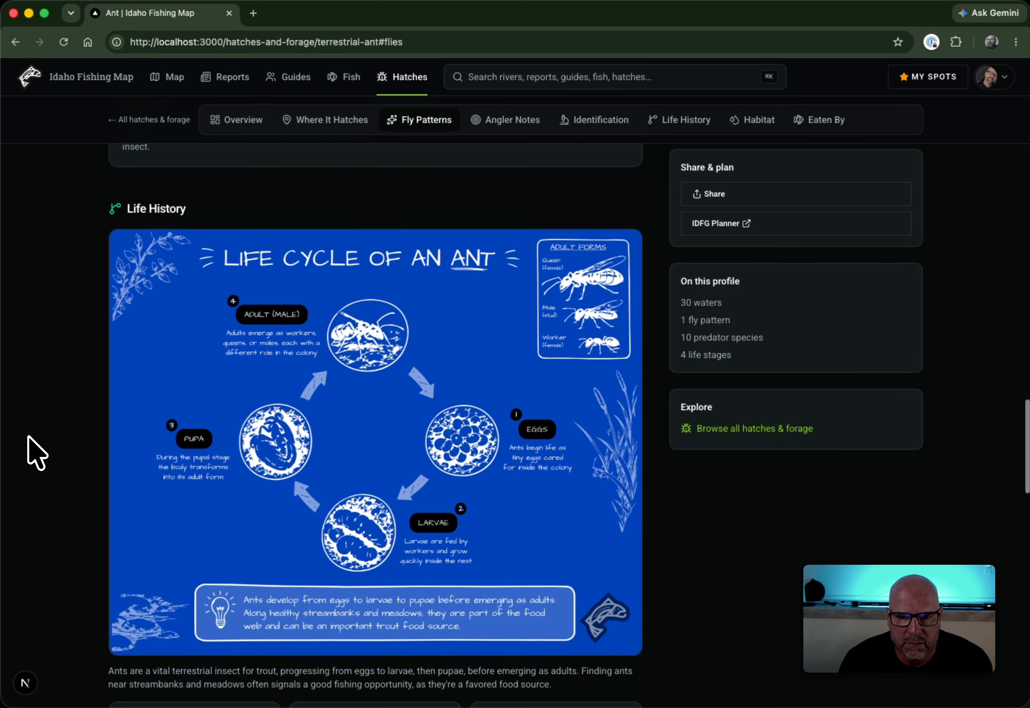
left_click(385, 485)
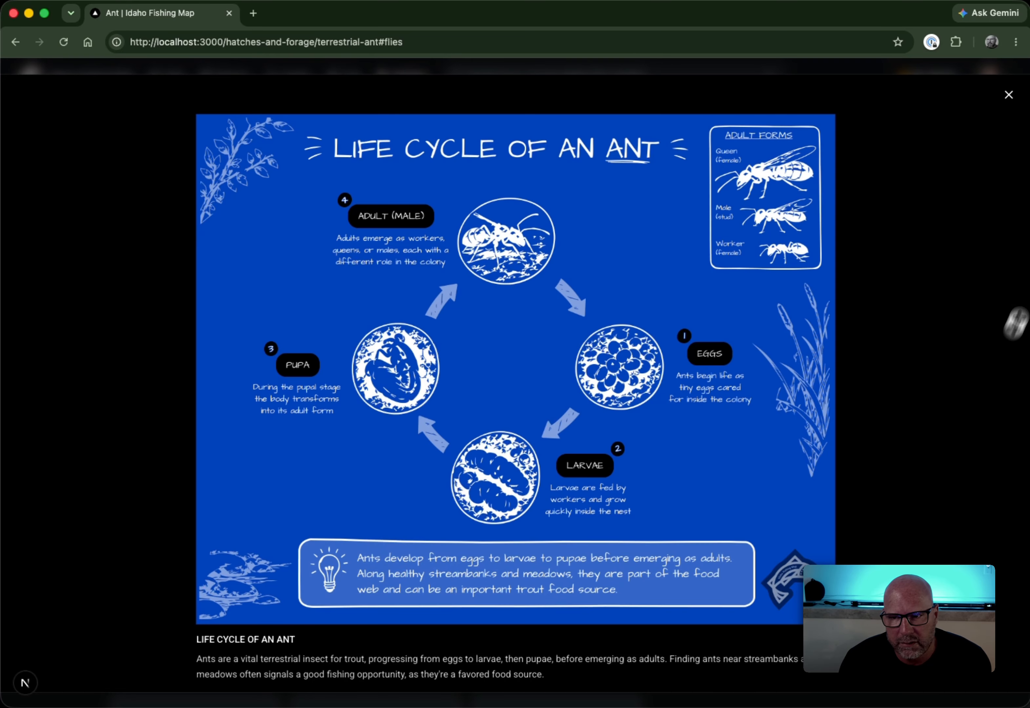
Close the enlarged life cycle diagram and review the rest of the Ant profile through its Habitat and Eaten By sections
left_click(1008, 96)
scroll(131, 460, "down", 5)
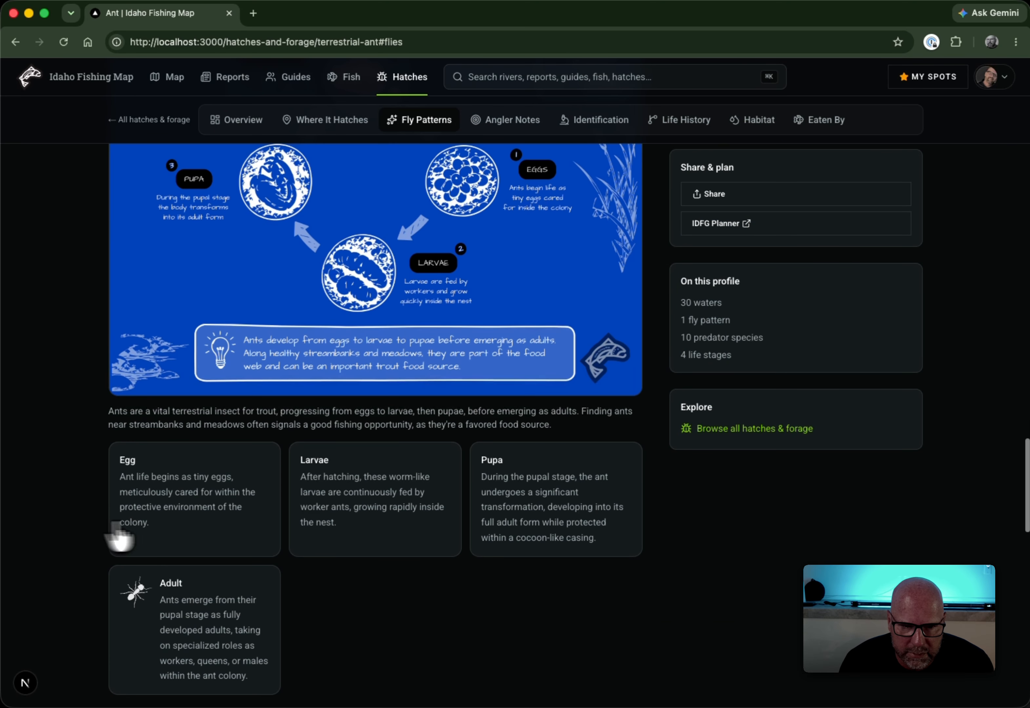
scroll(500, 543, "down", 10)
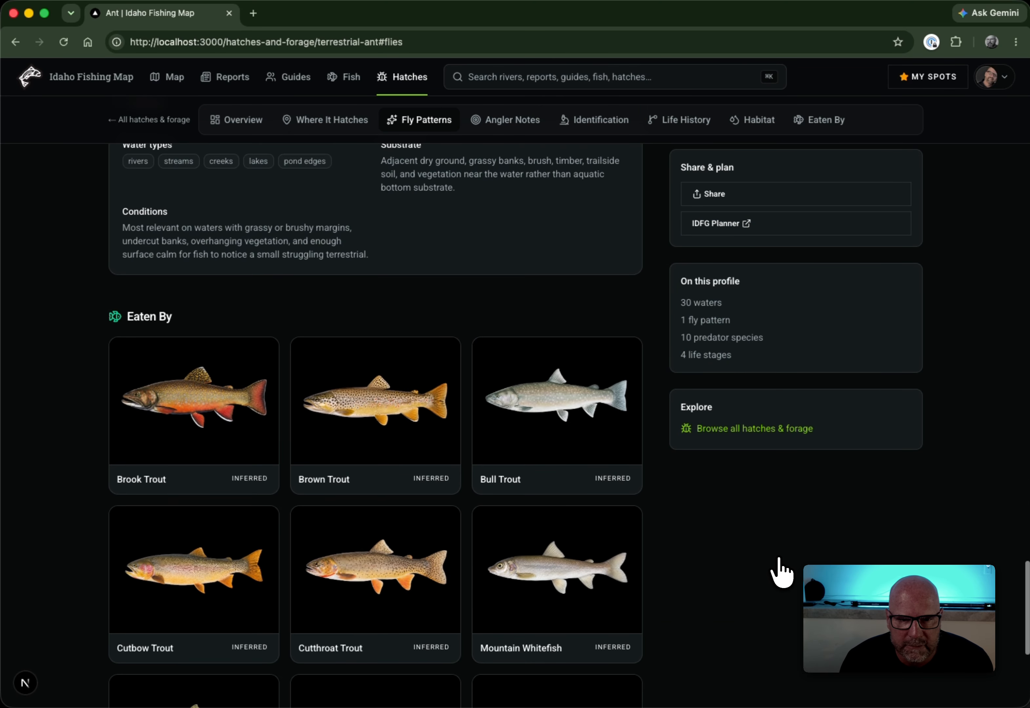
scroll(781, 572, "down", 8)
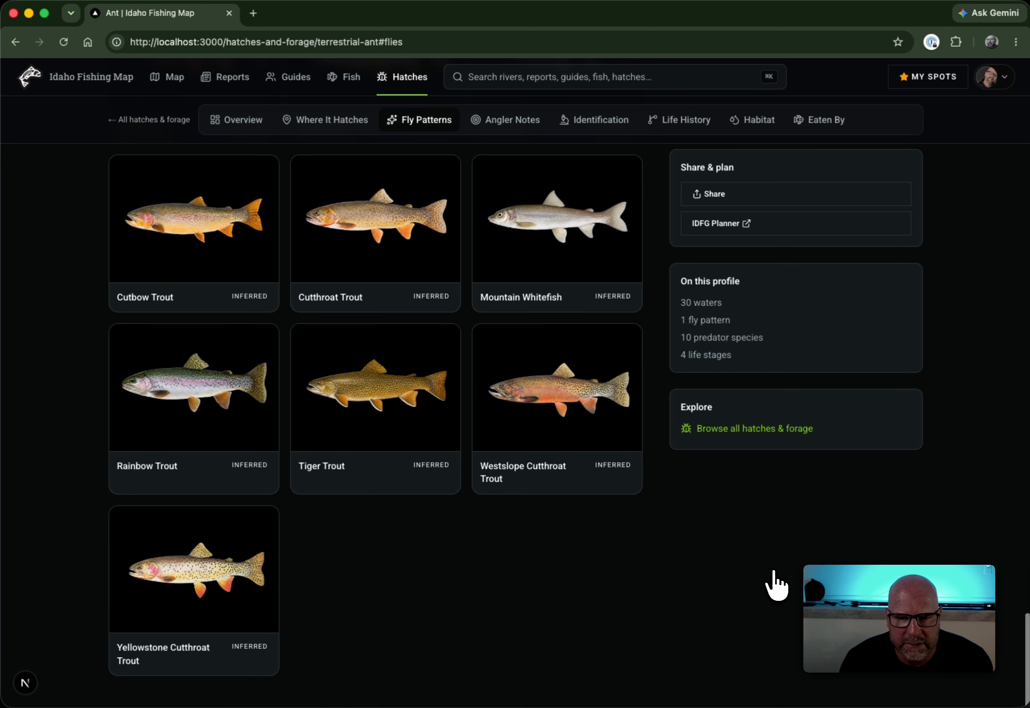
scroll(780, 577, "up", 10)
scroll(774, 572, "up", 20)
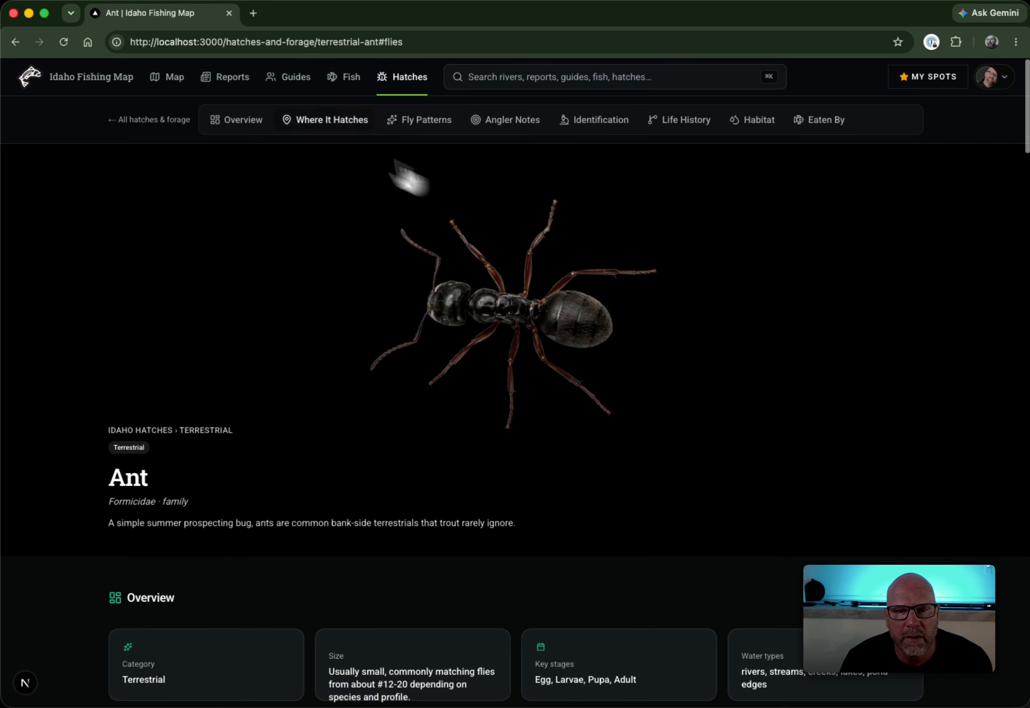
Return to the fishing map and show only the Access sites layer, with Blue Ribbon Waters and Recommended Waters turned off
left_click(164, 86)
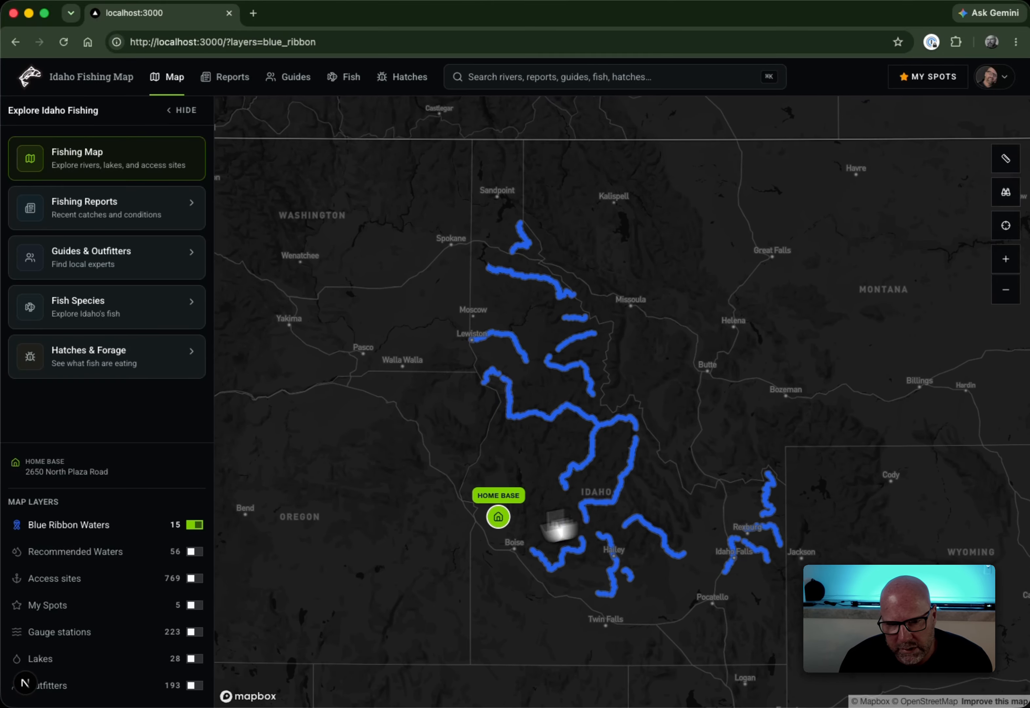
left_click(195, 526)
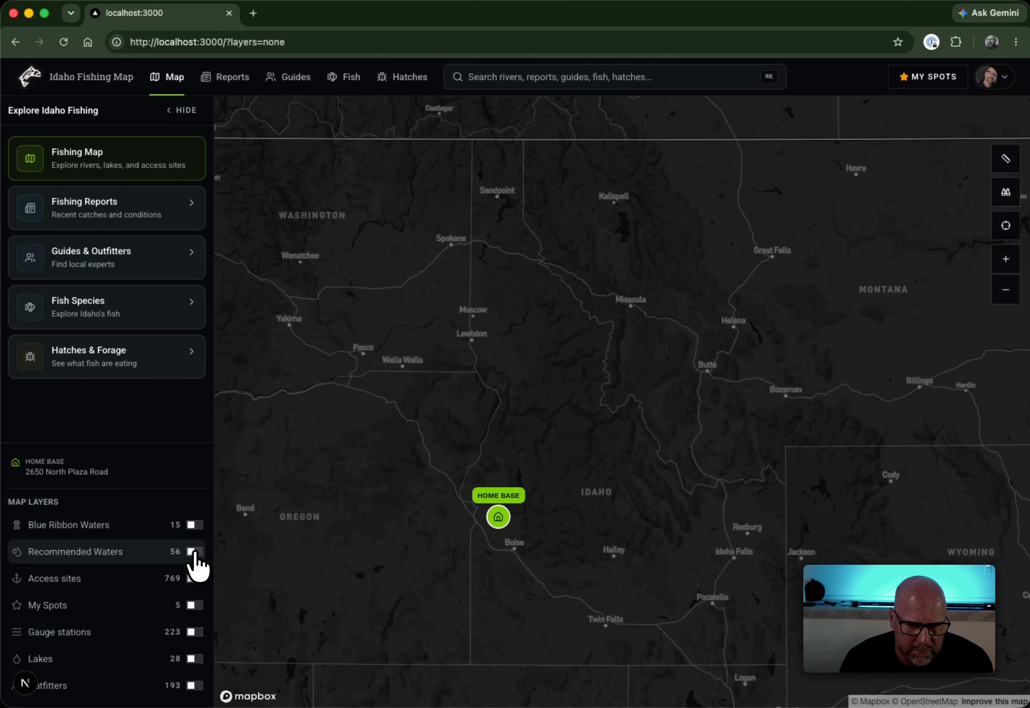
left_click(195, 552)
left_click(195, 552)
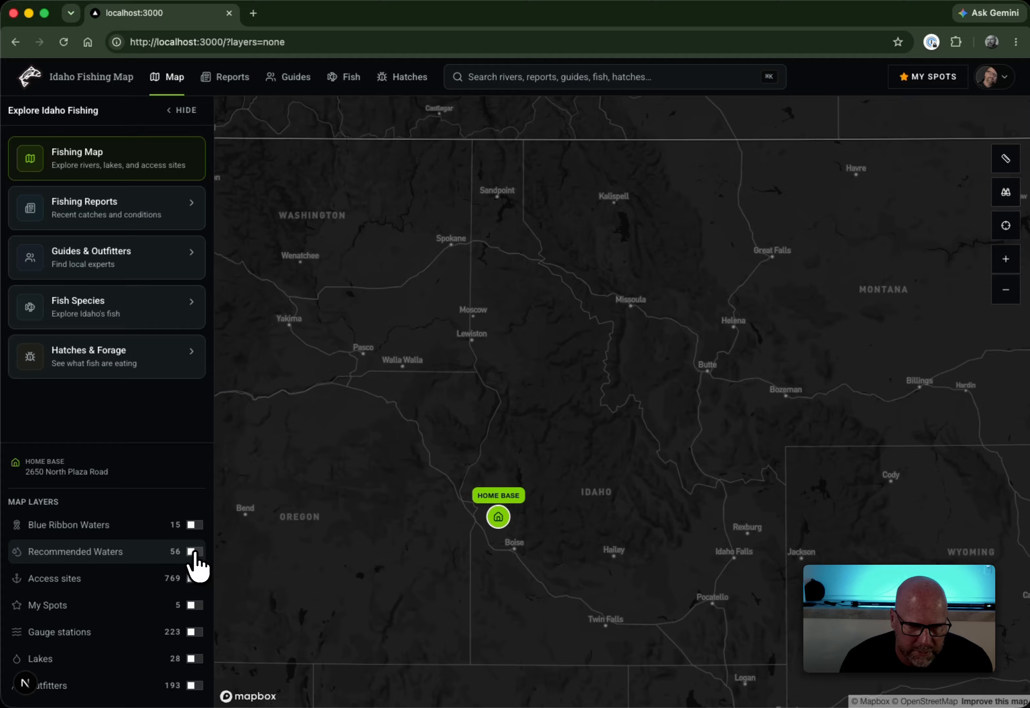
left_click(194, 579)
Find the access sites along the Boise River in Boise and review the Bethine Church River Trail site's details and flow data
scroll(478, 572, "up", 10)
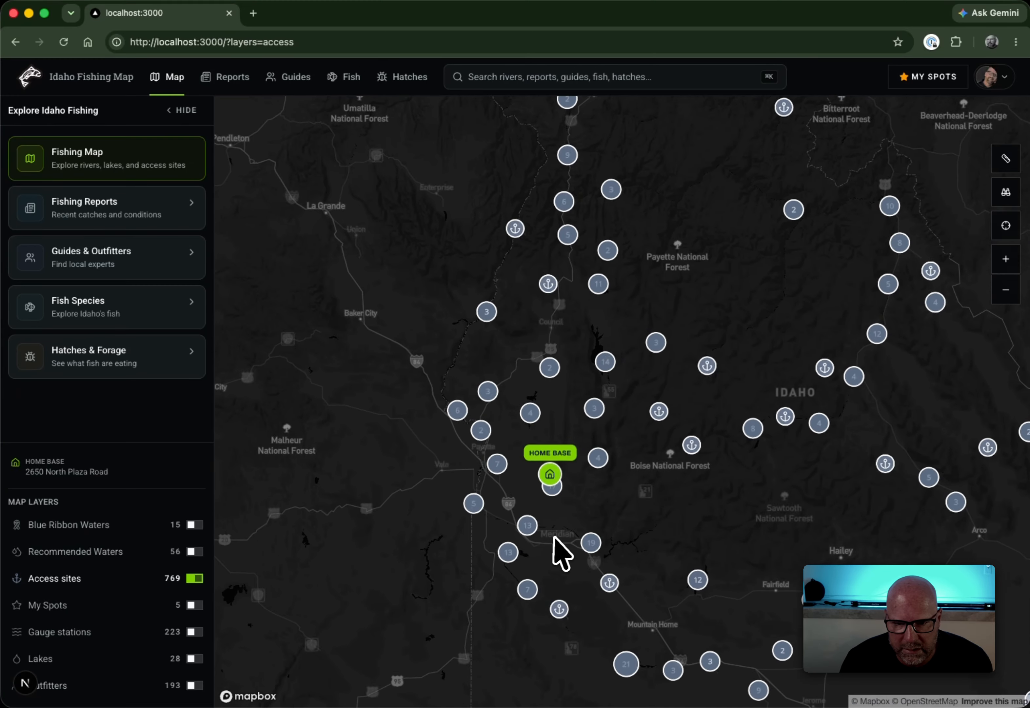
scroll(536, 364, "up", 4)
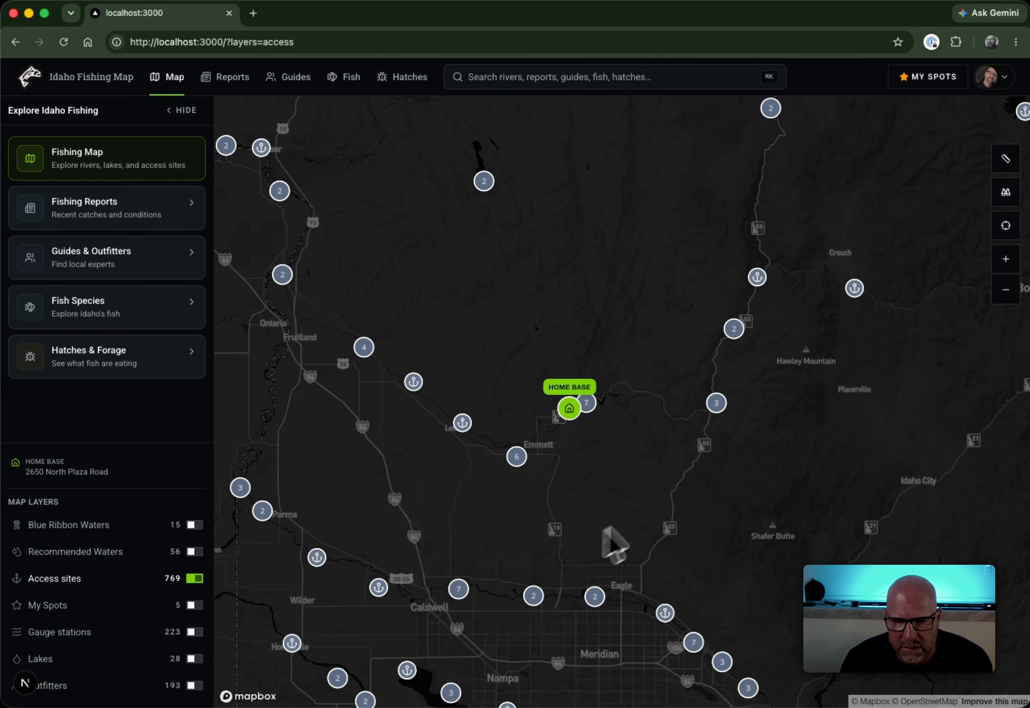
scroll(592, 647, "up", 7)
left_click_drag(559, 616, 348, 406)
scroll(860, 499, "up", 5)
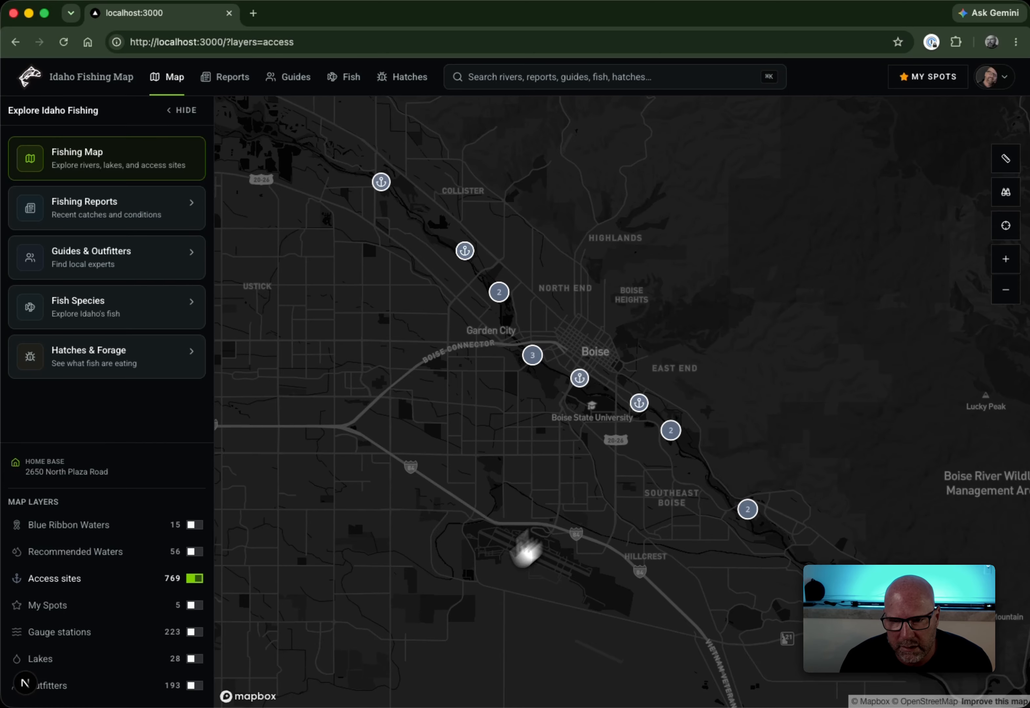
left_click(638, 404)
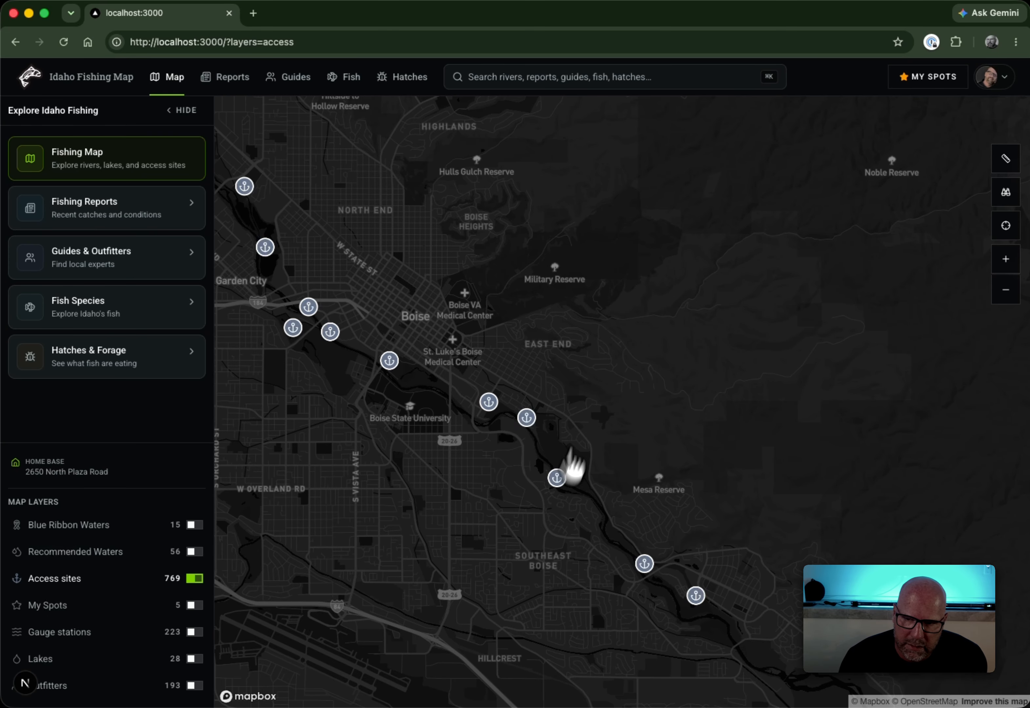
left_click(556, 478)
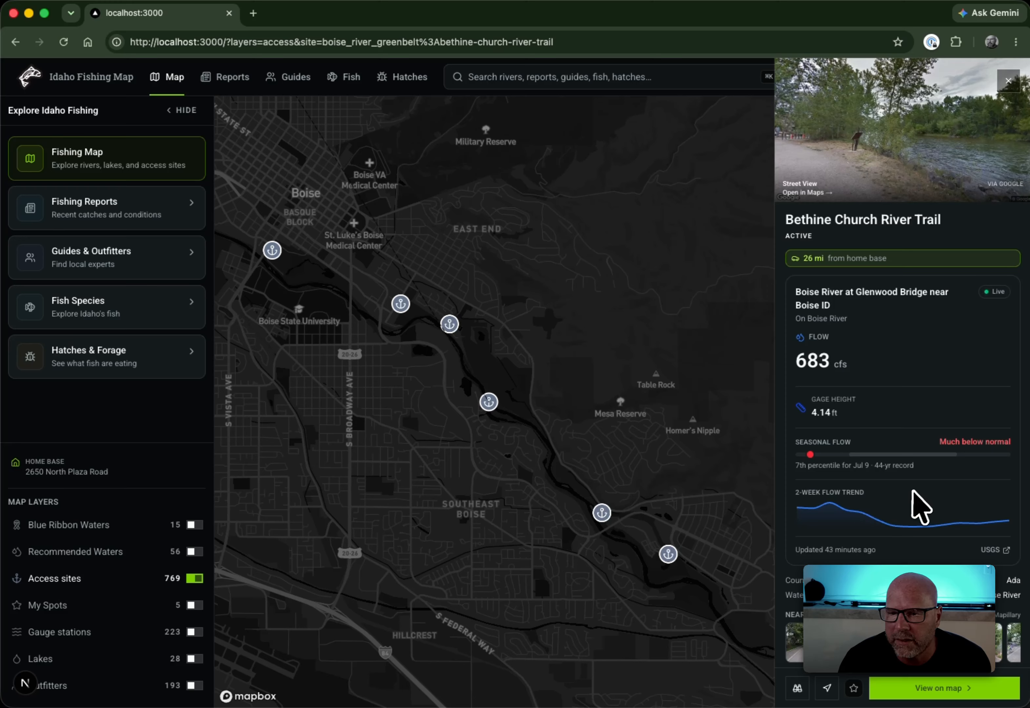
scroll(893, 510, "down", 1)
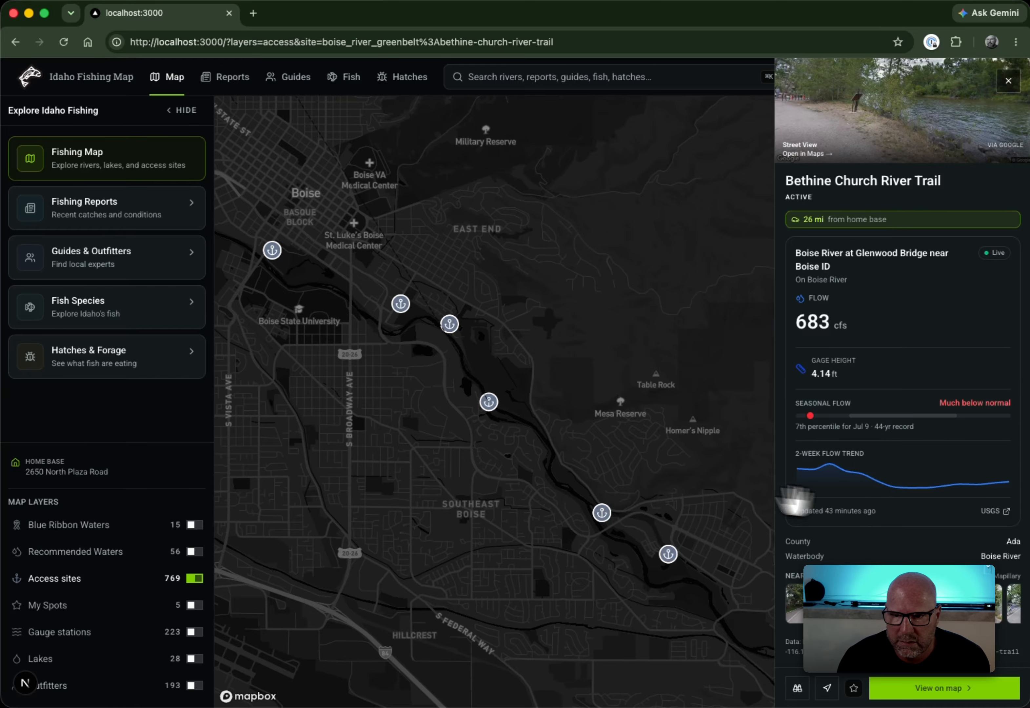
View the details of the Julia Davis Park and Veterans Memorial Park access sites along the Boise River
left_click_drag(345, 391, 660, 575)
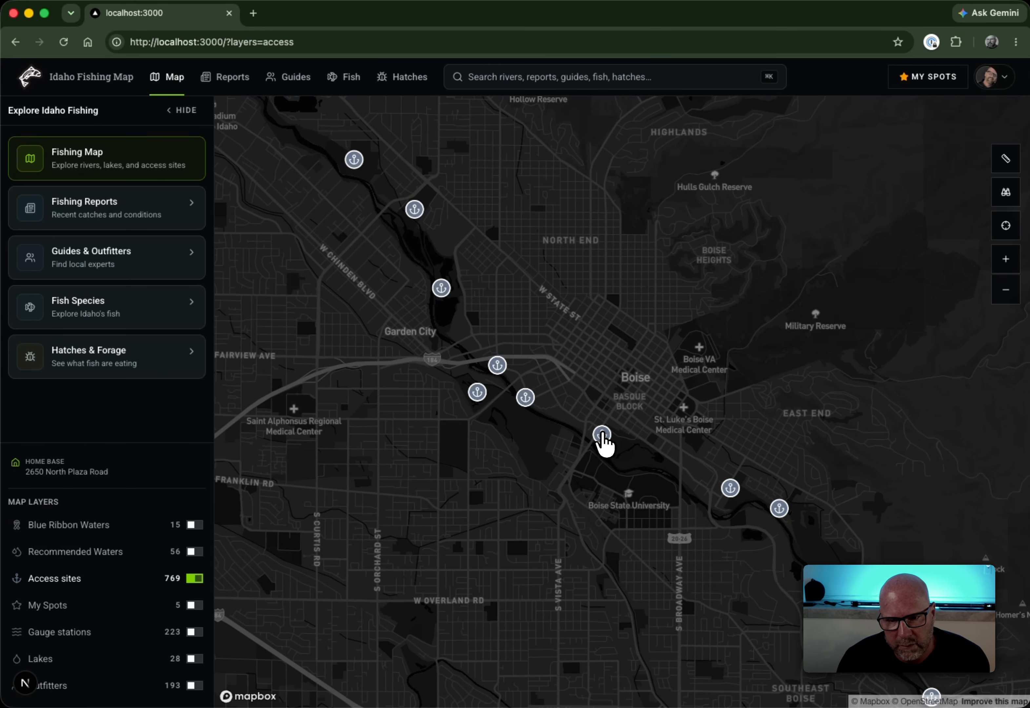
left_click(602, 434)
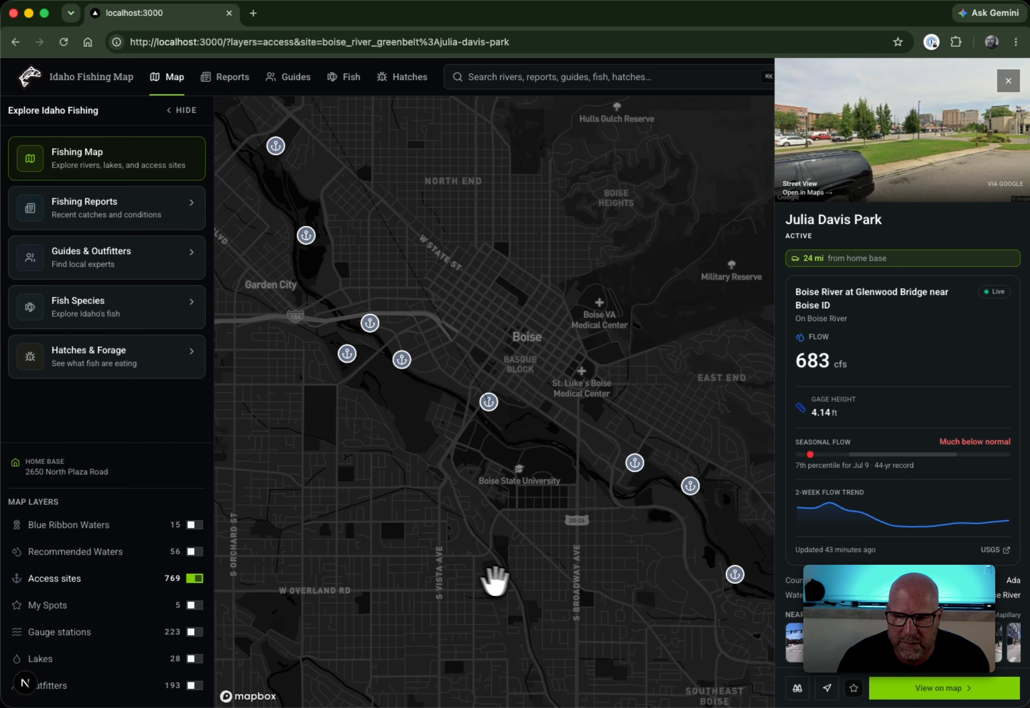
left_click_drag(368, 500, 598, 587)
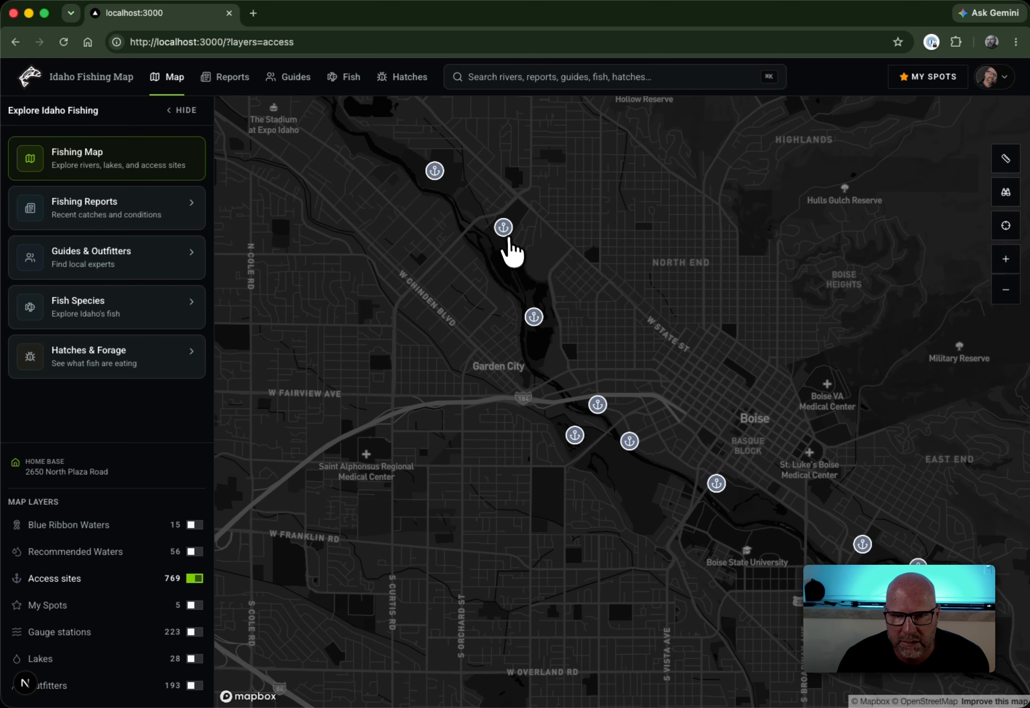
left_click(504, 228)
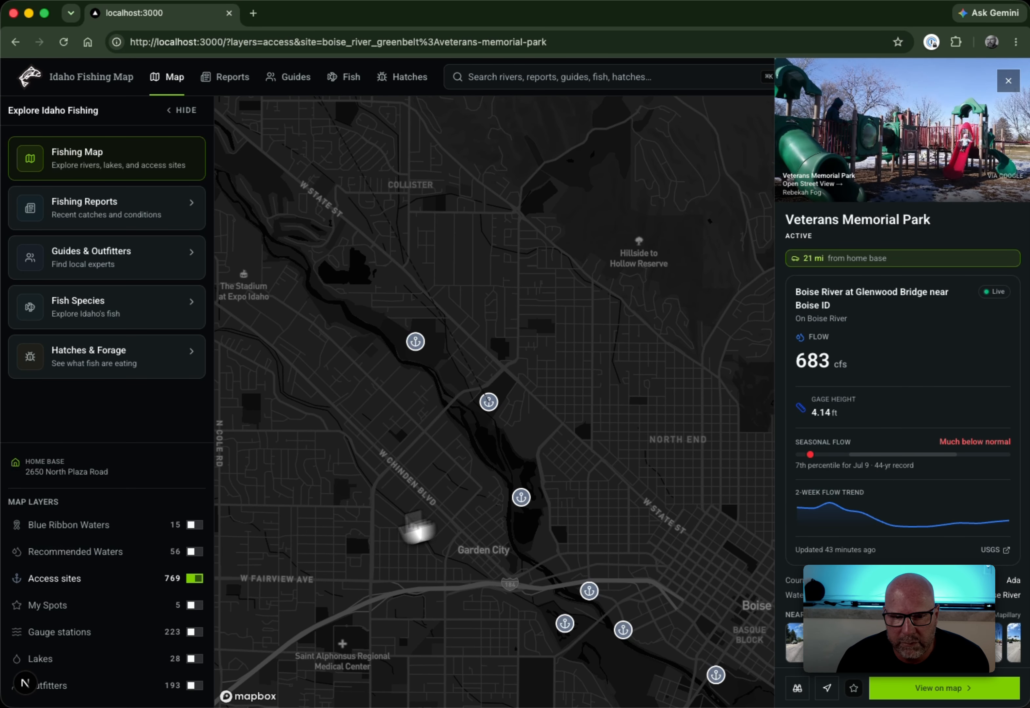
Replace the Access sites layer with My Spots and view the saved spots across Idaho and around Caldwell
left_click(197, 579)
left_click(197, 606)
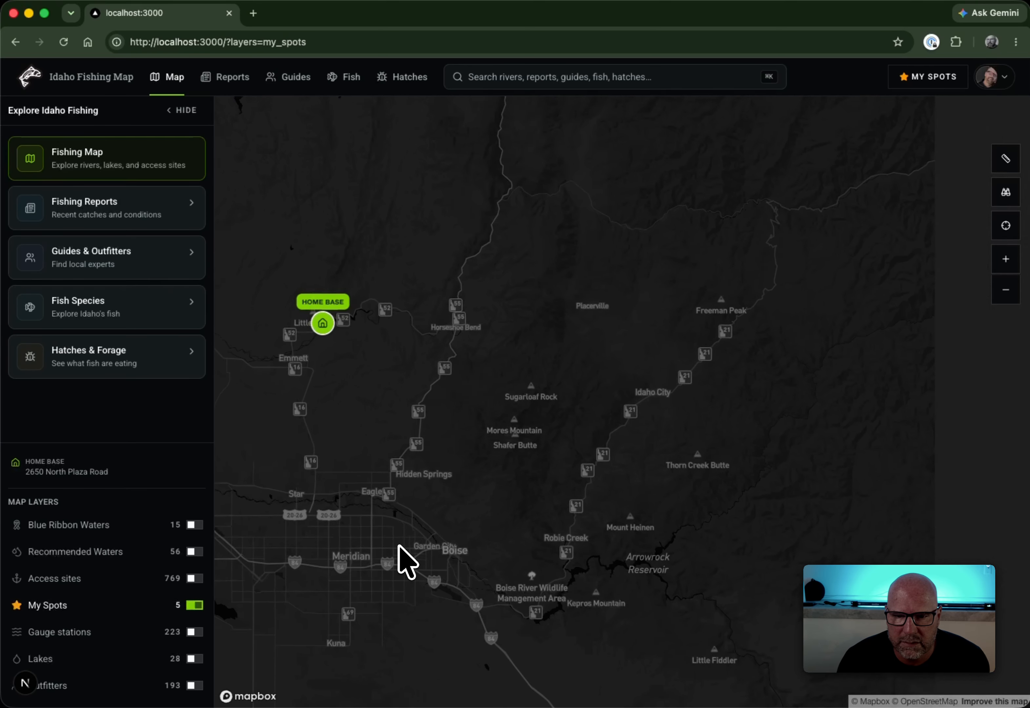
scroll(399, 546, "down", 6)
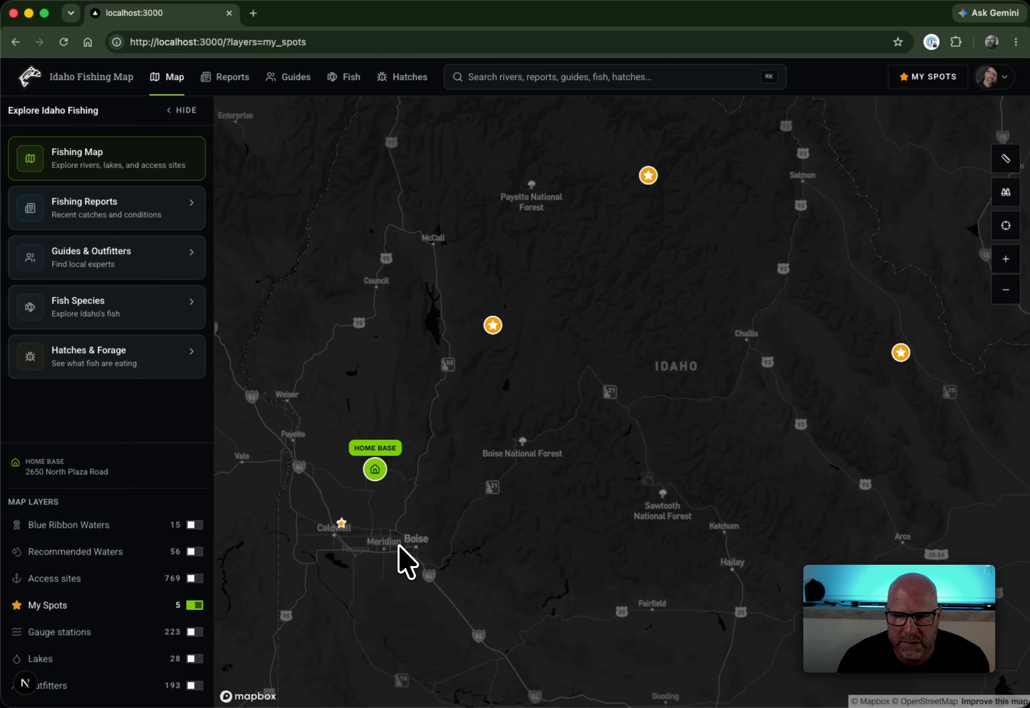
left_click_drag(761, 267, 460, 564)
scroll(453, 552, "down", 5)
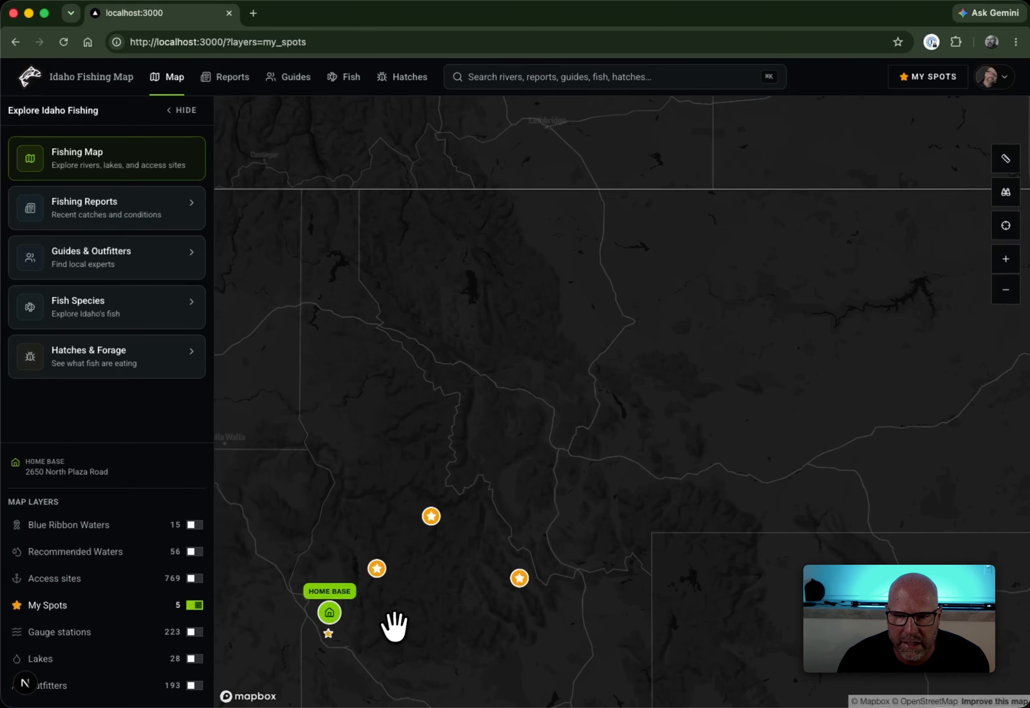
left_click_drag(394, 626, 557, 474)
scroll(443, 556, "up", 5)
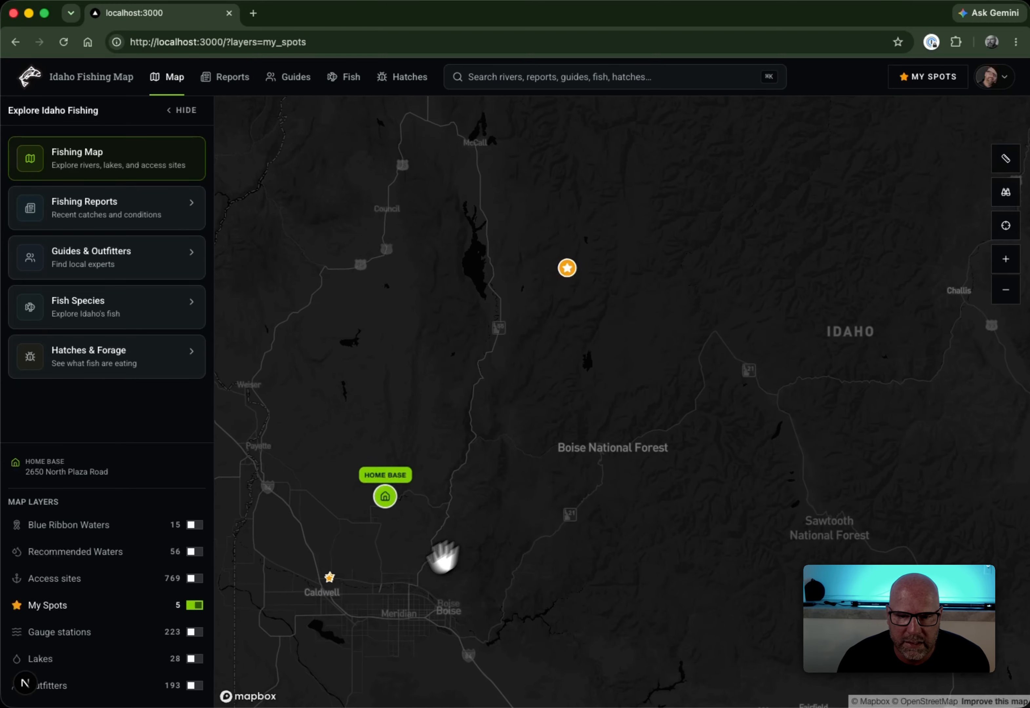
left_click_drag(443, 556, 534, 529)
scroll(493, 538, "up", 5)
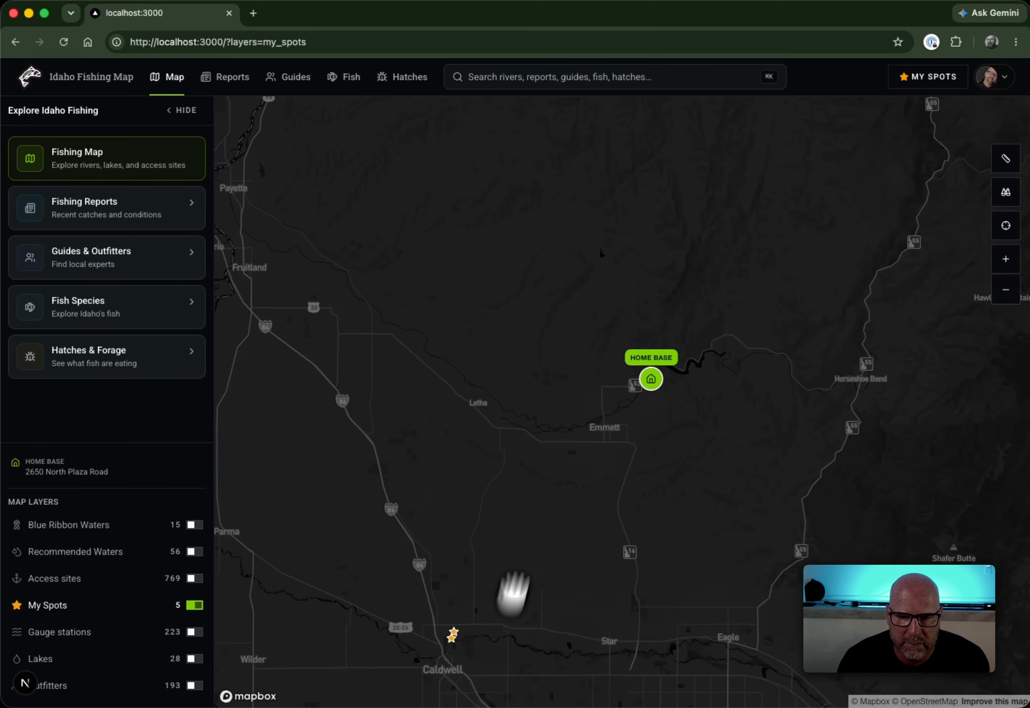
left_click_drag(514, 594, 487, 473)
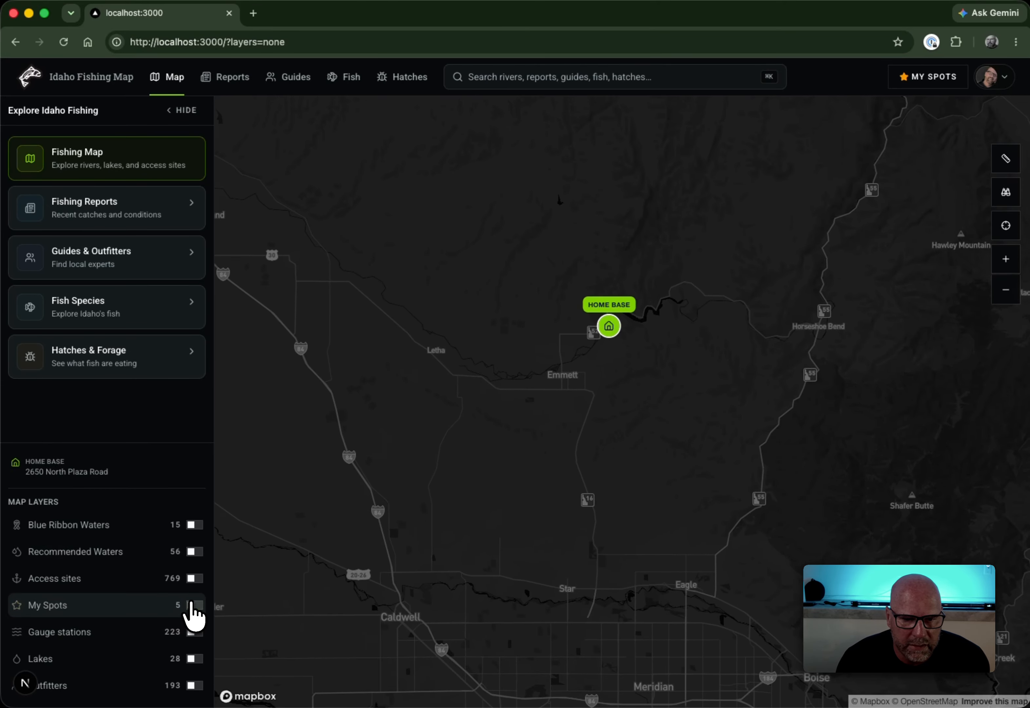
Show the Gauge stations layer instead of My Spots and view the stations statewide and close to the home base
left_click(194, 632)
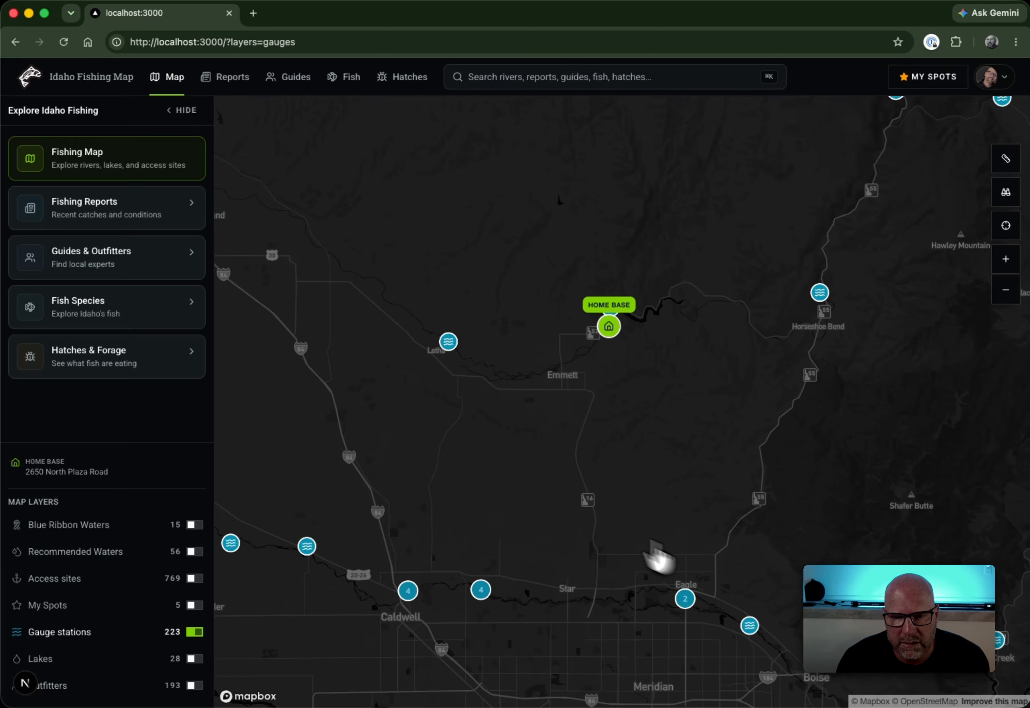
scroll(556, 519, "down", 5)
scroll(763, 477, "down", 5)
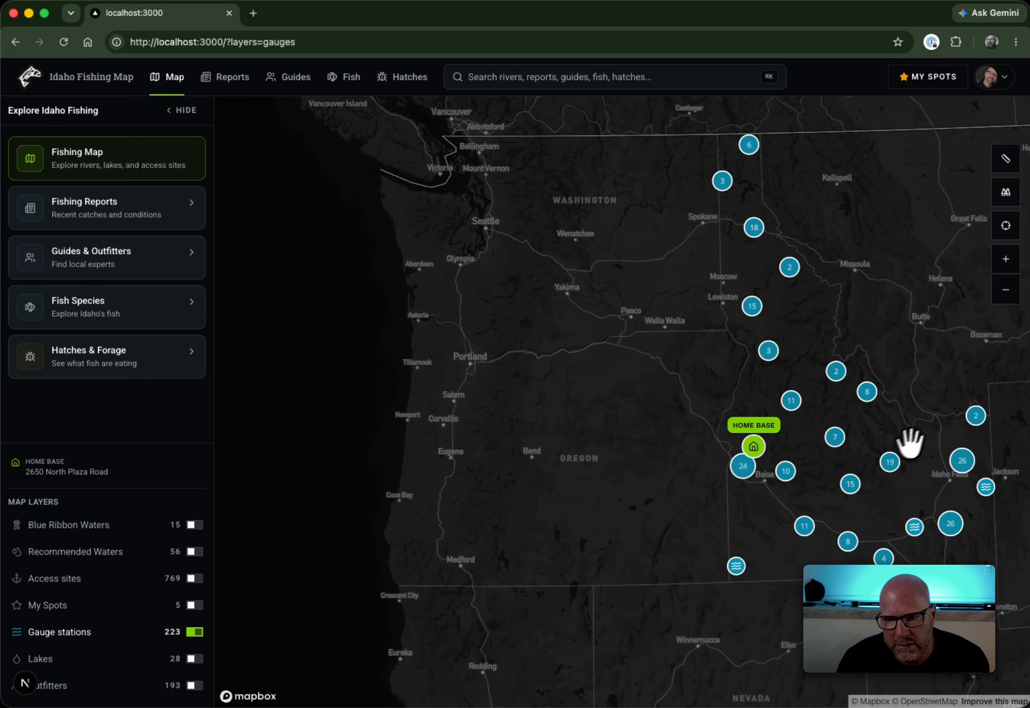
left_click_drag(910, 442, 641, 426)
scroll(730, 432, "up", 10)
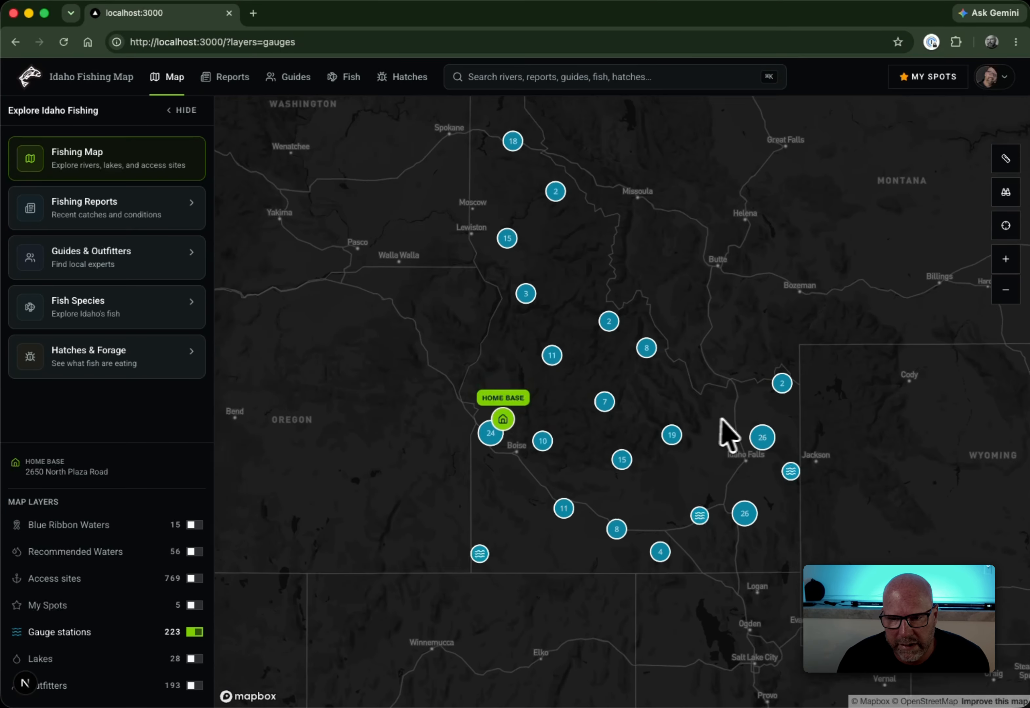
scroll(409, 477, "up", 10)
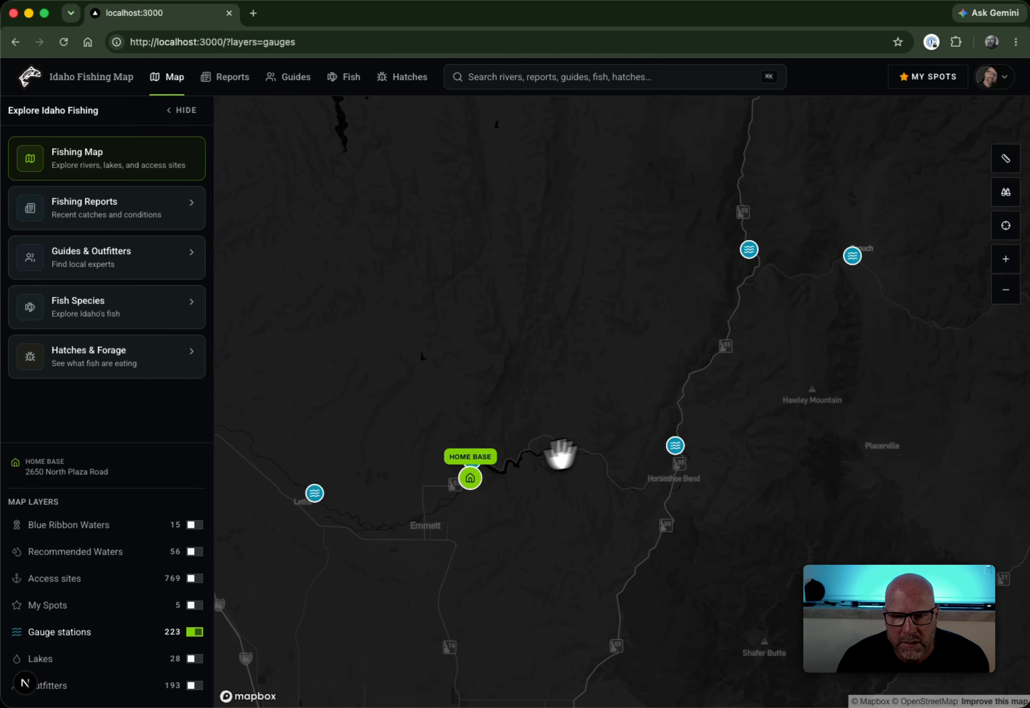
left_click_drag(413, 504, 648, 442)
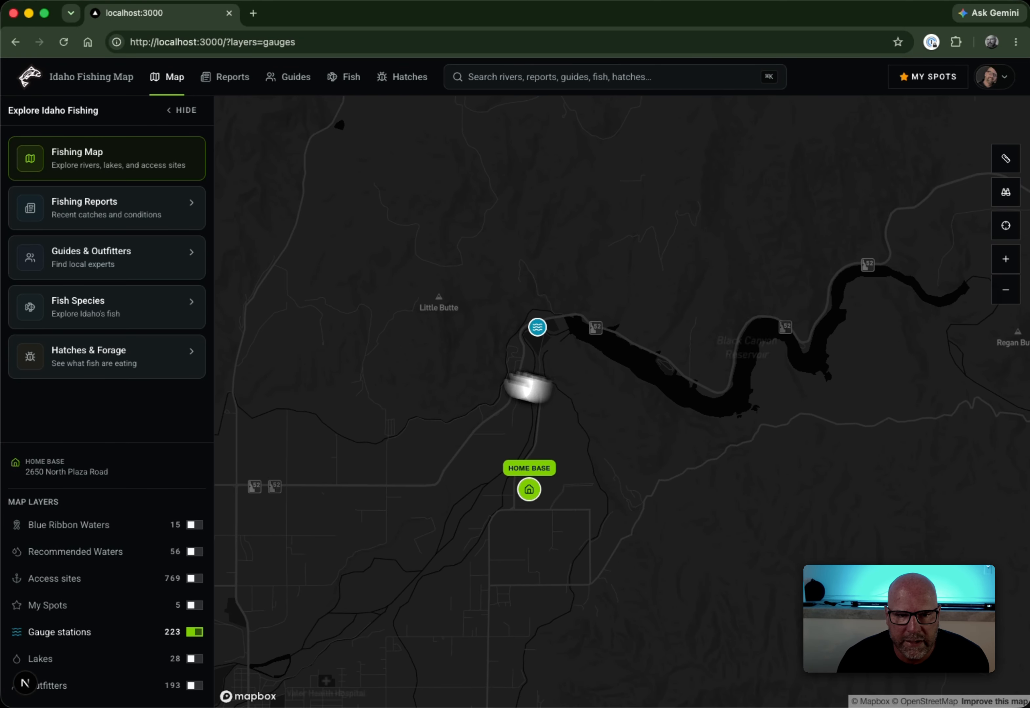
Add the Recommended Waters layer and examine the Payette River's course, gauge readings and neighbouring rivers
left_click(195, 553)
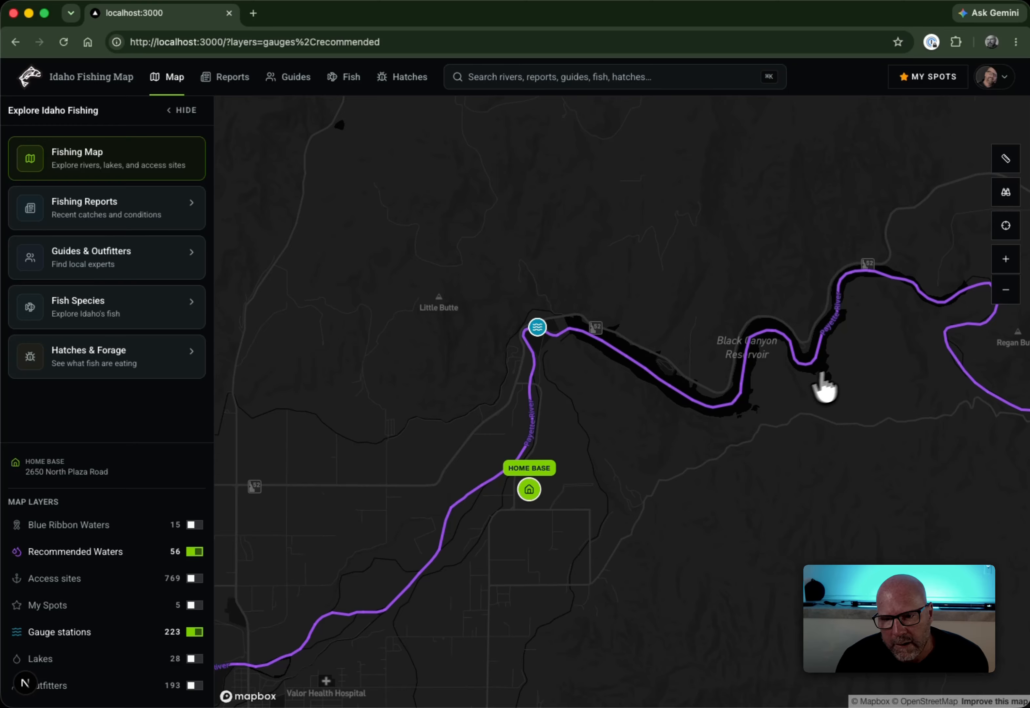
mouse_move(660, 388)
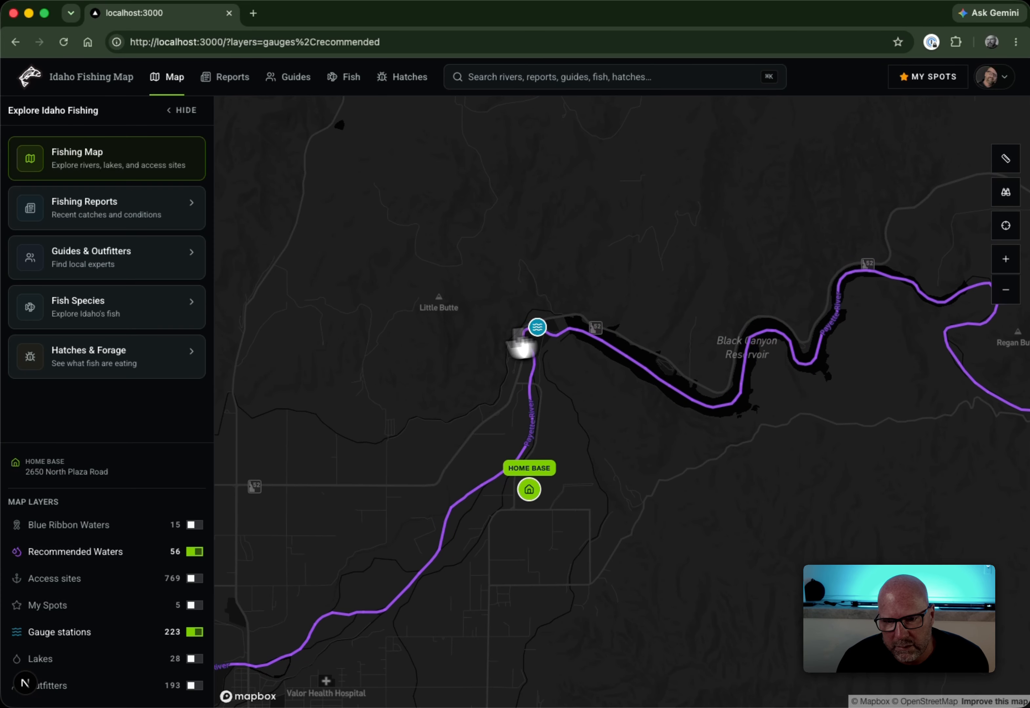
scroll(319, 501, "down", 5)
left_click_drag(493, 592, 890, 604)
mouse_move(345, 367)
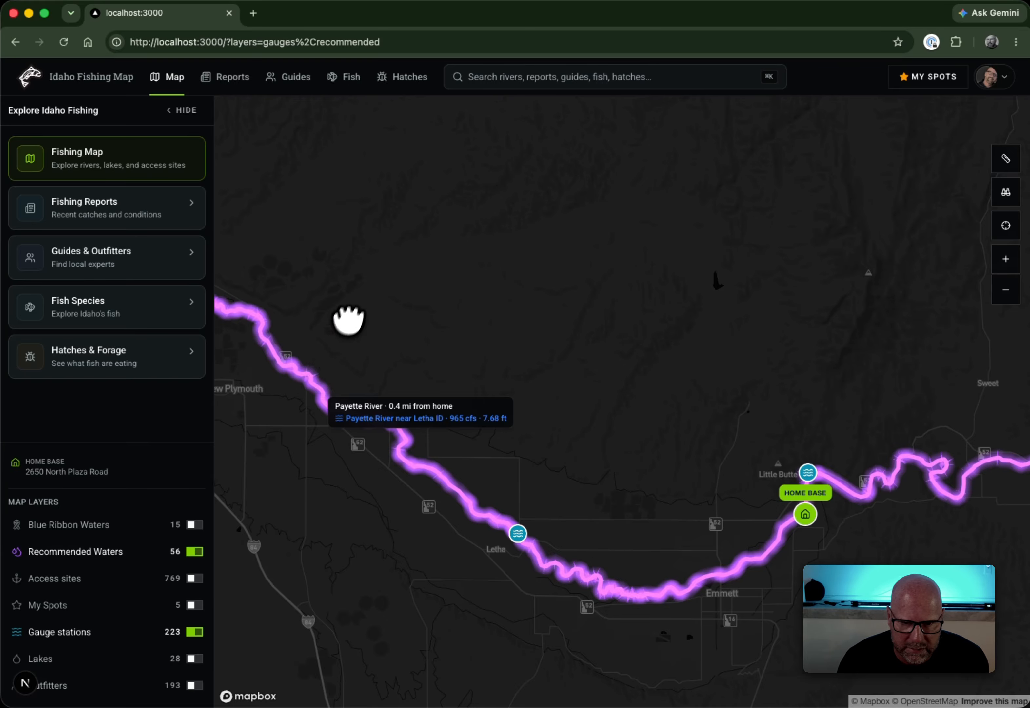
left_click_drag(349, 318, 609, 341)
left_click_drag(451, 266, 361, 256)
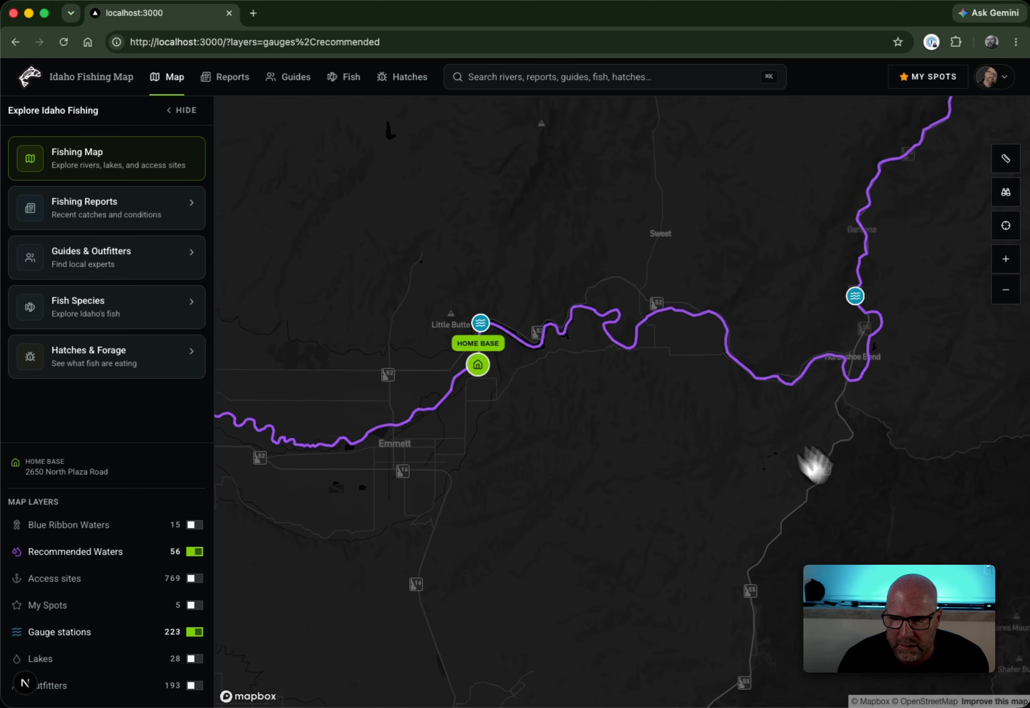
left_click_drag(748, 467, 667, 580)
scroll(691, 449, "down", 5)
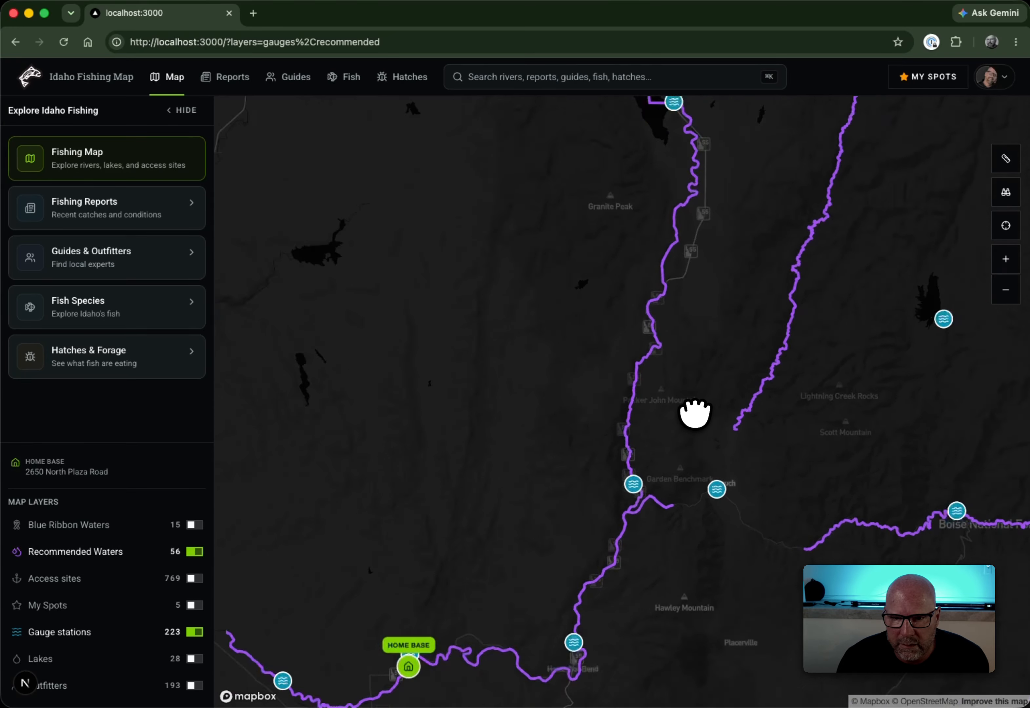
Hide the Gauge stations layer and view the Recommended Waters across southwestern and central Idaho
left_click(194, 632)
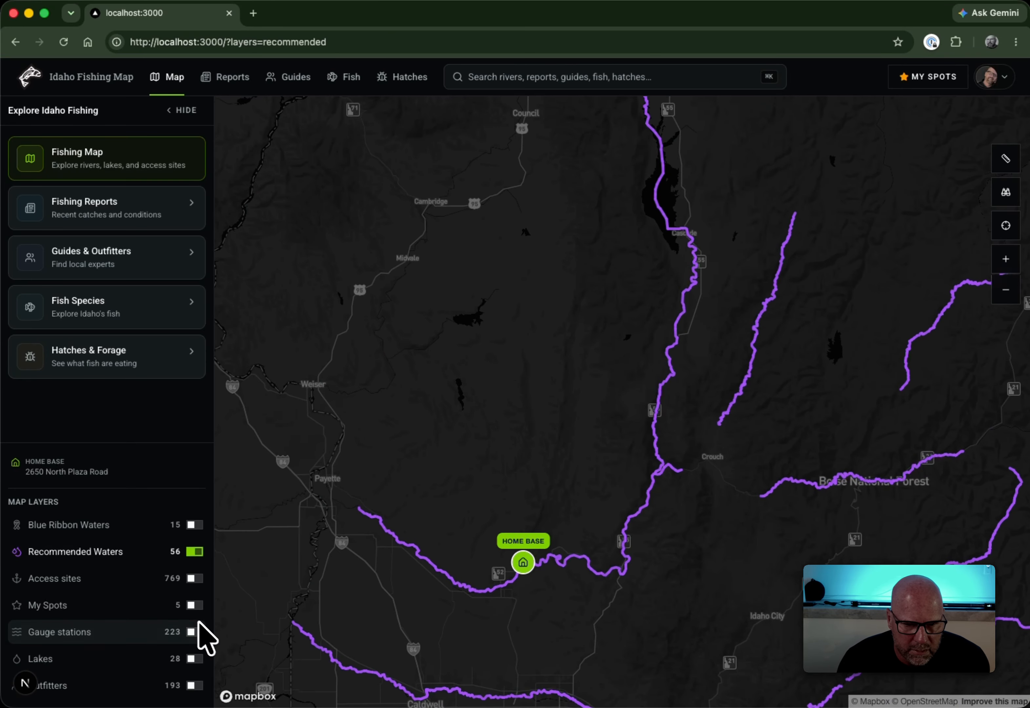
scroll(395, 593, "down", 3)
left_click_drag(380, 540, 395, 373)
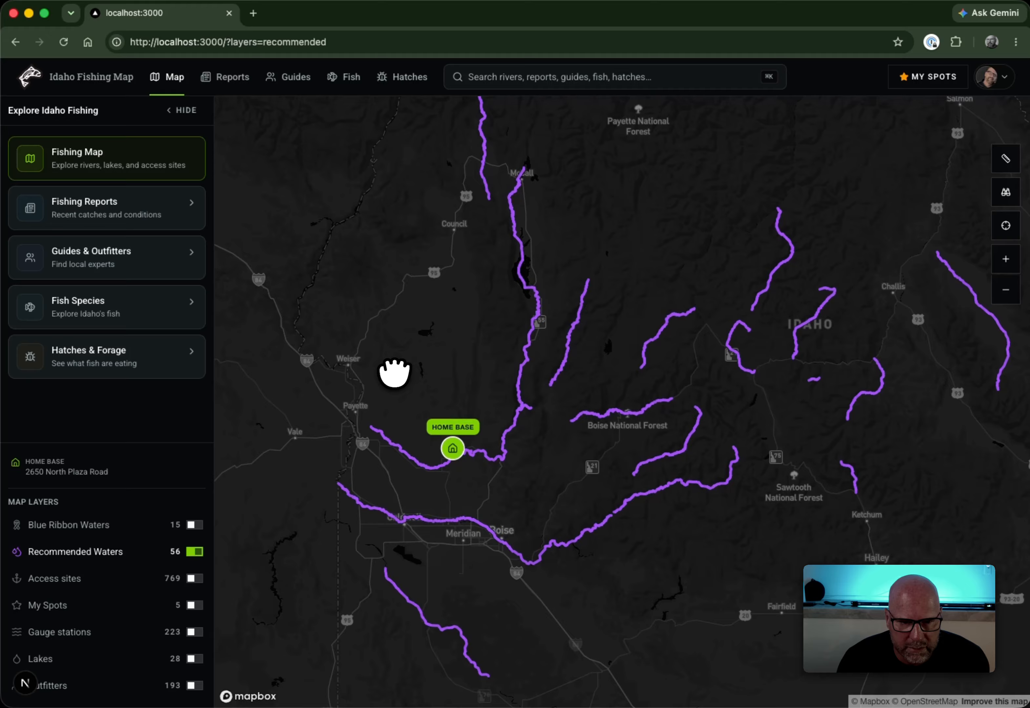
Replace the Recommended Waters layer with Lakes and open the current water summary for Payette Lake near McCall
left_click(194, 552)
left_click(194, 659)
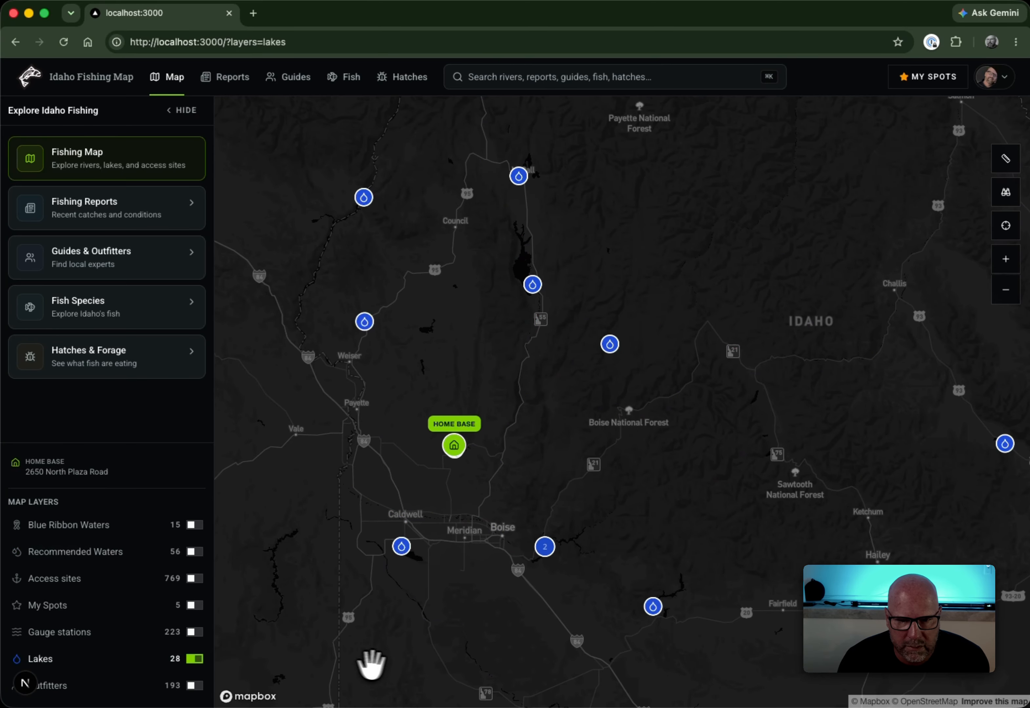
left_click_drag(340, 364, 527, 363)
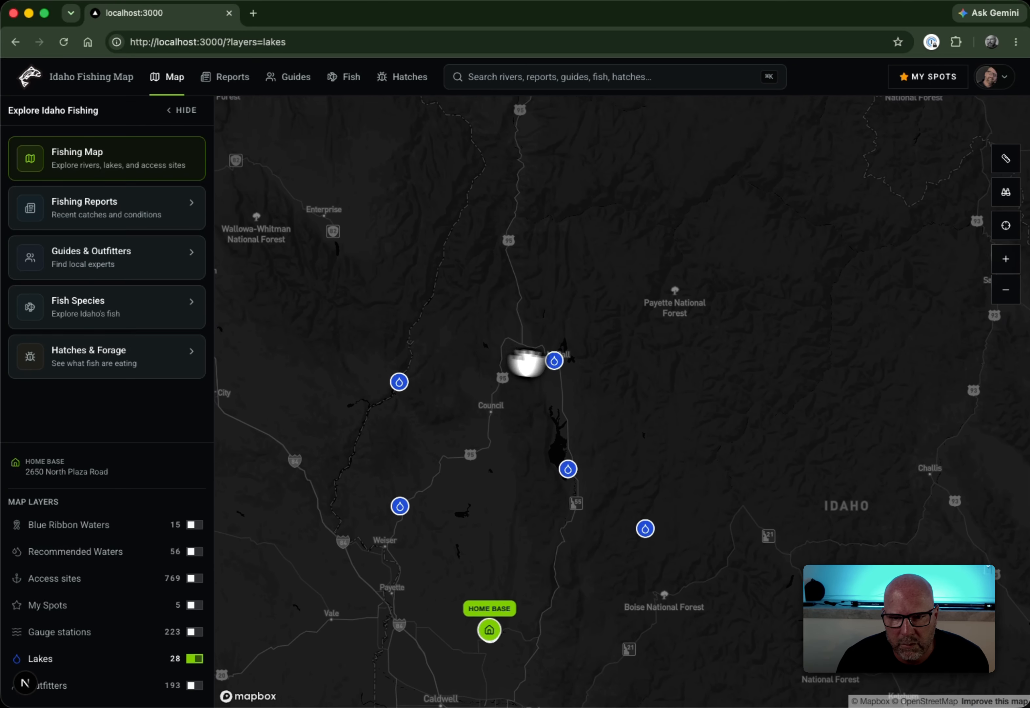
scroll(532, 366, "up", 3)
left_click(578, 354)
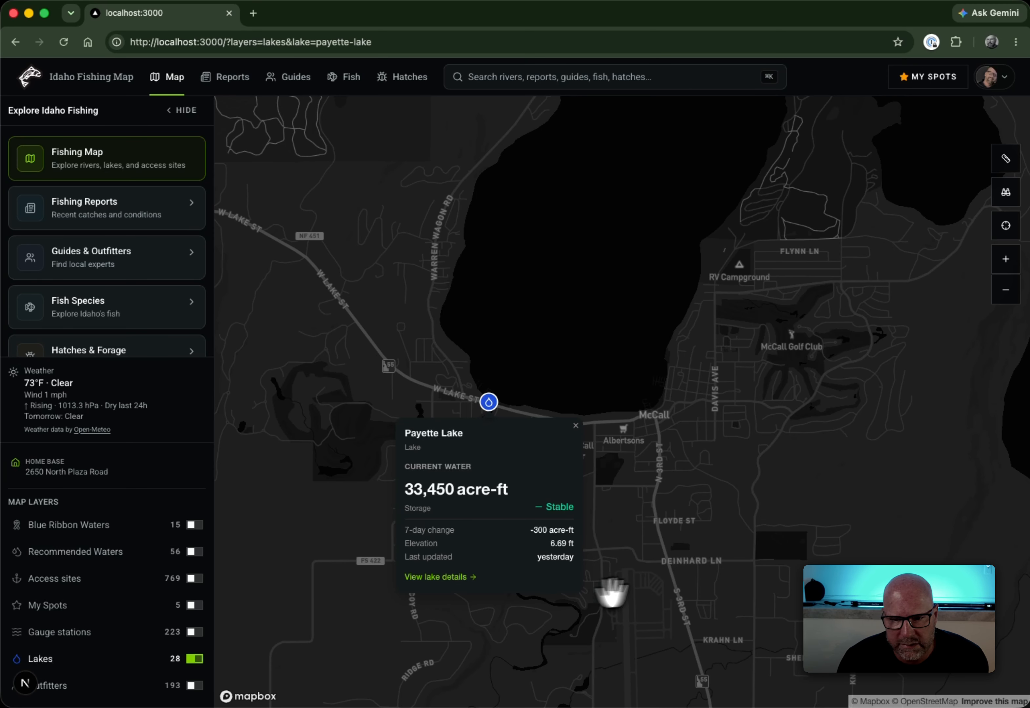
Close the Payette Lake summary and open the current water summary for Deadwood Reservoir, southeast of Lake Cascade
left_click(315, 622)
scroll(318, 624, "down", 2)
scroll(318, 624, "down", 2)
left_click_drag(444, 620, 446, 444)
scroll(446, 453, "down", 5)
left_click_drag(615, 604, 682, 299)
scroll(682, 298, "down", 2)
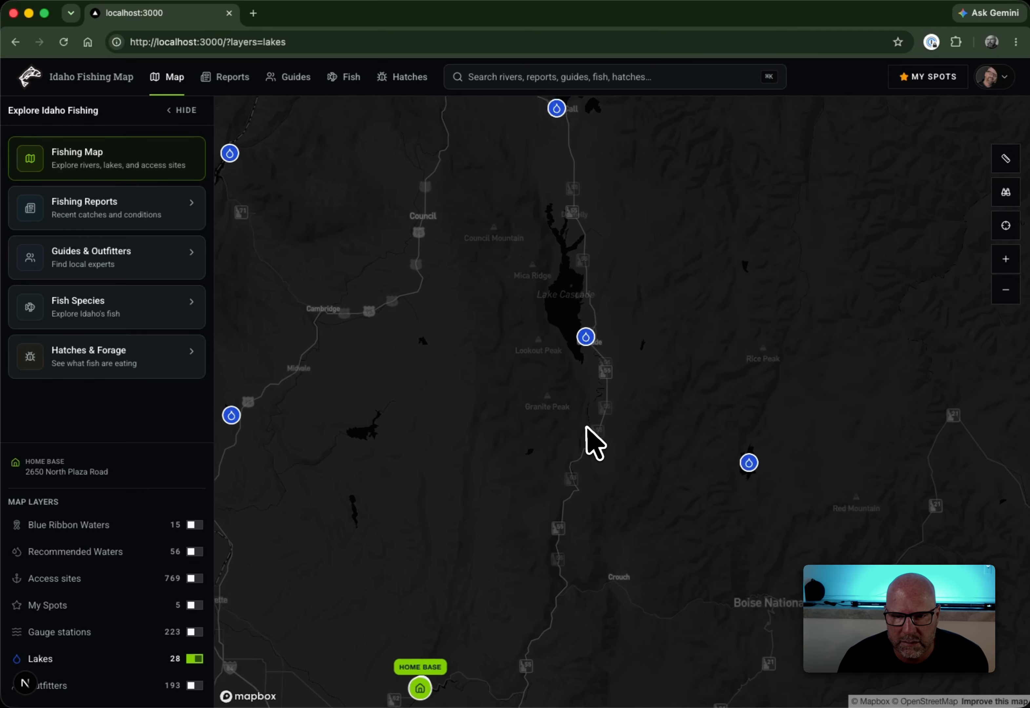
left_click(749, 463)
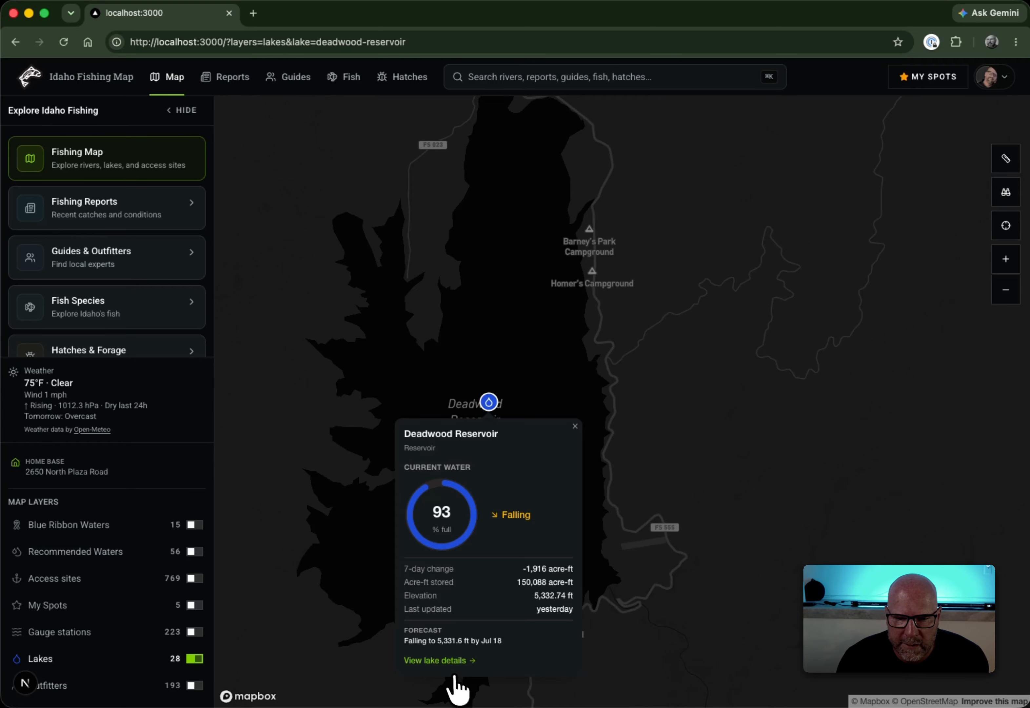
Open Deadwood Reservoir's full details and review its overview, conditions, access, fish, regulations, guides, photos and helpful links
left_click(439, 661)
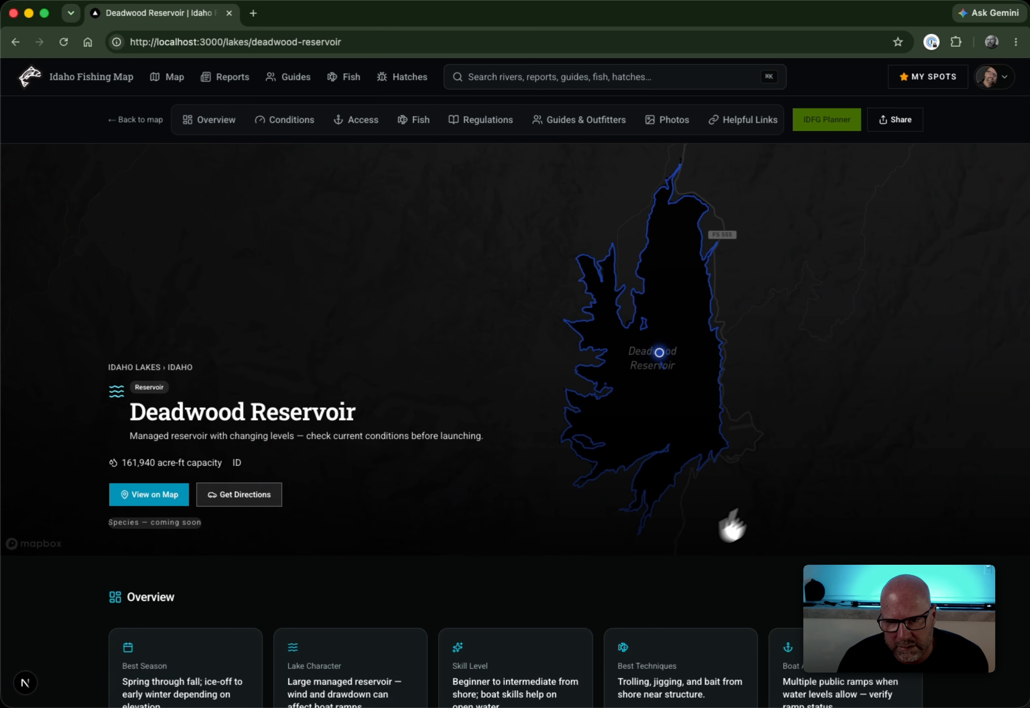
scroll(118, 547, "down", 2)
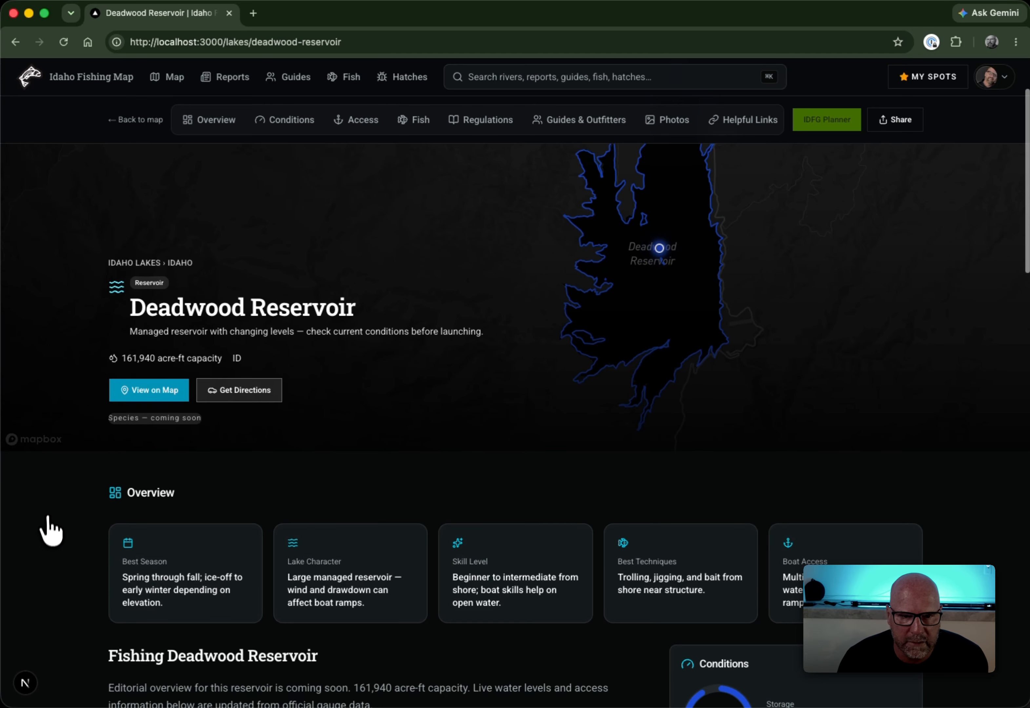
scroll(38, 509, "down", 5)
scroll(34, 507, "down", 5)
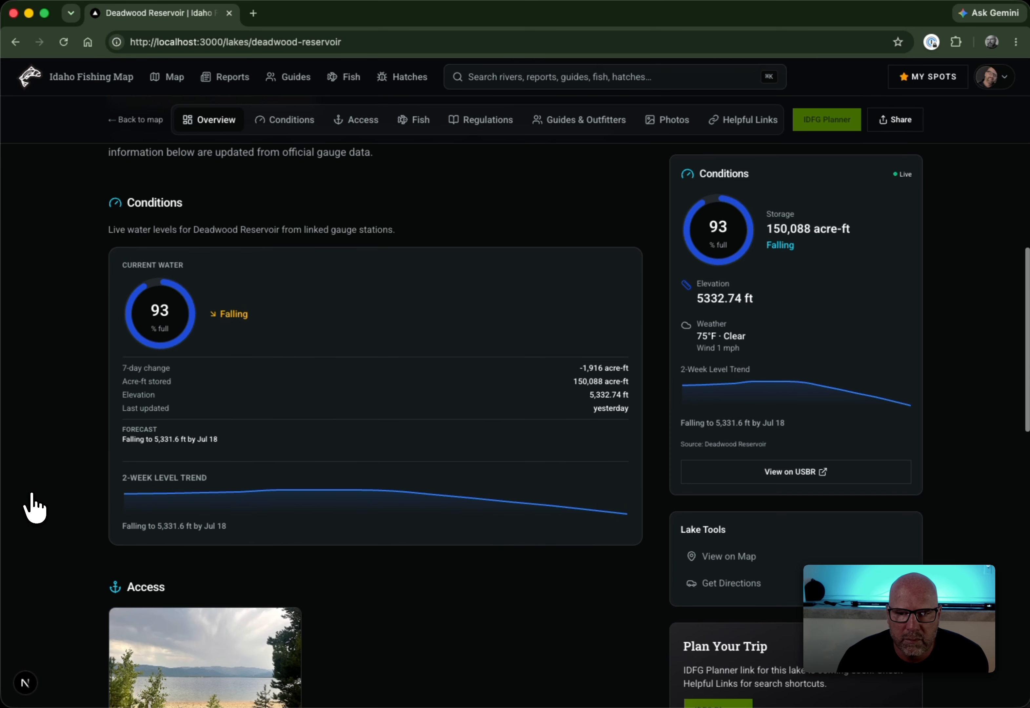
scroll(34, 508, "down", 10)
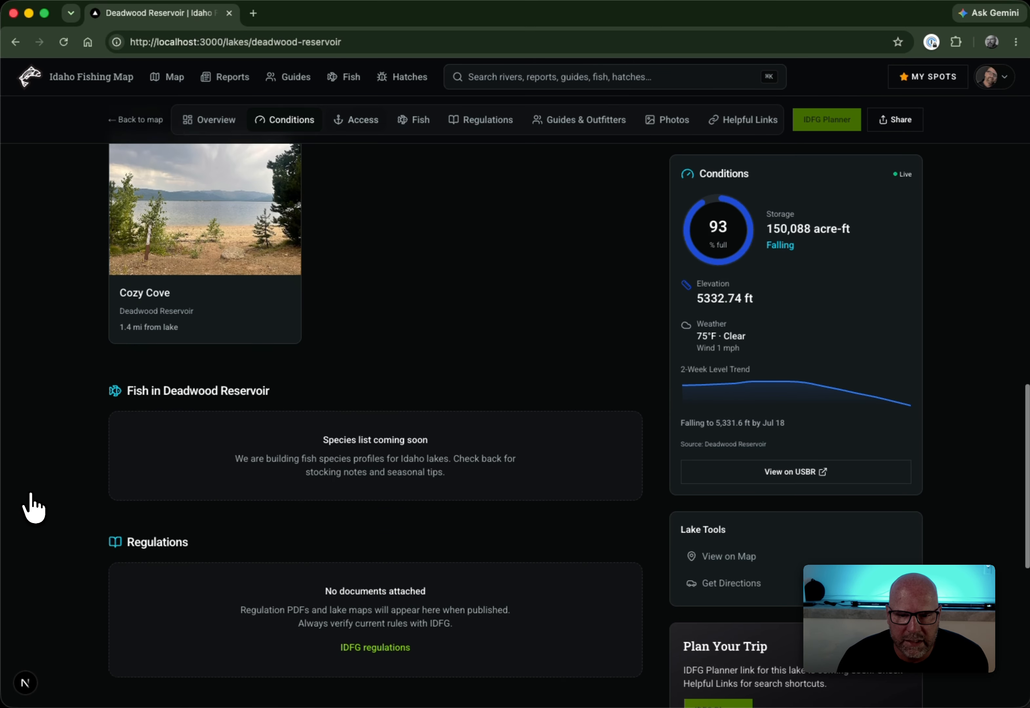
scroll(32, 509, "down", 6)
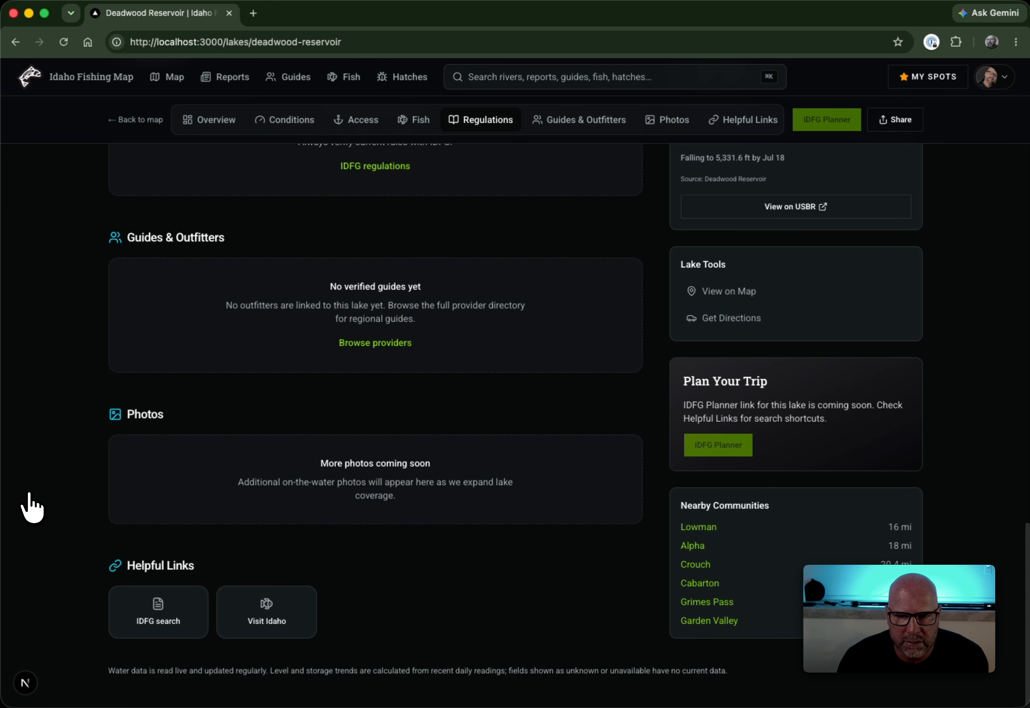
scroll(93, 552, "up", 8)
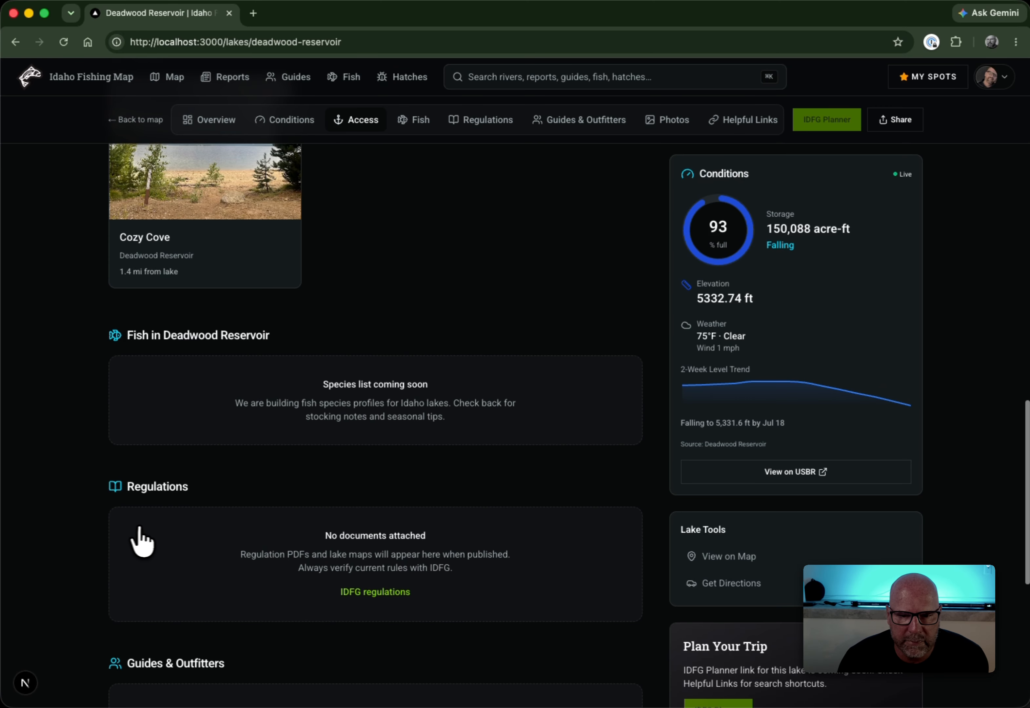
scroll(462, 586, "up", 15)
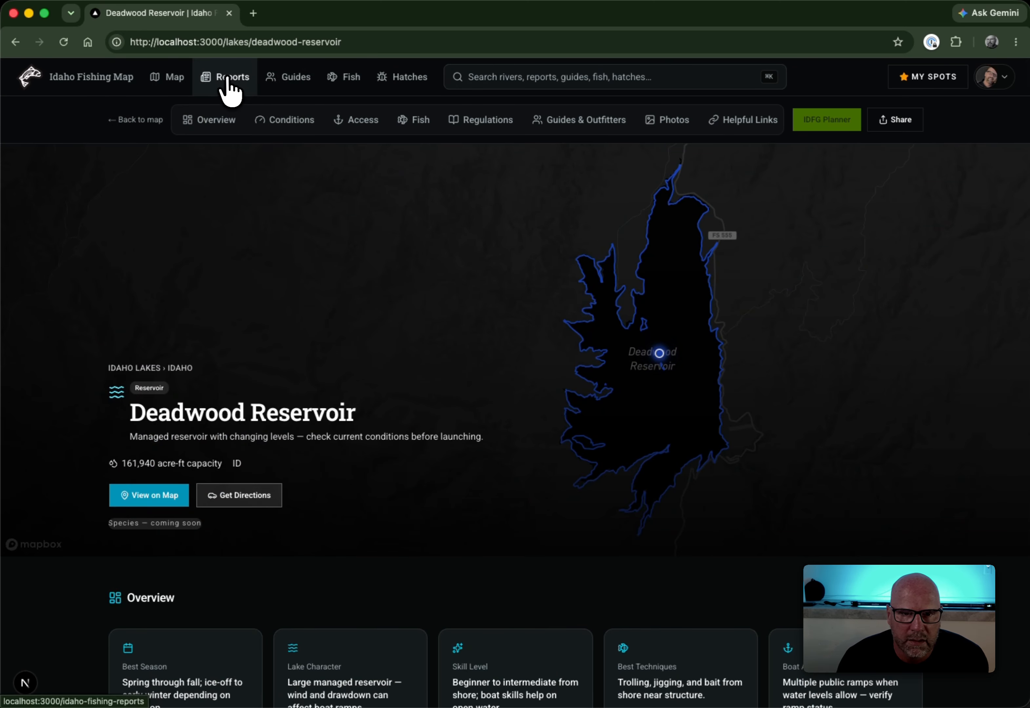
Open the Idaho Fishing Reports and browse the published reports by date
left_click(229, 90)
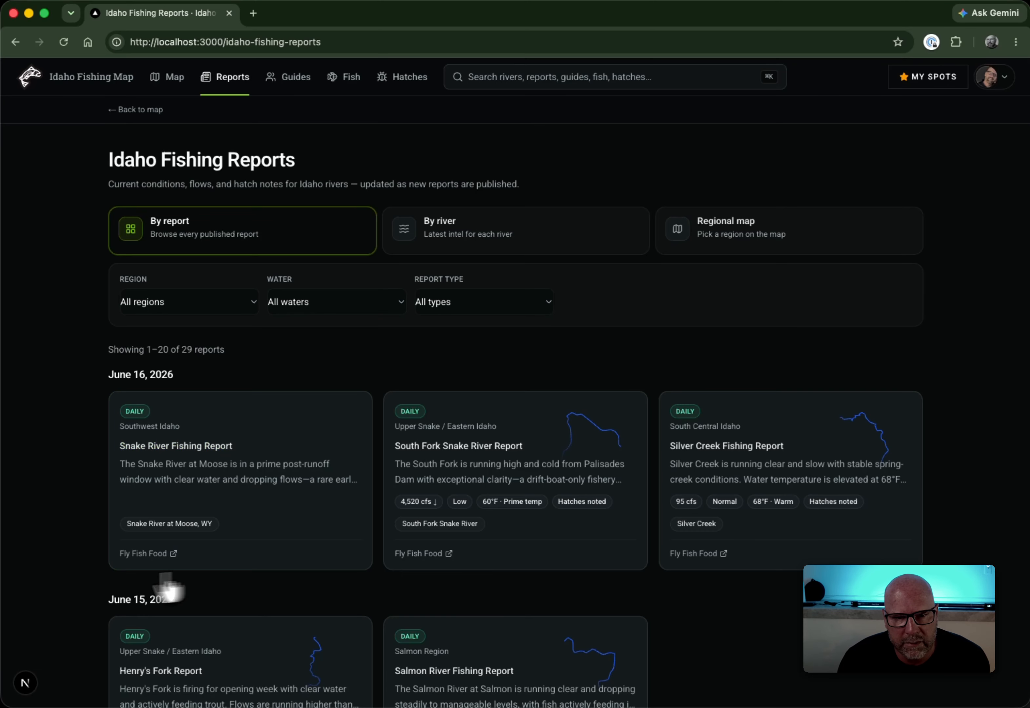
scroll(57, 582, "down", 2)
scroll(57, 582, "down", 15)
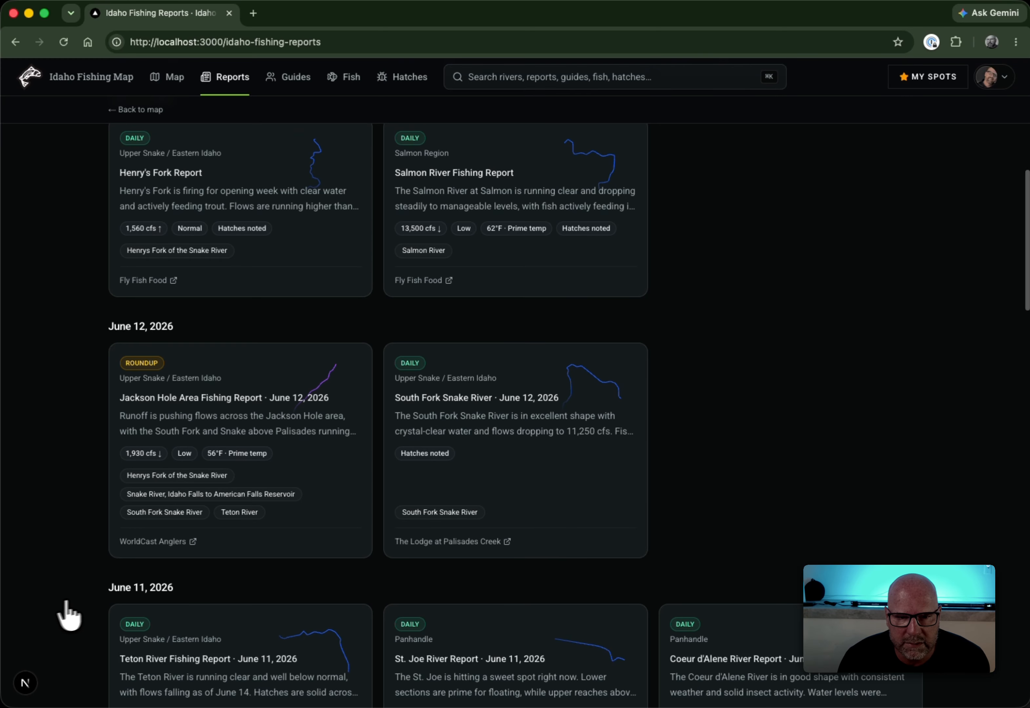
scroll(57, 582, "up", 15)
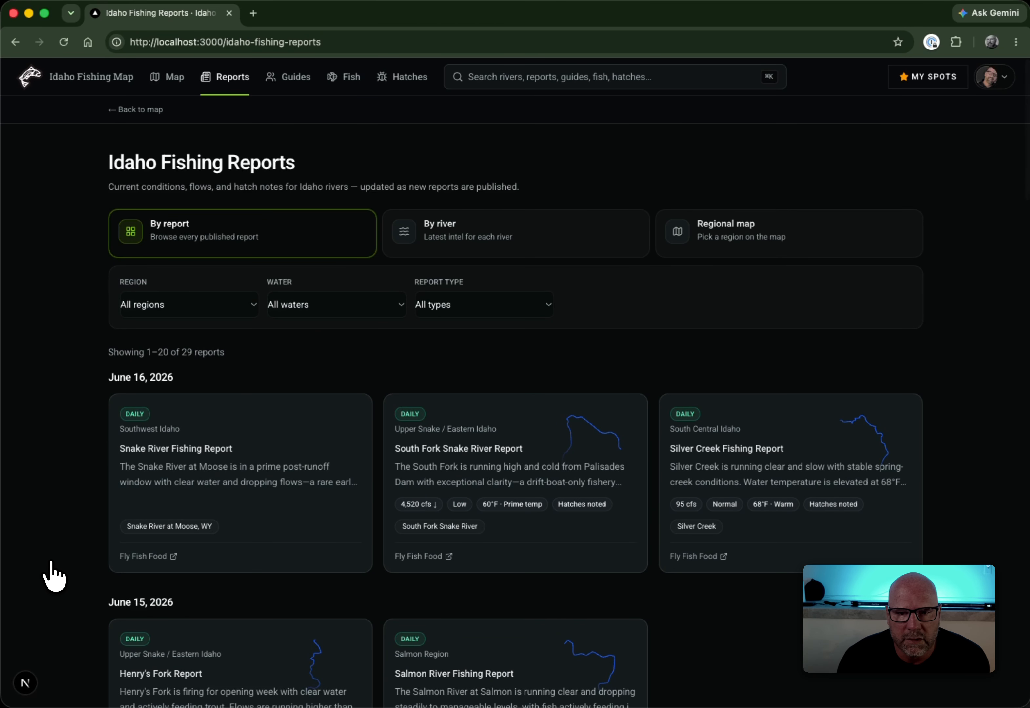
Switch the fishing reports to the by-river view and browse the latest intel for each river
left_click(505, 255)
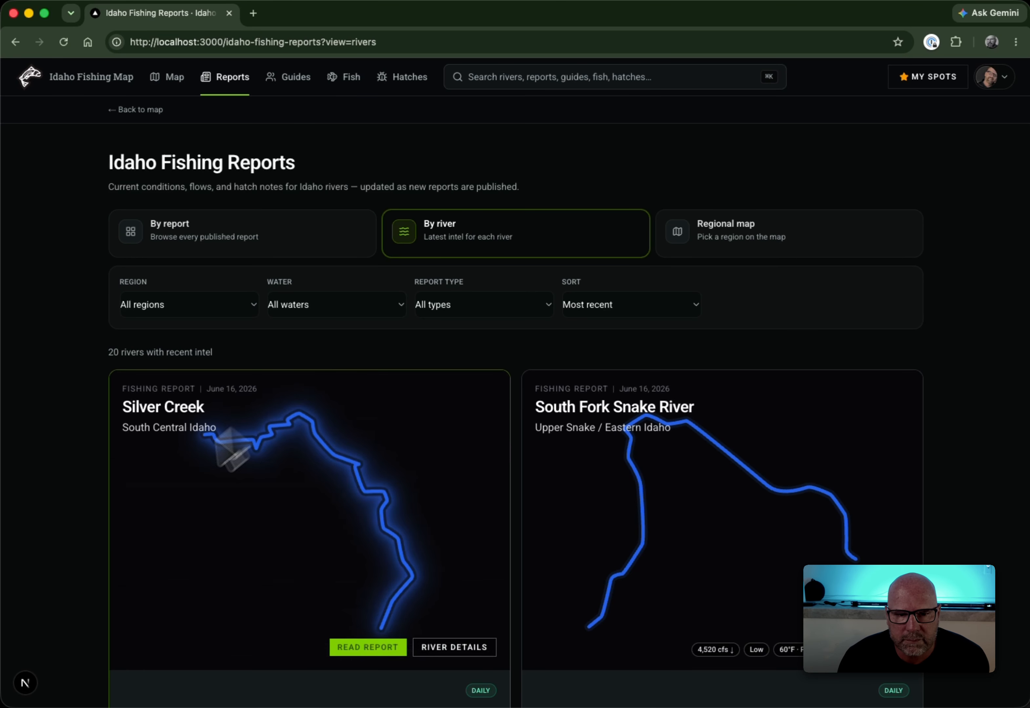
scroll(74, 589, "down", 10)
scroll(63, 577, "down", 10)
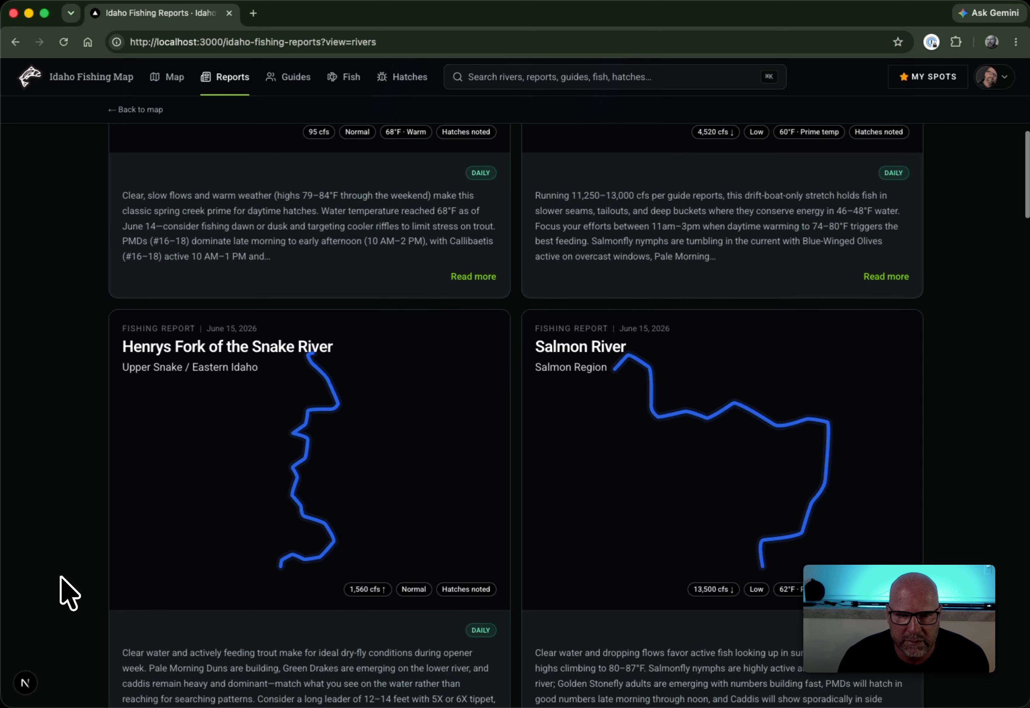
scroll(38, 601, "down", 3)
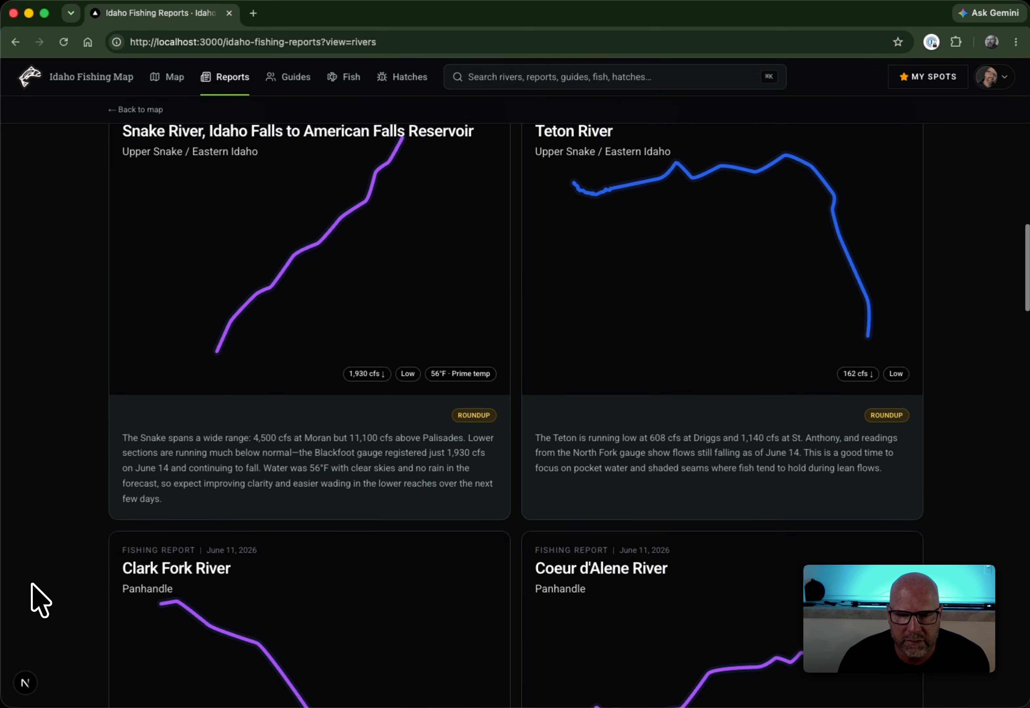
scroll(38, 602, "up", 10)
Open the Henrys Fork of the Snake River report and review its gauge flows, recommended flies, species, access and safety notes
mouse_move(264, 329)
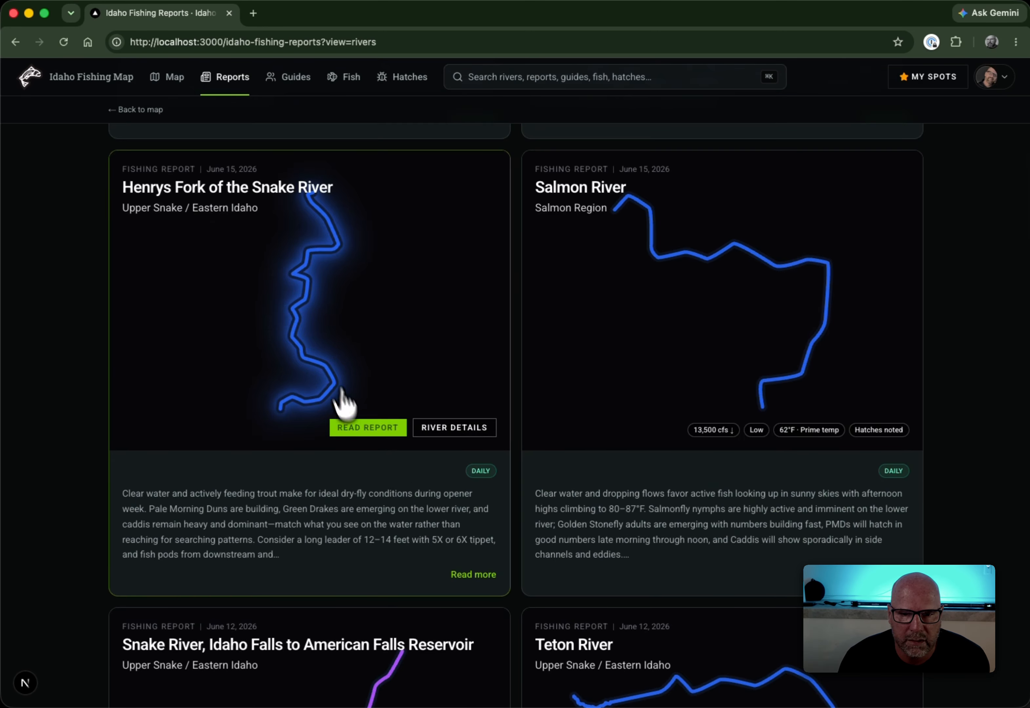
left_click(362, 429)
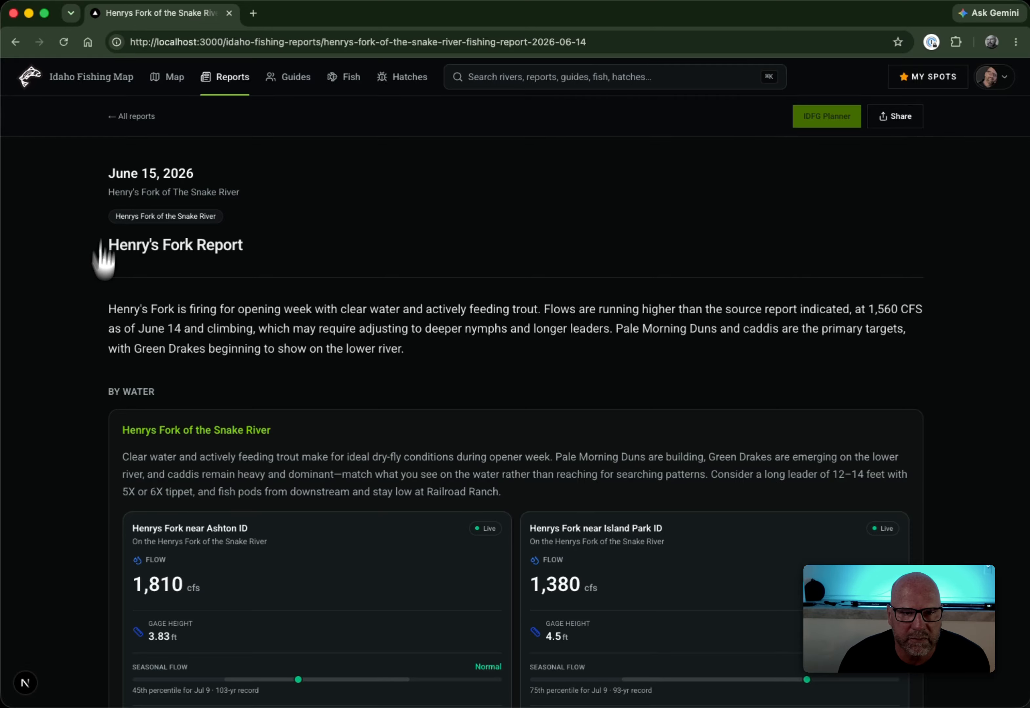
scroll(90, 476, "down", 8)
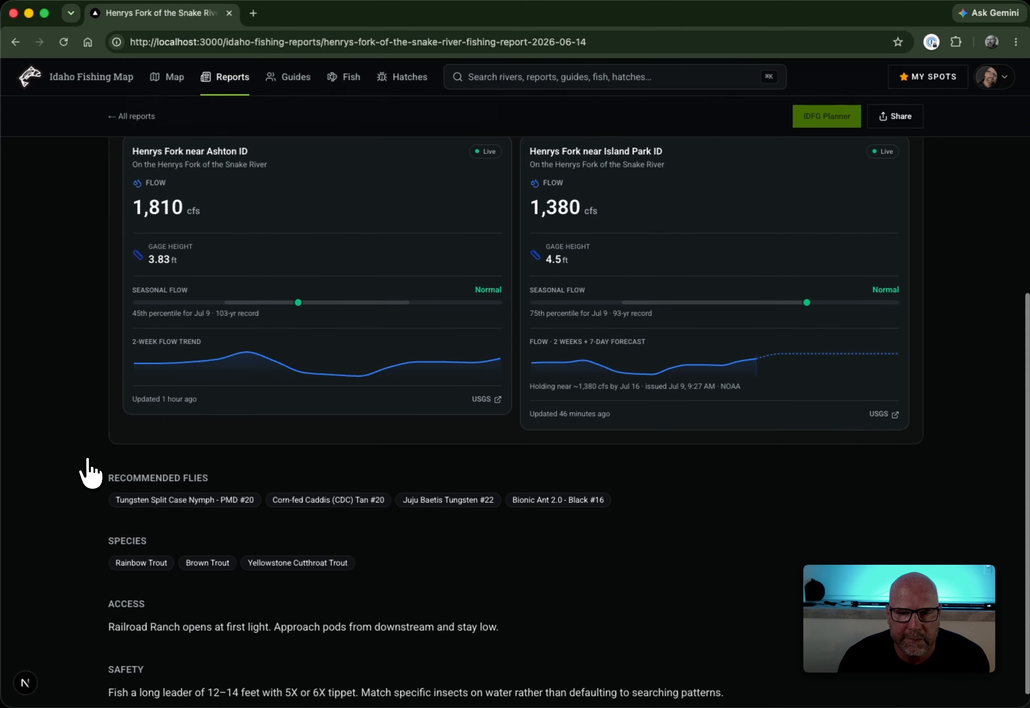
scroll(87, 474, "up", 8)
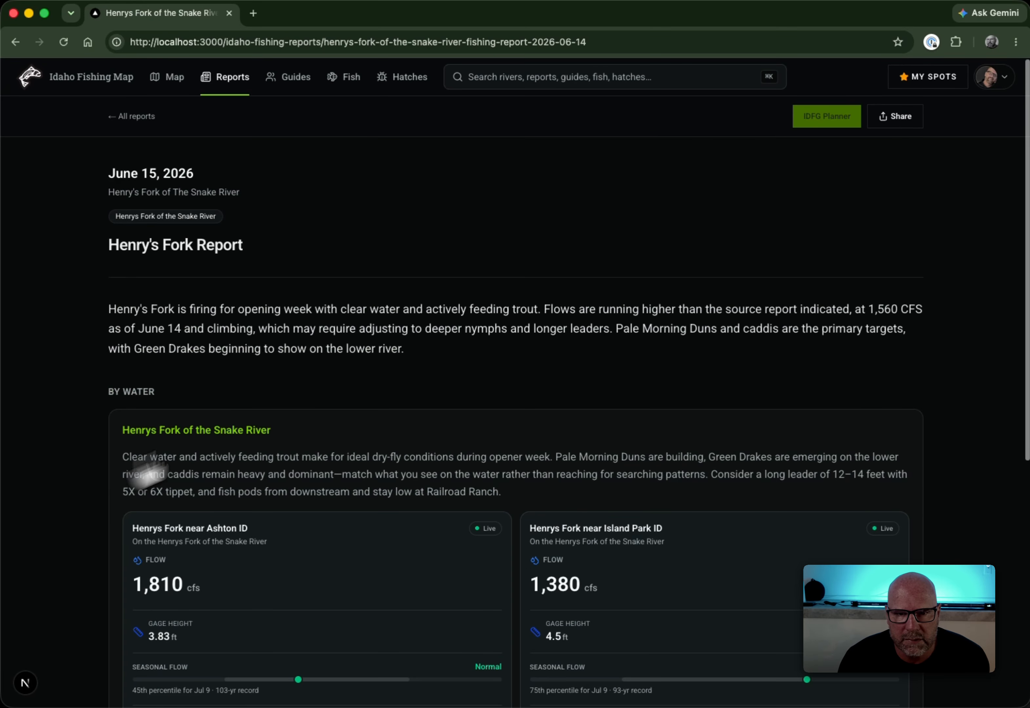
Return to the fishing reports, show the regional map, and select South Central Idaho to browse its reports
left_click(232, 85)
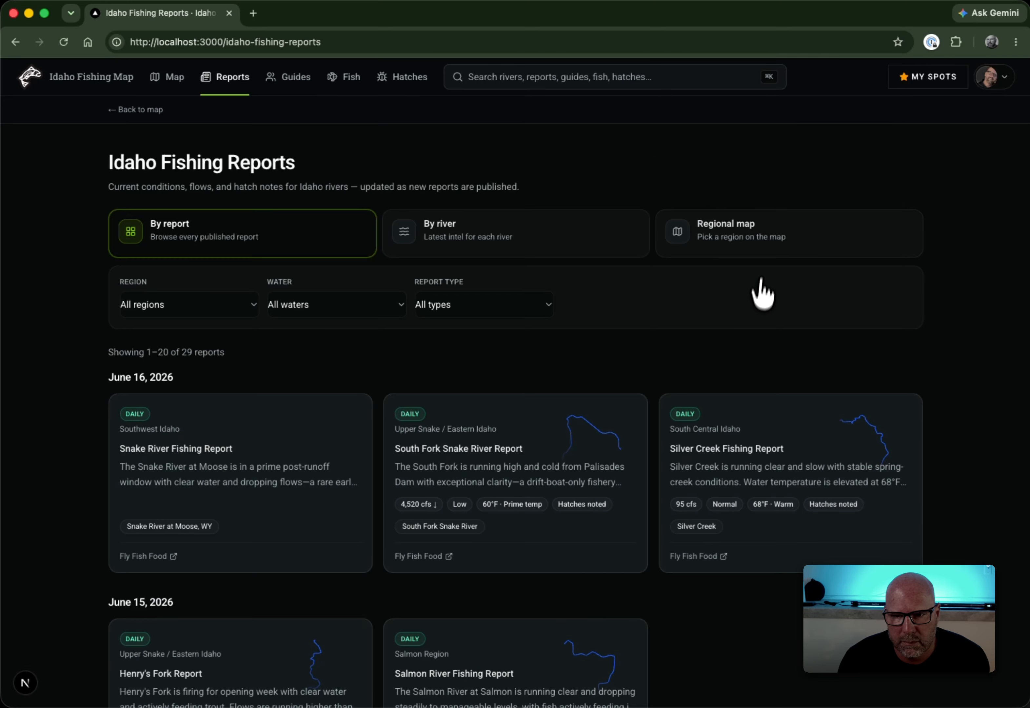
left_click(763, 242)
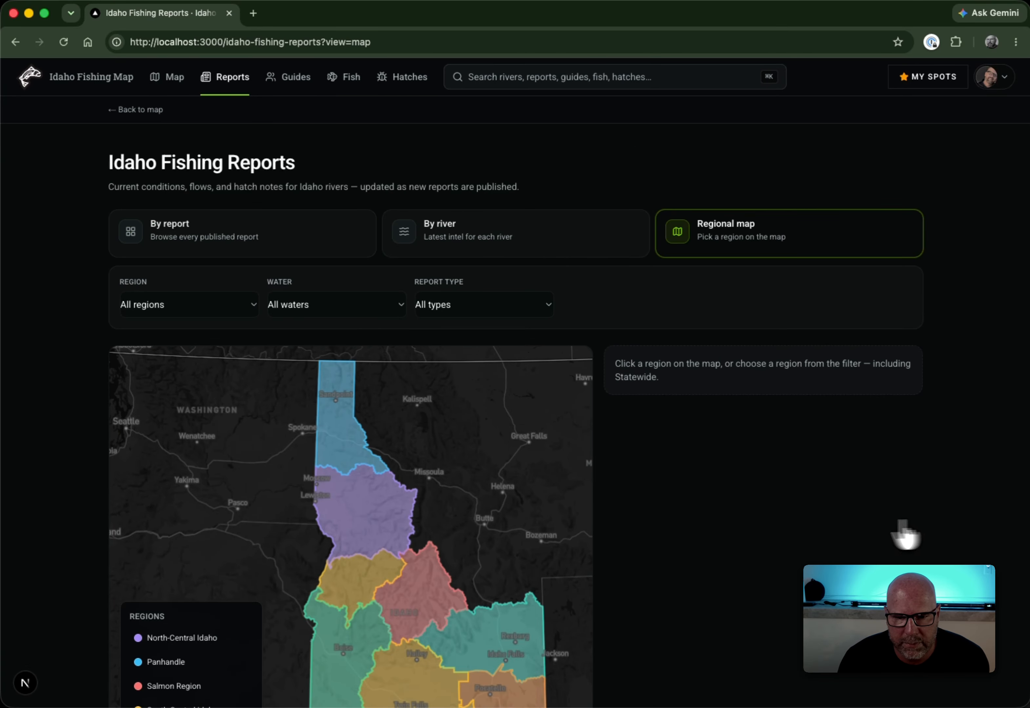
scroll(762, 534, "down", 3)
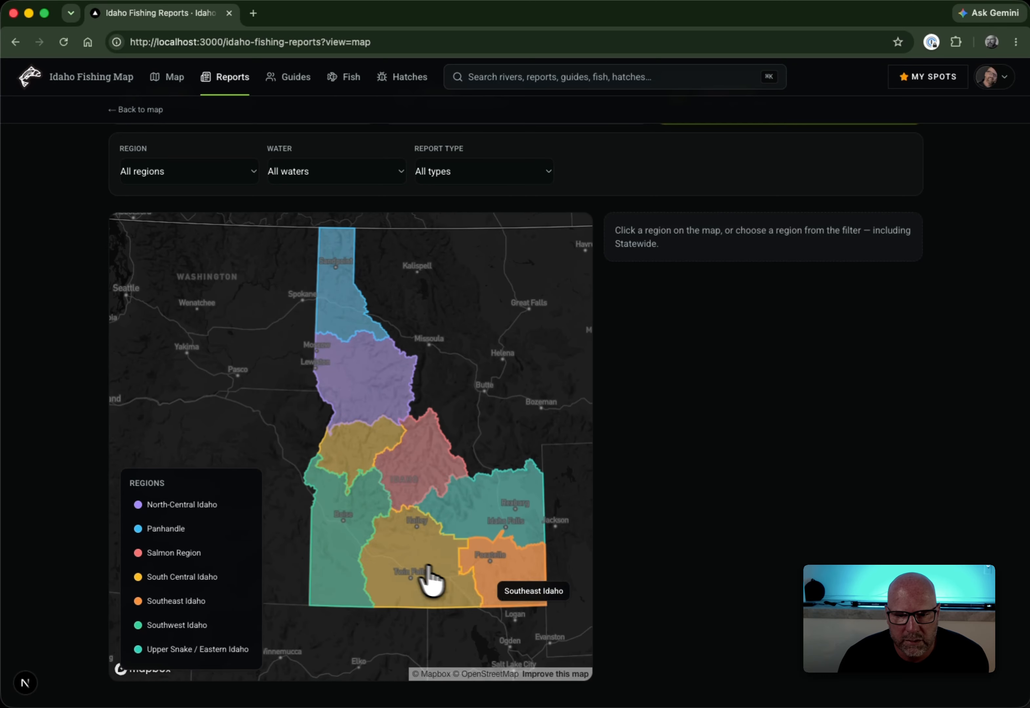
left_click(347, 434)
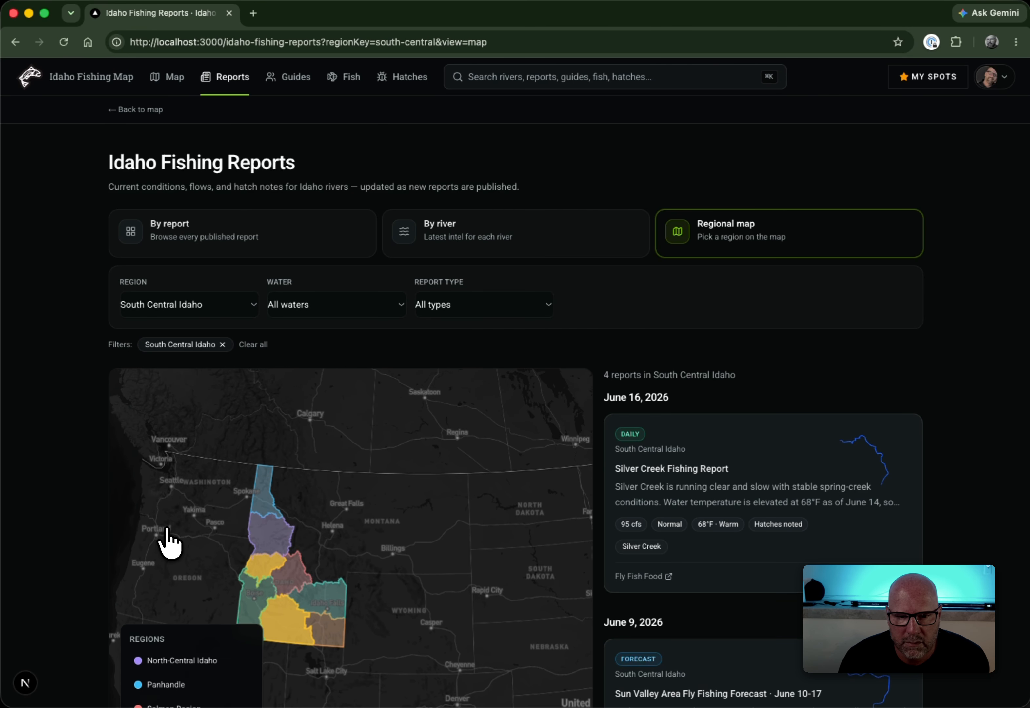
scroll(978, 482, "down", 5)
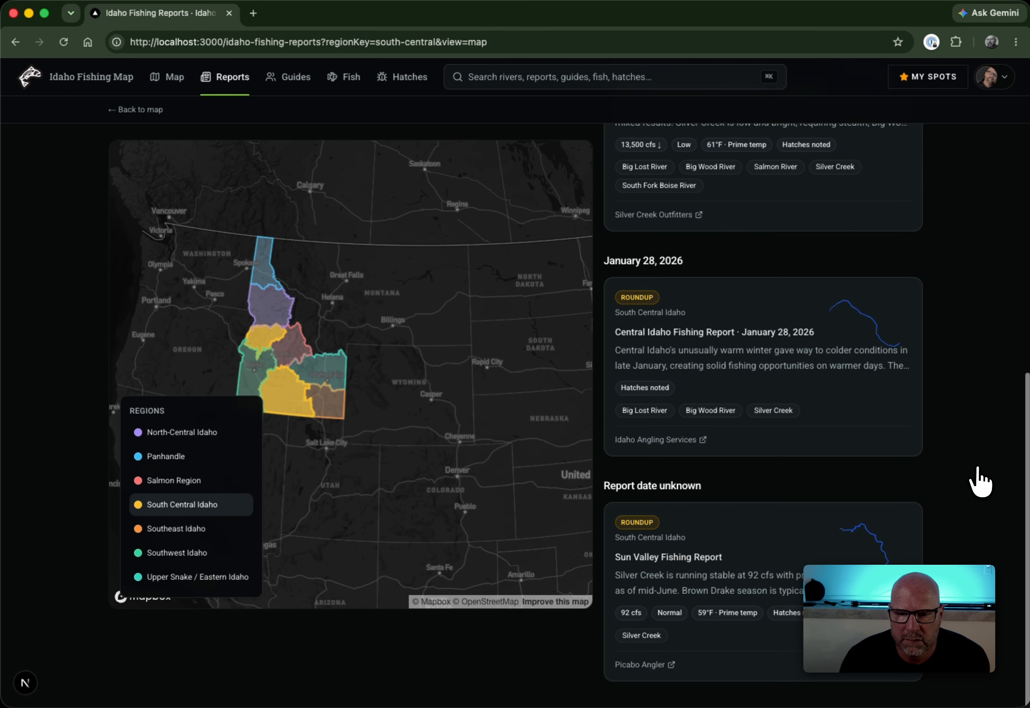
scroll(978, 480, "up", 5)
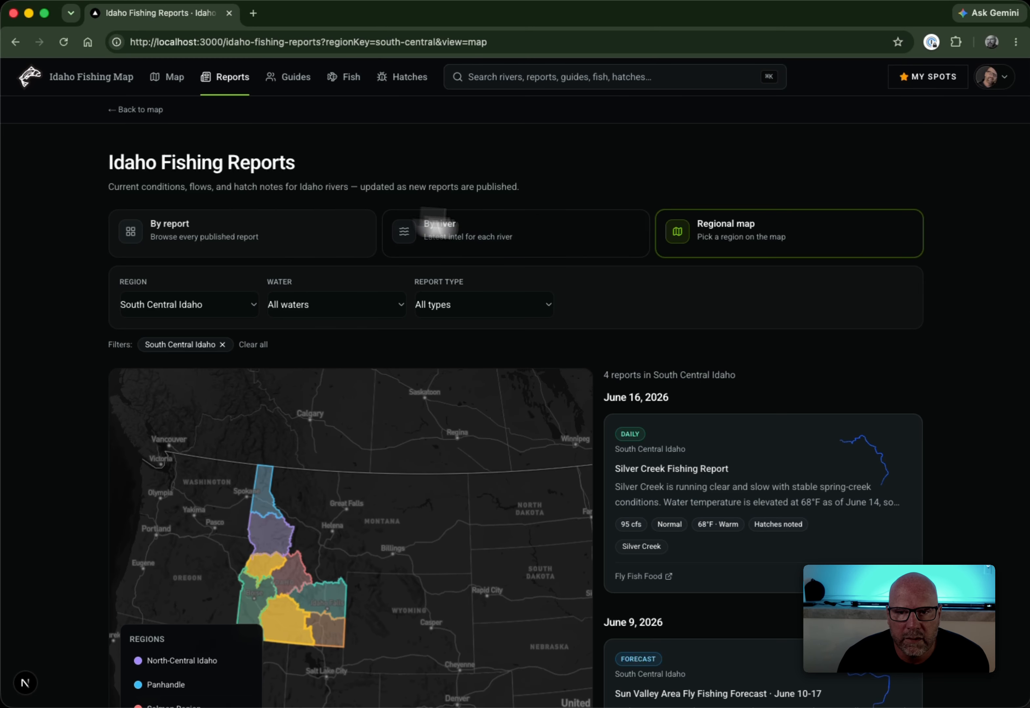
Open the Guides & Outfitters directory and browse the featured provider listings
left_click(280, 84)
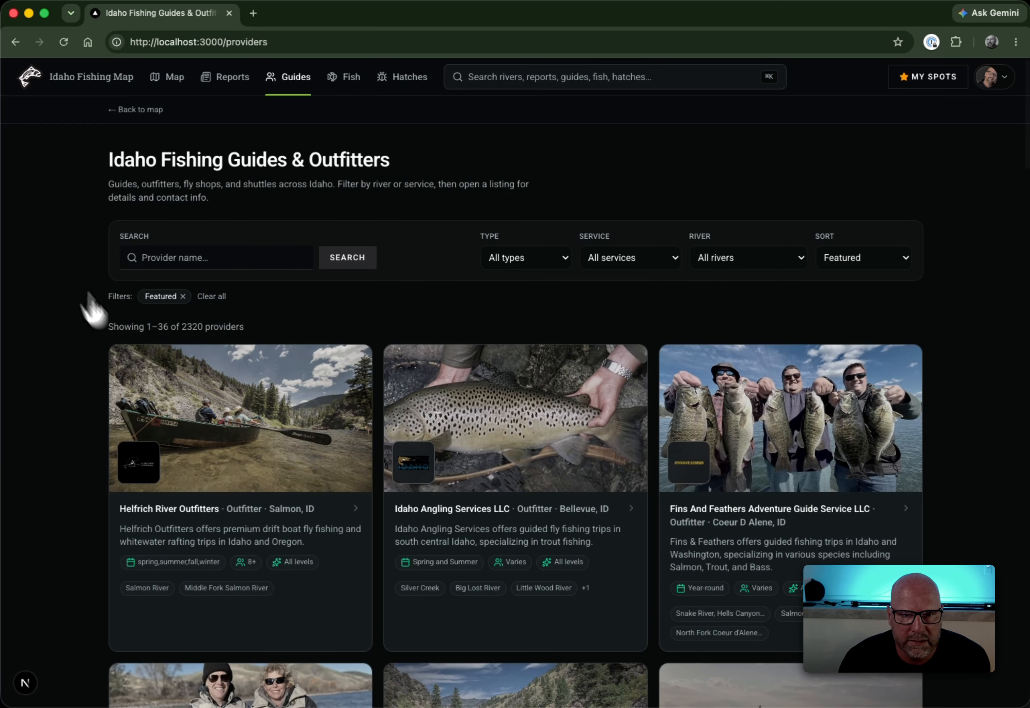
scroll(51, 500, "down", 1)
scroll(52, 501, "down", 2)
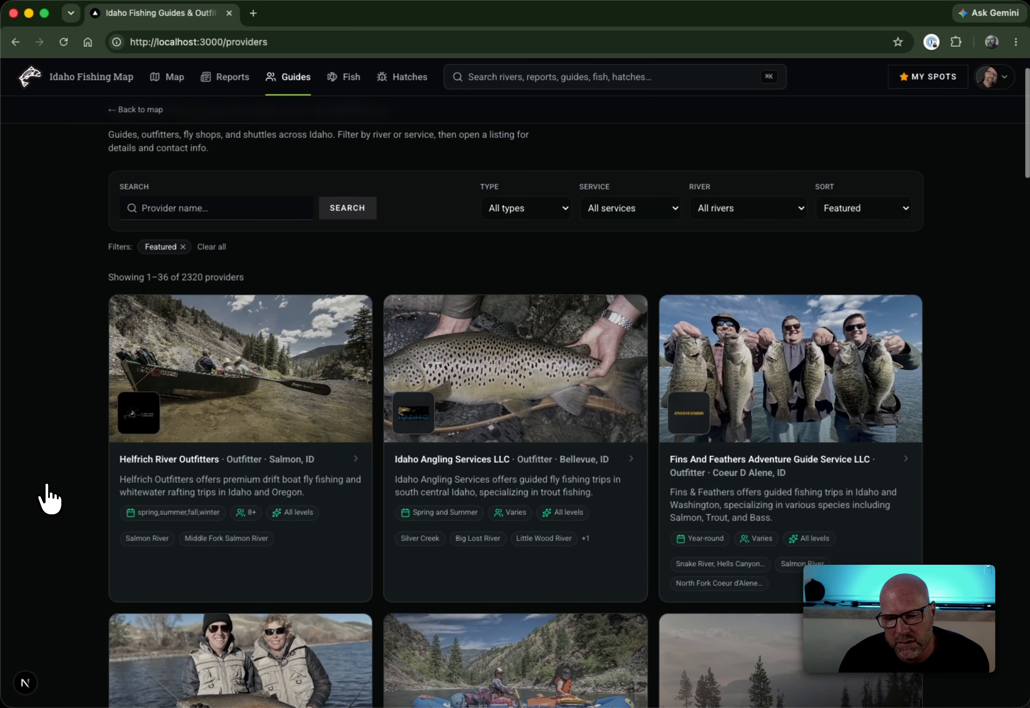
scroll(52, 500, "down", 3)
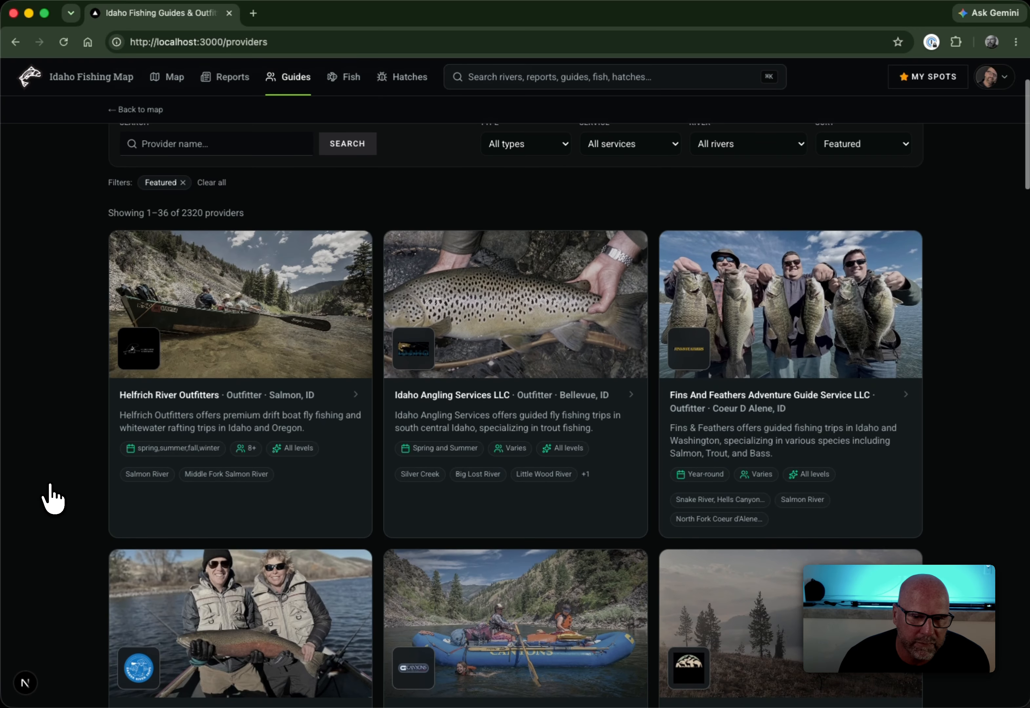
scroll(51, 500, "up", 5)
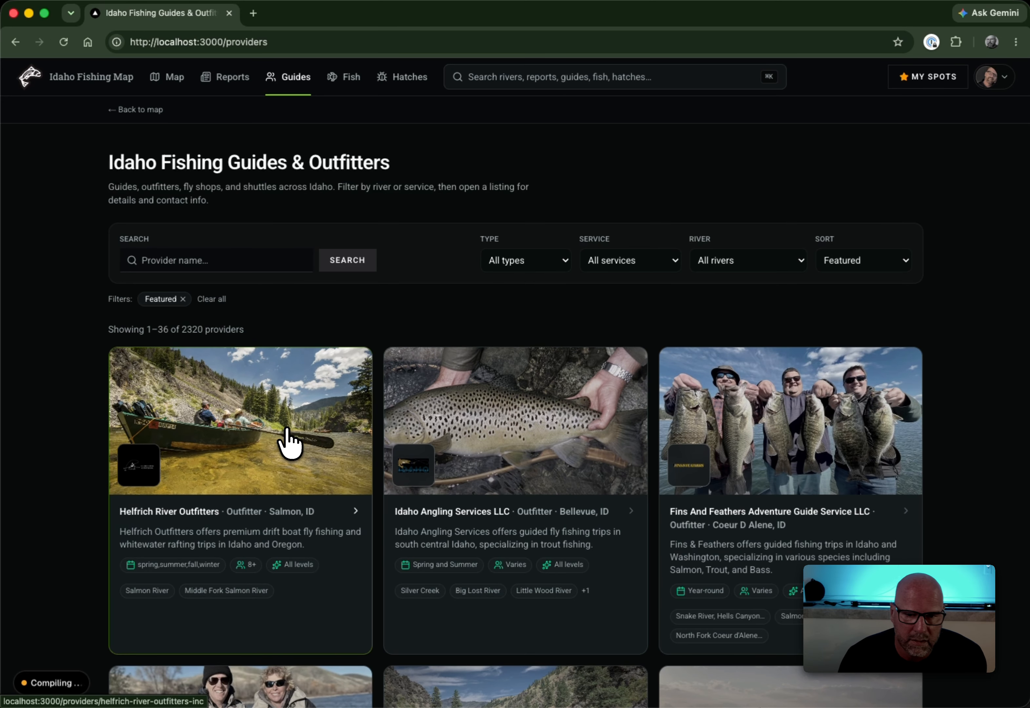
Open the Helfrich River Outfitters profile and view its Services and Waters sections
left_click(287, 442)
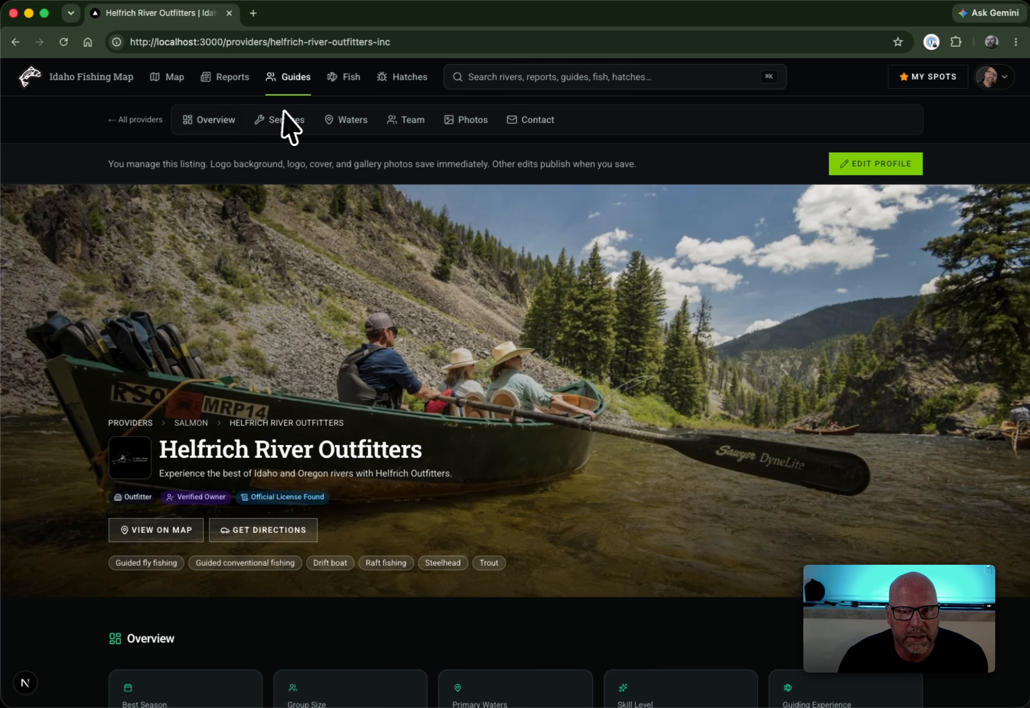
left_click(288, 120)
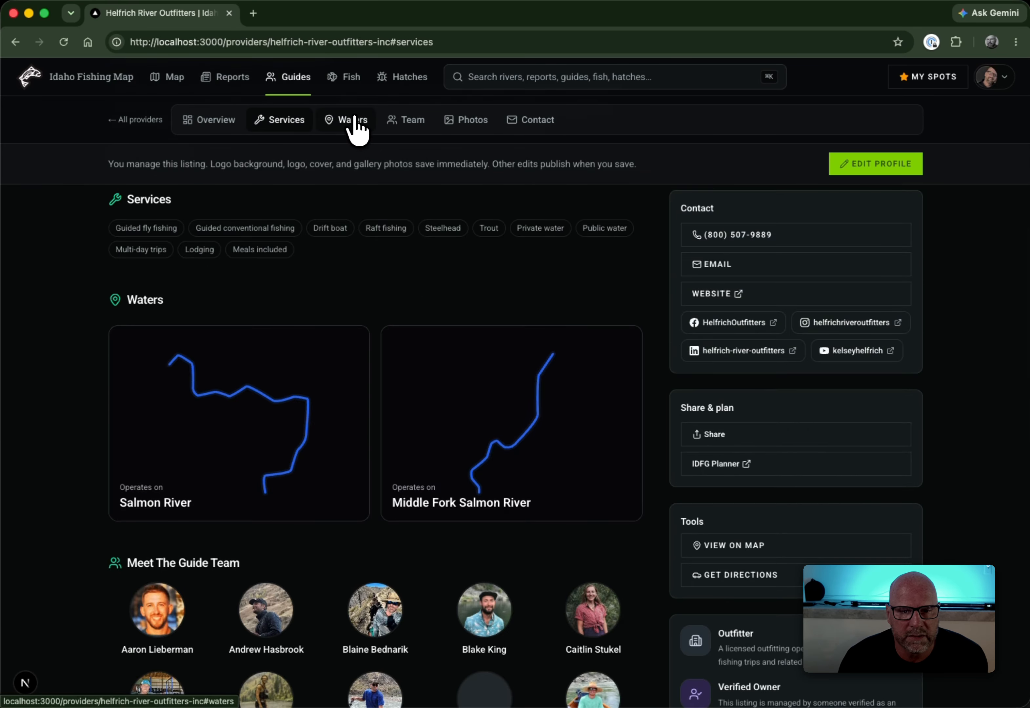
left_click(354, 123)
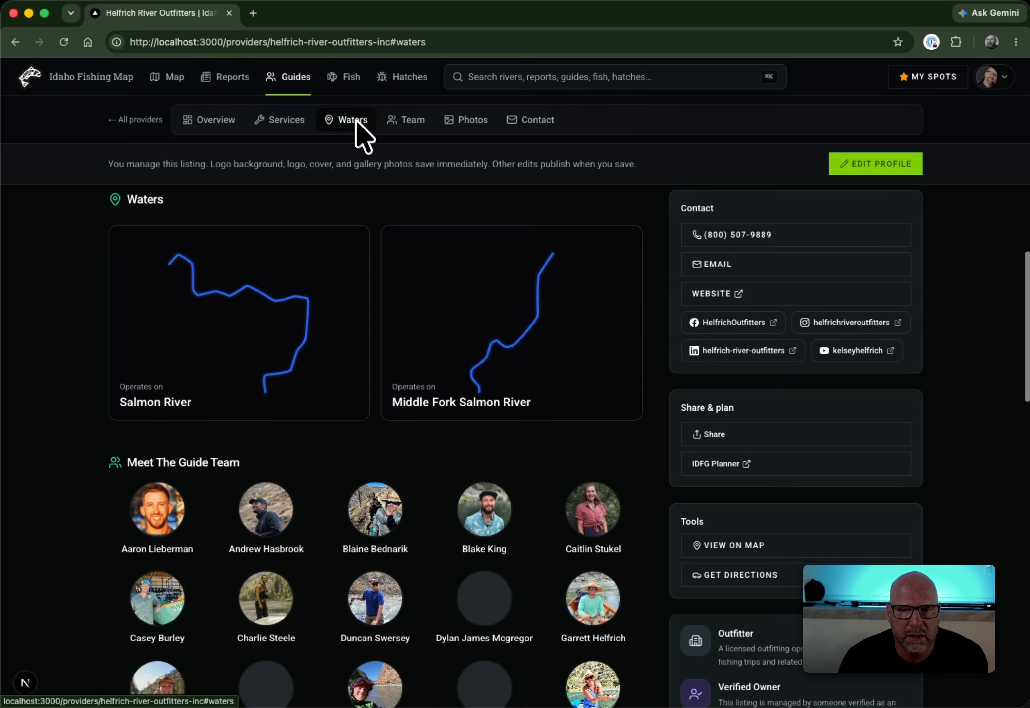
View the Photos and Contact sections of the Helfrich River Outfitters profile and return to its beginning
left_click(471, 125)
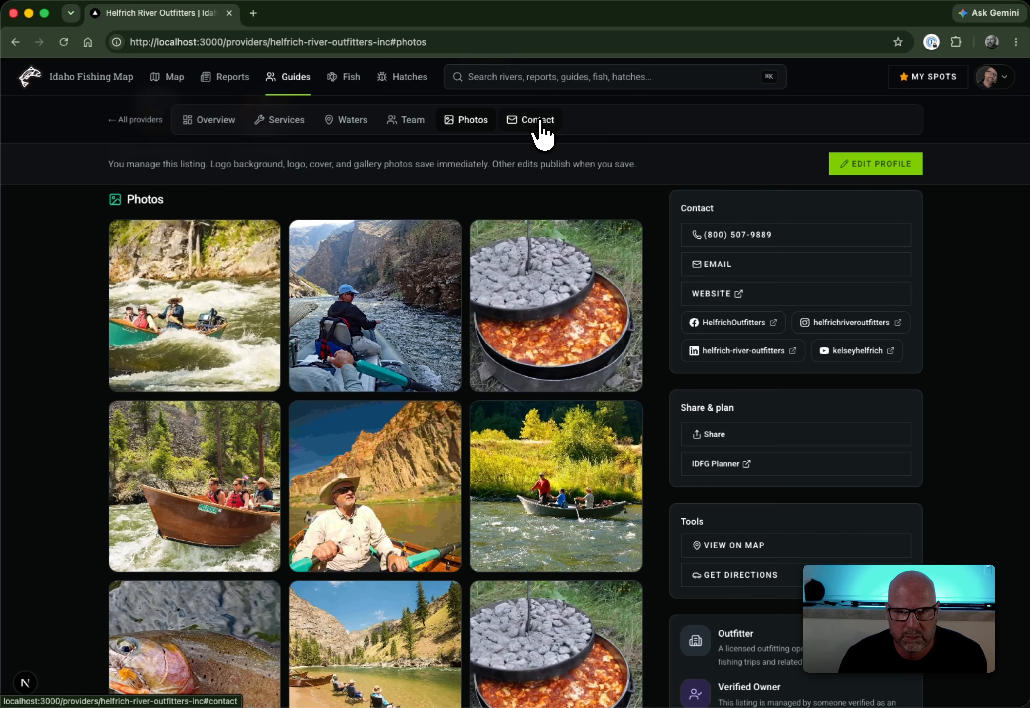
scroll(103, 467, "down", 5)
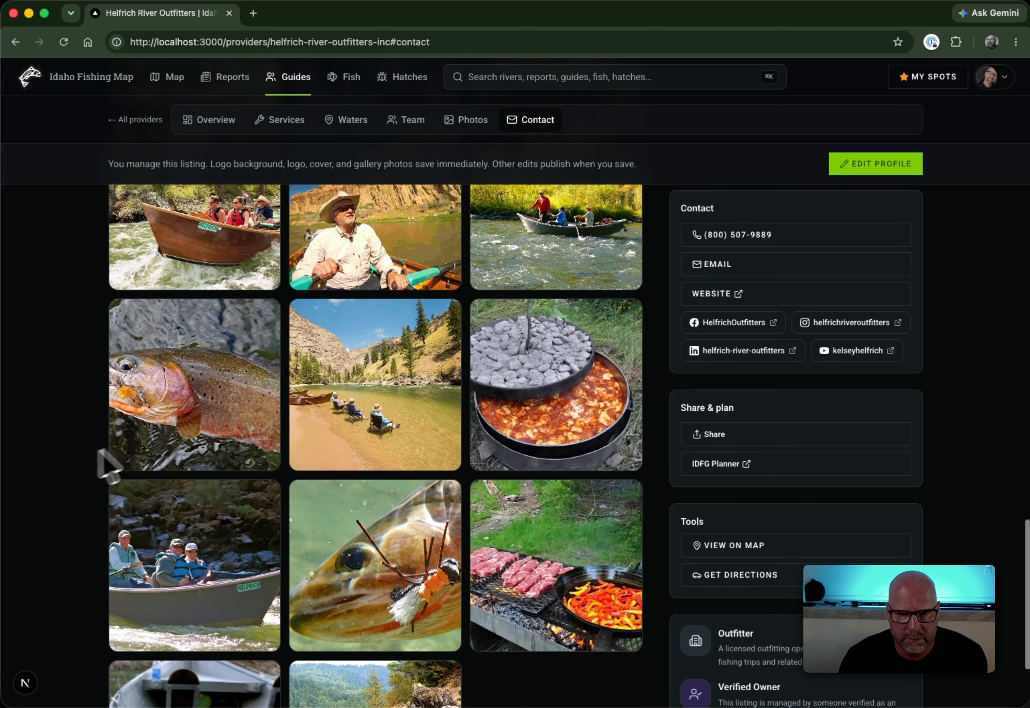
scroll(43, 451, "up", 15)
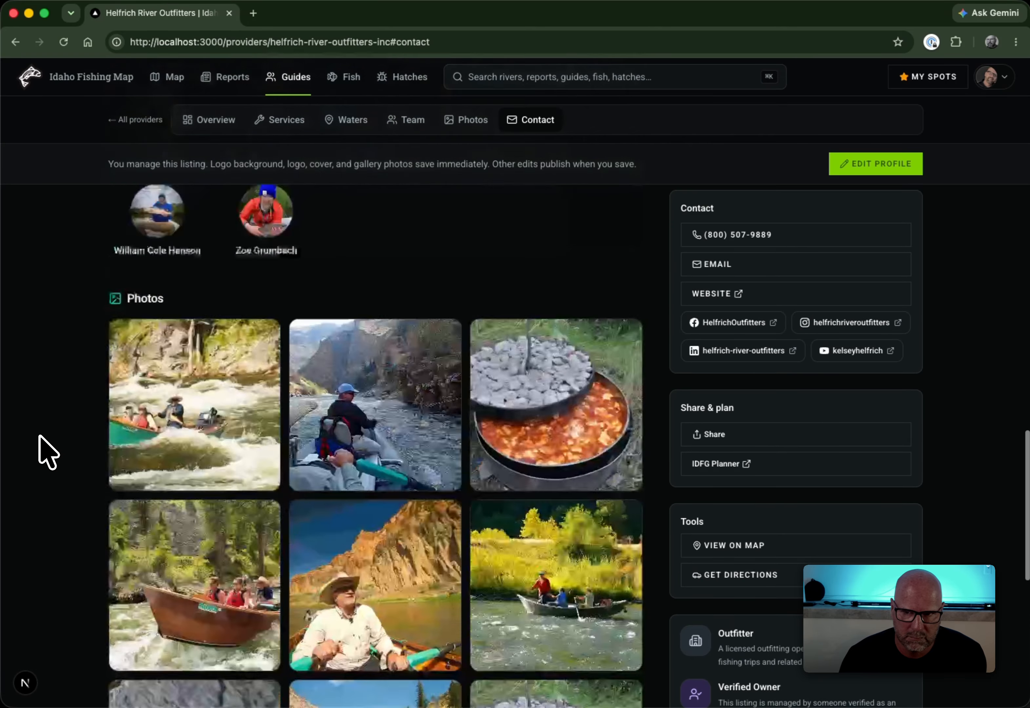
scroll(39, 436, "up", 10)
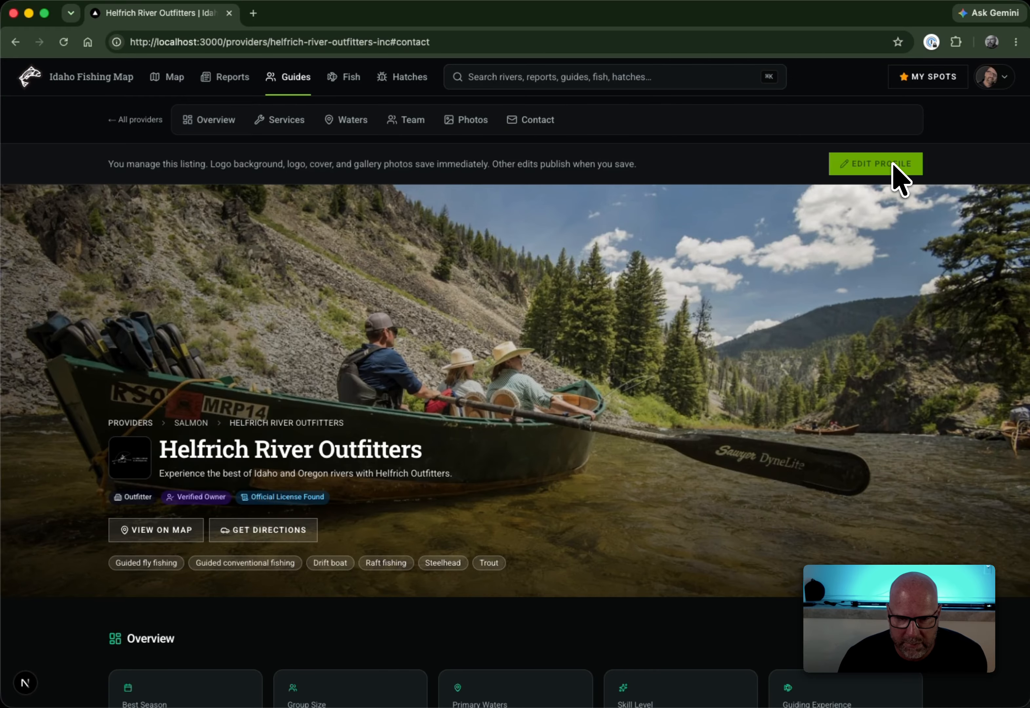
Open the Helfrich River Outfitters profile for editing, review its editable fields, and exit without making changes
left_click(879, 169)
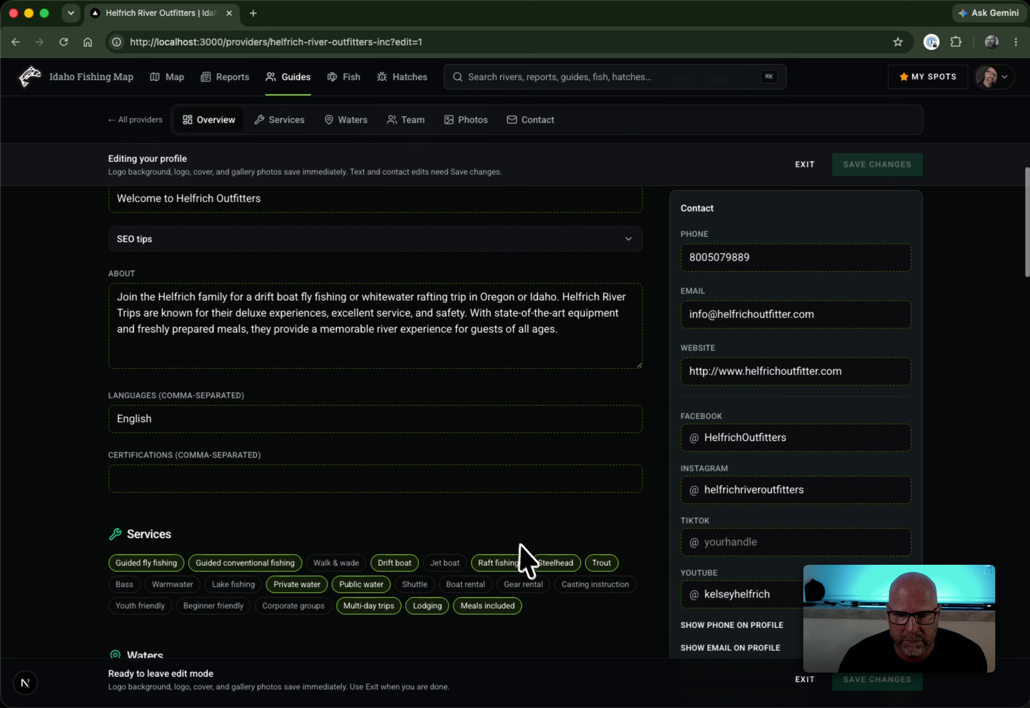
scroll(379, 575, "down", 10)
scroll(380, 575, "up", 15)
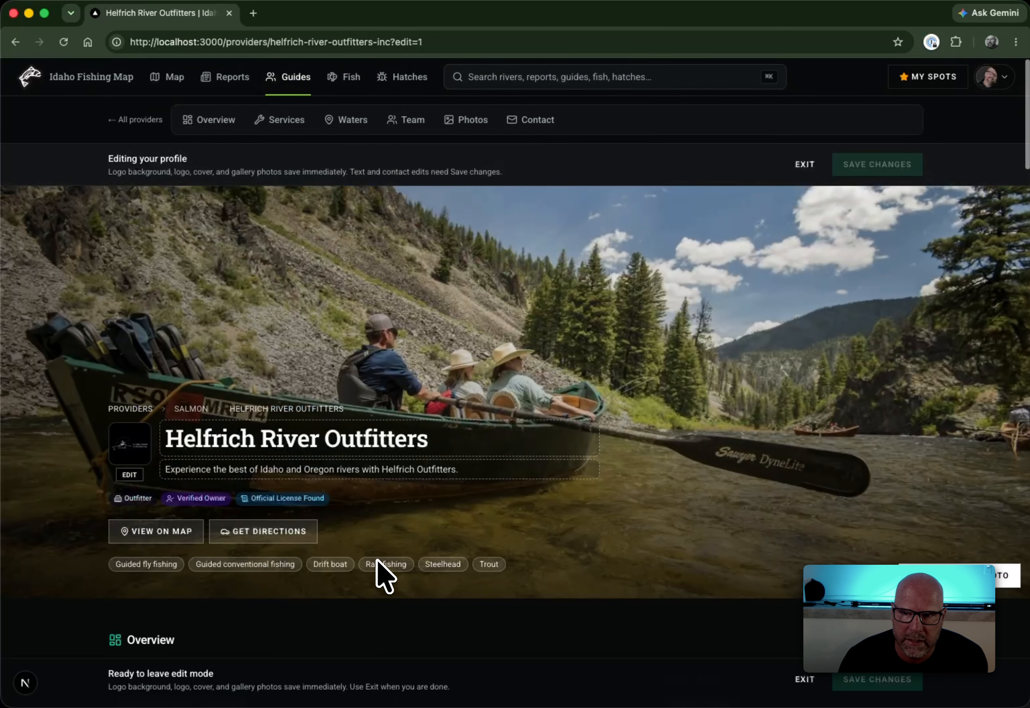
left_click(802, 166)
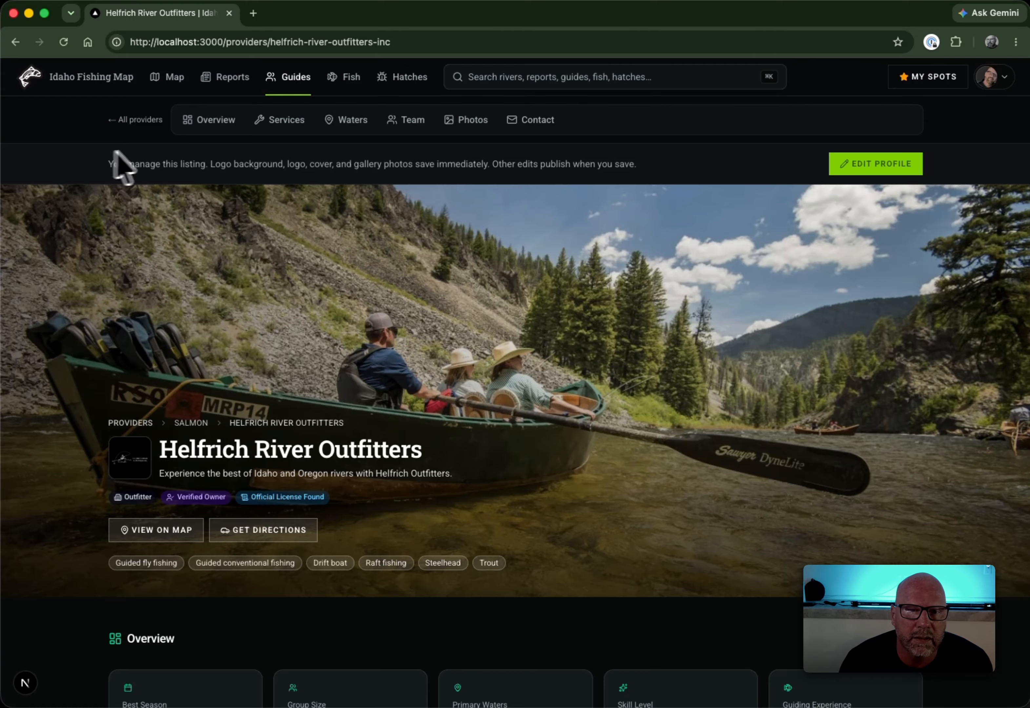
Return to the full Guides & Outfitters directory and browse through the featured provider listings
left_click(140, 120)
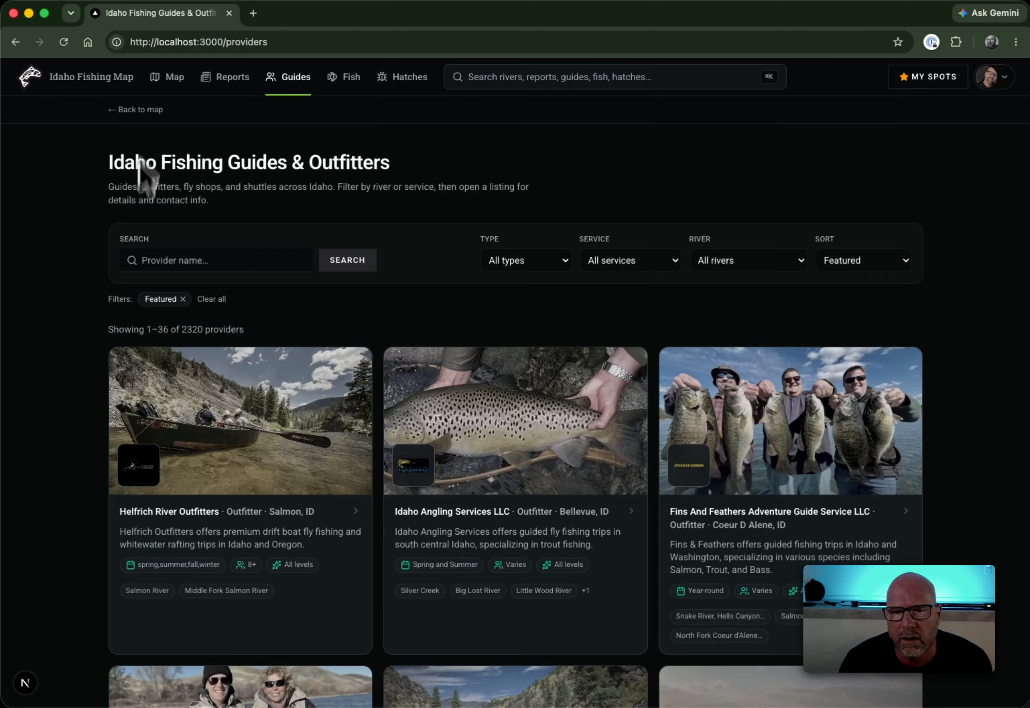
scroll(103, 511, "down", 15)
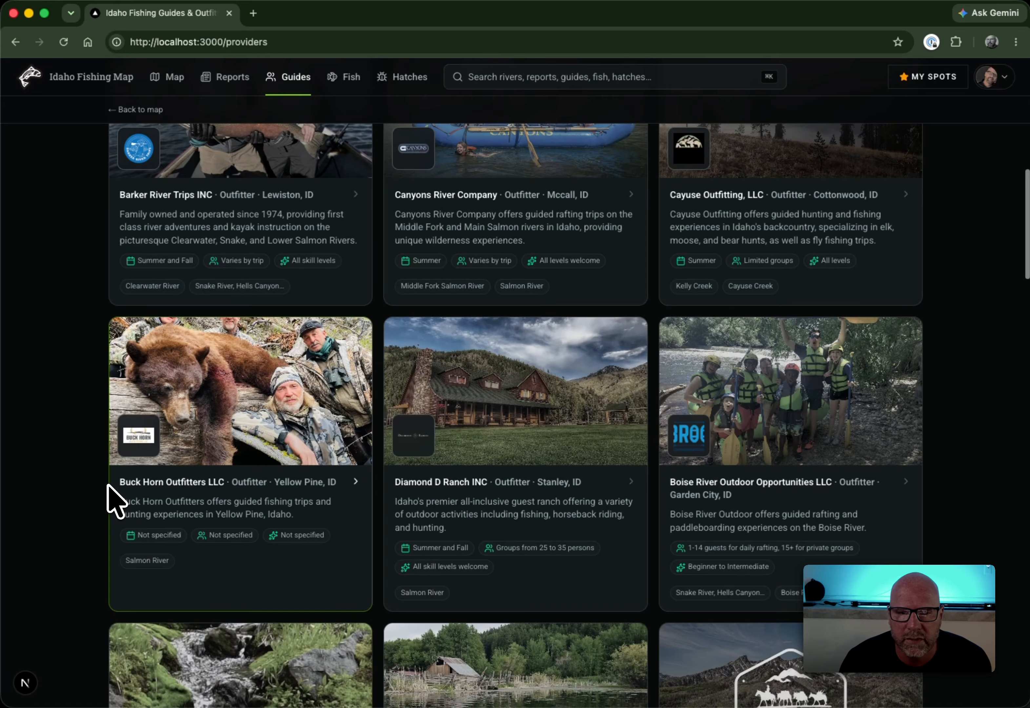
scroll(90, 556, "down", 13)
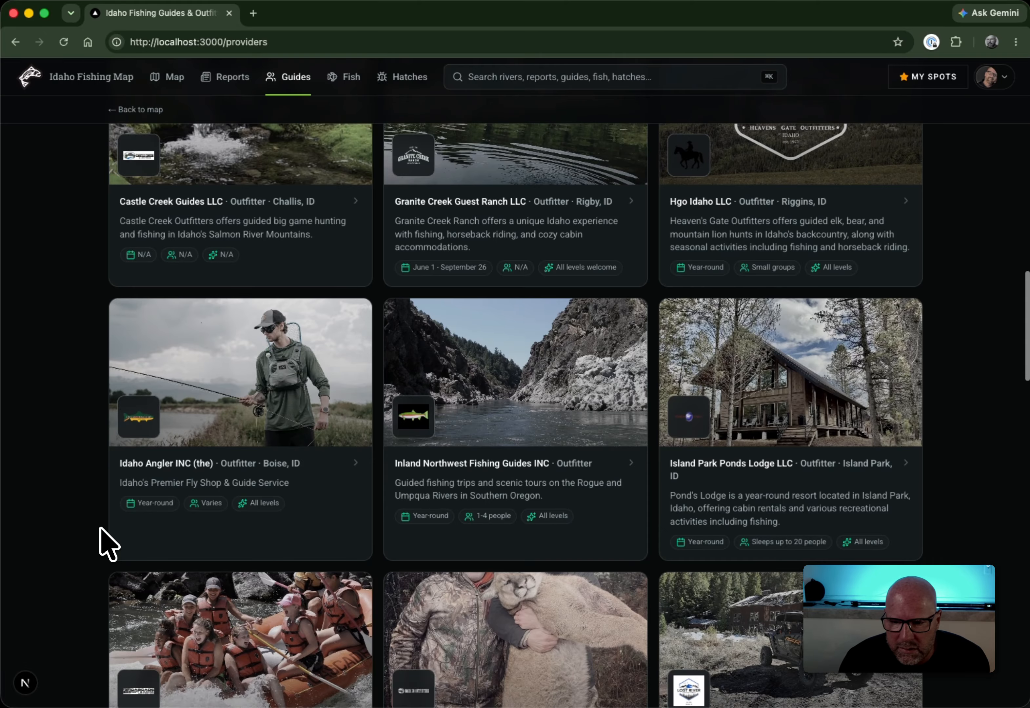
scroll(104, 544, "down", 18)
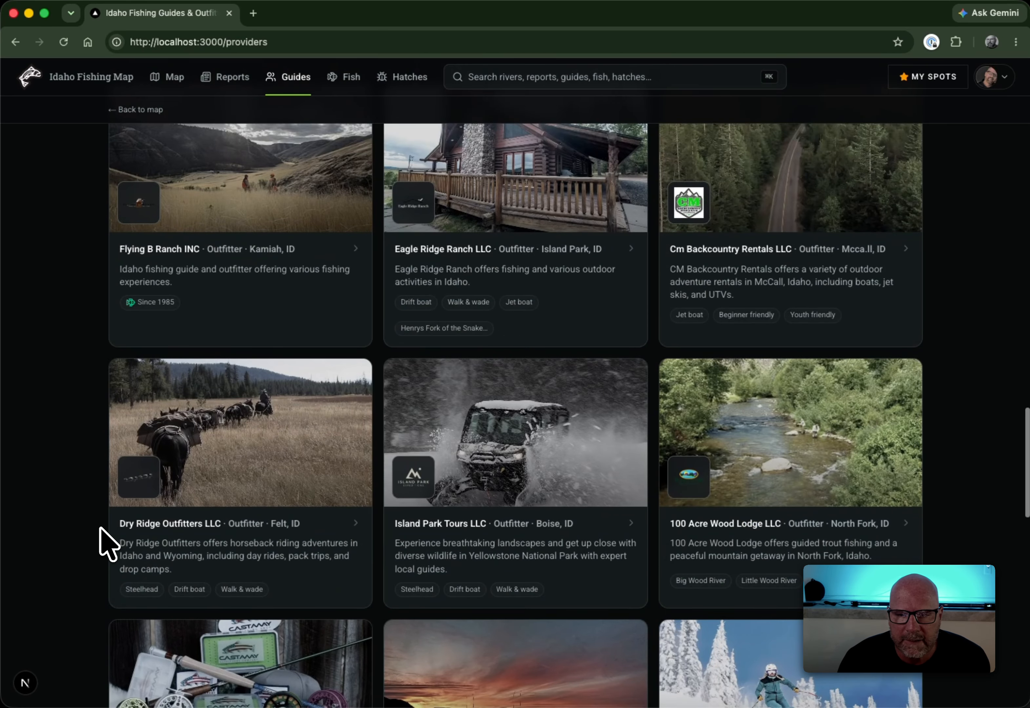
scroll(100, 528, "down", 15)
scroll(100, 525, "up", 20)
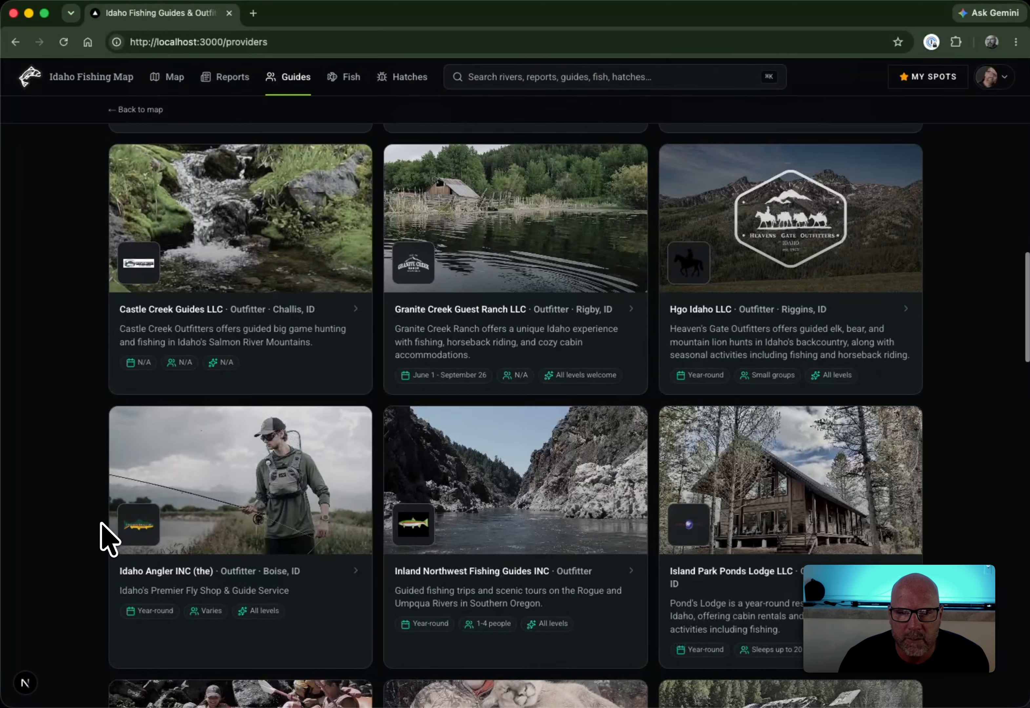
scroll(110, 540, "up", 15)
Search the provider directory for "angling" and clear the search to restore the full Featured listing
left_click(248, 259)
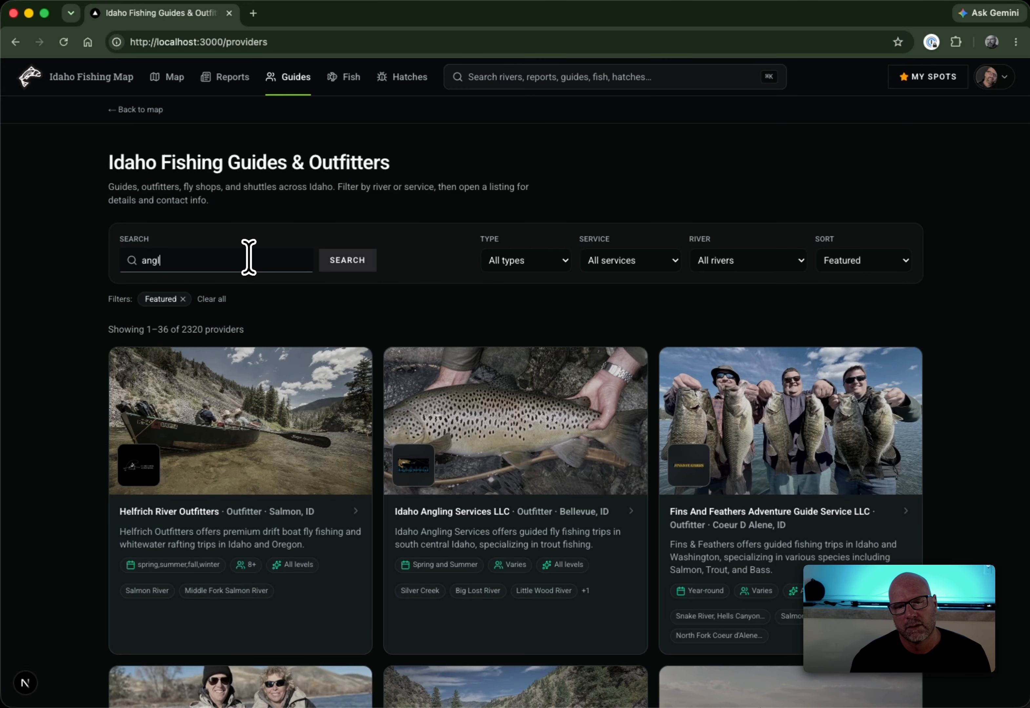
left_click(337, 269)
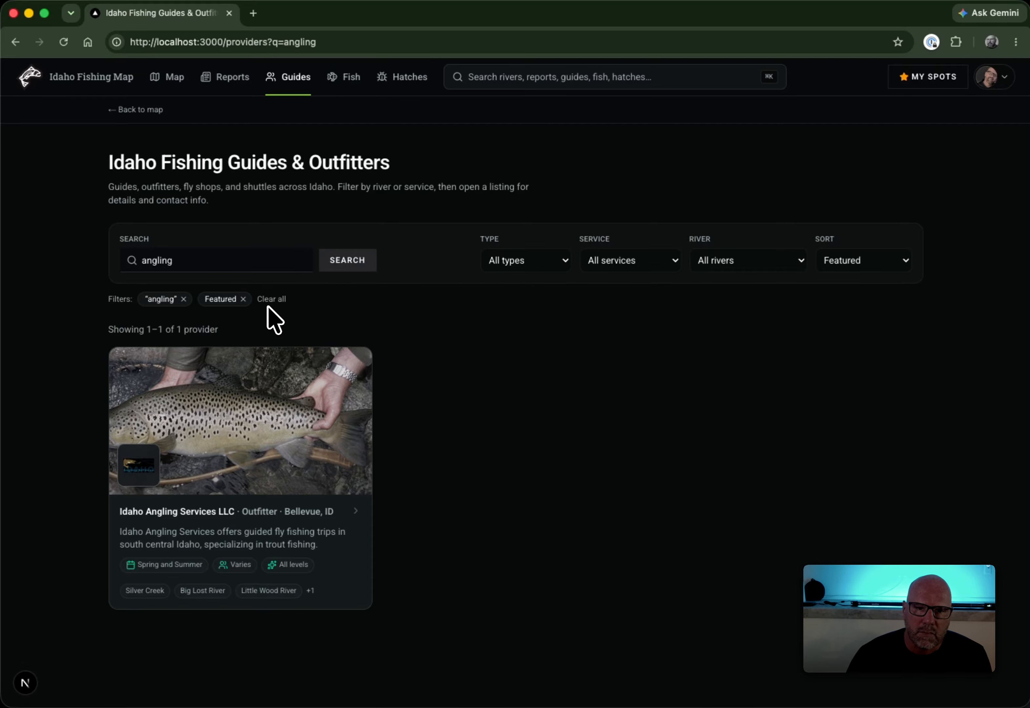
left_click(279, 299)
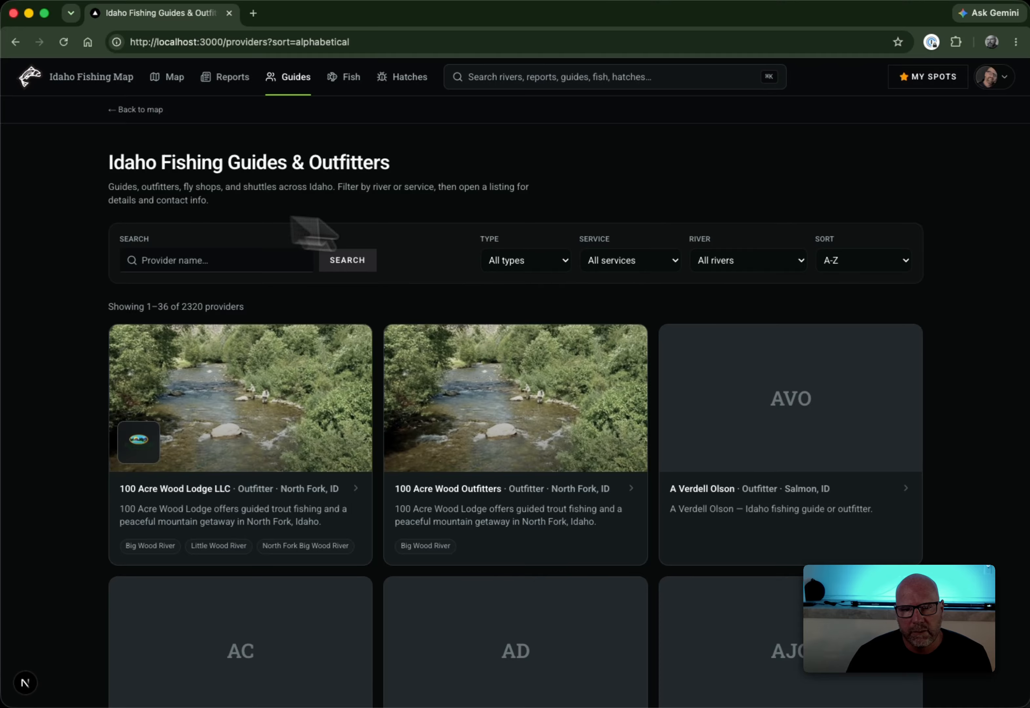
left_click(292, 81)
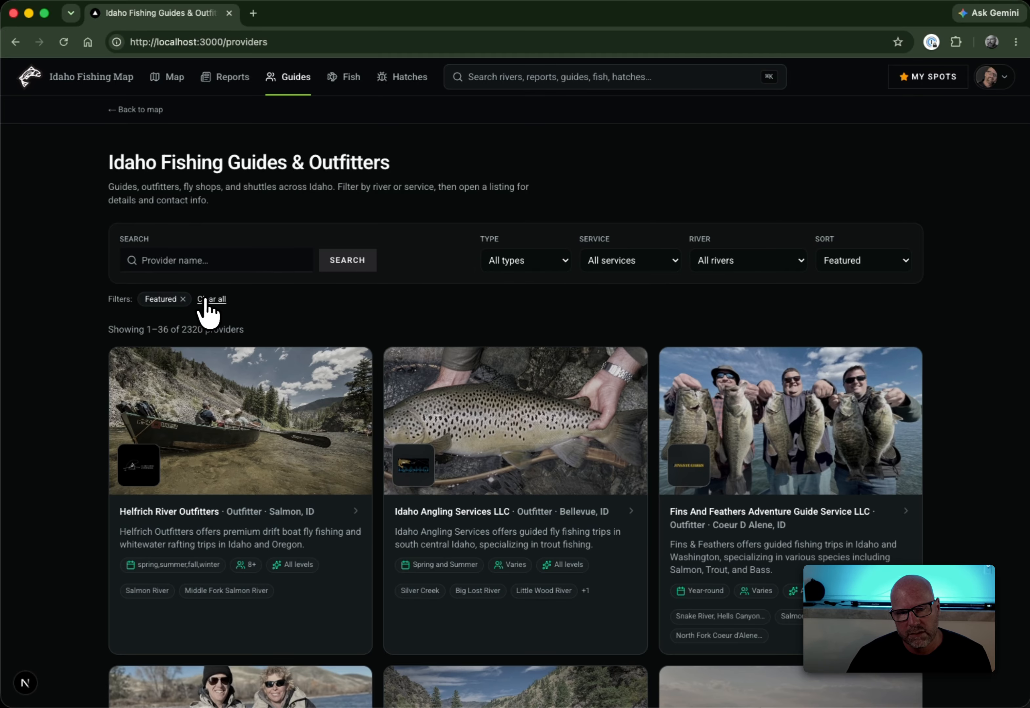
Open the first guide's profile from the Helfrich River Outfitters team and review its waters, outfitter association and photos
left_click(203, 431)
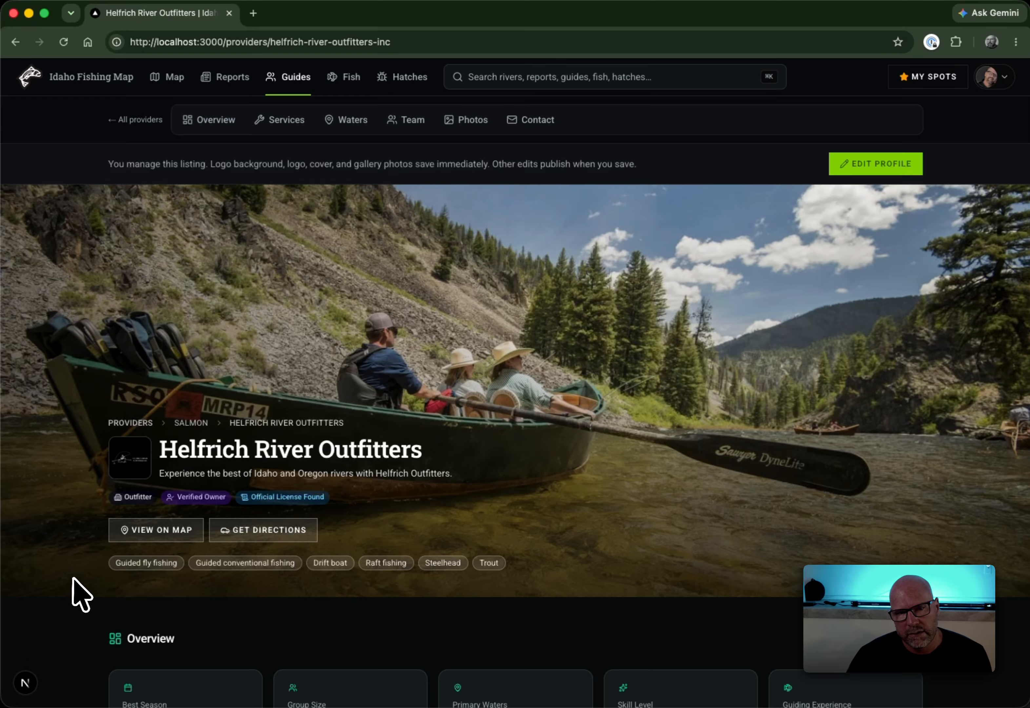
scroll(81, 594, "down", 15)
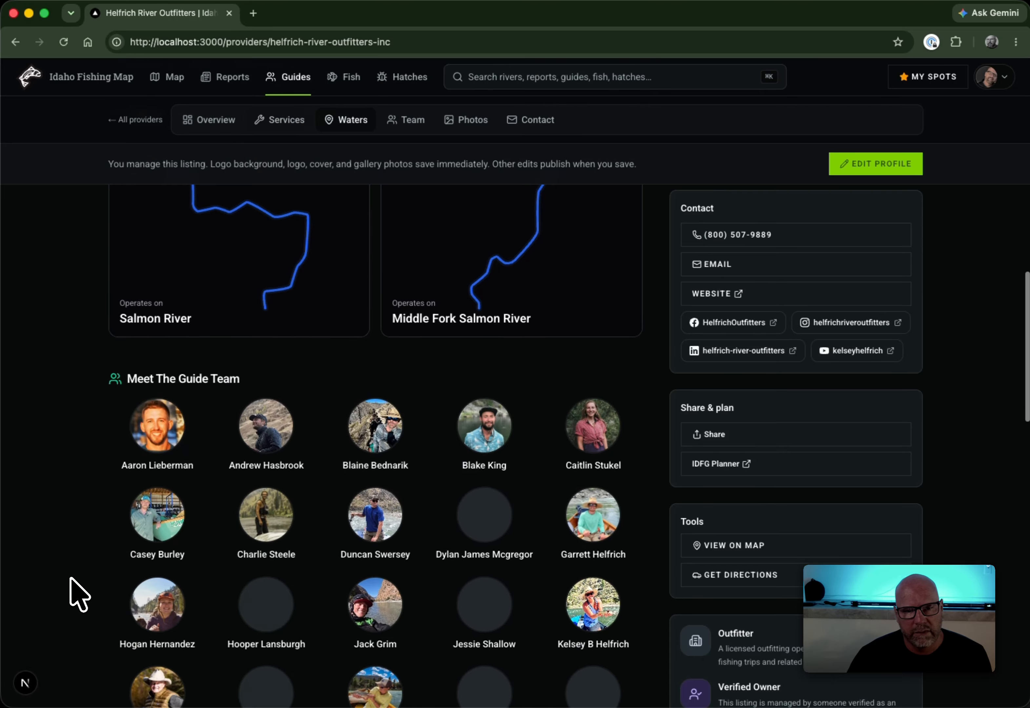
left_click(154, 442)
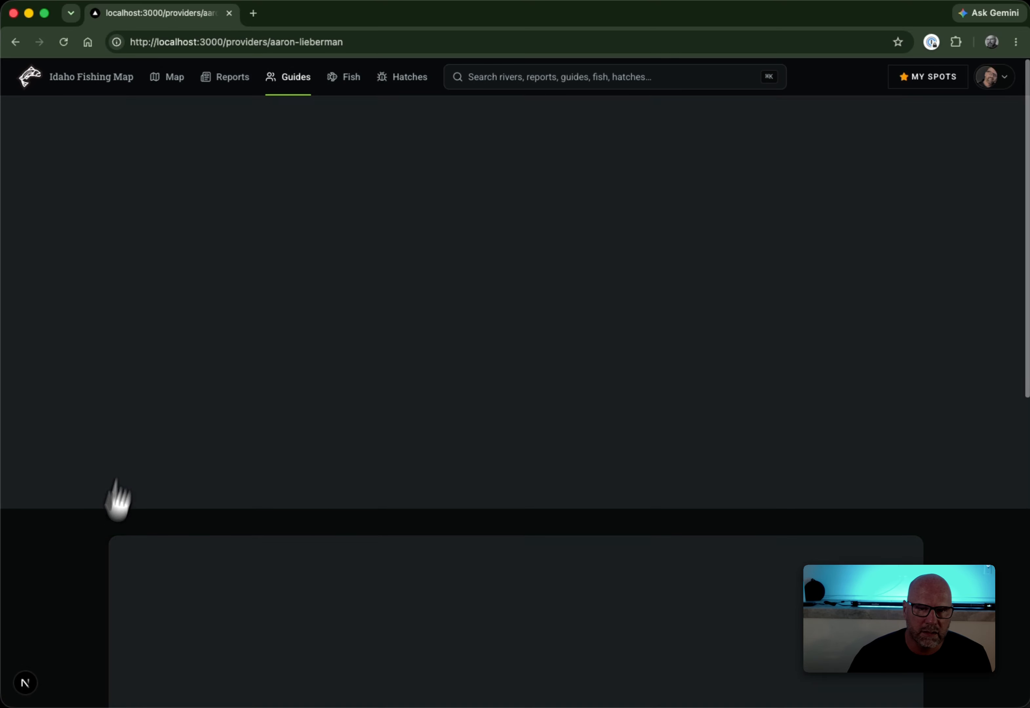
scroll(76, 543, "down", 10)
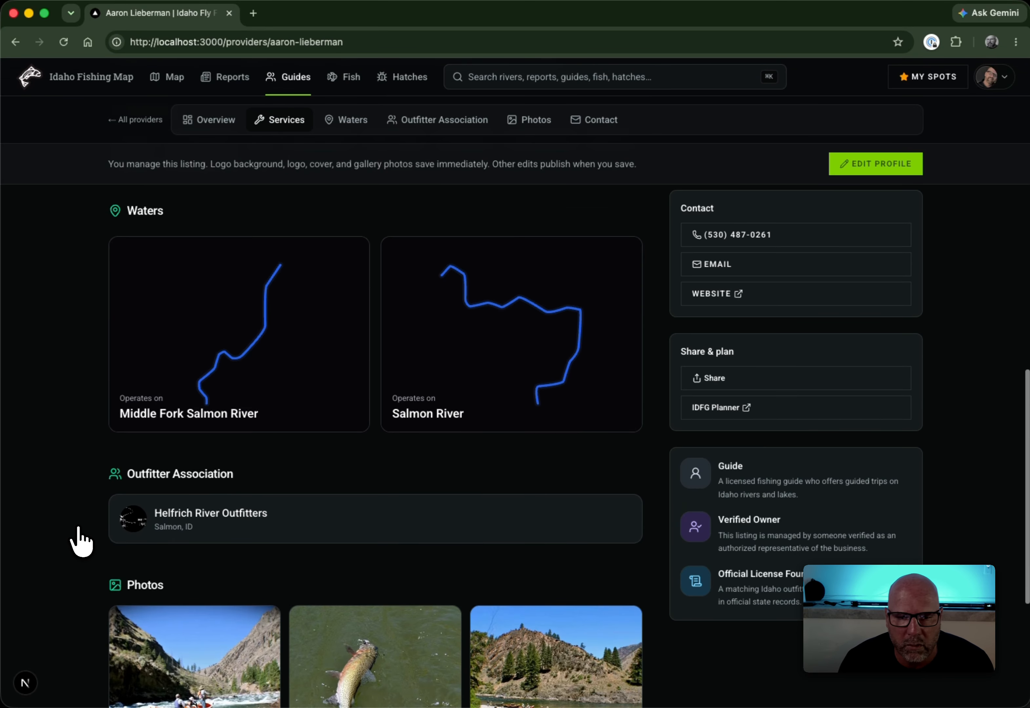
scroll(79, 543, "down", 5)
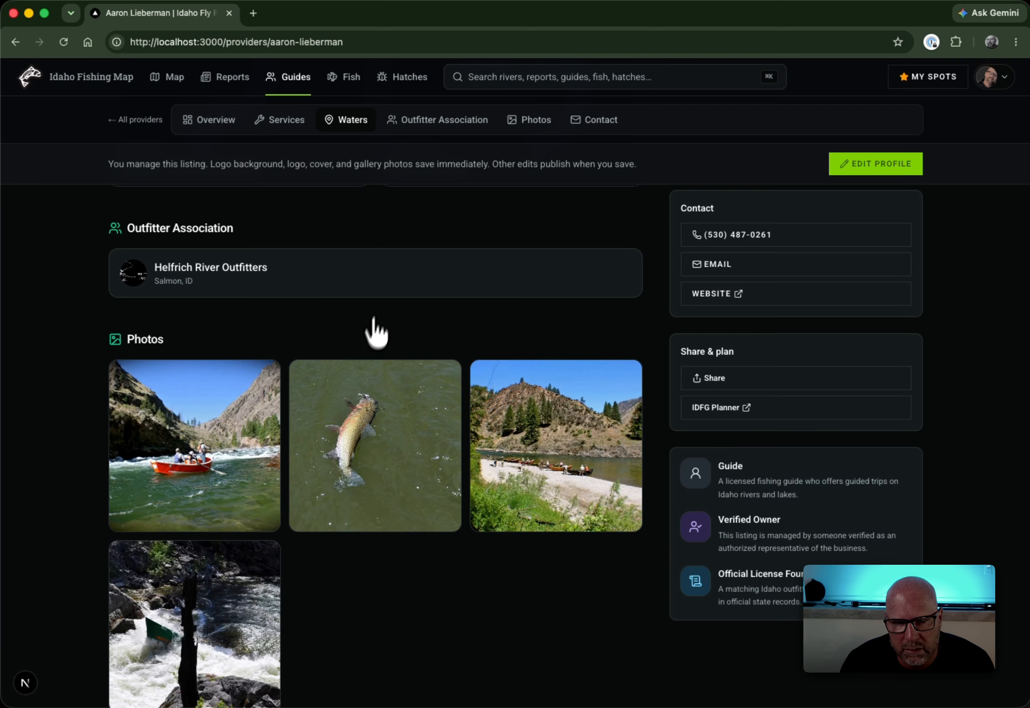
scroll(76, 526, "down", 2)
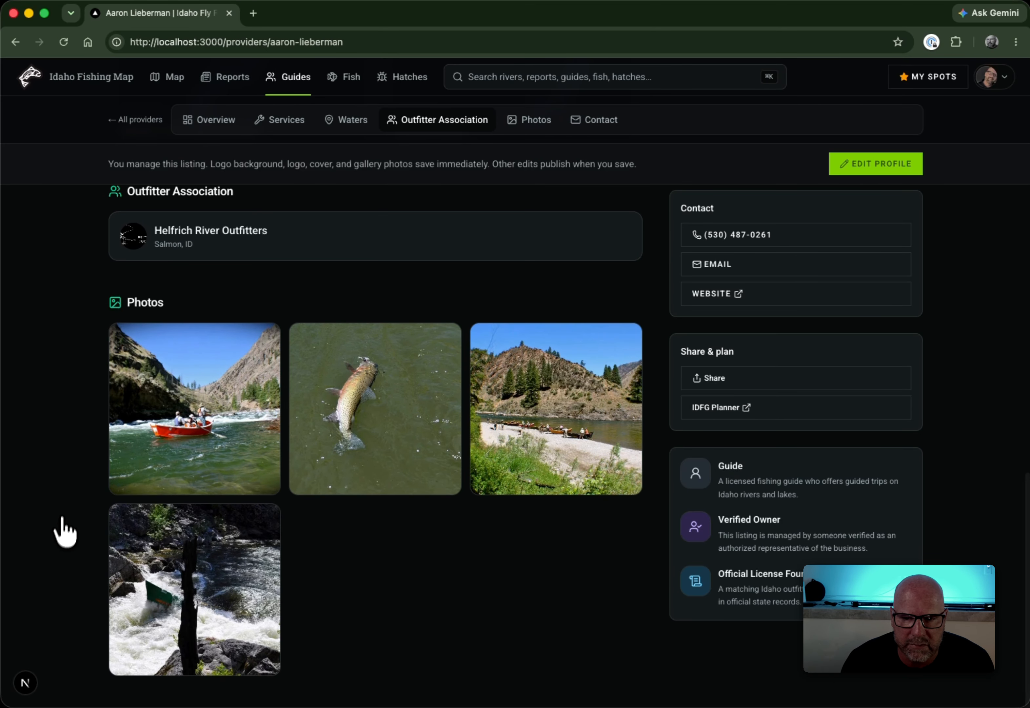
scroll(54, 556, "up", 15)
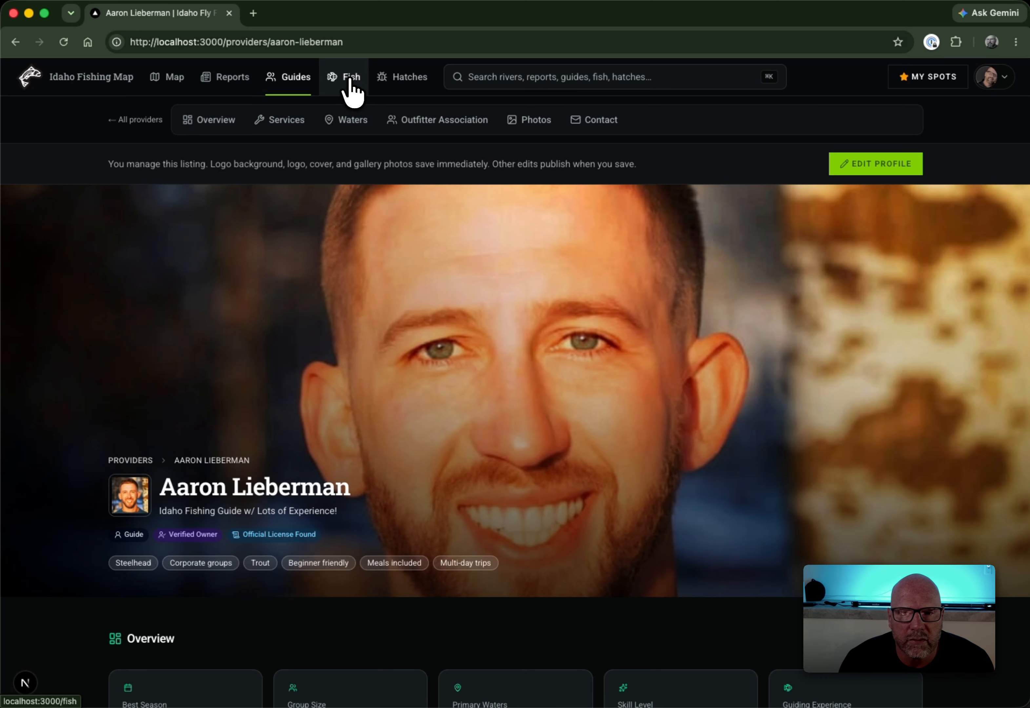
Open the Idaho Fish Species page and browse the featured species and the full species catalogue
left_click(352, 90)
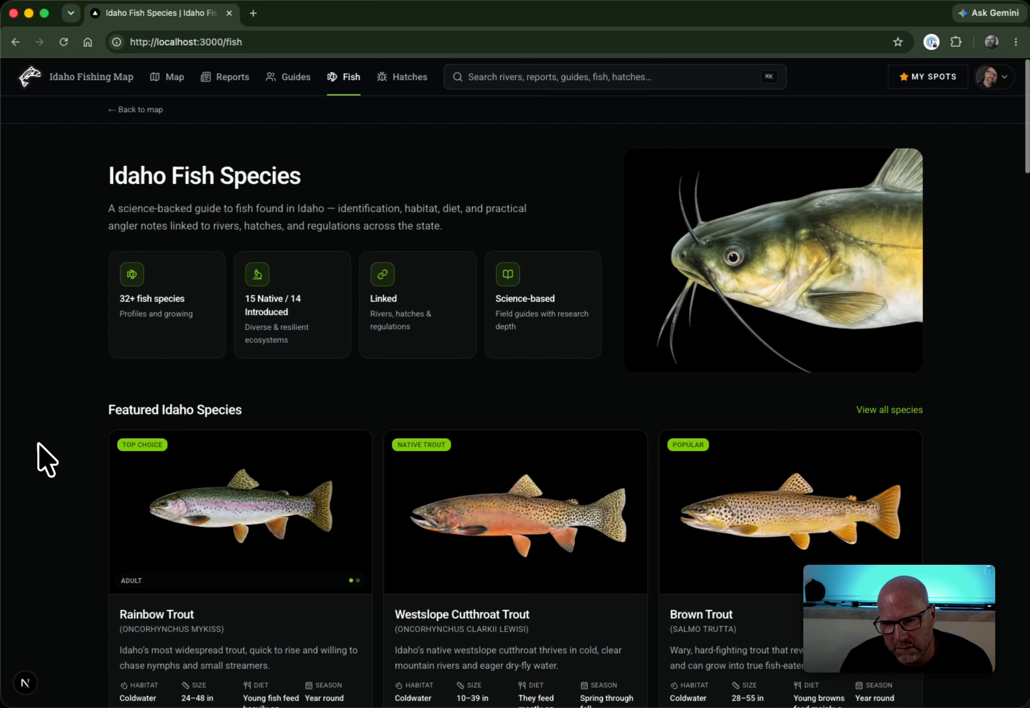
scroll(90, 539, "down", 1)
scroll(92, 564, "down", 10)
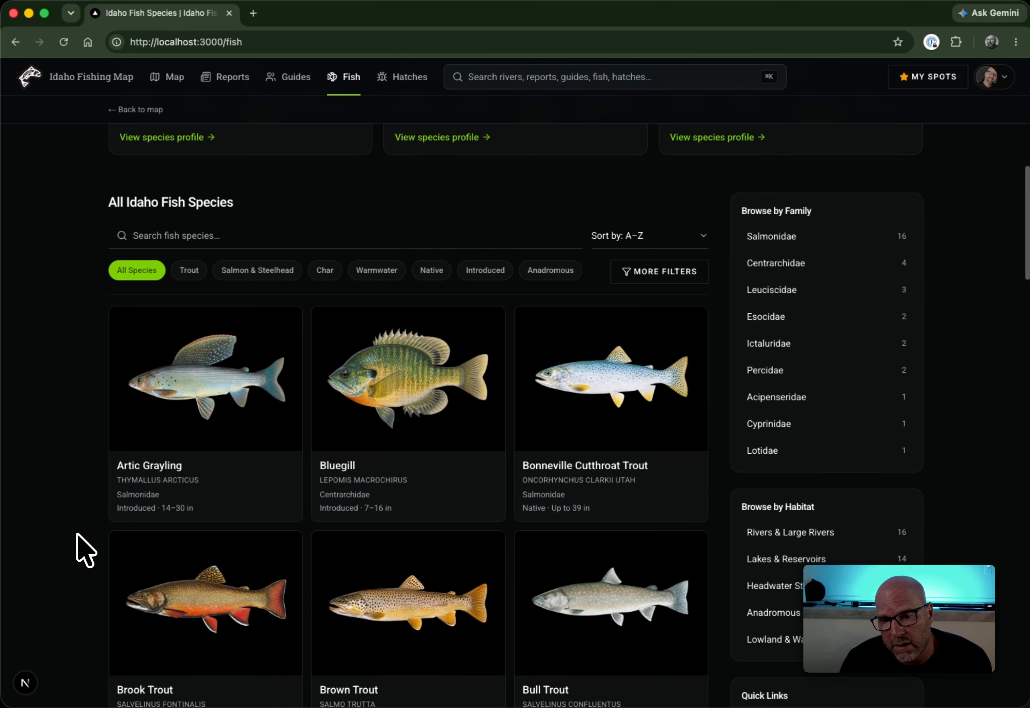
scroll(65, 583, "down", 2)
scroll(67, 577, "up", 5)
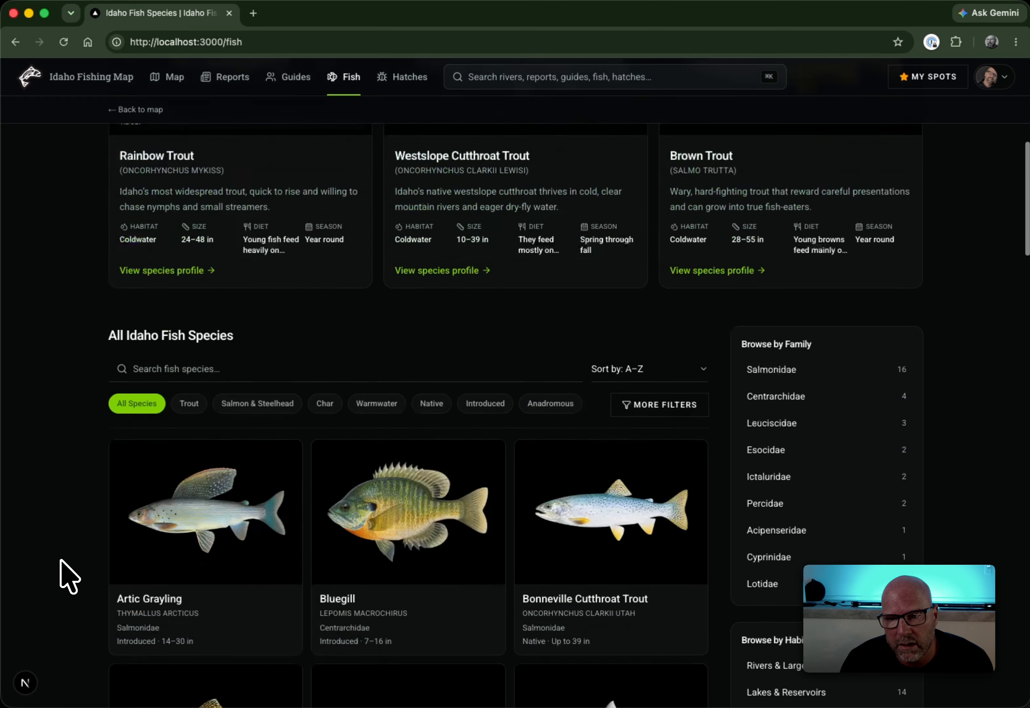
scroll(68, 574, "up", 10)
scroll(47, 583, "down", 12)
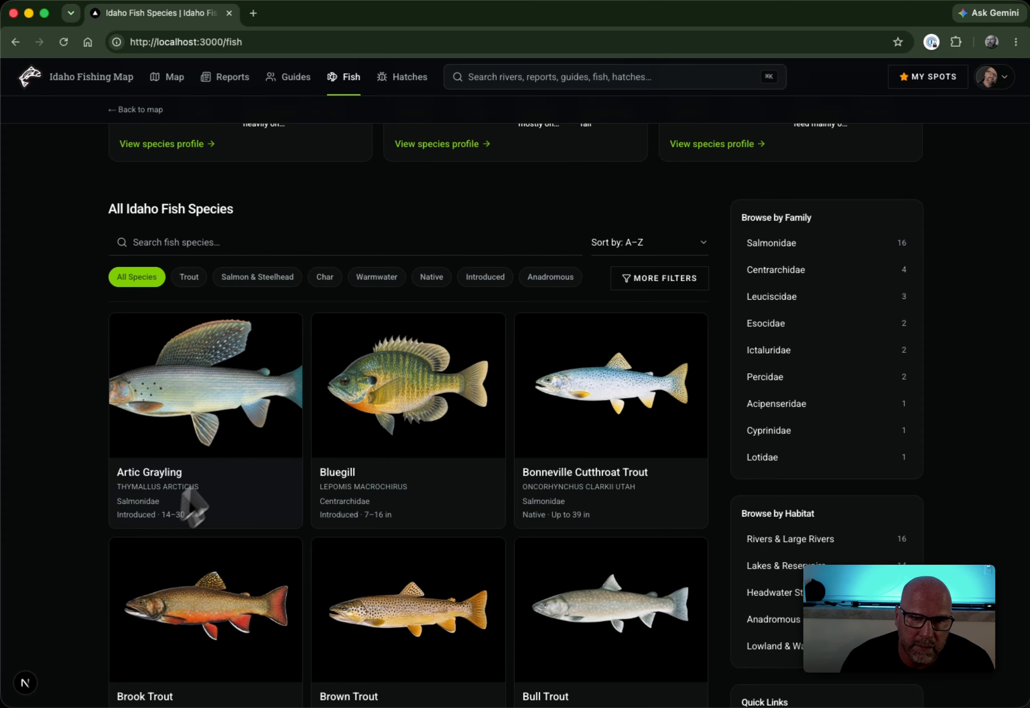
Search the fish species catalogue for "cutt"
left_click(193, 238)
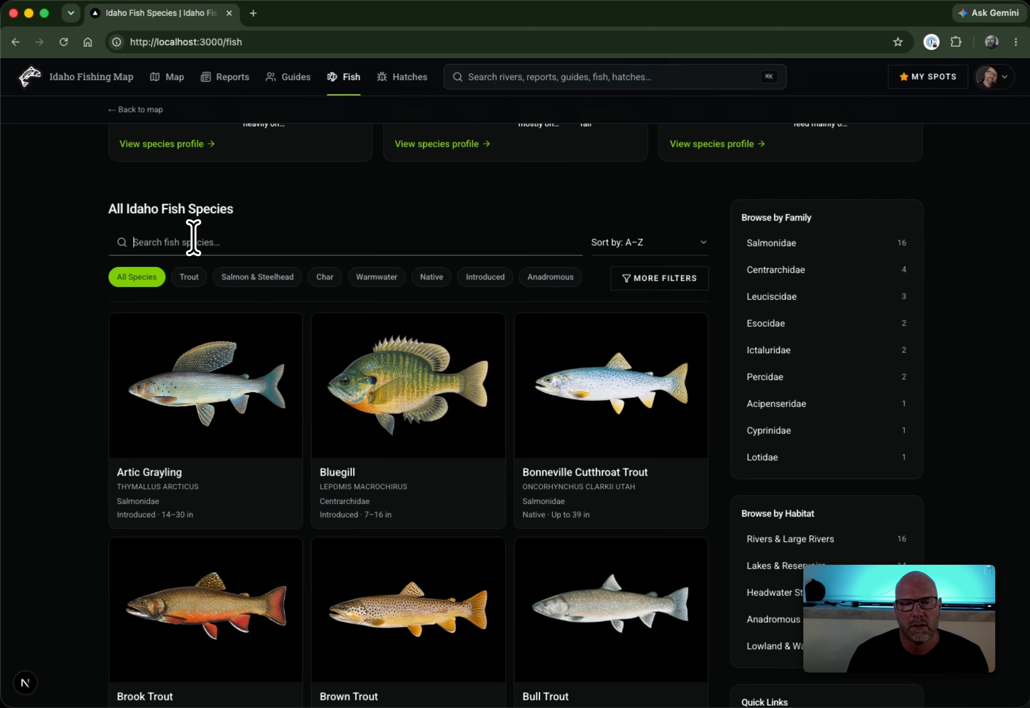
type("b")
key("BackSpace")
type("cut")
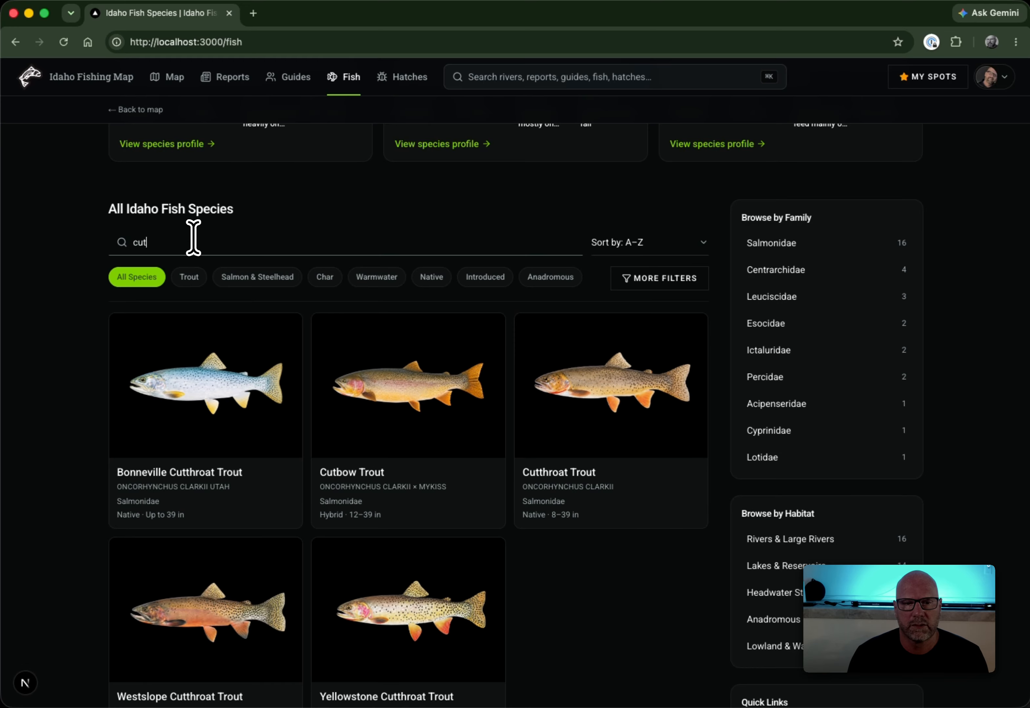
type("t")
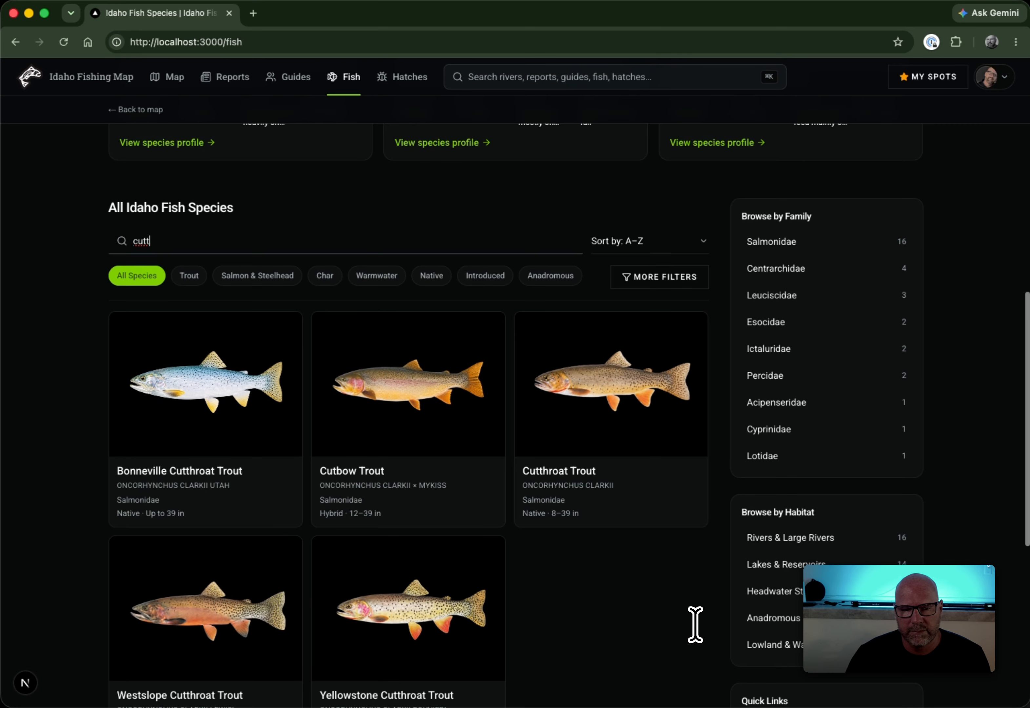
Open the Yellowstone Cutthroat Trout profile and review its overview, behavior, habitat, where found, diet, angler tactics and regulations
scroll(695, 624, "down", 3)
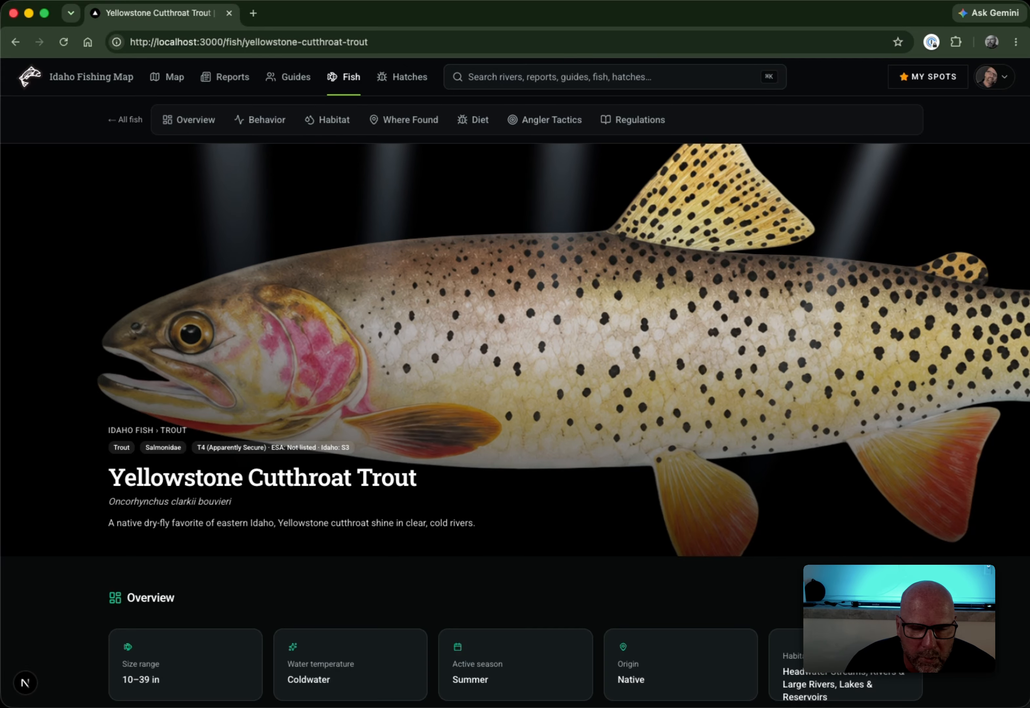
scroll(97, 556, "down", 5)
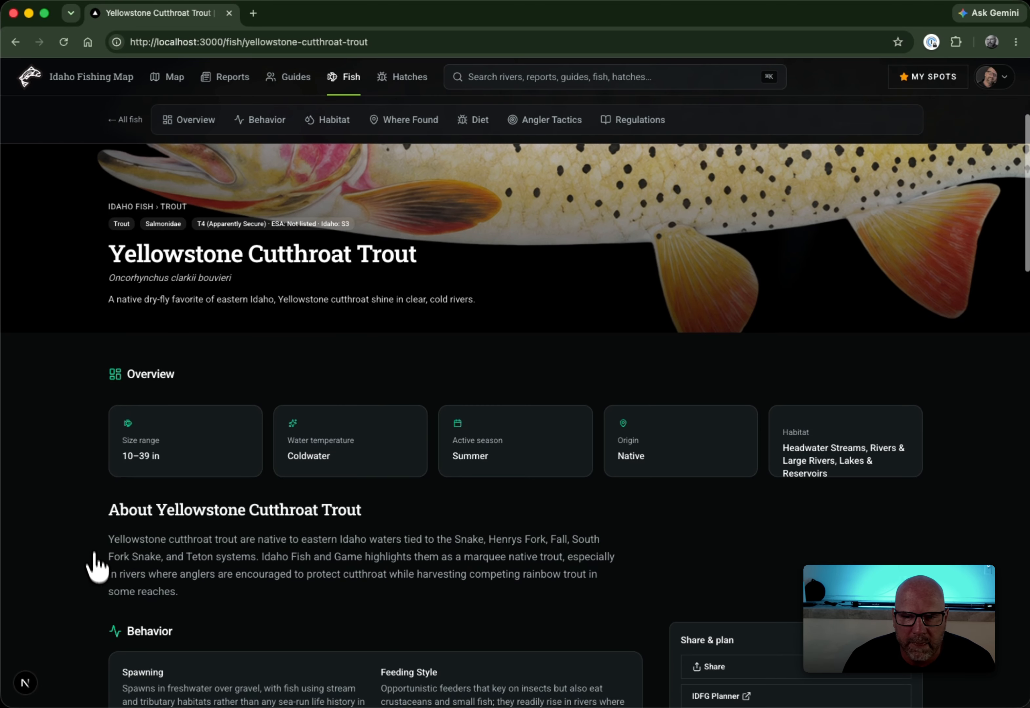
scroll(115, 597, "down", 8)
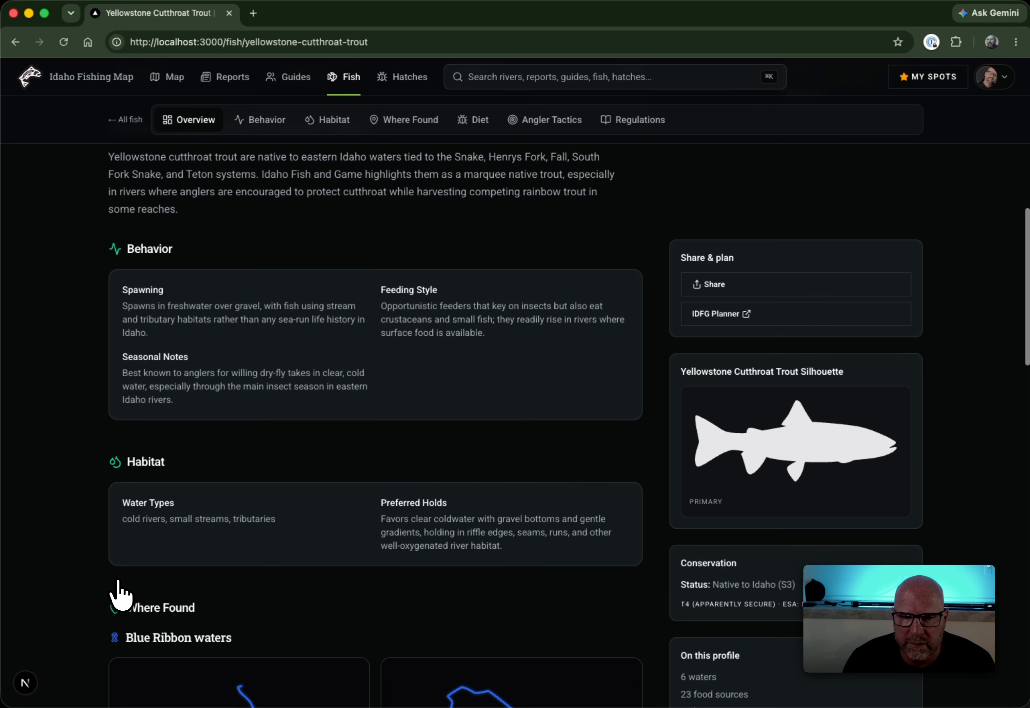
scroll(115, 594, "down", 4)
left_click(337, 121)
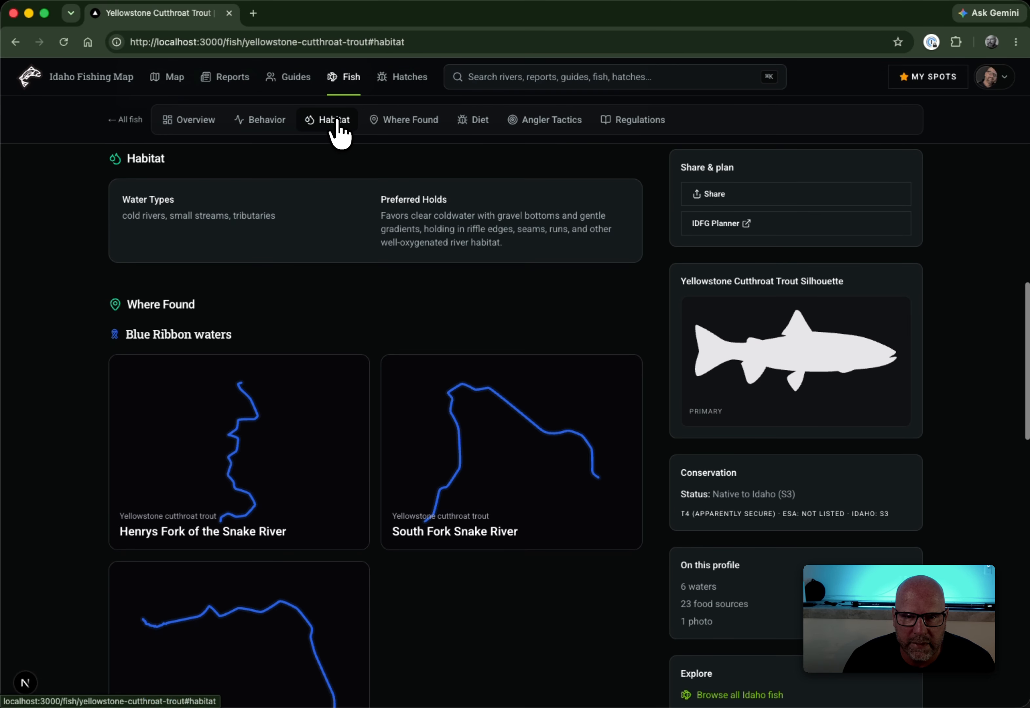
left_click(411, 120)
left_click(475, 120)
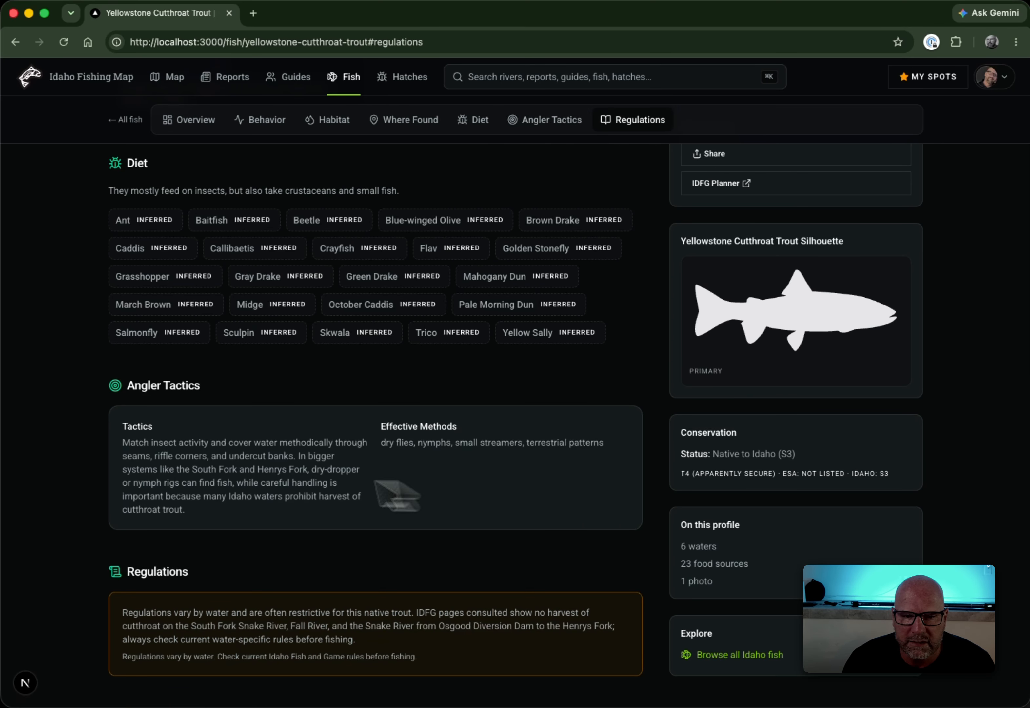
Open the Idaho Hatches & Forage page and browse the featured hatches and the full catalogue down to its last entries
scroll(232, 479, "up", 20)
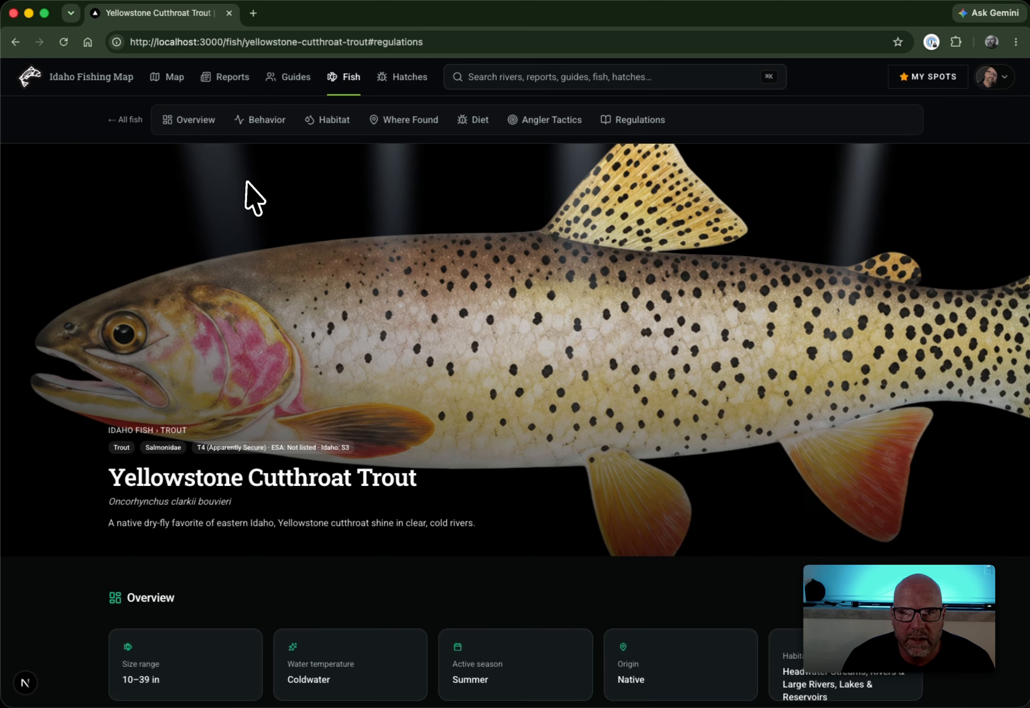
left_click(406, 83)
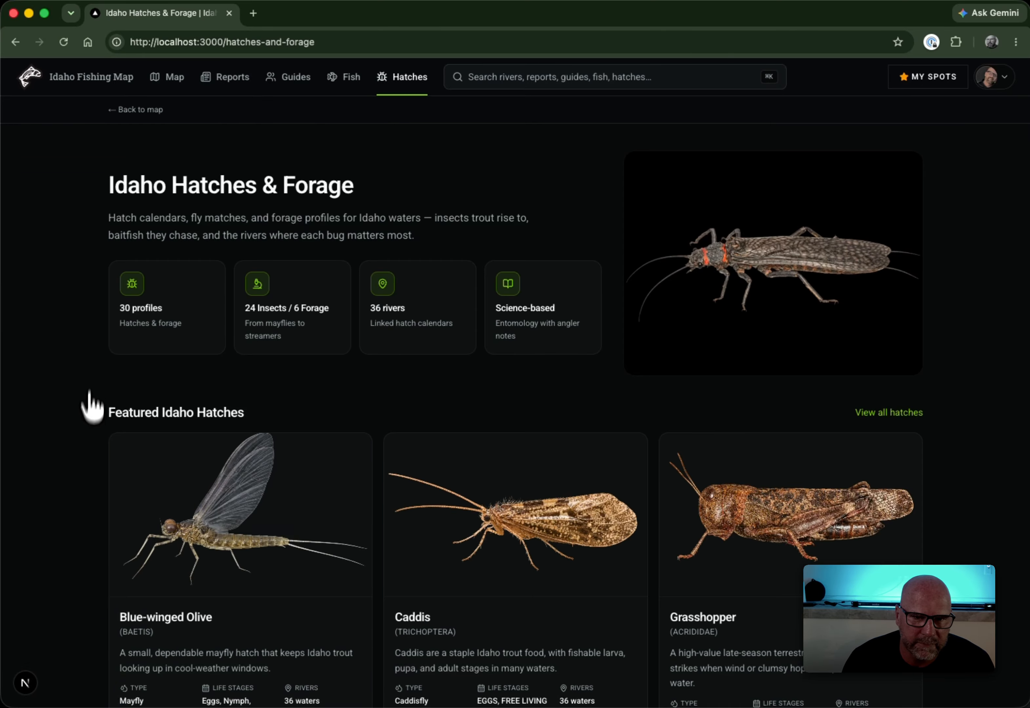
scroll(57, 429, "down", 15)
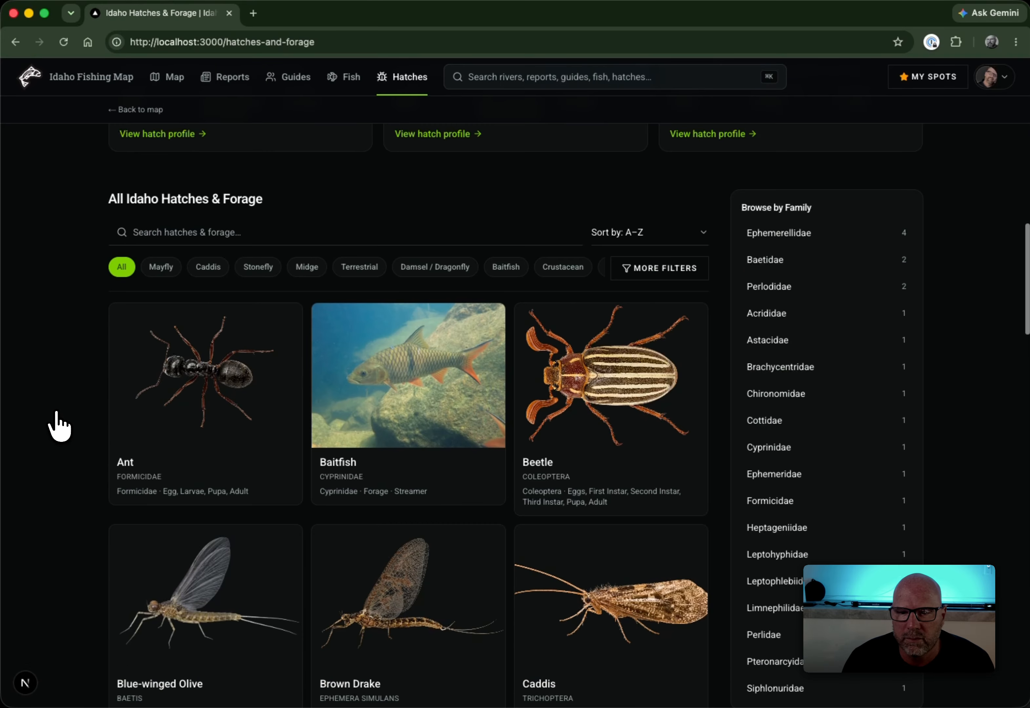
scroll(57, 429, "down", 20)
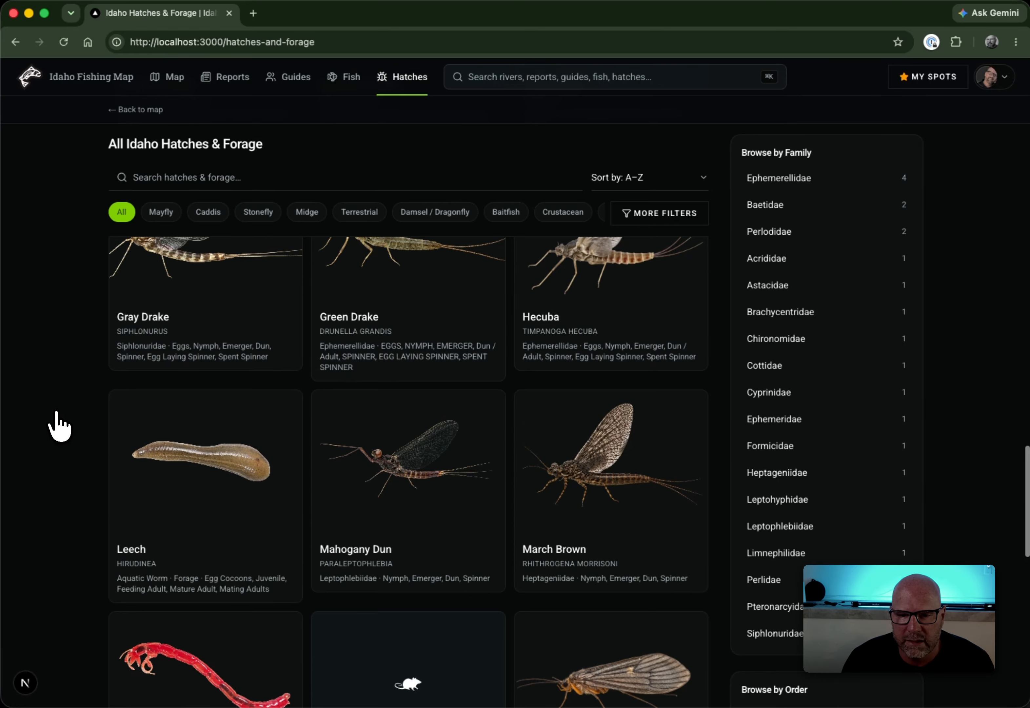
scroll(57, 426, "down", 10)
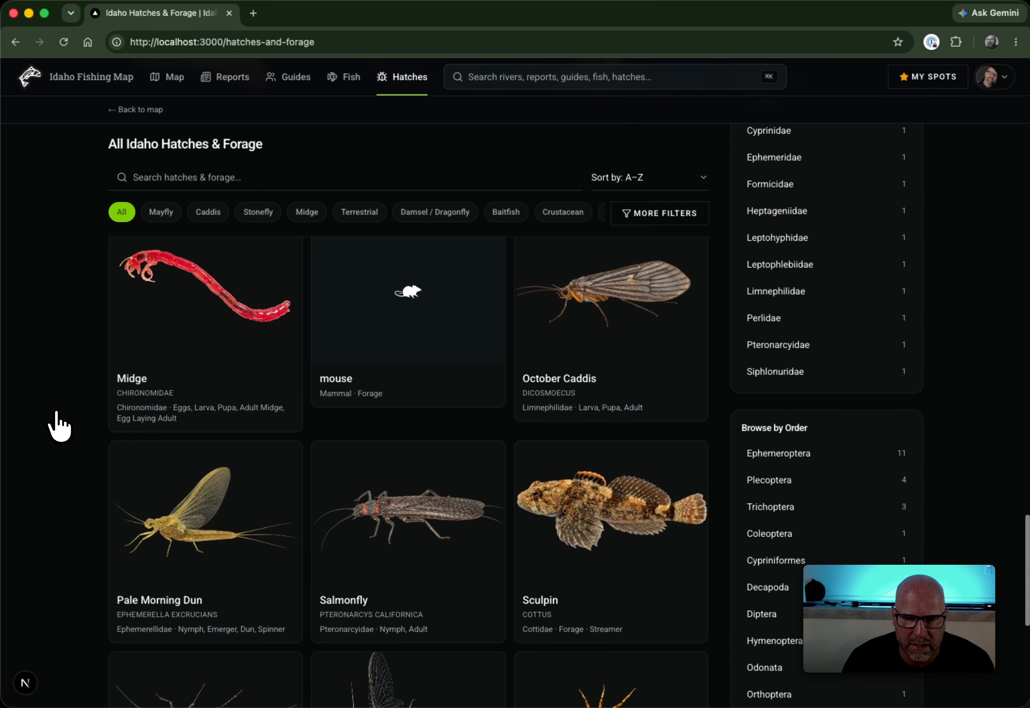
scroll(58, 426, "down", 10)
scroll(57, 426, "up", 6)
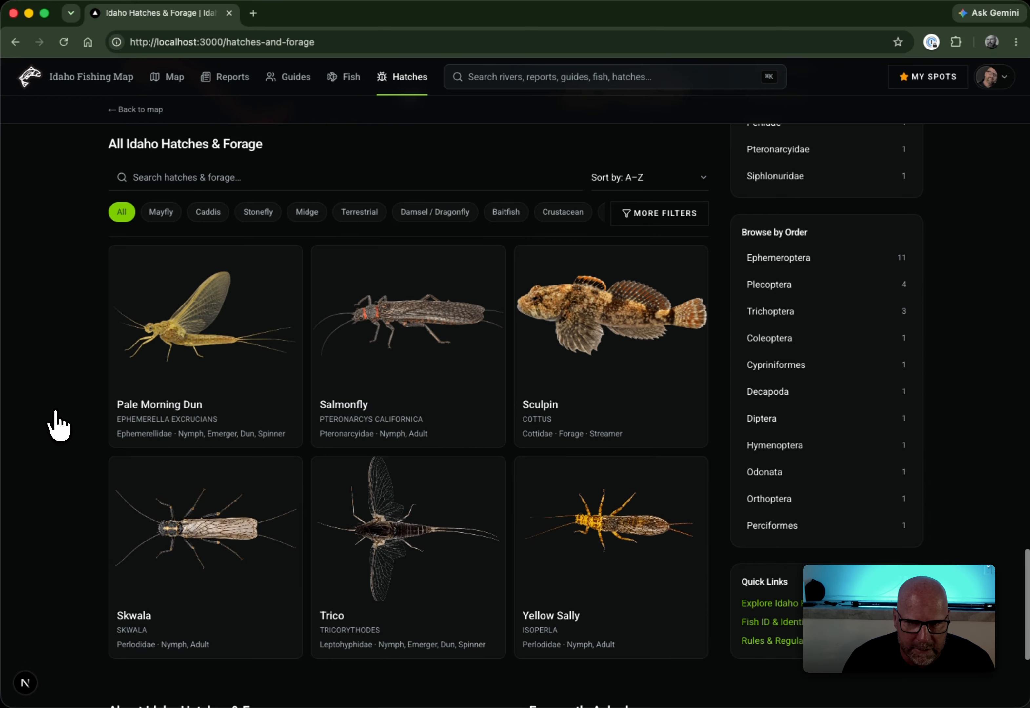
Look back through the middle of the hatches and forage catalogue, between the Midge and Dragonfly entries
scroll(58, 426, "up", 4)
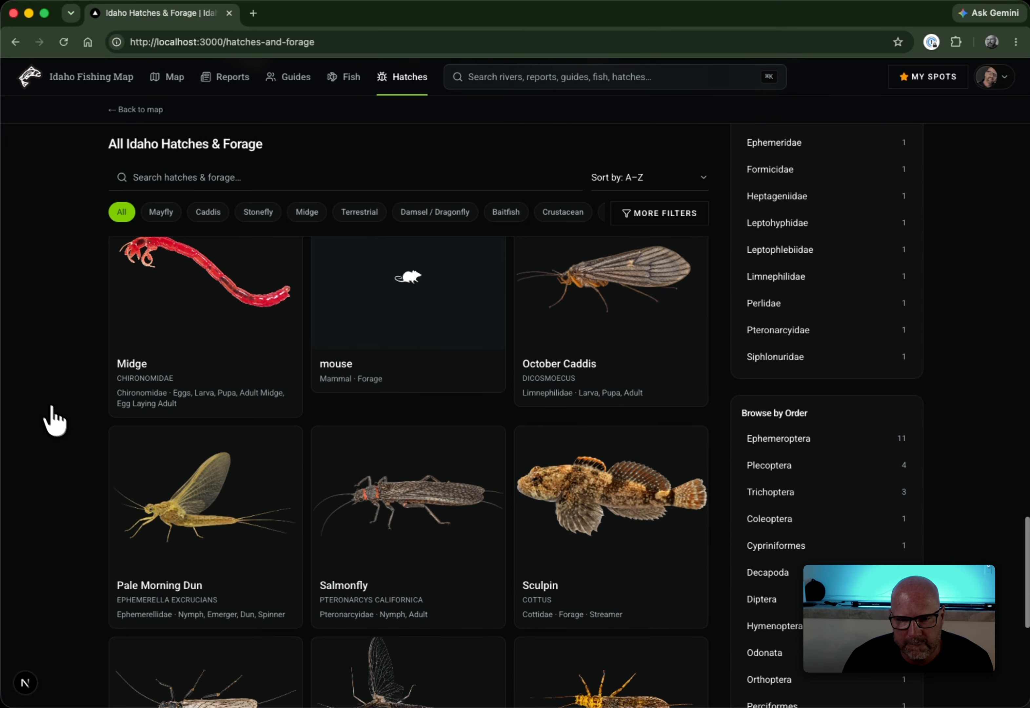
scroll(67, 438, "up", 5)
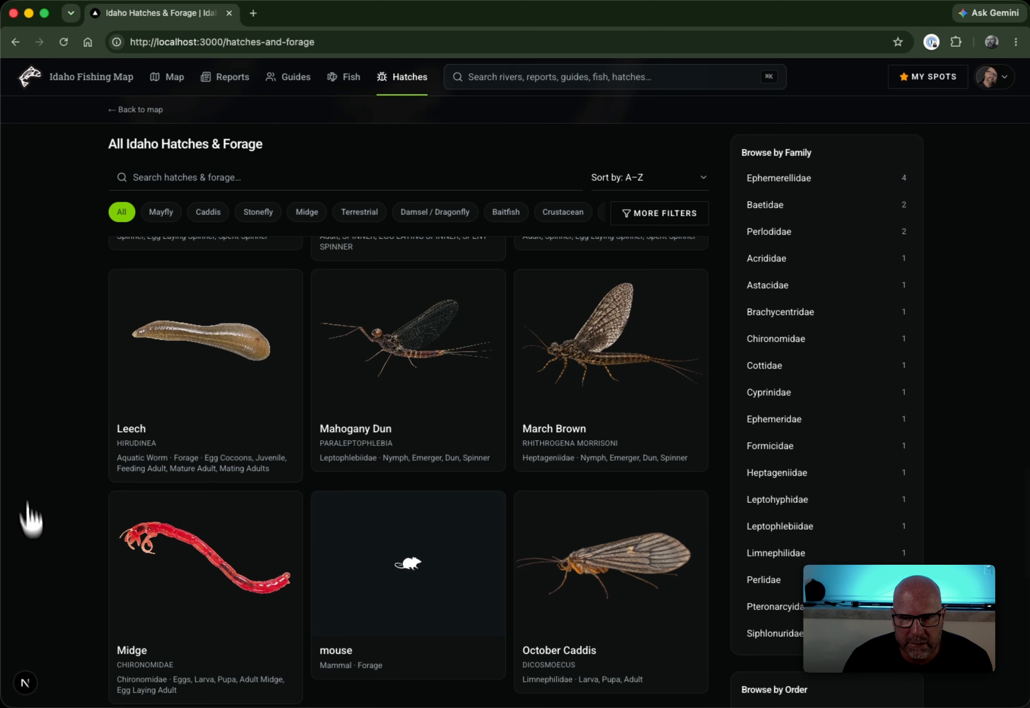
scroll(48, 602, "up", 5)
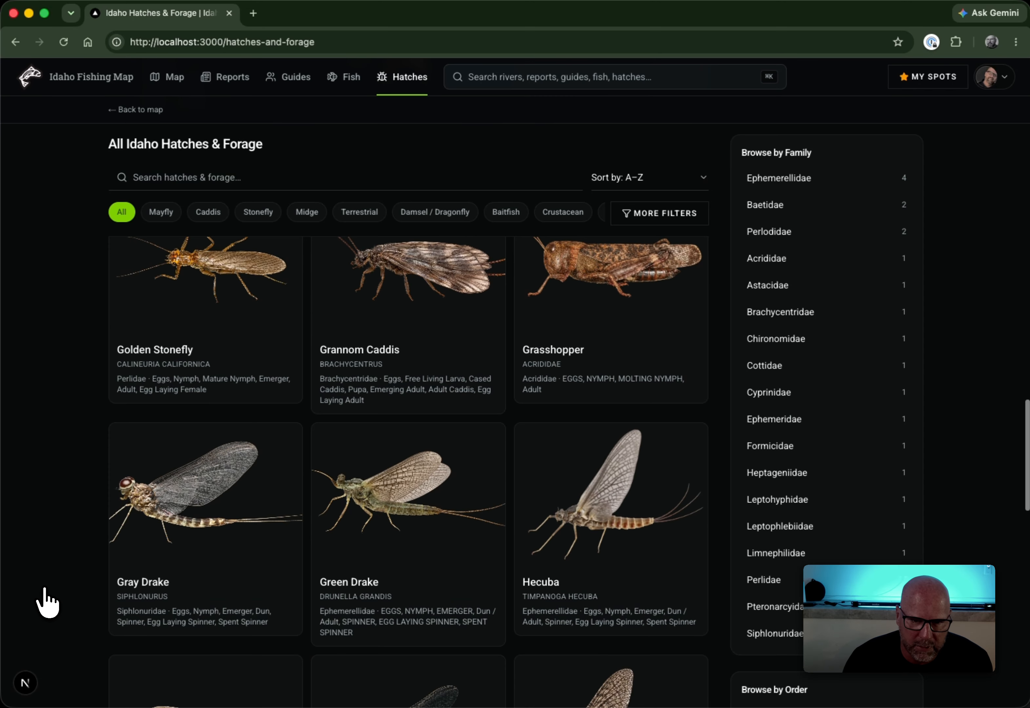
scroll(58, 626, "up", 4)
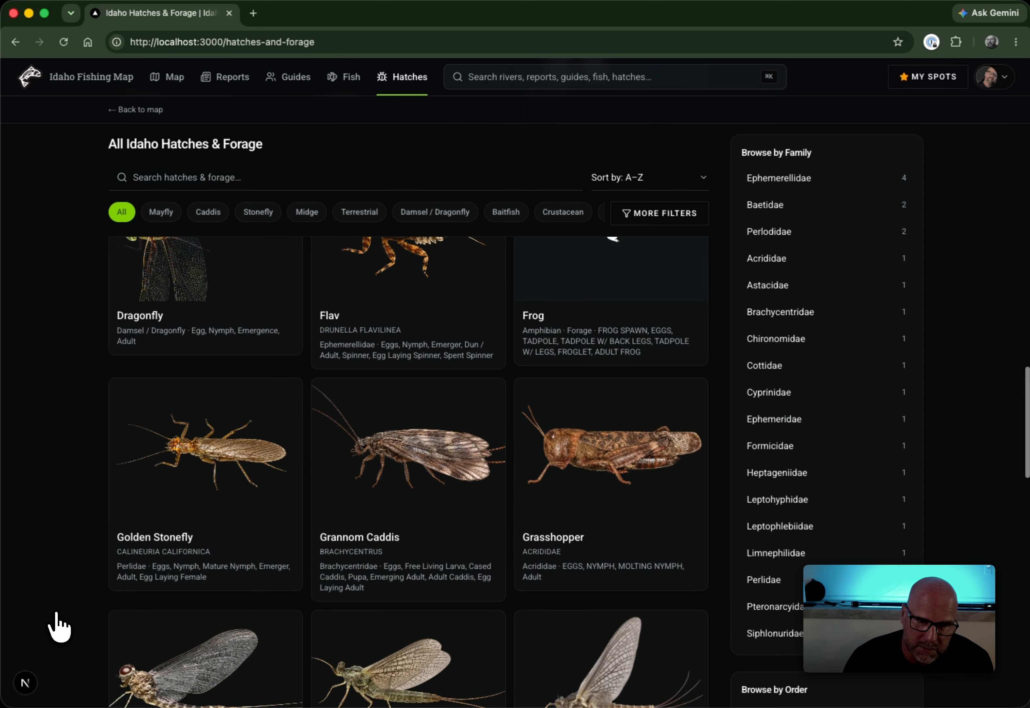
scroll(88, 646, "up", 2)
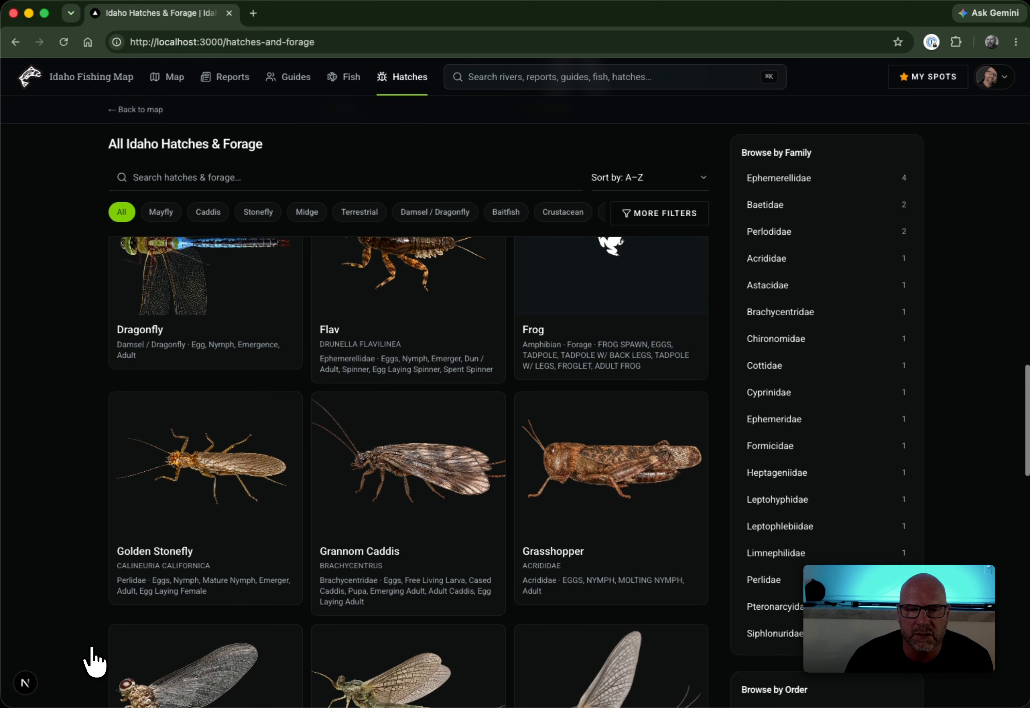
scroll(75, 629, "down", 9)
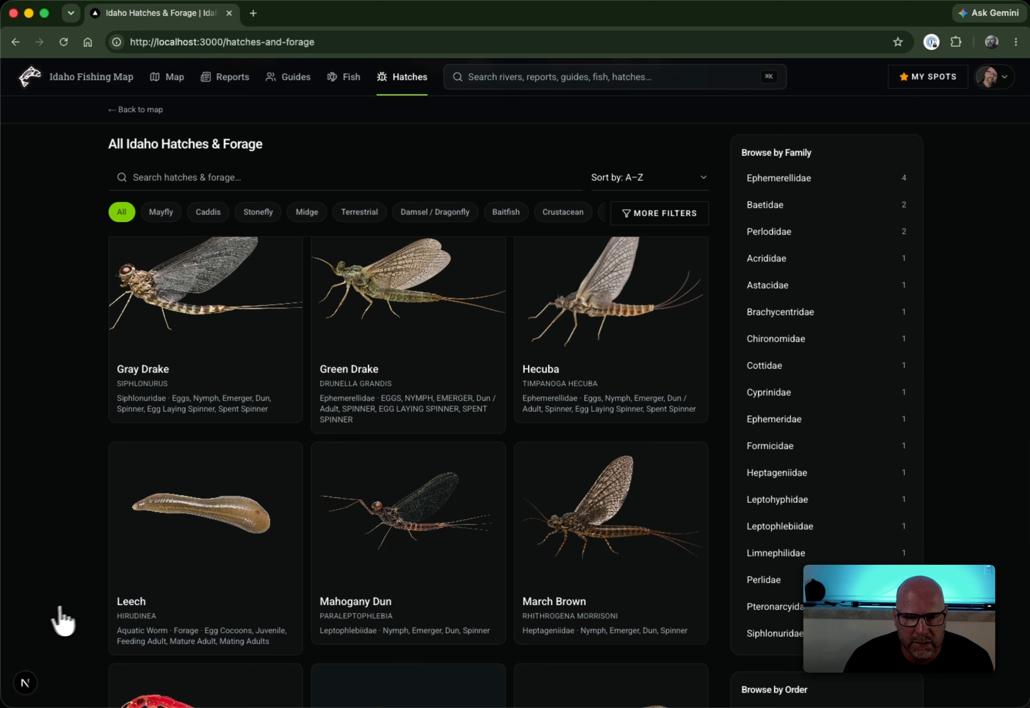
scroll(110, 638, "up", 8)
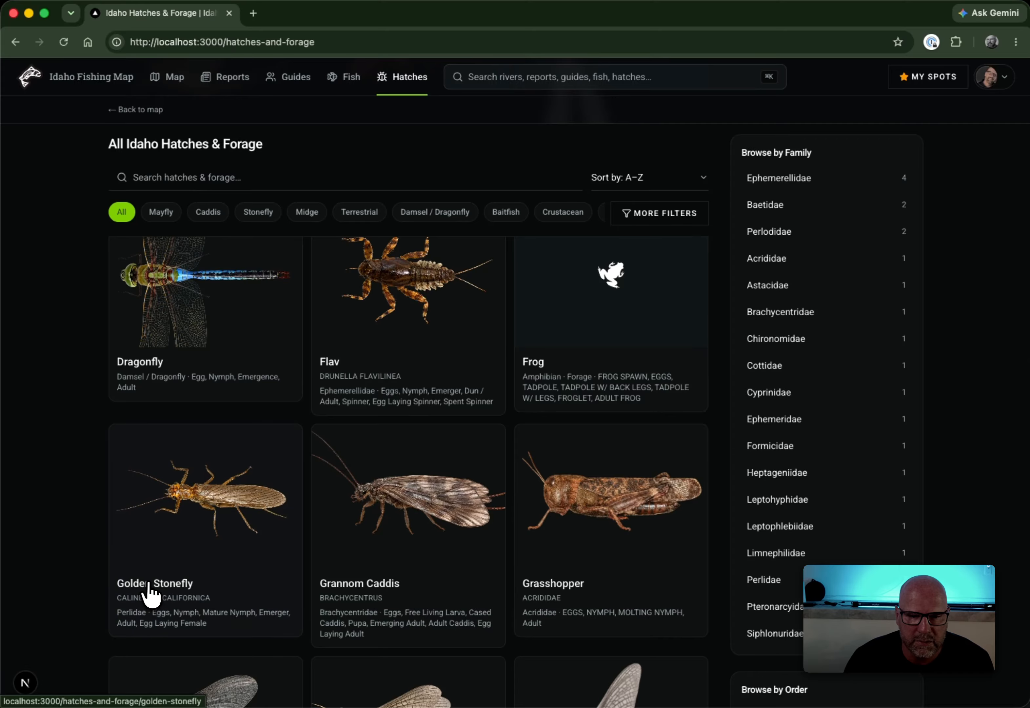
Open the Golden Stonefly profile and review its overview, river hatch calendar, fly patterns, angler notes and life cycle stages
left_click(135, 583)
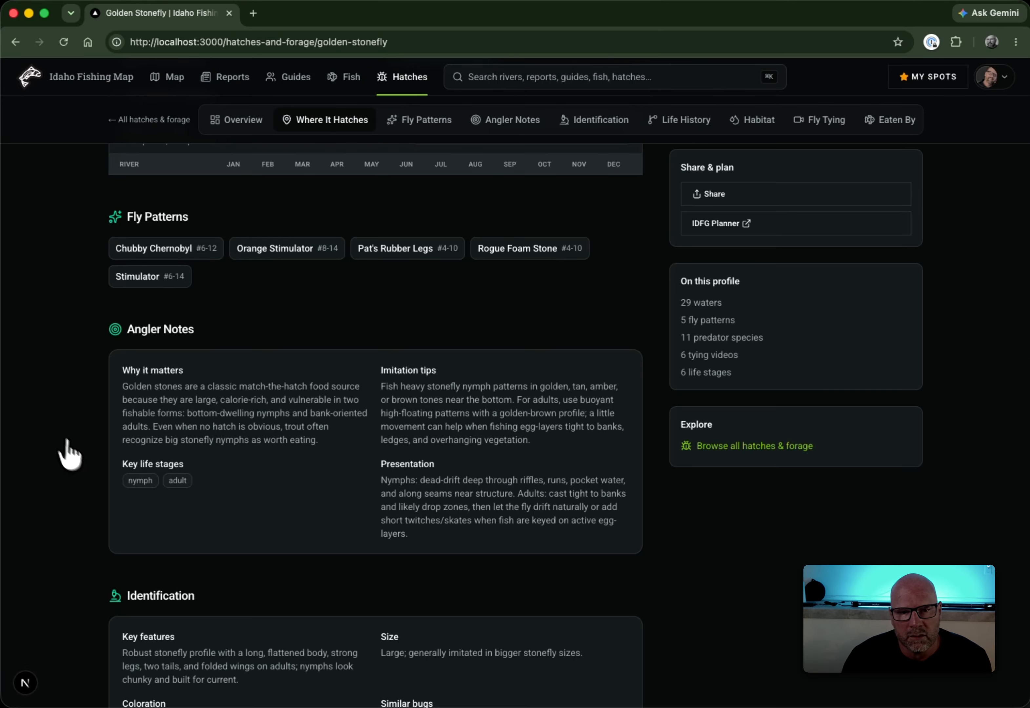
scroll(31, 494, "down", 8)
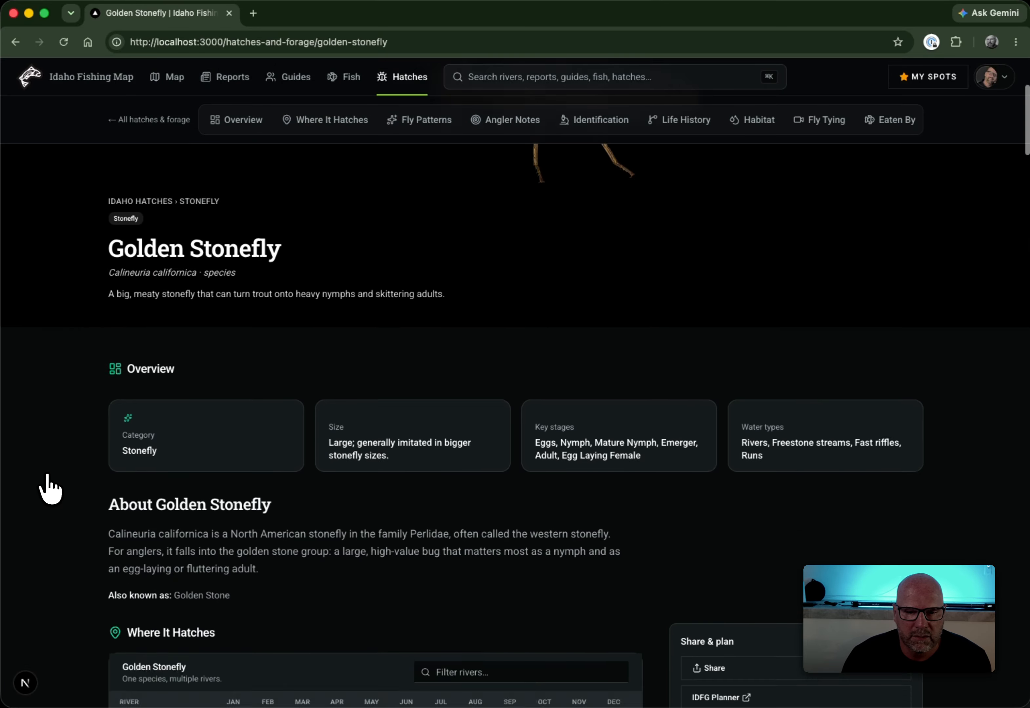
scroll(72, 566, "down", 1)
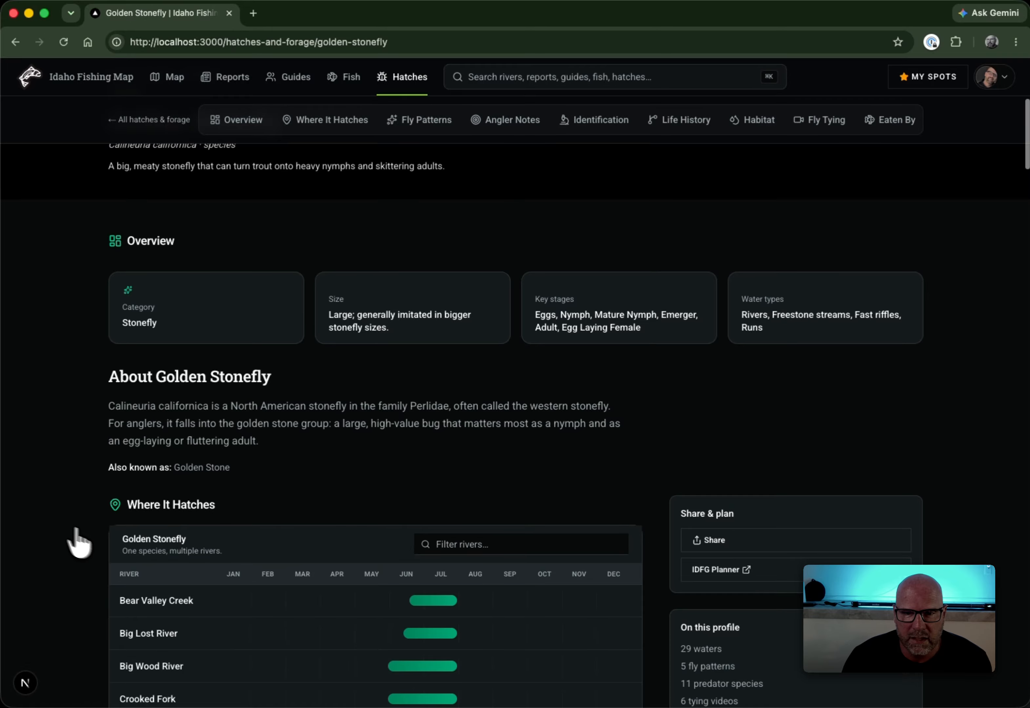
scroll(80, 568, "down", 6)
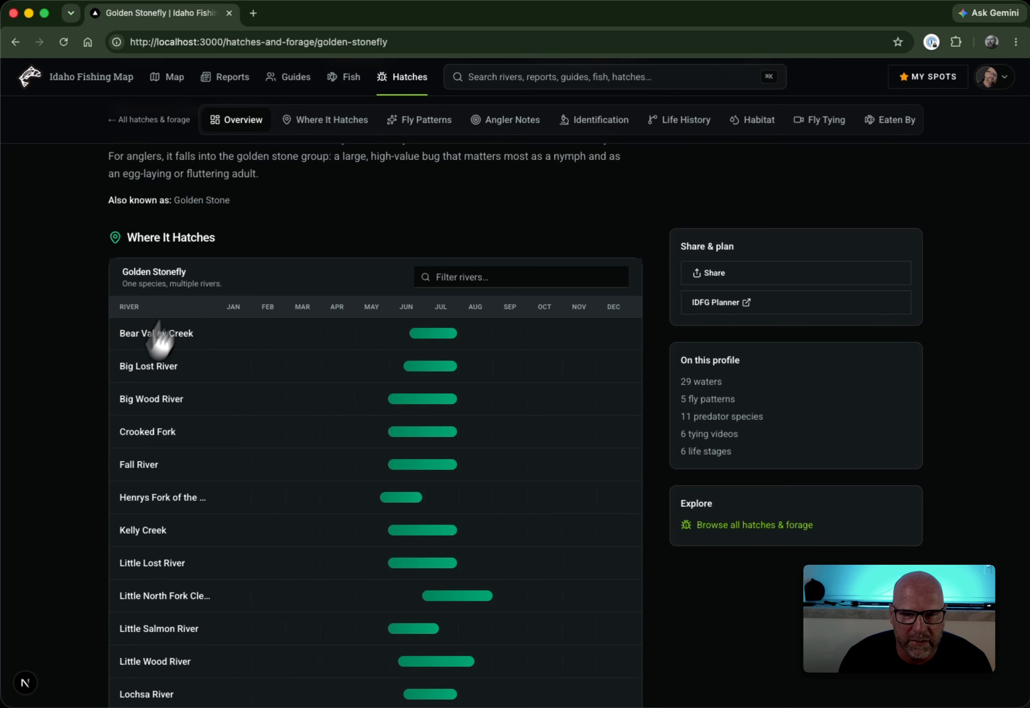
scroll(117, 426, "down", 3)
scroll(98, 454, "down", 15)
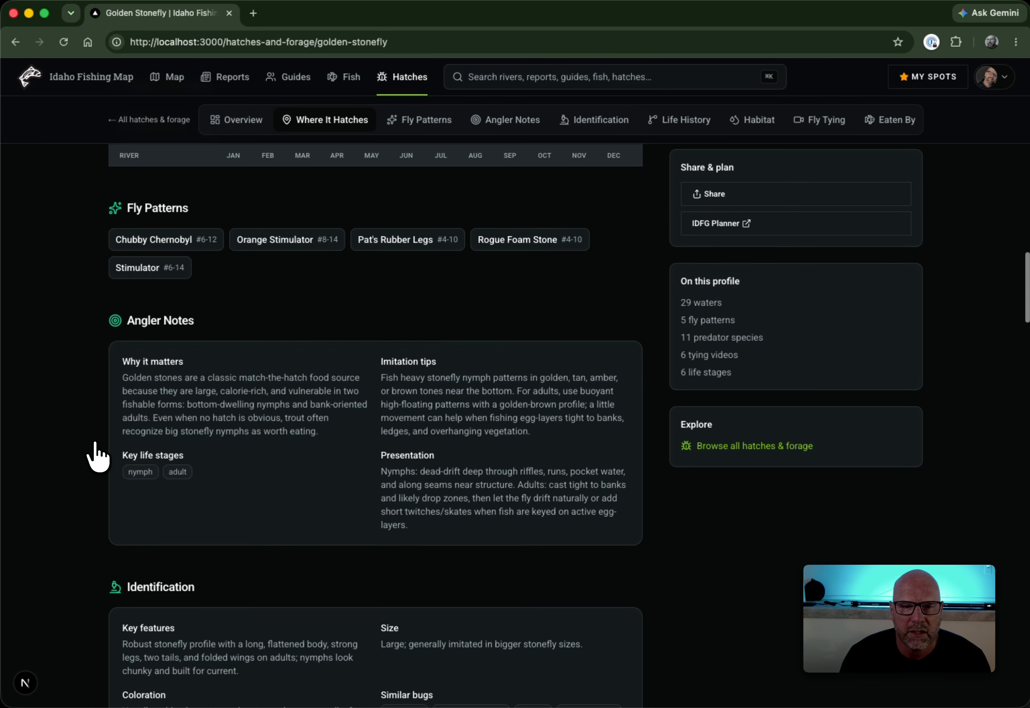
scroll(80, 567, "down", 15)
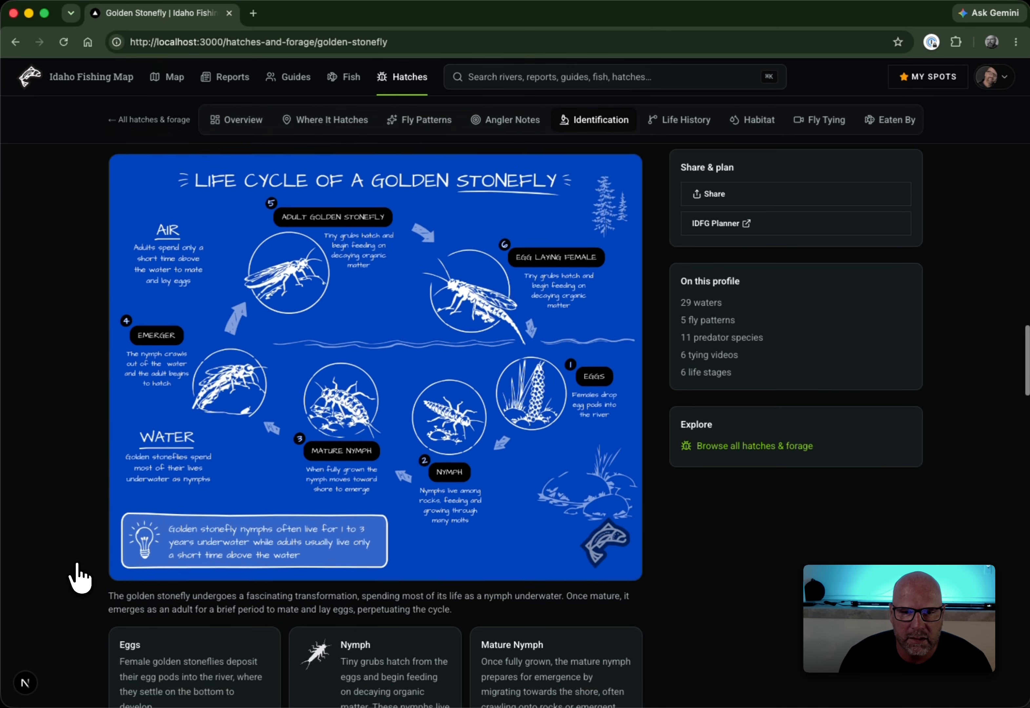
scroll(77, 579, "down", 15)
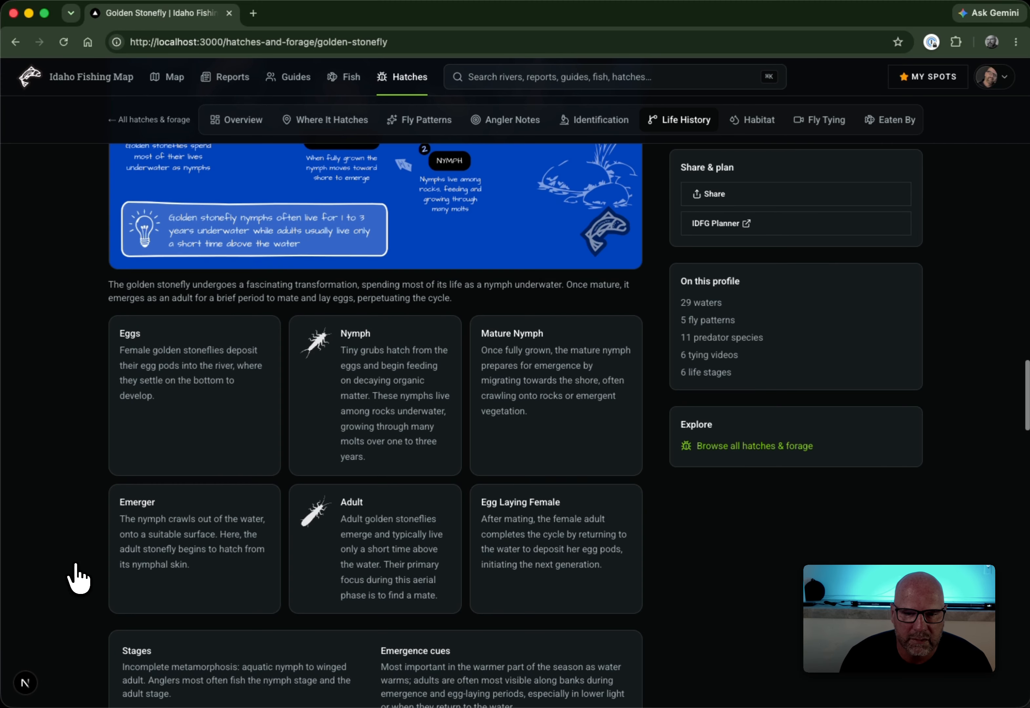
Review the Golden Stonefly tying videos with their materials lists and the fish species that eat it
scroll(71, 572, "down", 2)
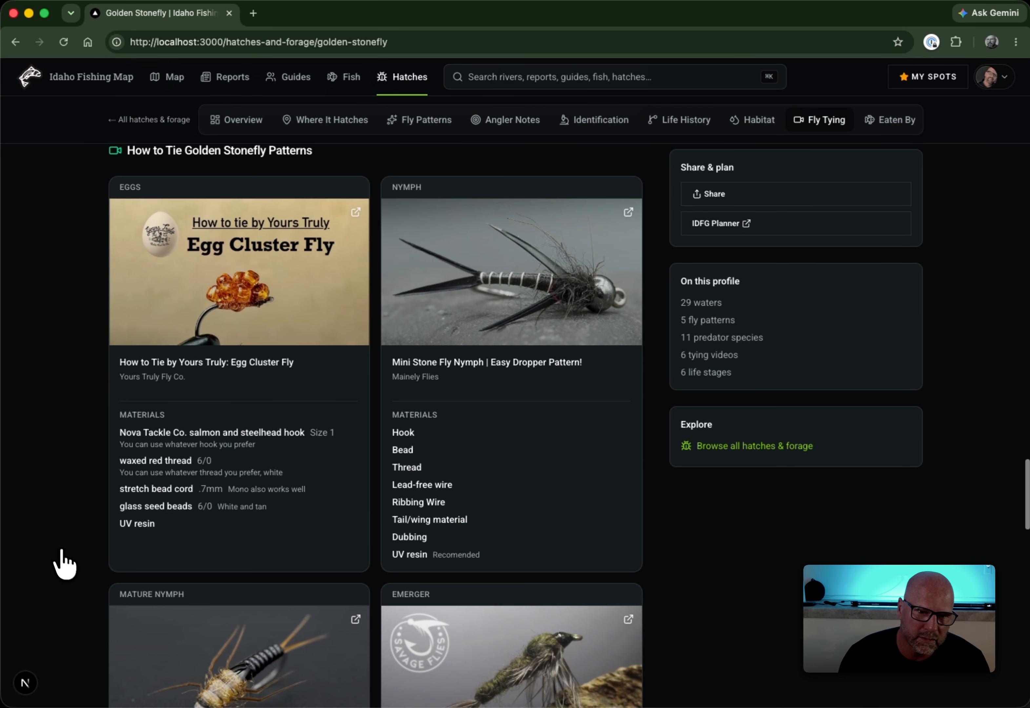
scroll(63, 493, "down", 8)
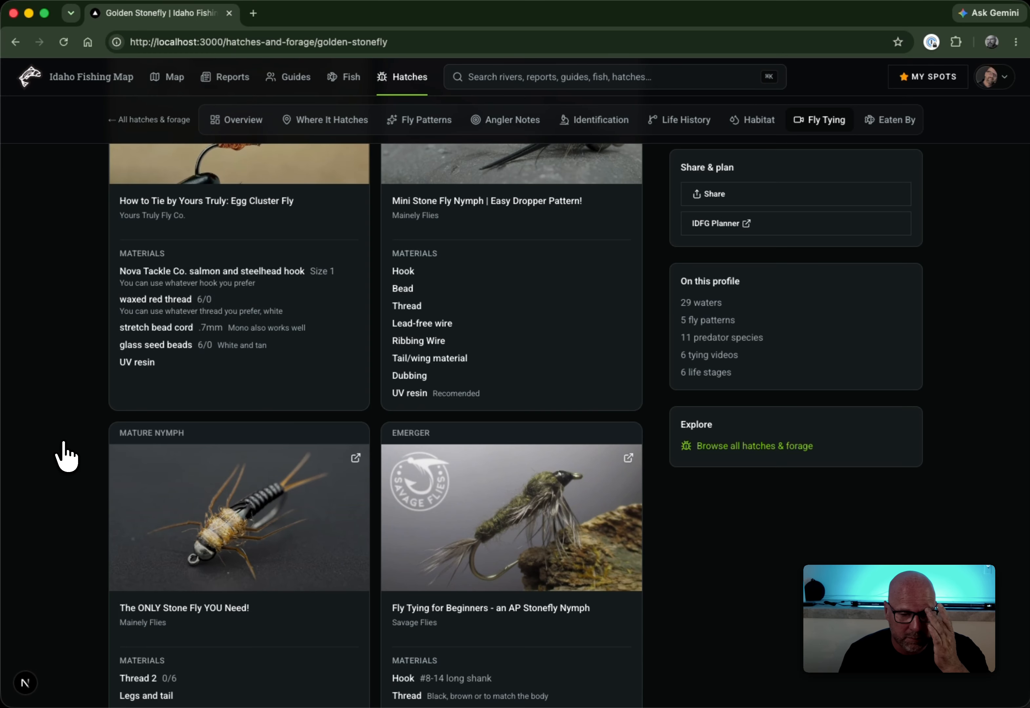
scroll(65, 467, "down", 18)
scroll(65, 478, "down", 19)
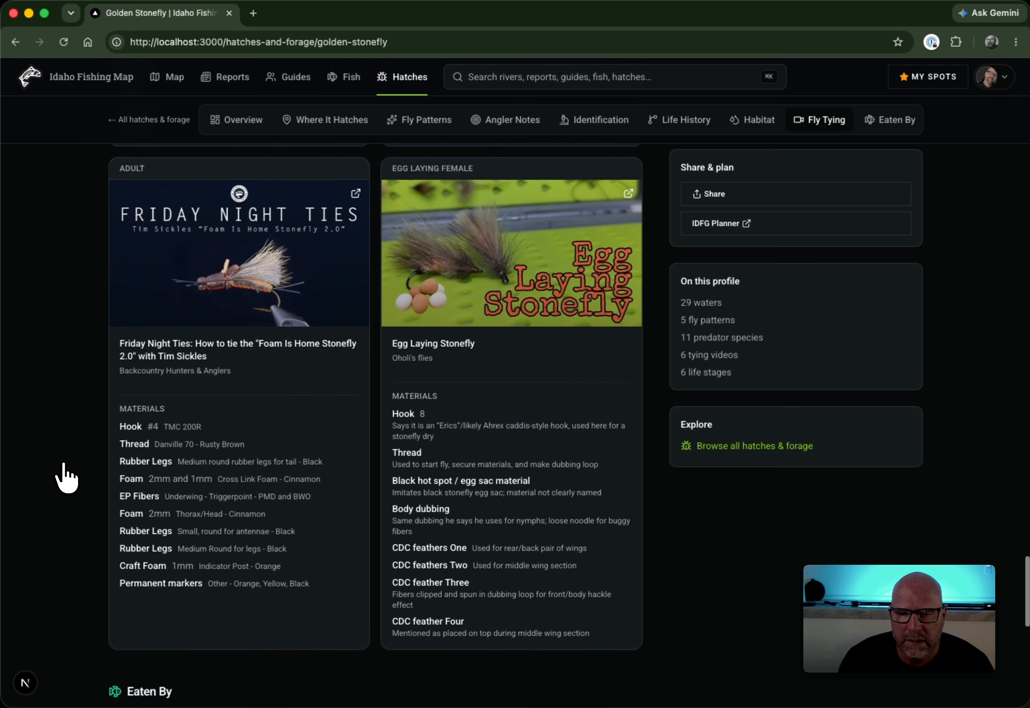
scroll(95, 541, "down", 14)
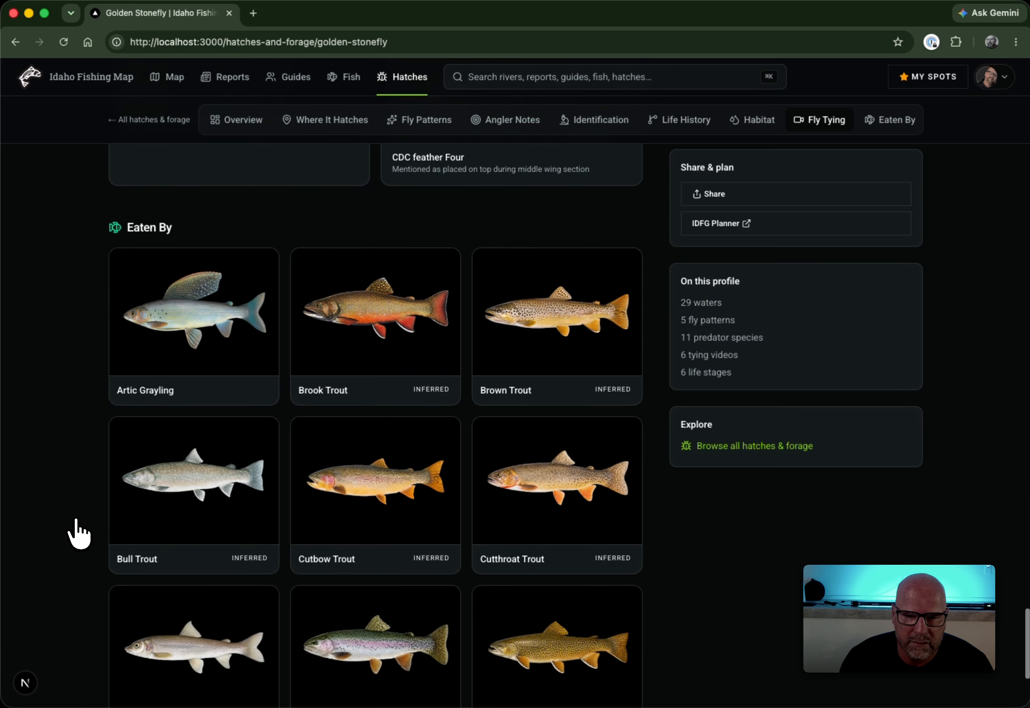
scroll(81, 535, "down", 1)
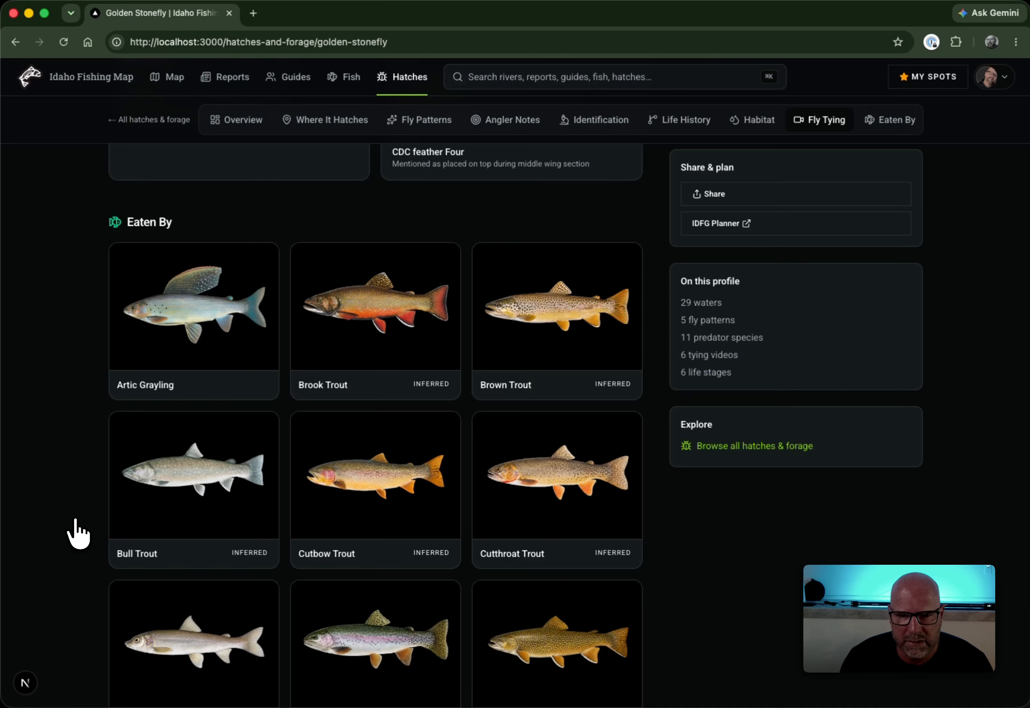
scroll(76, 535, "down", 7)
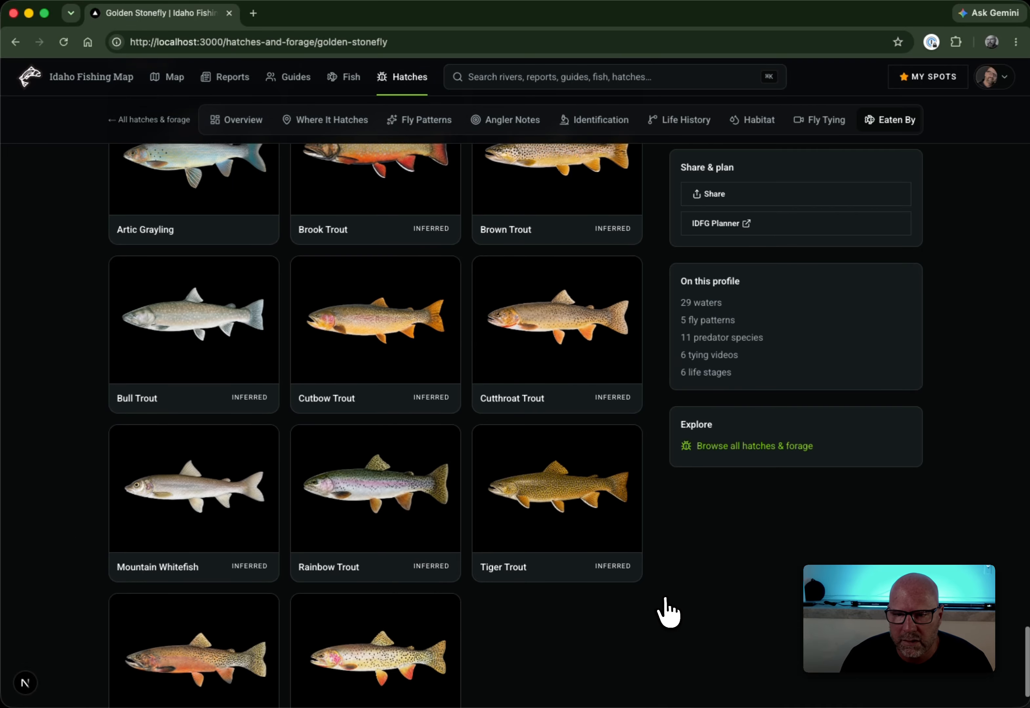
scroll(667, 609, "up", 20)
scroll(667, 627, "down", 20)
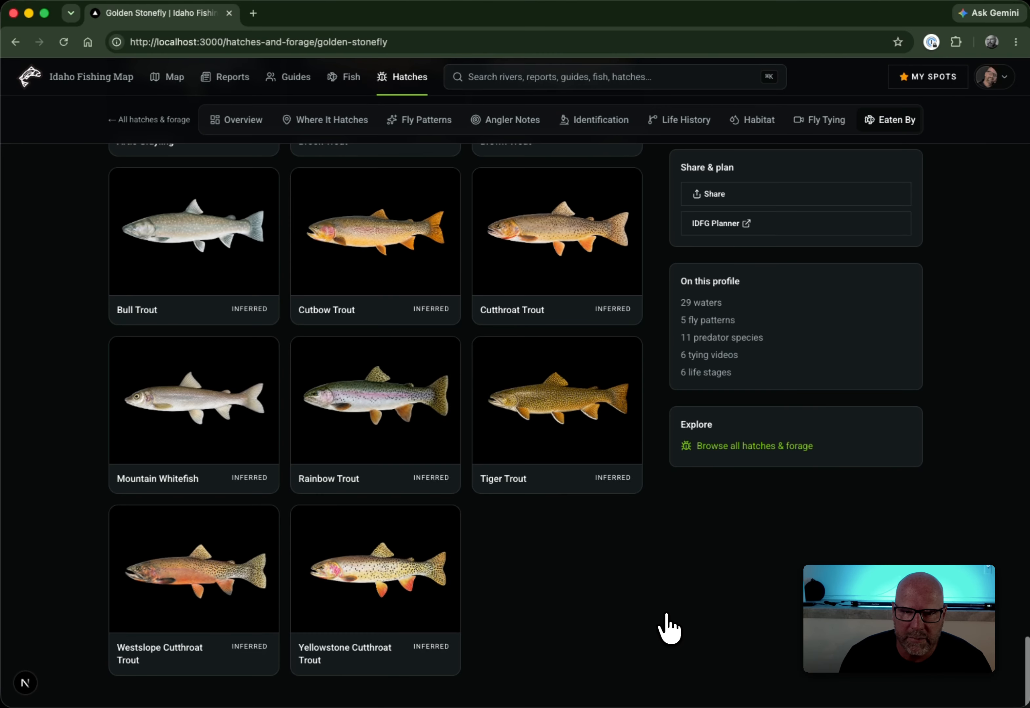
scroll(666, 628, "up", 20)
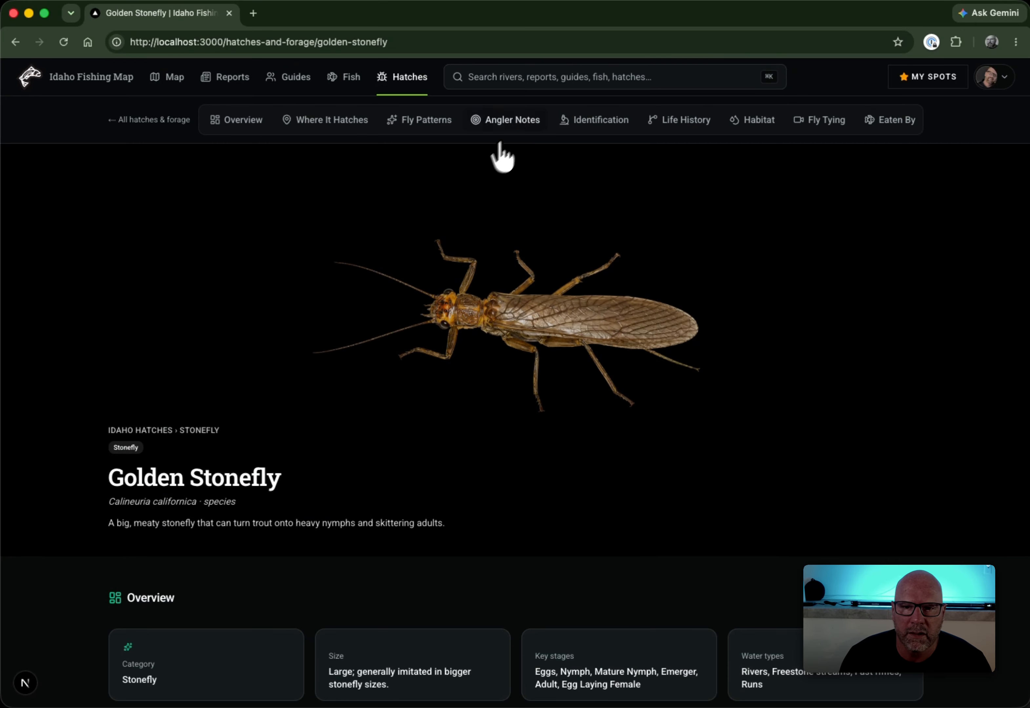
Search the whole site for "brown", look through the grouped results from rivers to hatches, and close the search
left_click(552, 78)
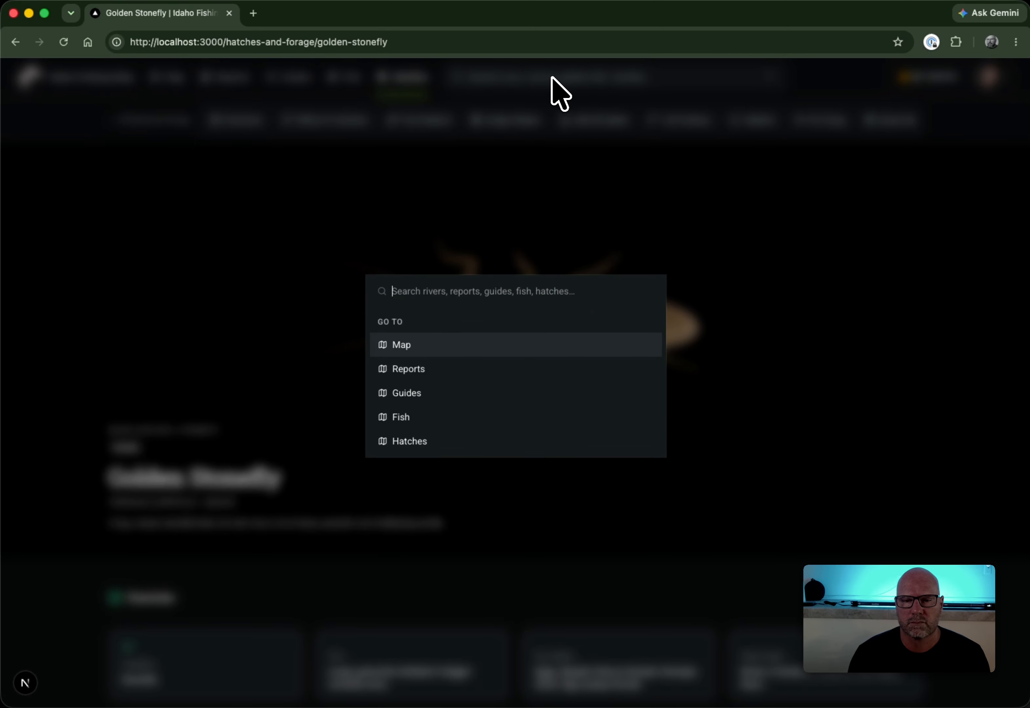
type("brown")
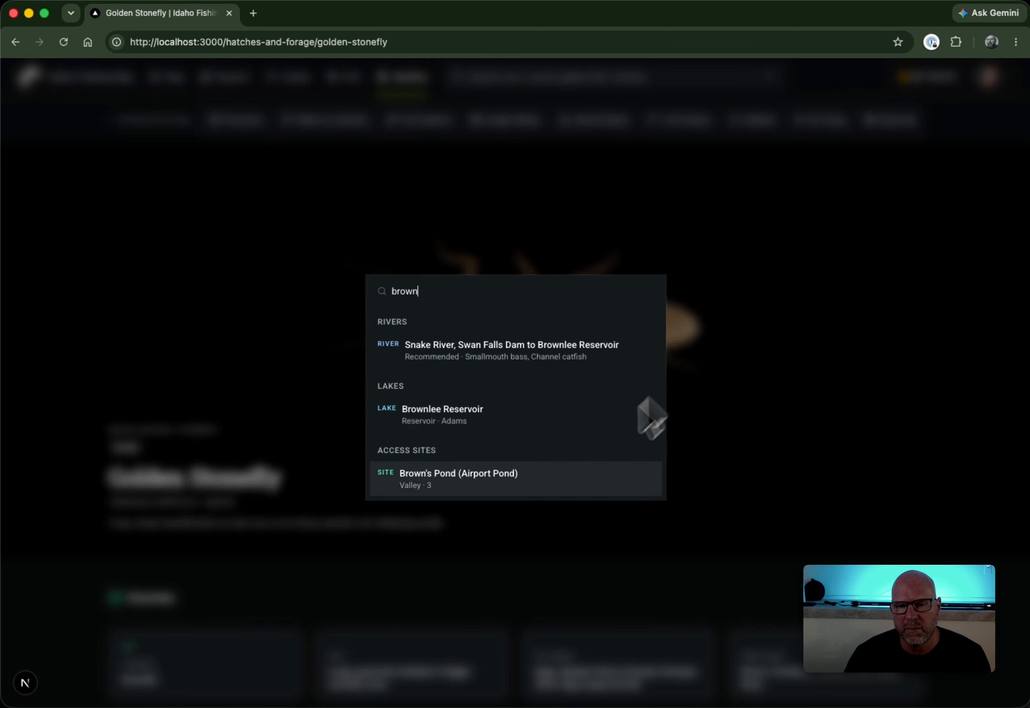
scroll(450, 455, "down", 3)
scroll(435, 465, "down", 6)
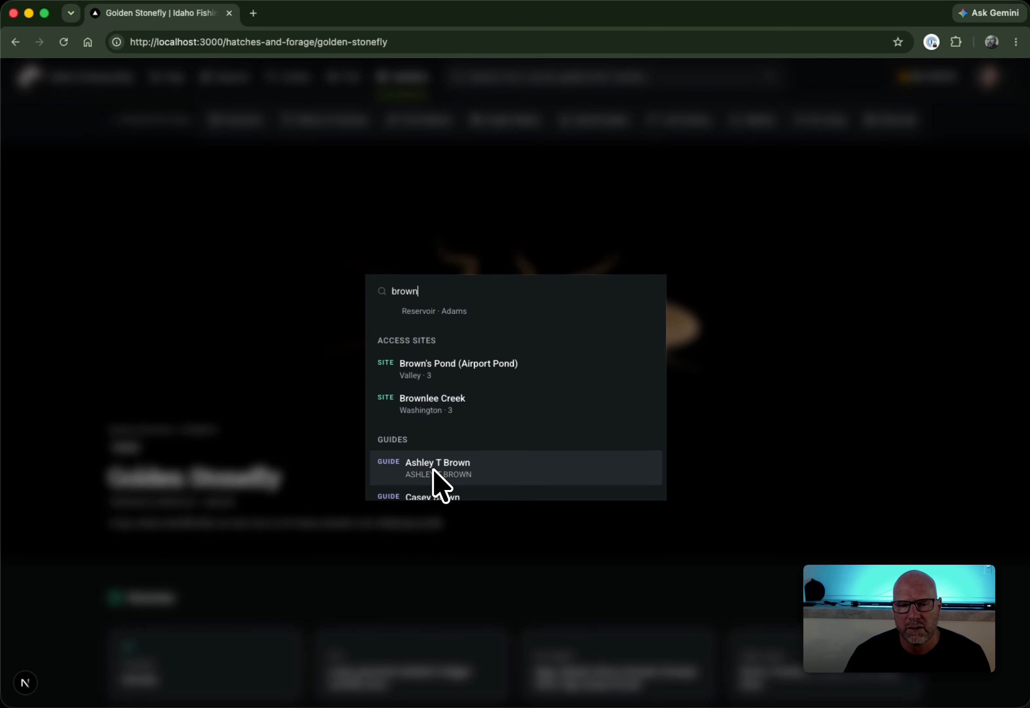
scroll(426, 408, "down", 2)
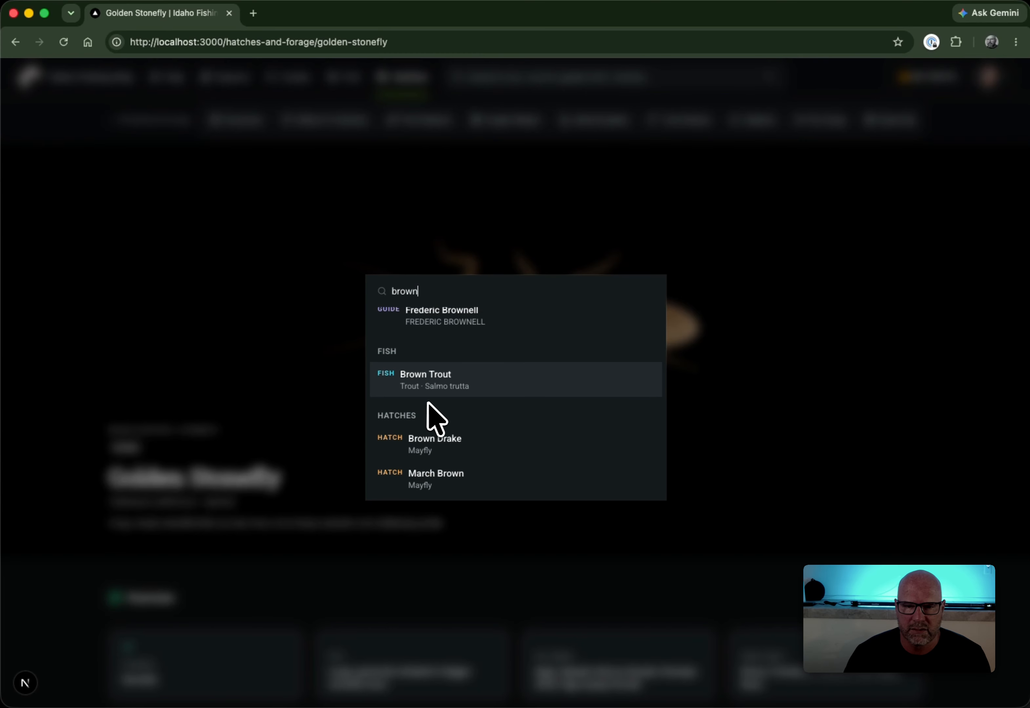
scroll(512, 482, "up", 10)
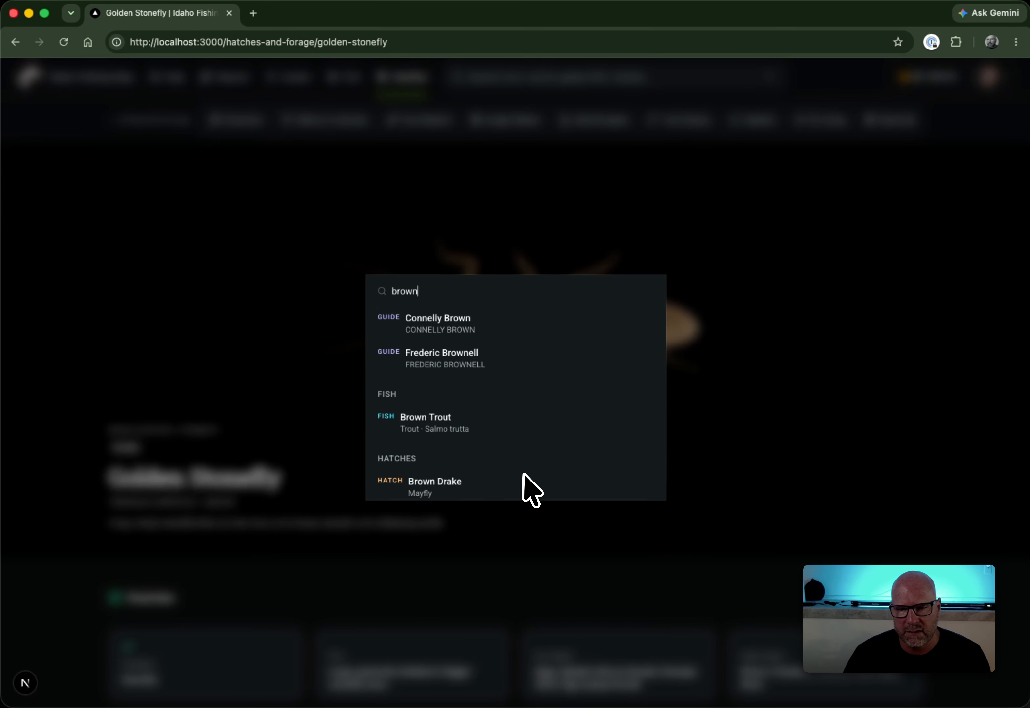
scroll(437, 447, "down", 8)
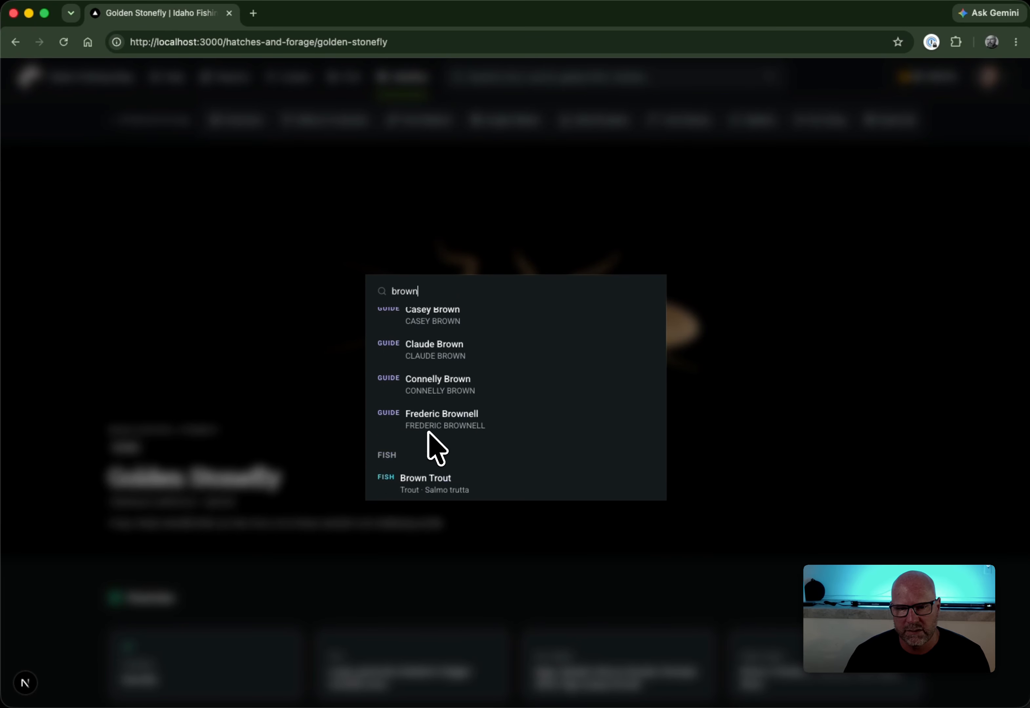
scroll(437, 444, "up", 8)
left_click(750, 147)
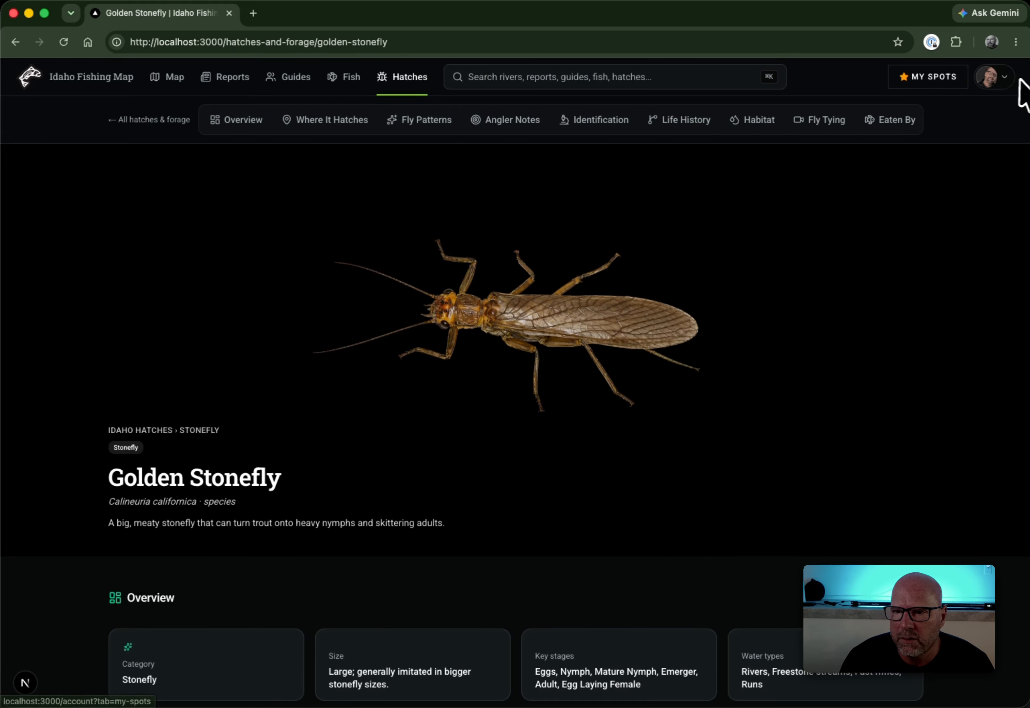
Load the site's admin area at localhost:3000/admin in the current tab
double_click(245, 42)
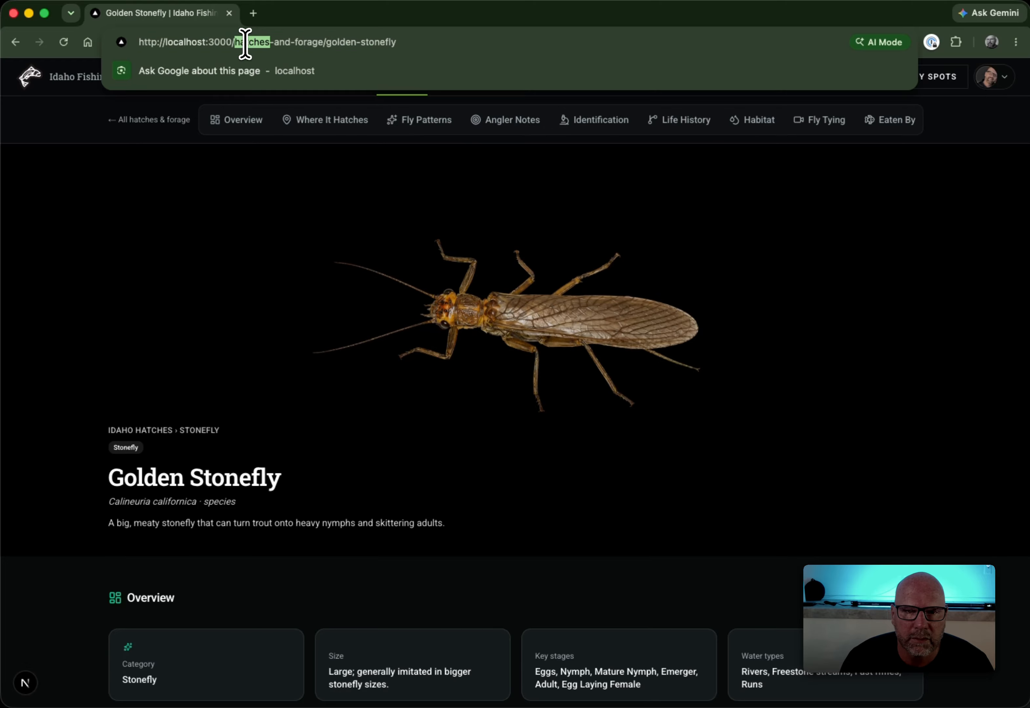
key("shift+End")
type("admin")
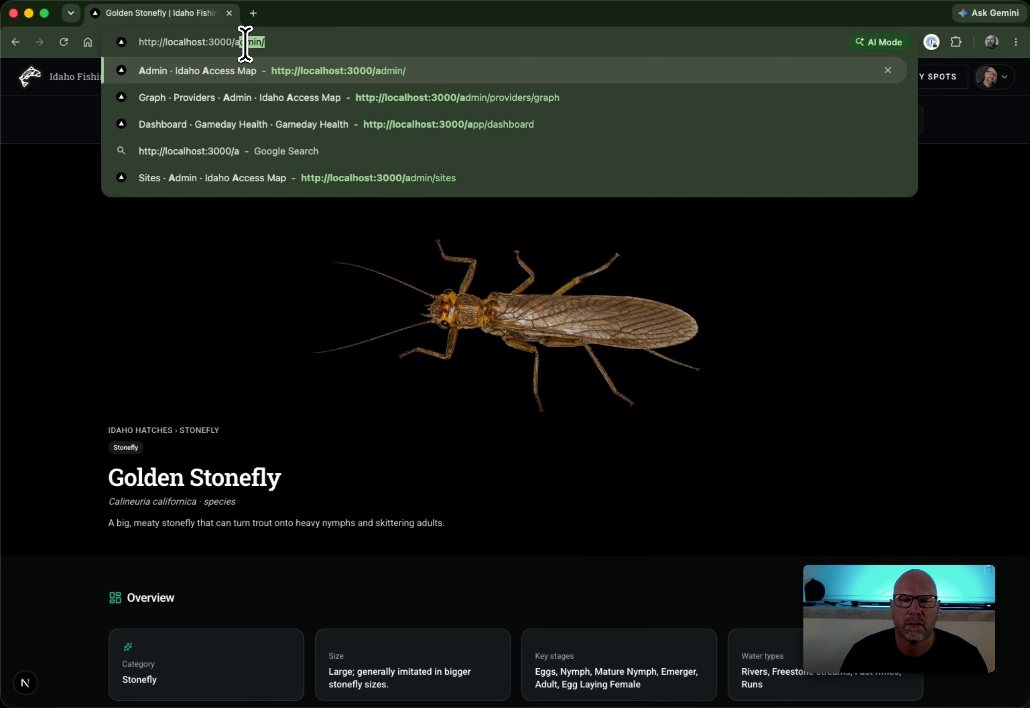
key("Return")
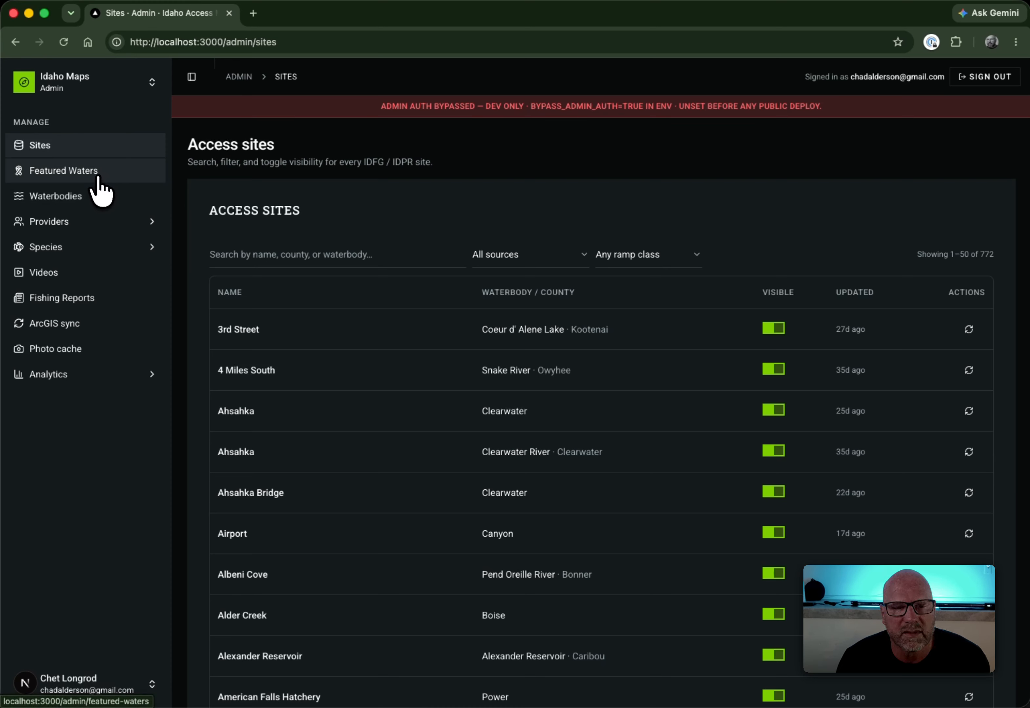
Open the Featured Waters admin list and look through its Blue Ribbon and Recommended waters
left_click(66, 175)
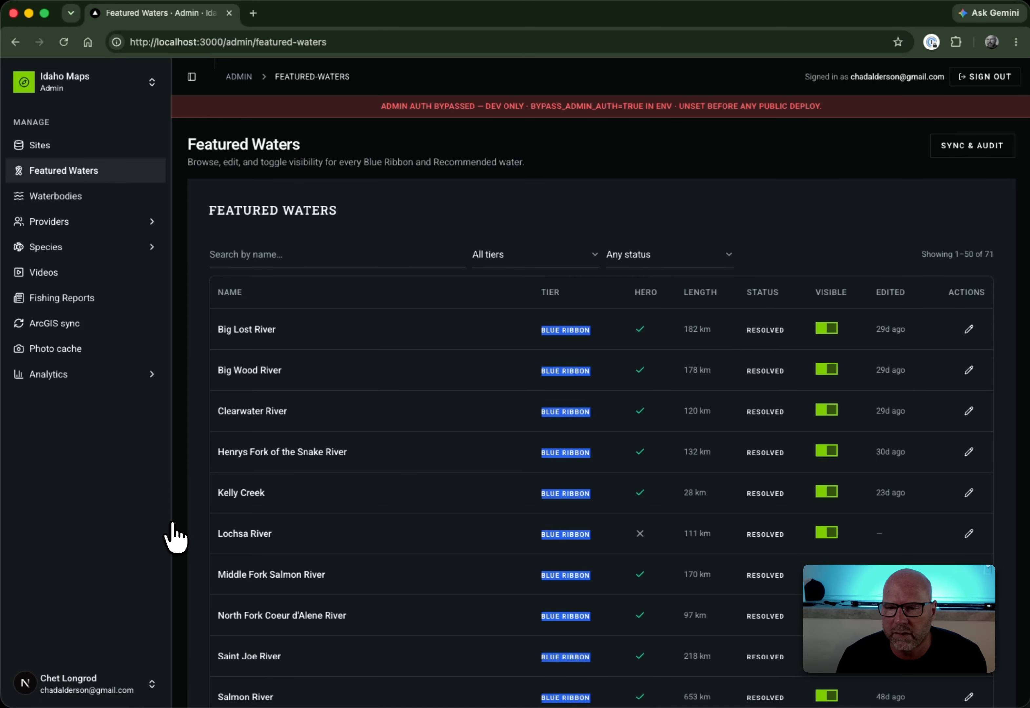
scroll(175, 533, "down", 1)
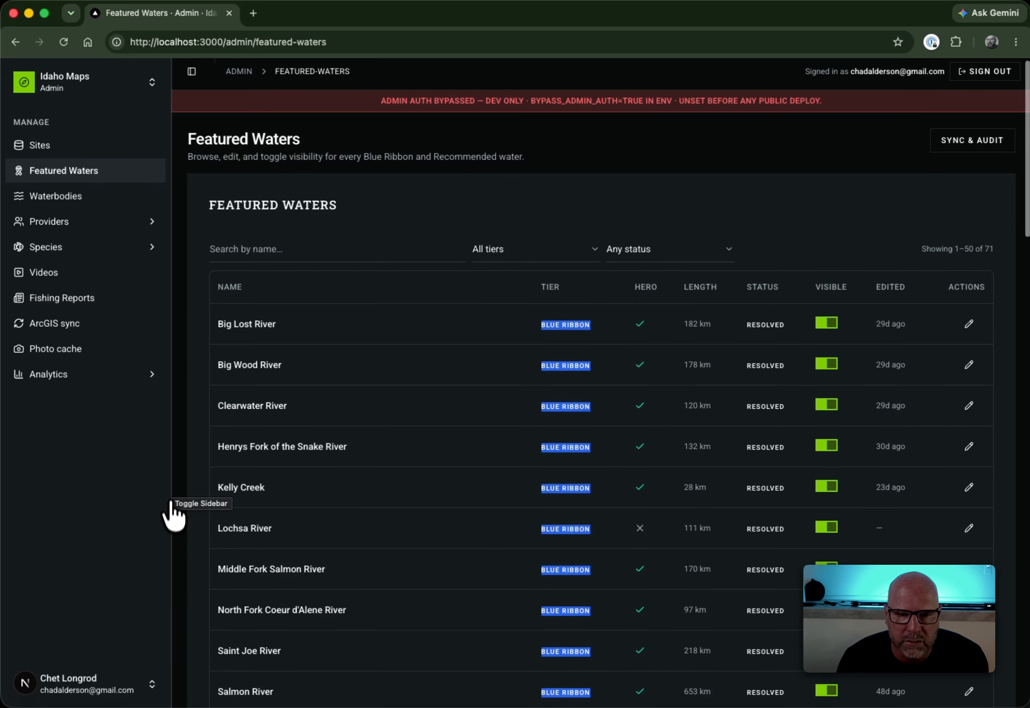
scroll(172, 451, "down", 20)
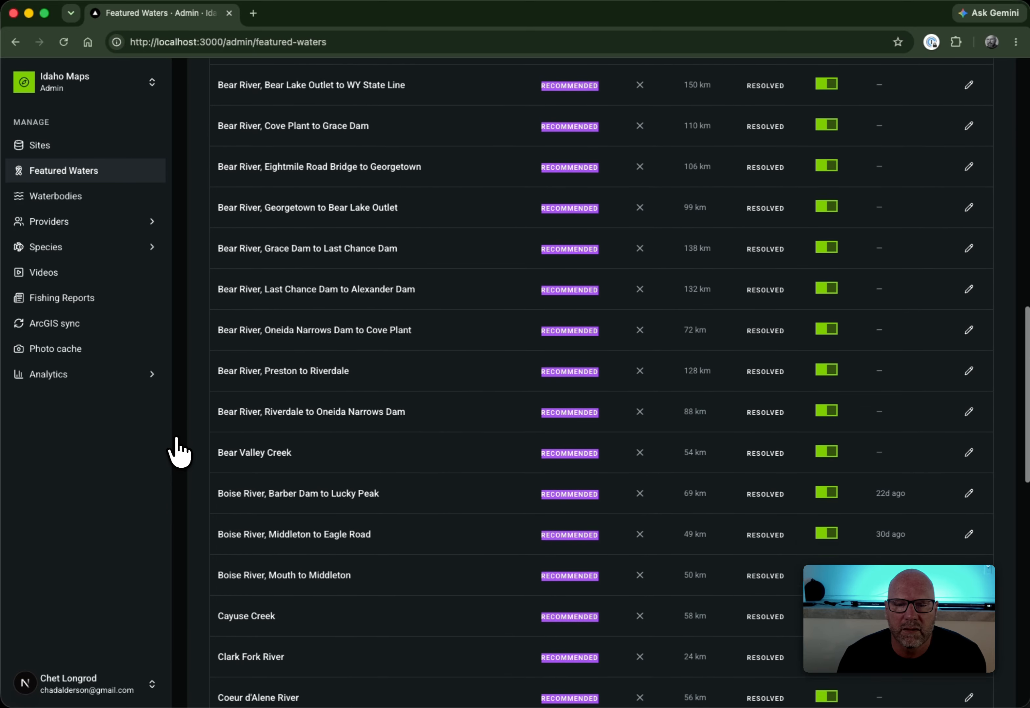
scroll(175, 450, "up", 20)
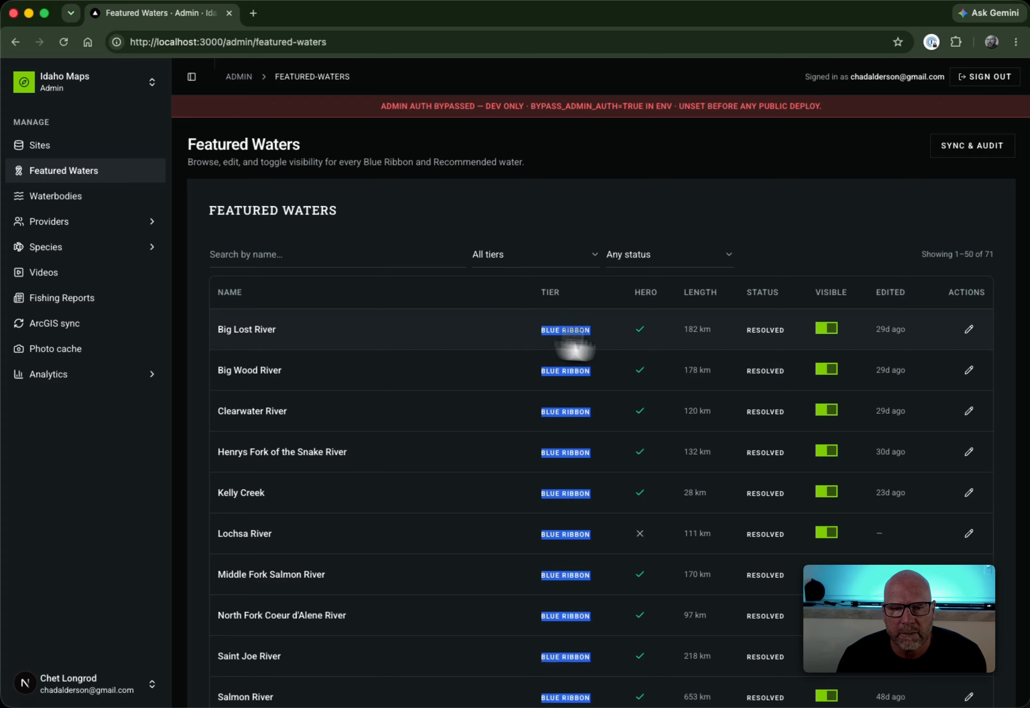
scroll(203, 489, "down", 1)
scroll(206, 500, "down", 5)
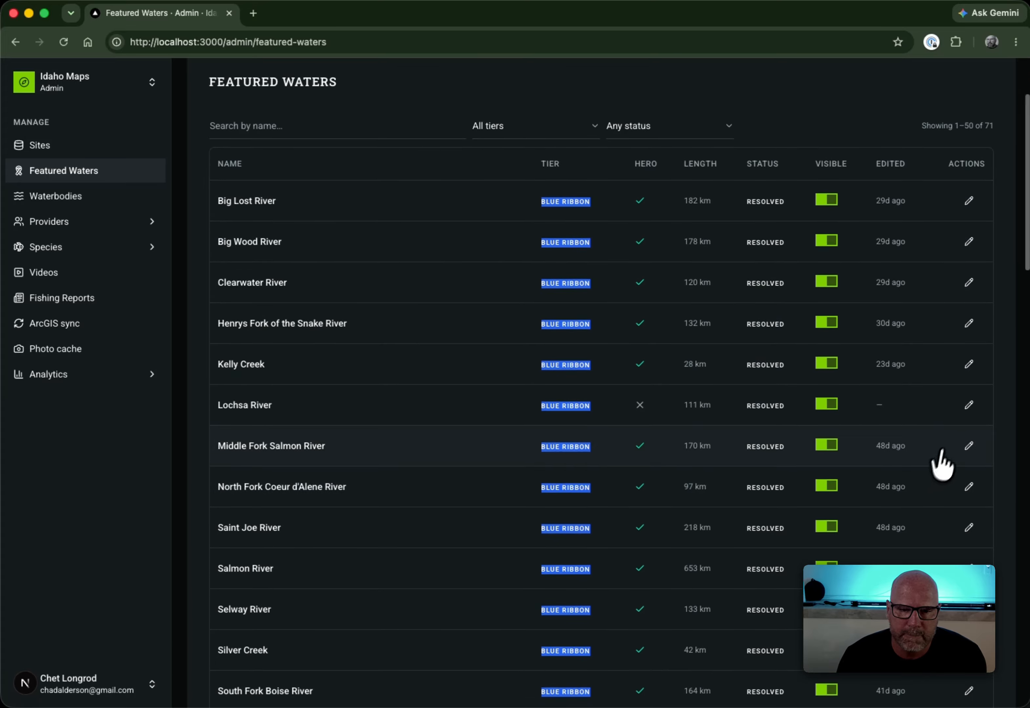
scroll(947, 453, "down", 5)
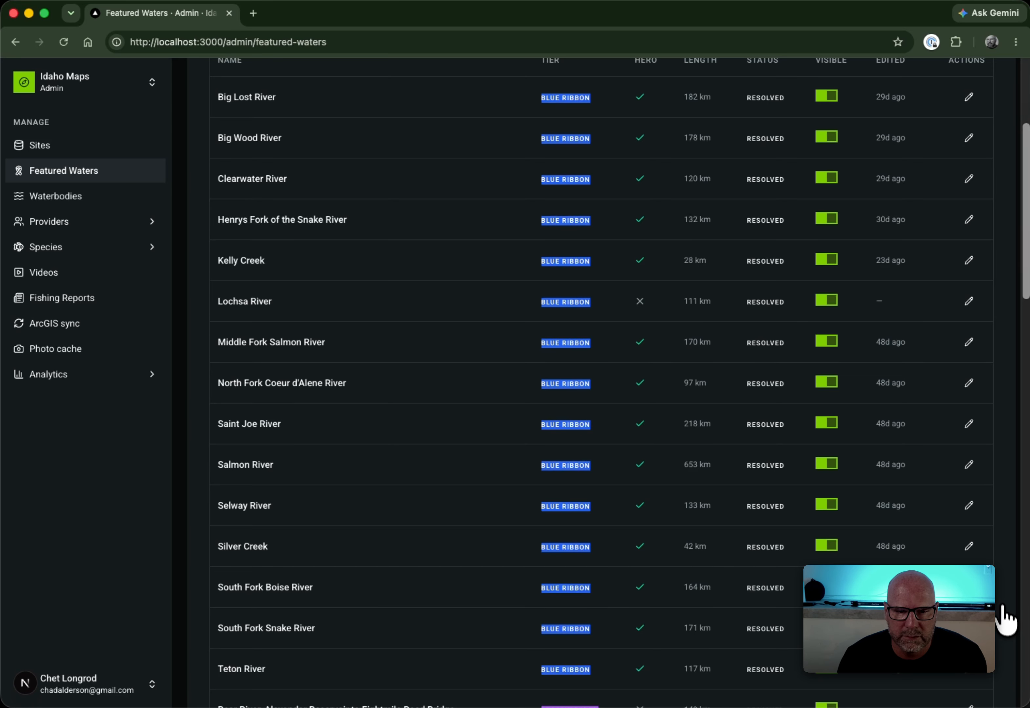
Open the Salmon River record for editing and review its fields, from identity and hero photo to fly patterns, gauges, overview and helpful links
left_click(971, 464)
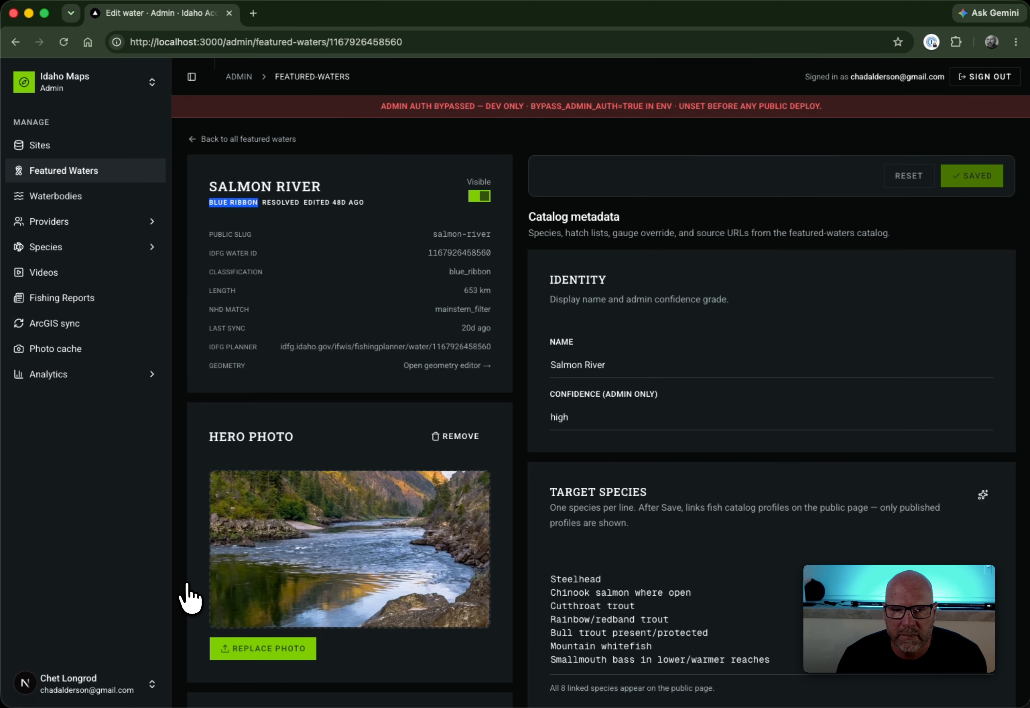
scroll(191, 597, "down", 20)
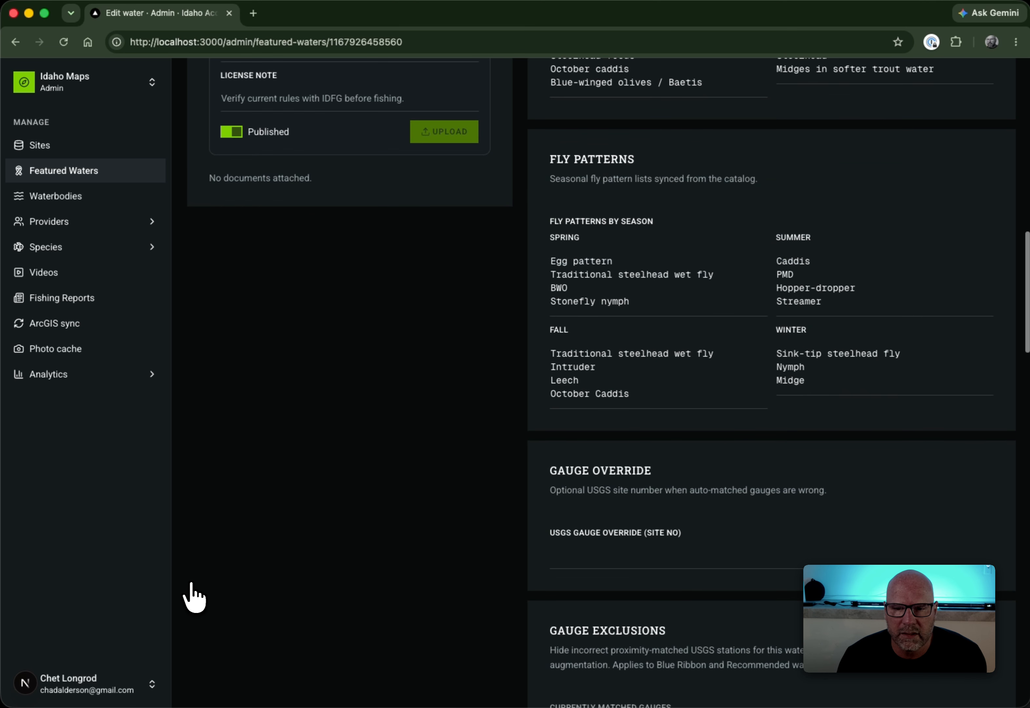
scroll(192, 584, "down", 20)
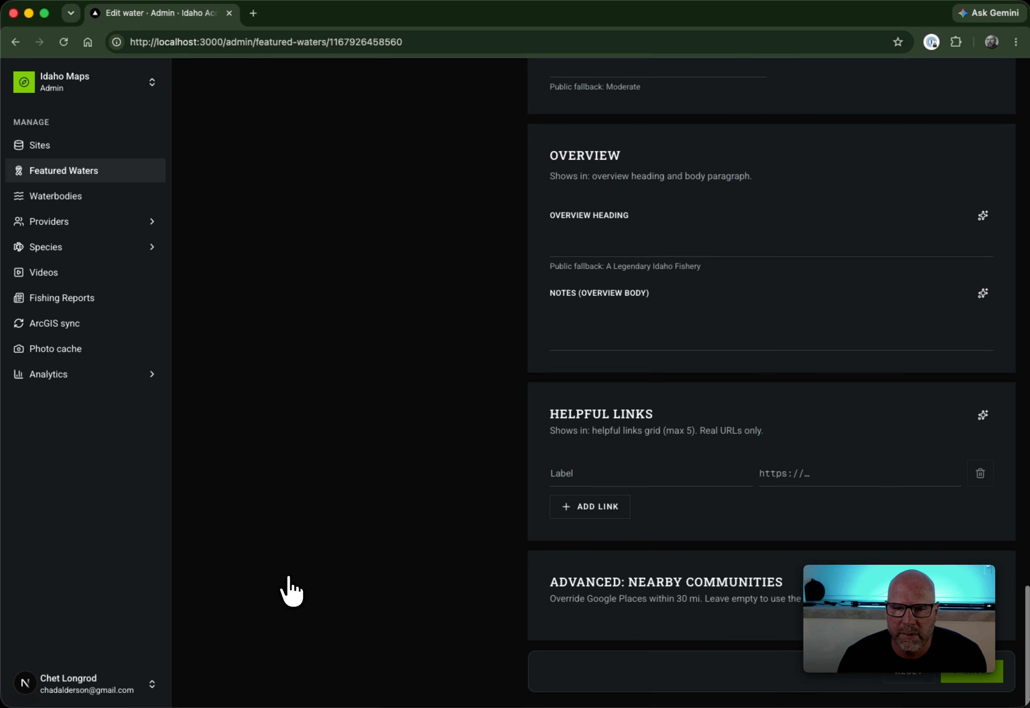
scroll(292, 592, "up", 20)
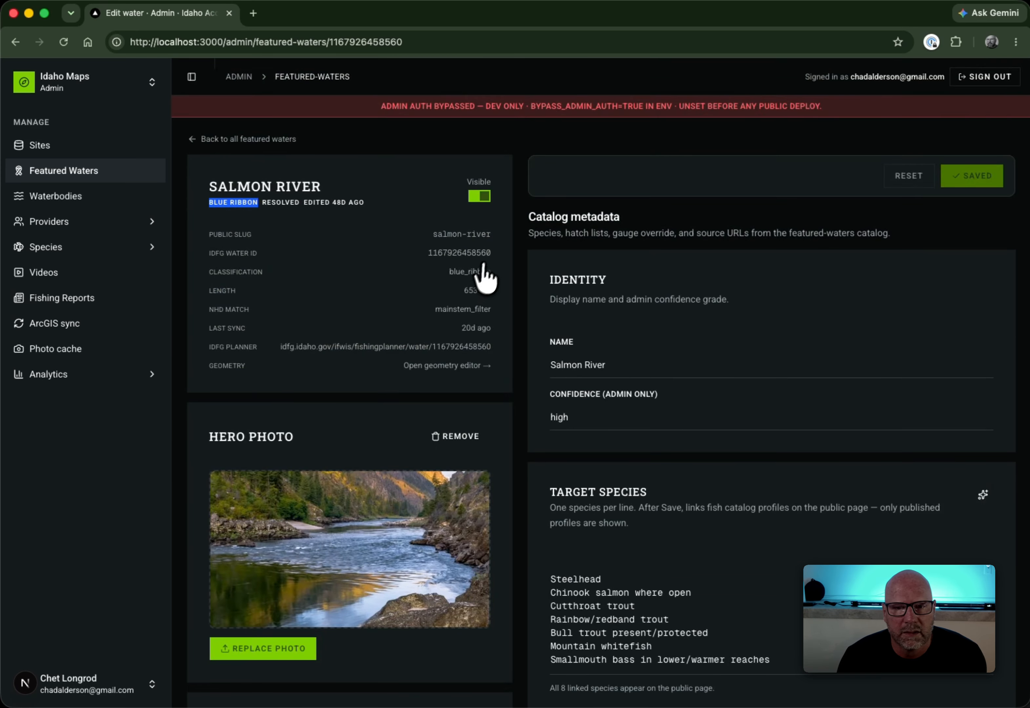
Open the Waterbodies admin list and look through its lakes and reservoirs
left_click(70, 199)
scroll(189, 487, "down", 7)
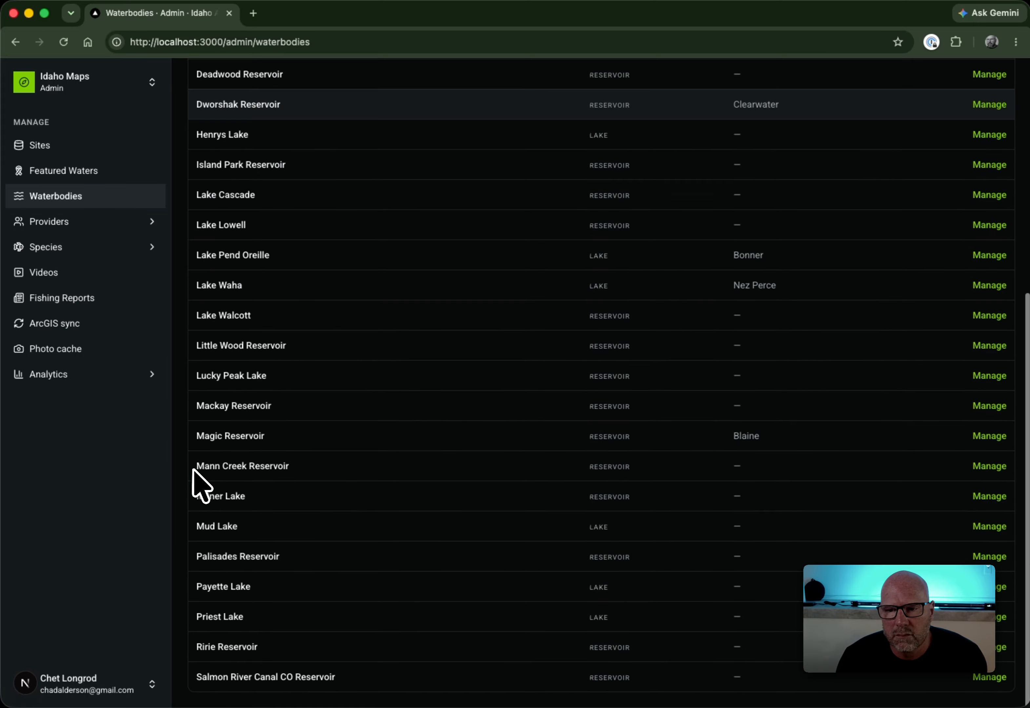
scroll(193, 475, "up", 7)
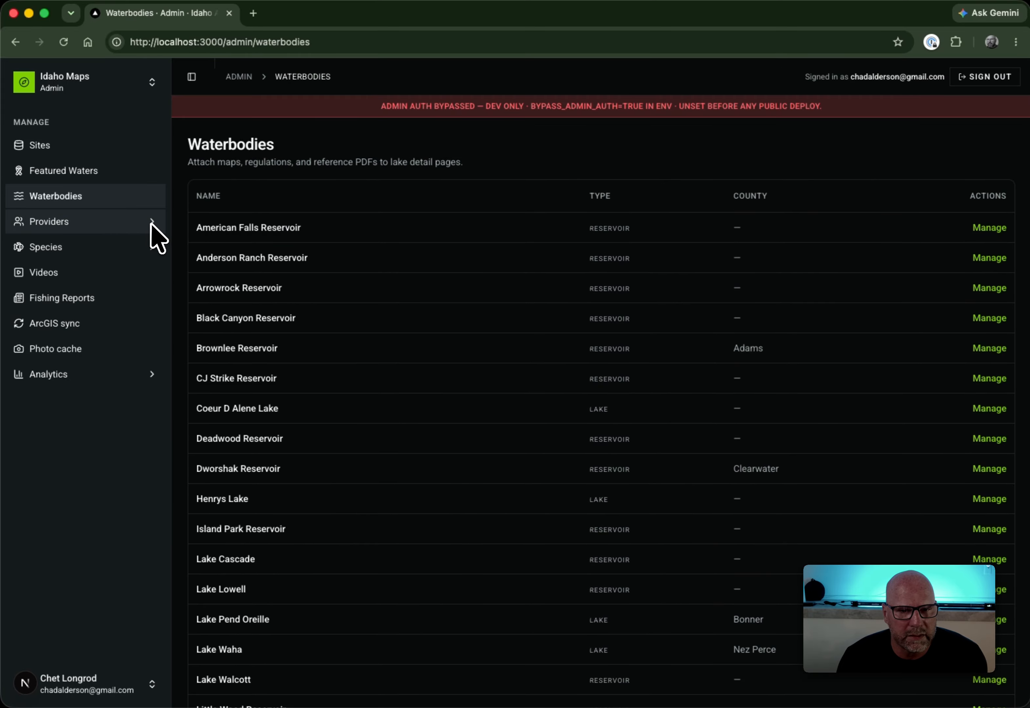
Open the full admin list of providers and look through the guide and outfitter entries
left_click(151, 221)
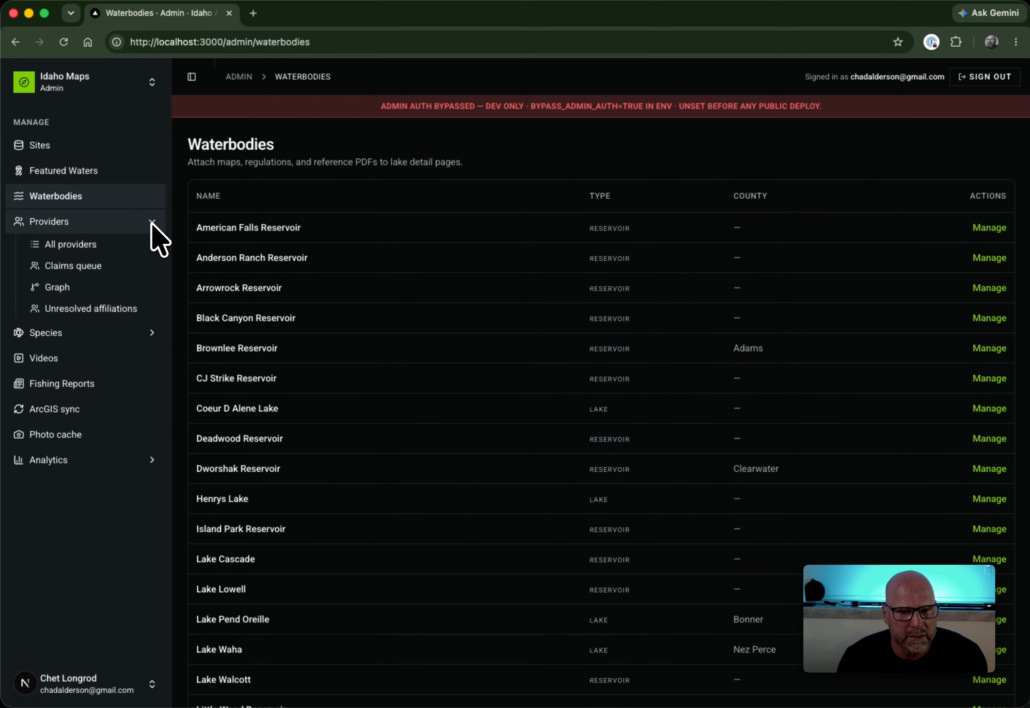
left_click(68, 248)
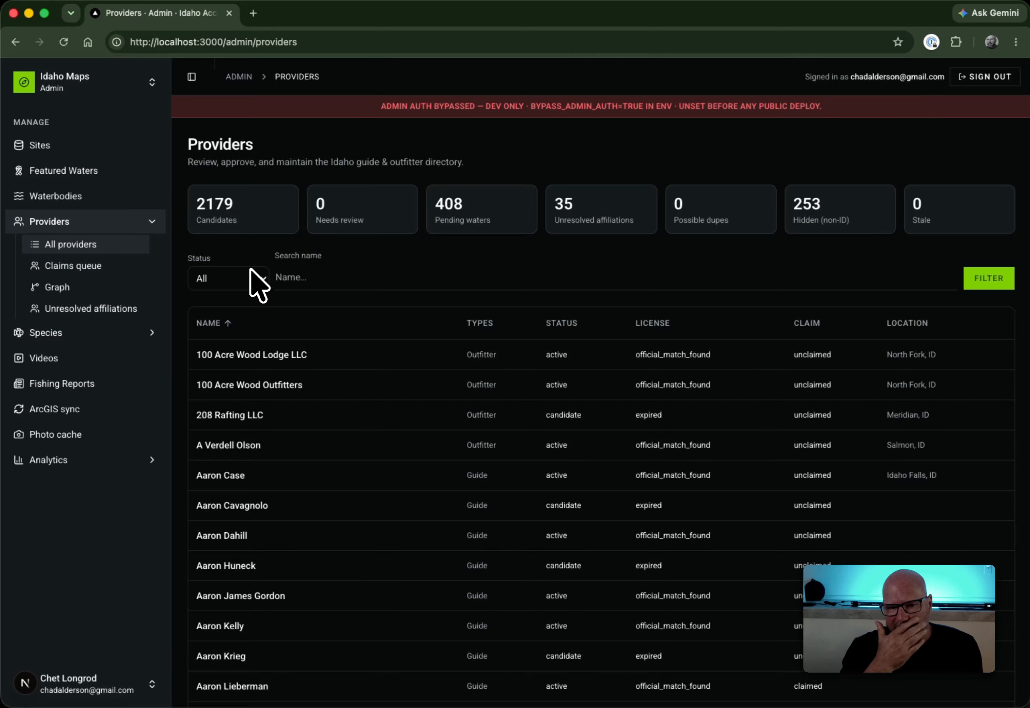
scroll(488, 472, "down", 1)
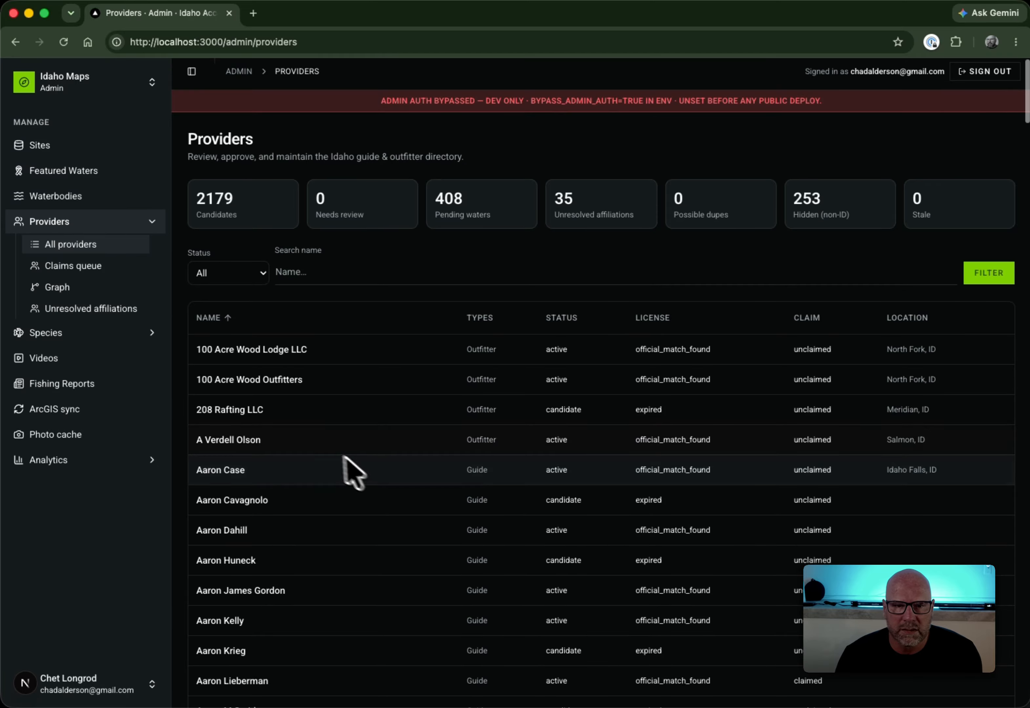
scroll(332, 521, "down", 15)
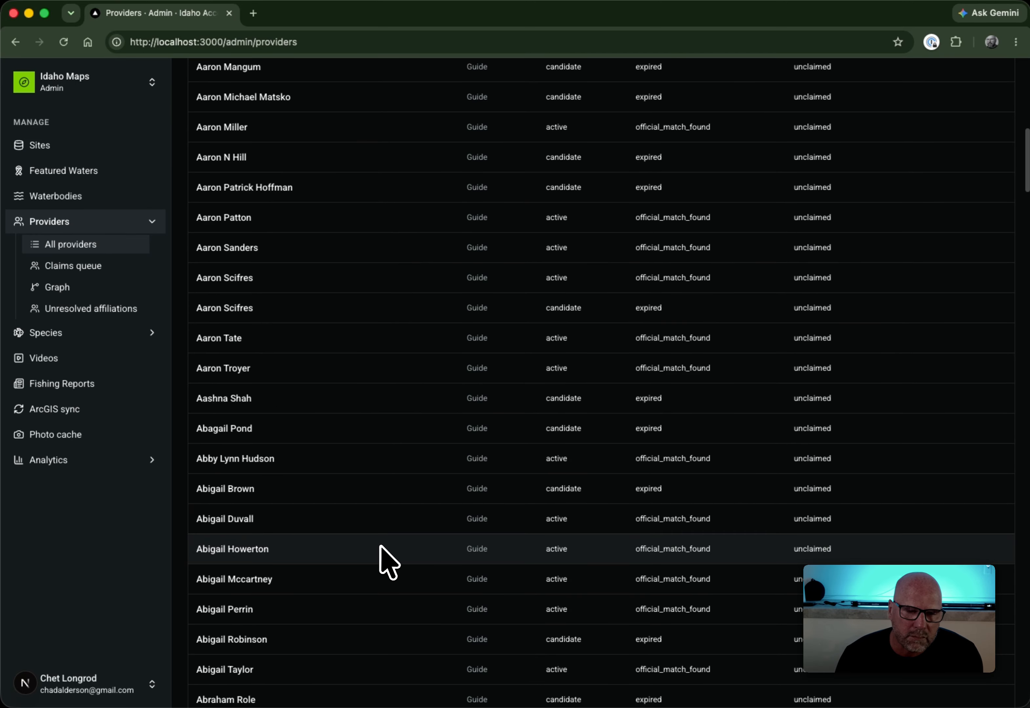
scroll(389, 564, "up", 15)
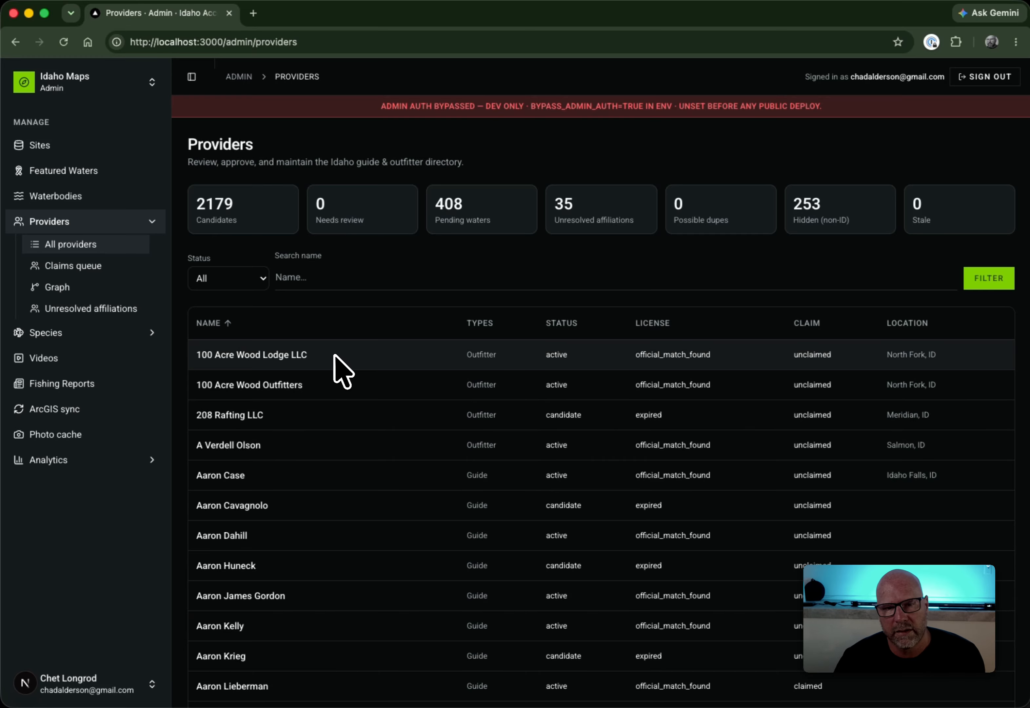
Load the public site at localhost:3000 in a new browser tab and open its guides and outfitters directory
left_click(194, 41)
key("super+c")
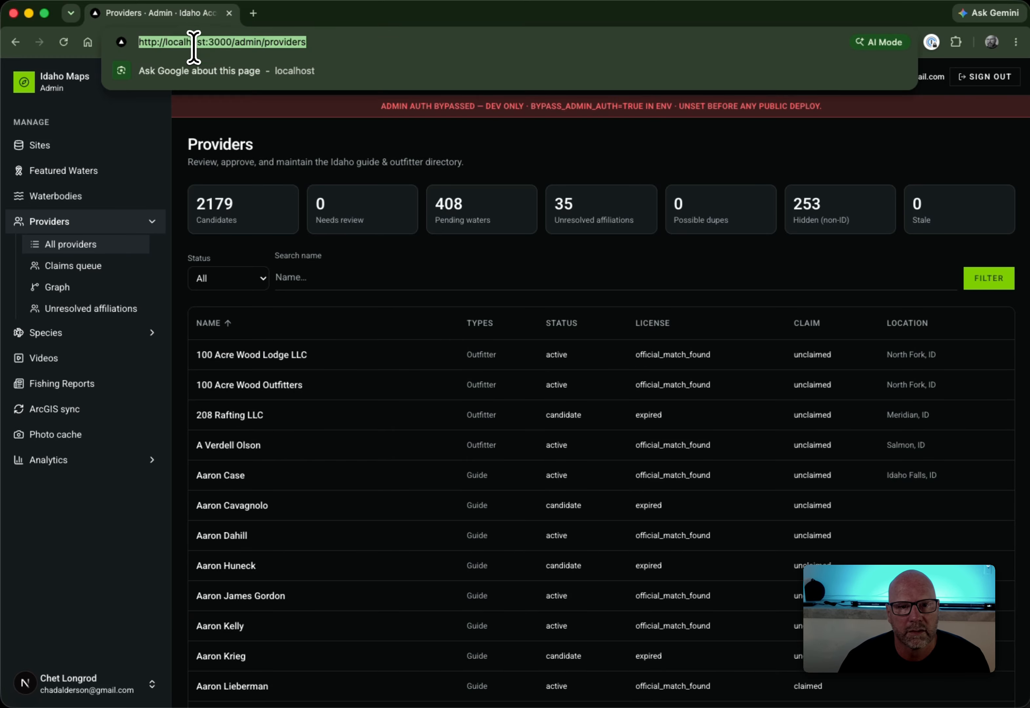
left_click(254, 15)
key("super+v")
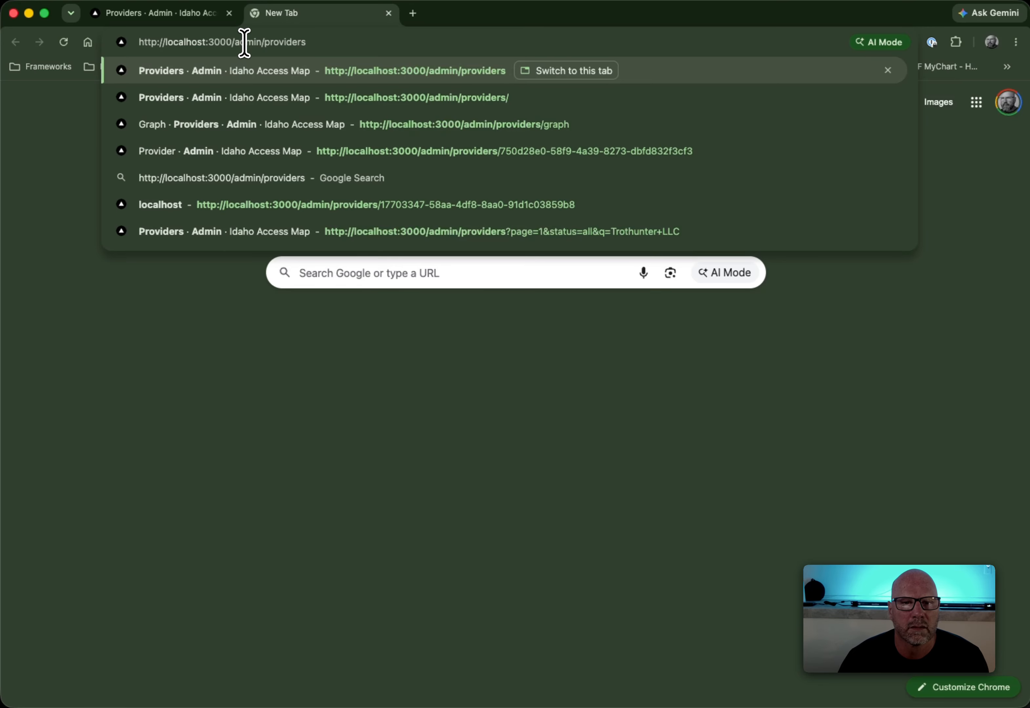
key("BackSpace")
key("Return")
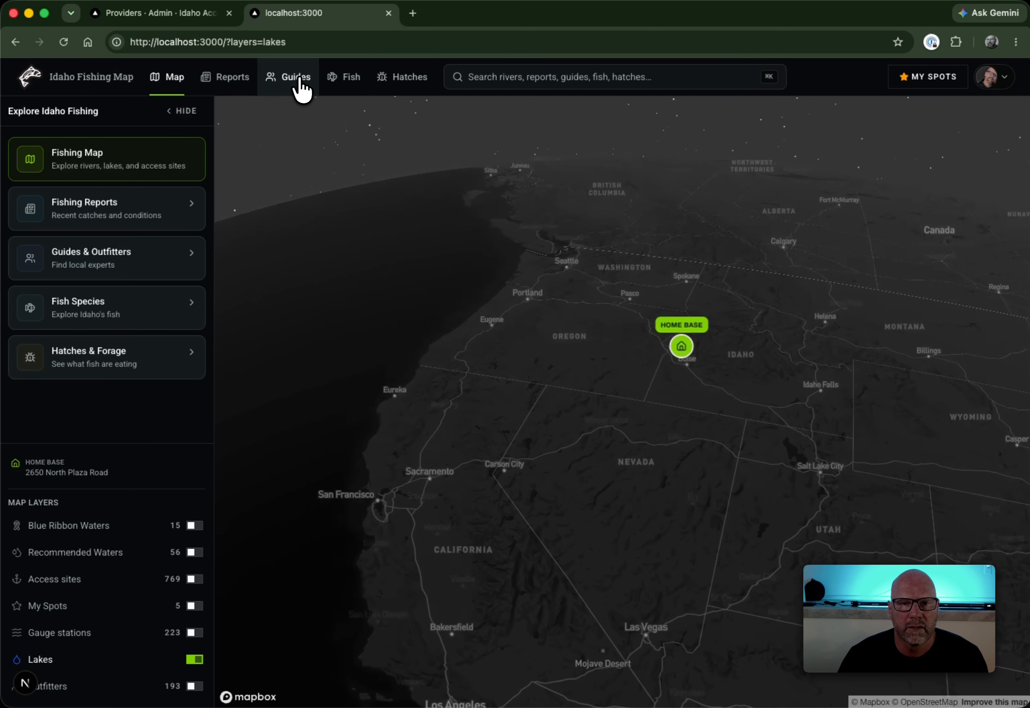
left_click(296, 77)
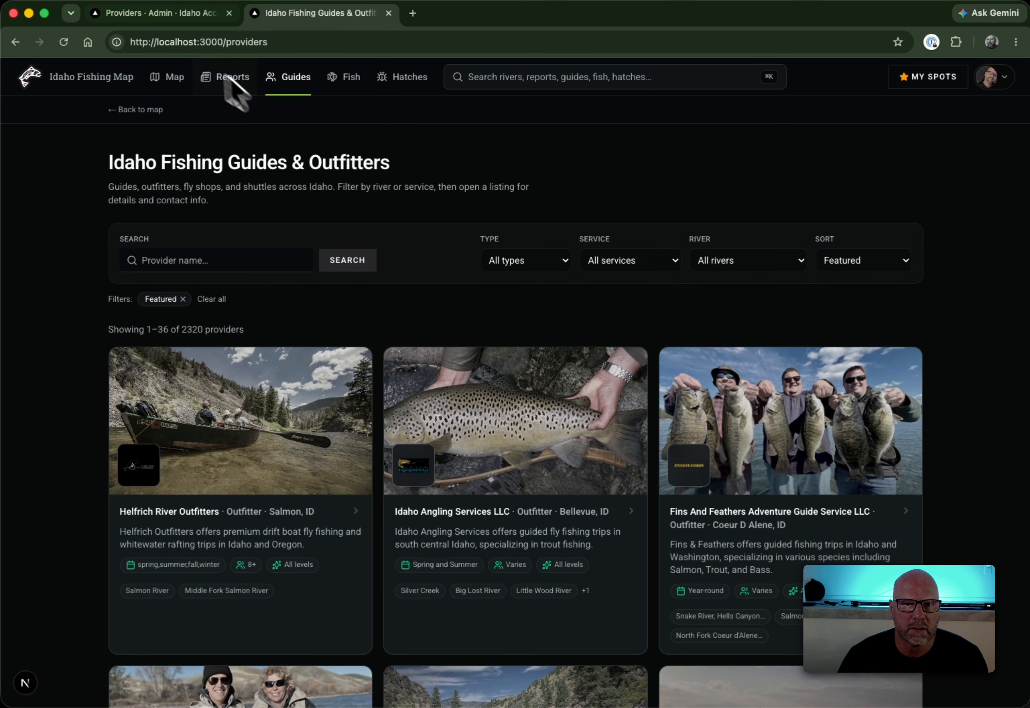
Check the admin provider list against the public guides directory and browse down the public listings
left_click(184, 16)
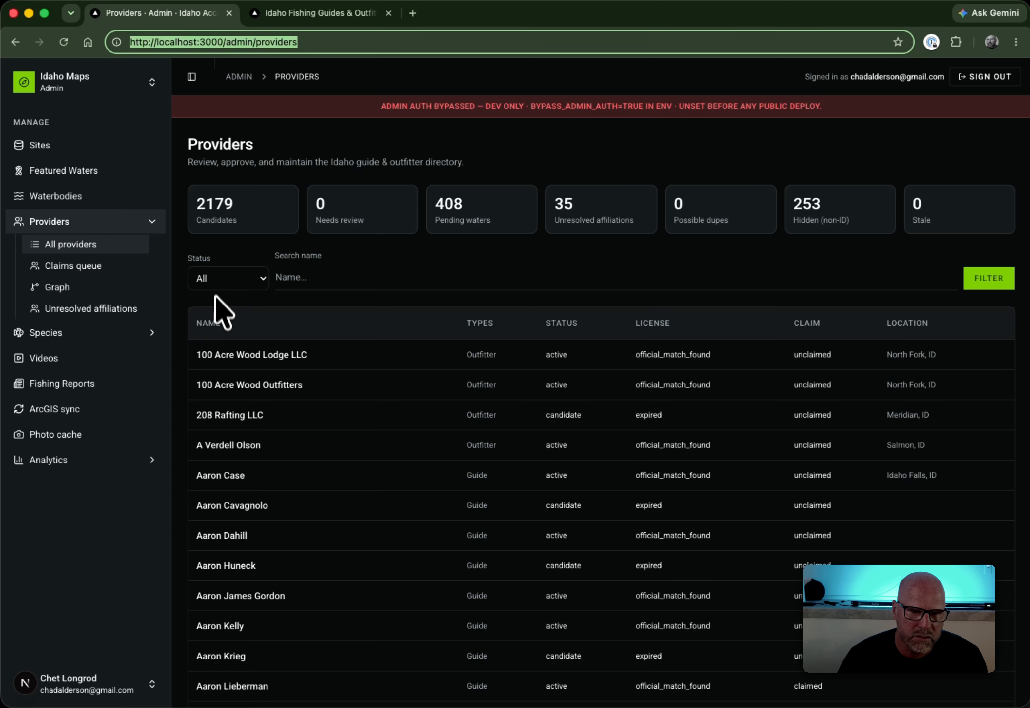
left_click(303, 18)
scroll(949, 545, "down", 10)
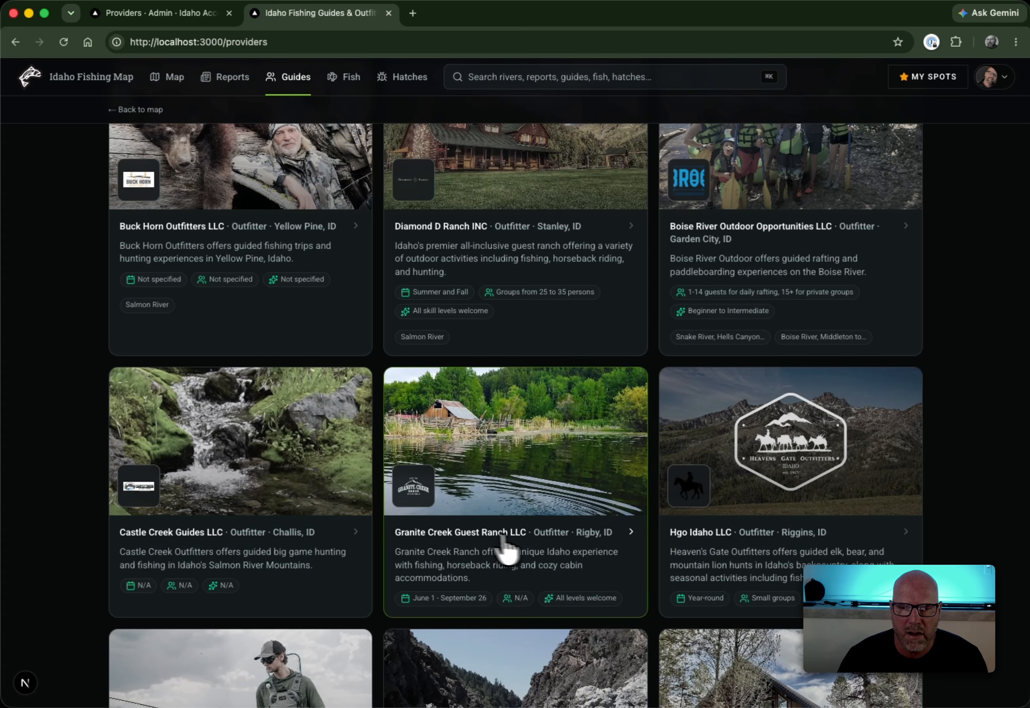
Open the Granite Creek Guest Ranch LLC profile and review its overview, common questions, services, waters and contact options
left_click(428, 532)
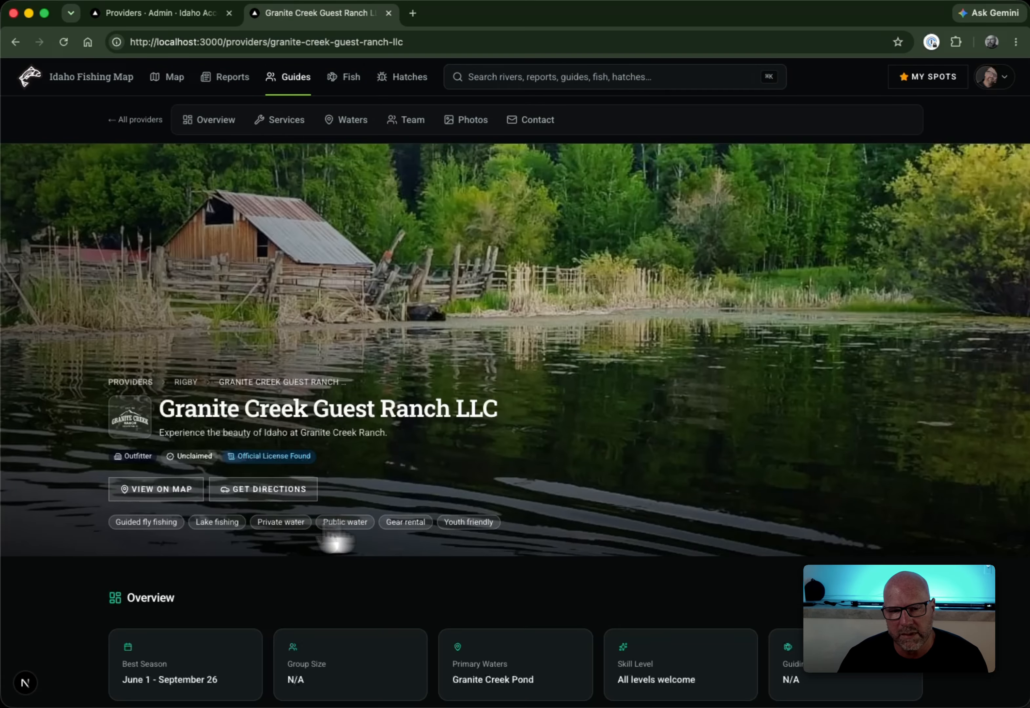
scroll(74, 615, "down", 5)
scroll(69, 622, "down", 5)
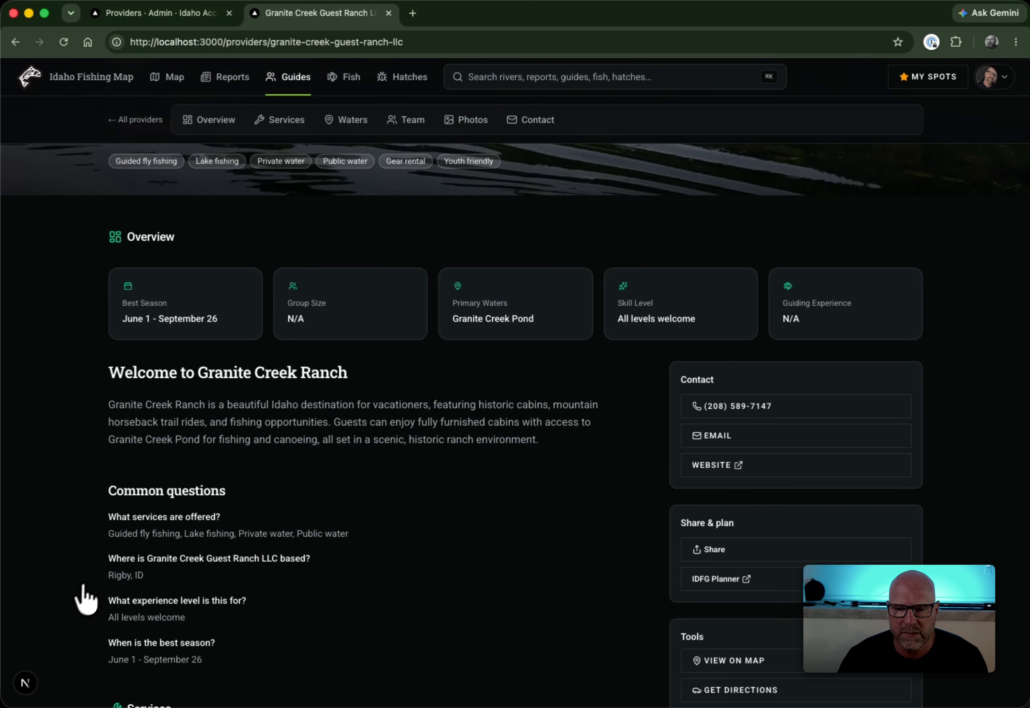
scroll(64, 593, "down", 4)
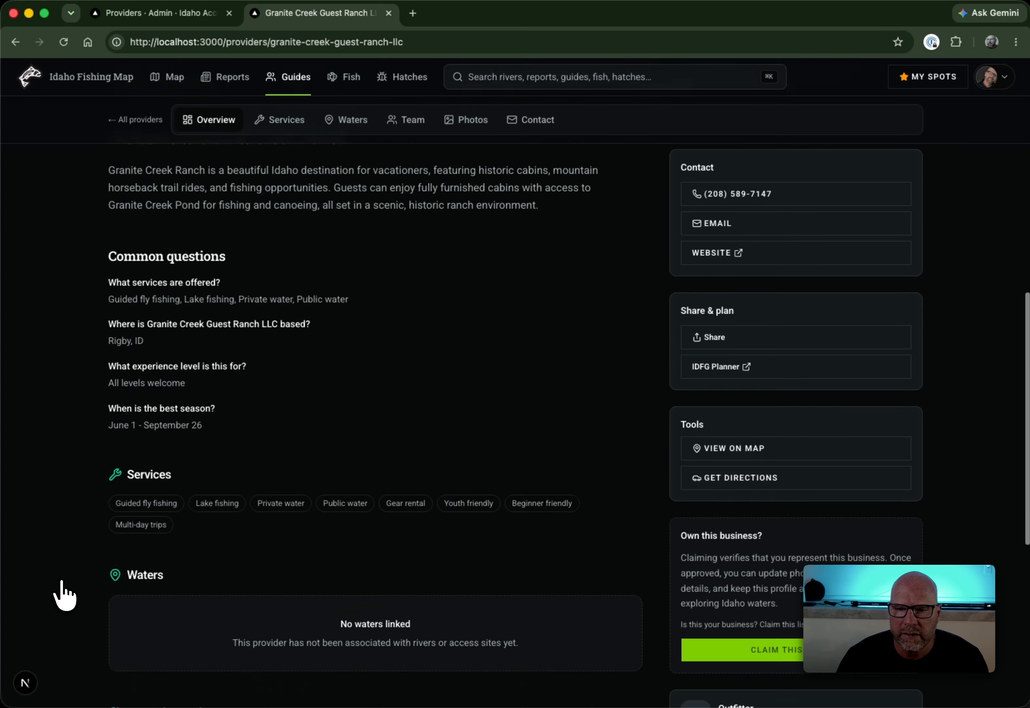
scroll(357, 467, "up", 15)
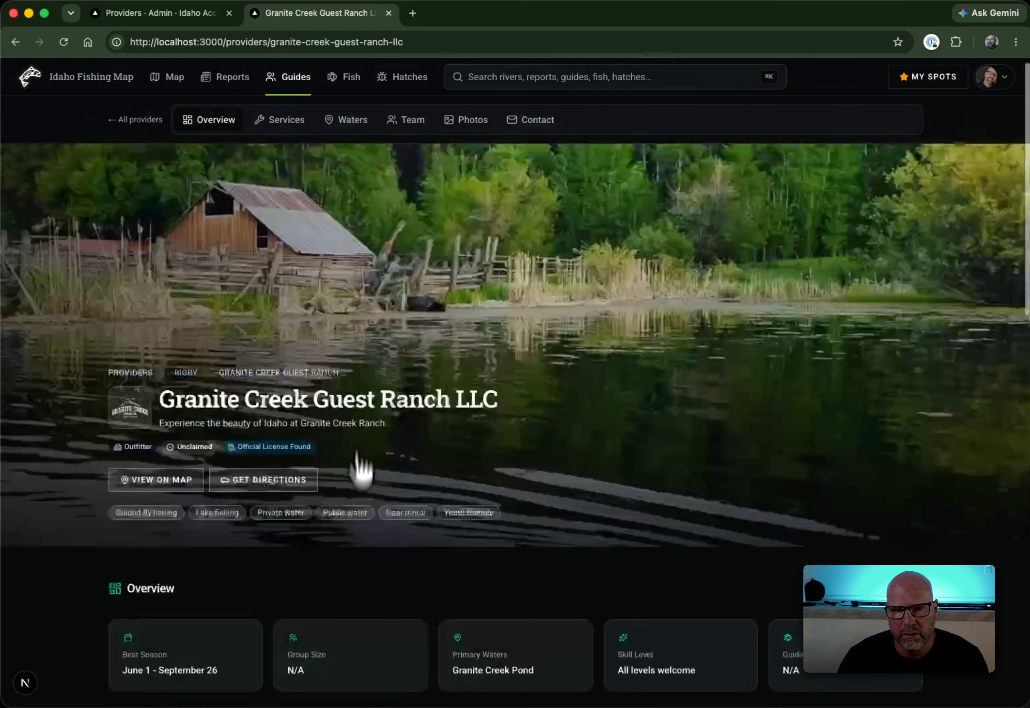
Open the claim form for the Granite Creek Guest Ranch LLC listing and review its fields and verification stages
scroll(474, 487, "down", 15)
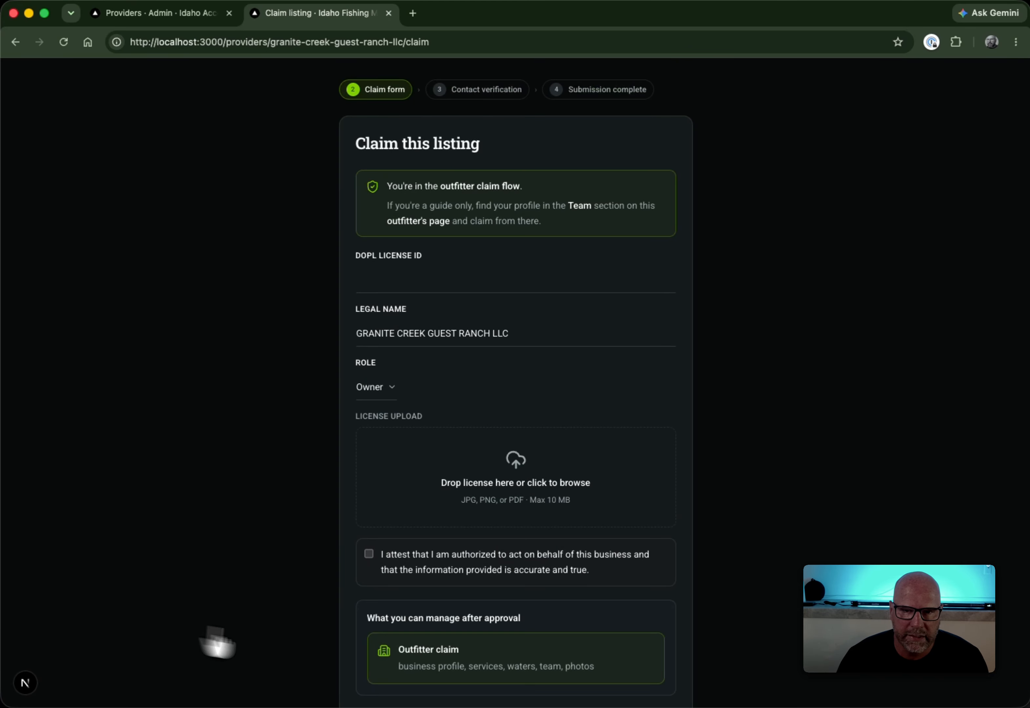
scroll(516, 471, "down", 2)
scroll(601, 539, "up", 2)
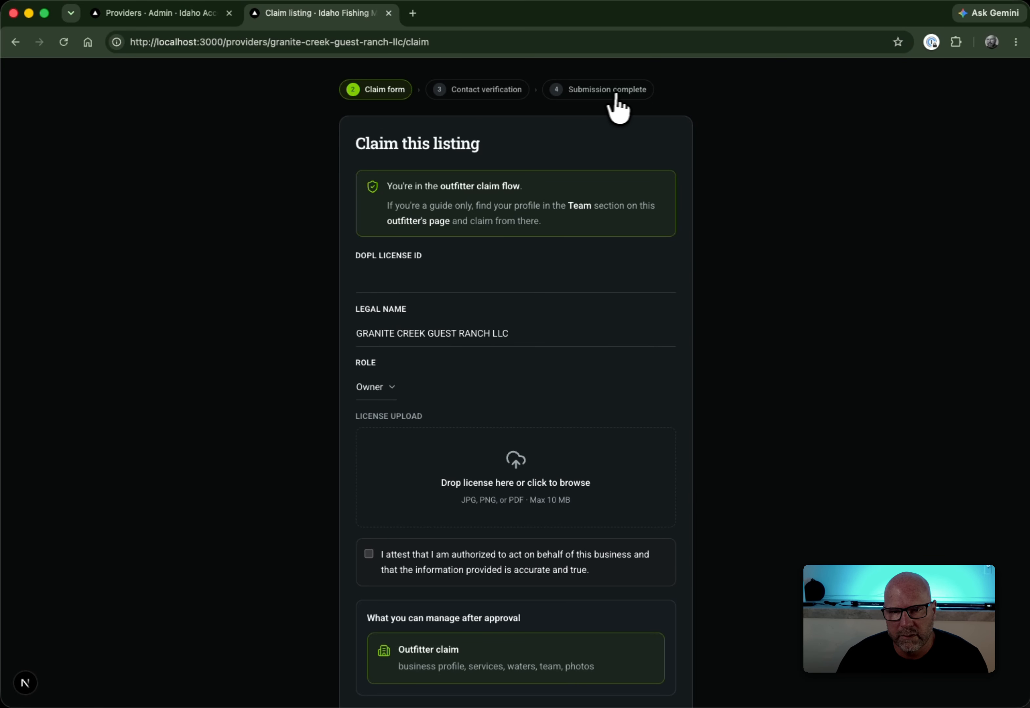
Return to the admin tab, open the provider claims queue and show the approved claims
left_click(155, 14)
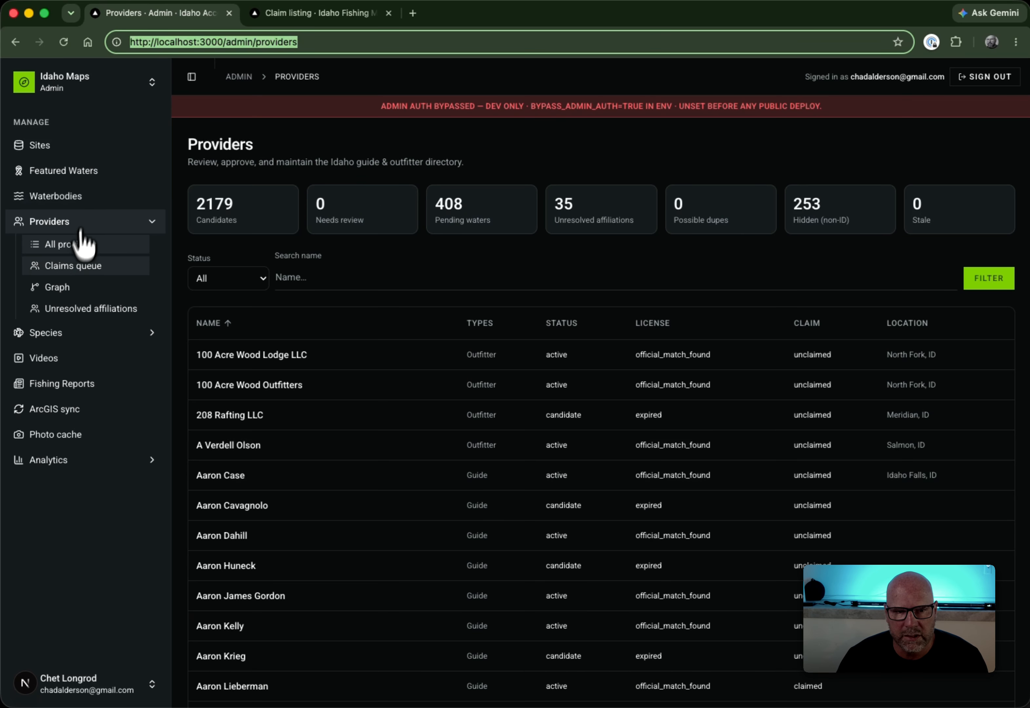
left_click(83, 266)
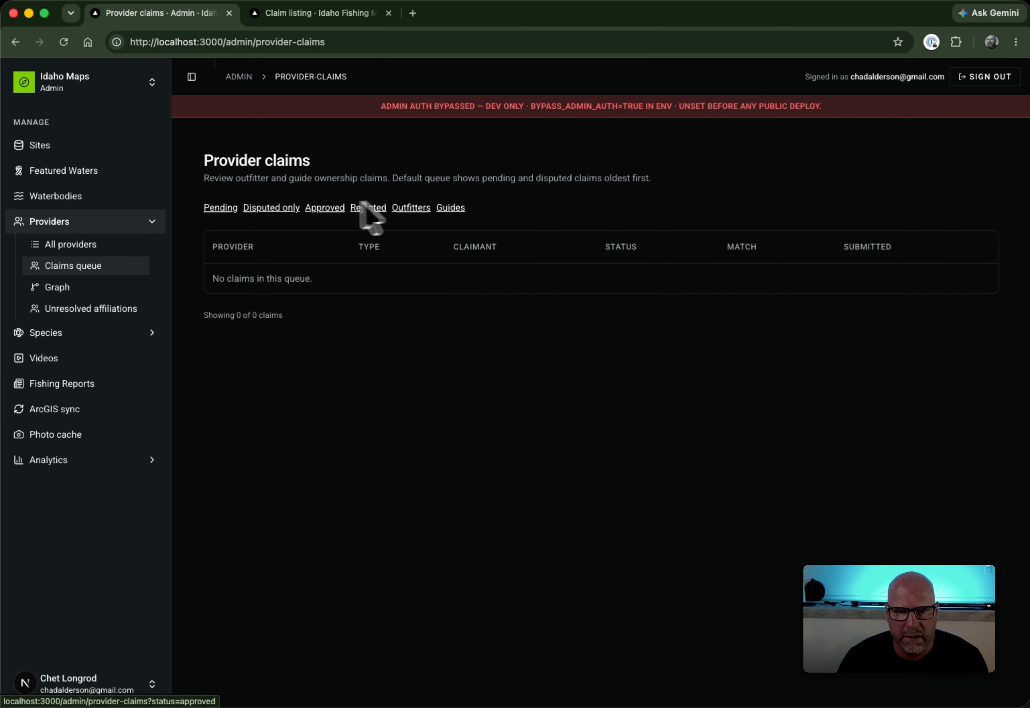
left_click(317, 207)
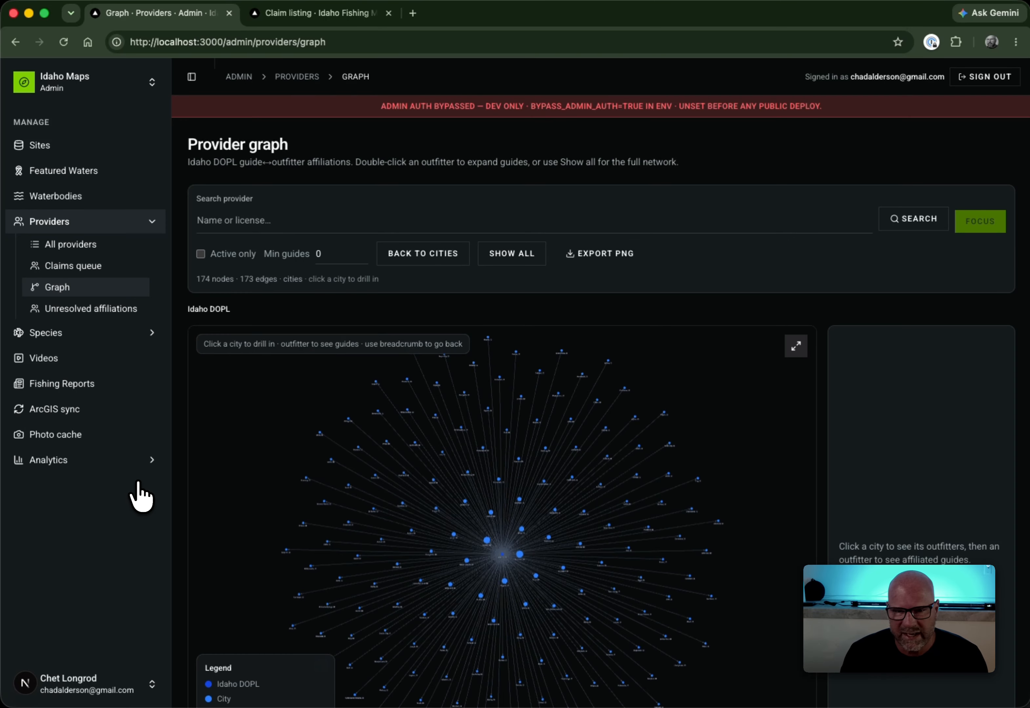
Enlarge the provider graph to full screen, look over the Idaho DOPL city network and drill into Salmon, ID
scroll(180, 484, "down", 3)
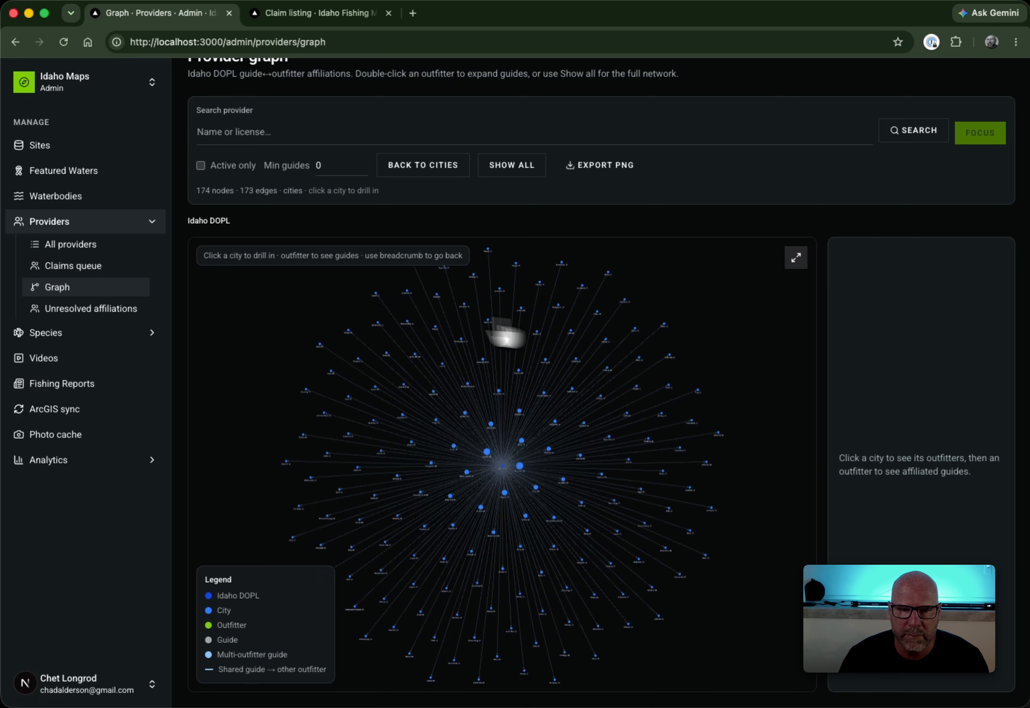
left_click(795, 259)
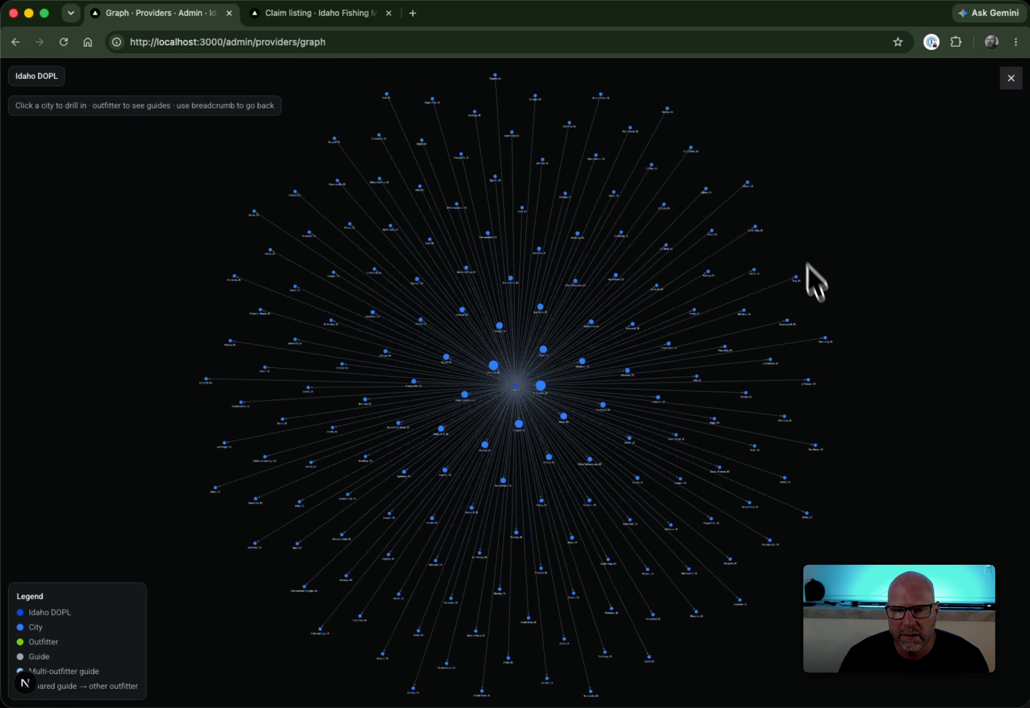
scroll(489, 400, "up", 5)
scroll(489, 399, "up", 5)
scroll(805, 352, "down", 3)
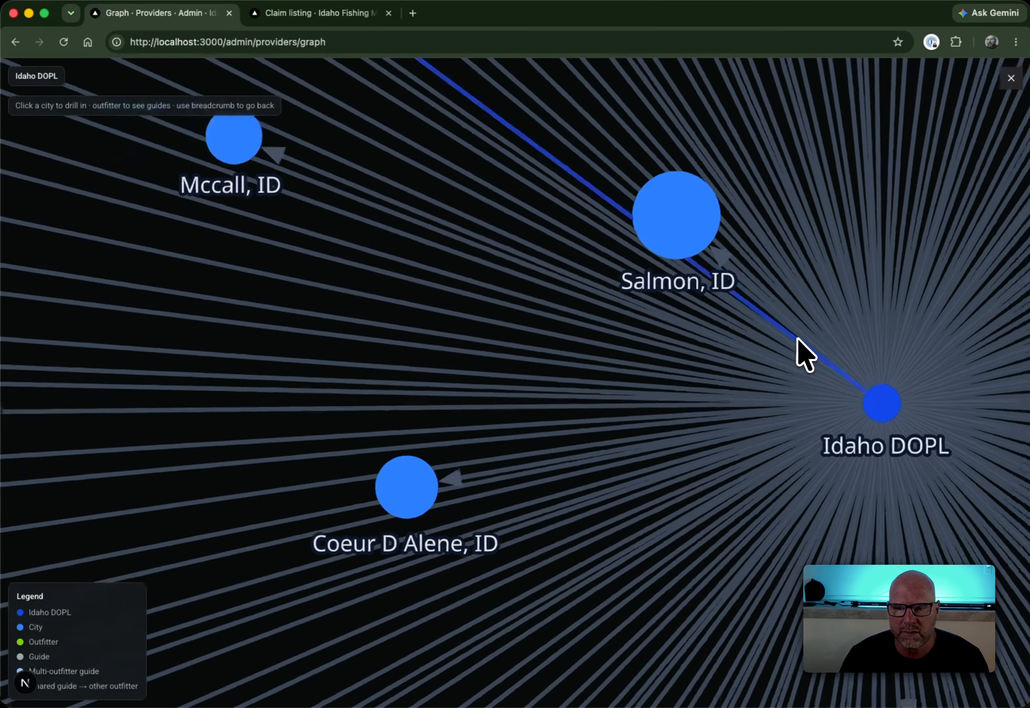
scroll(843, 340, "down", 5)
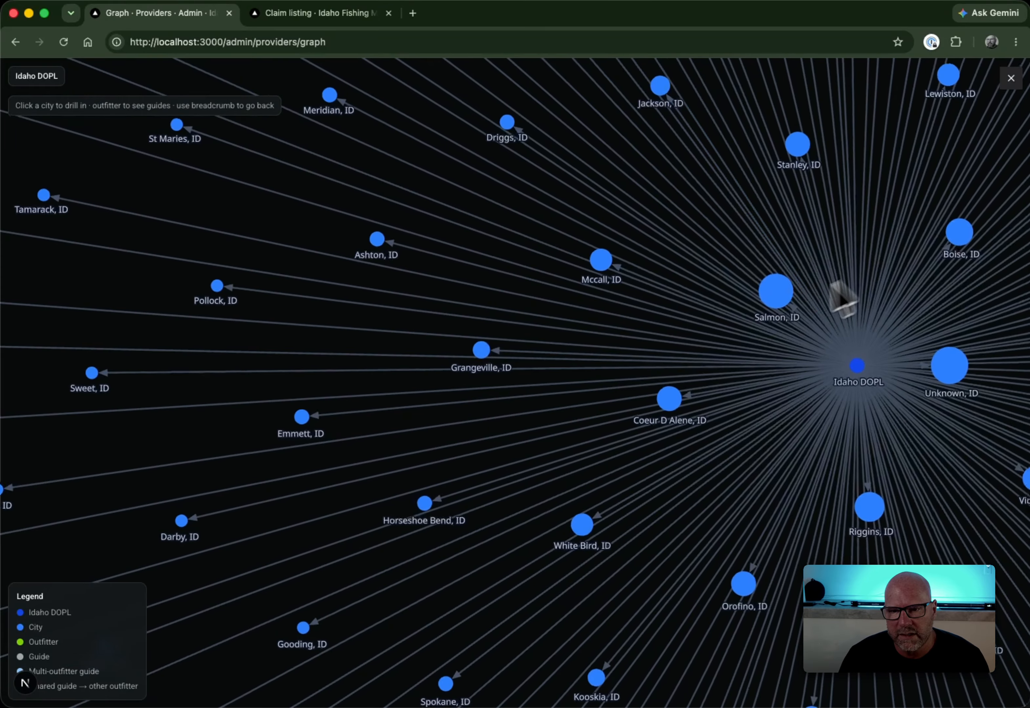
left_click_drag(844, 298, 494, 515)
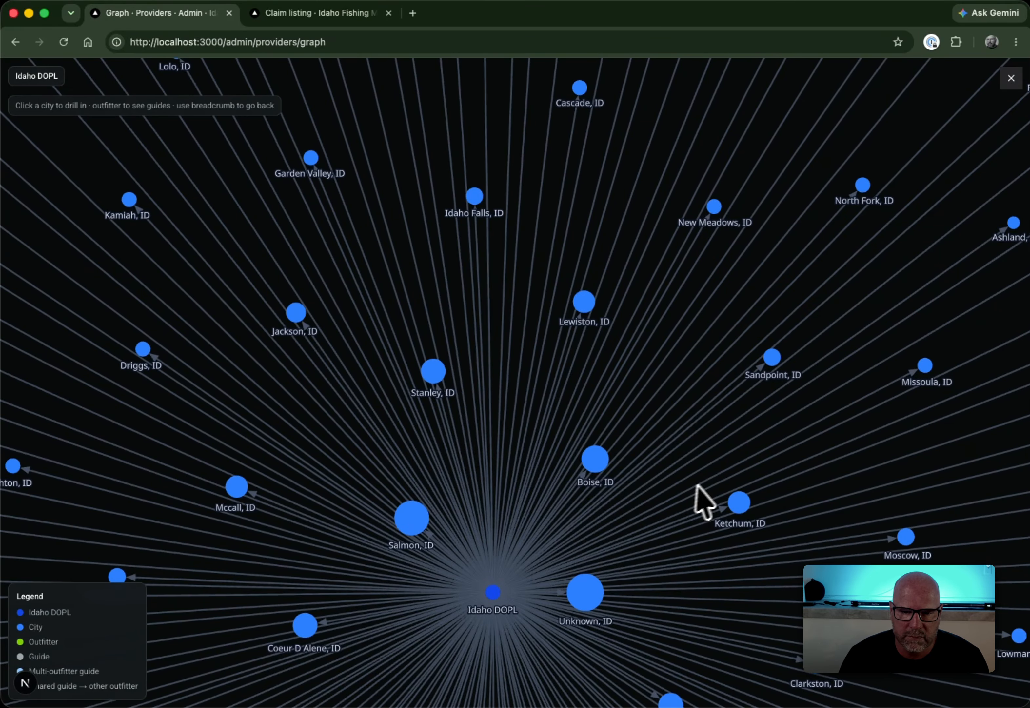
left_click(416, 516)
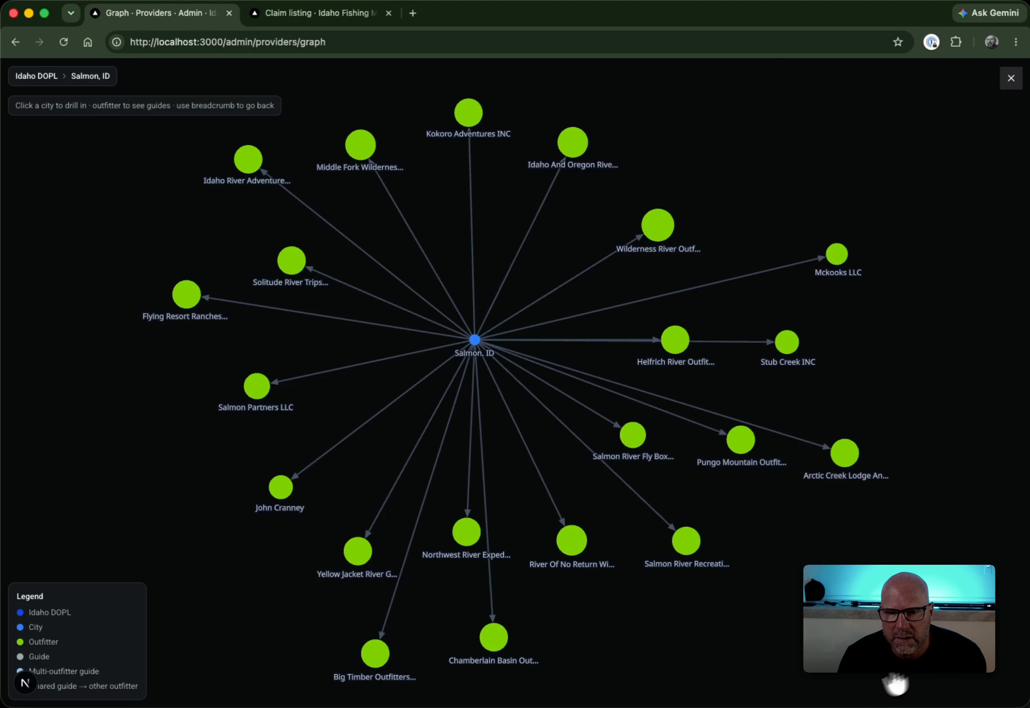
Open Helfrich River Outfitters in the Salmon, ID graph and examine its affiliated guides and shared outfitters
left_click(672, 344)
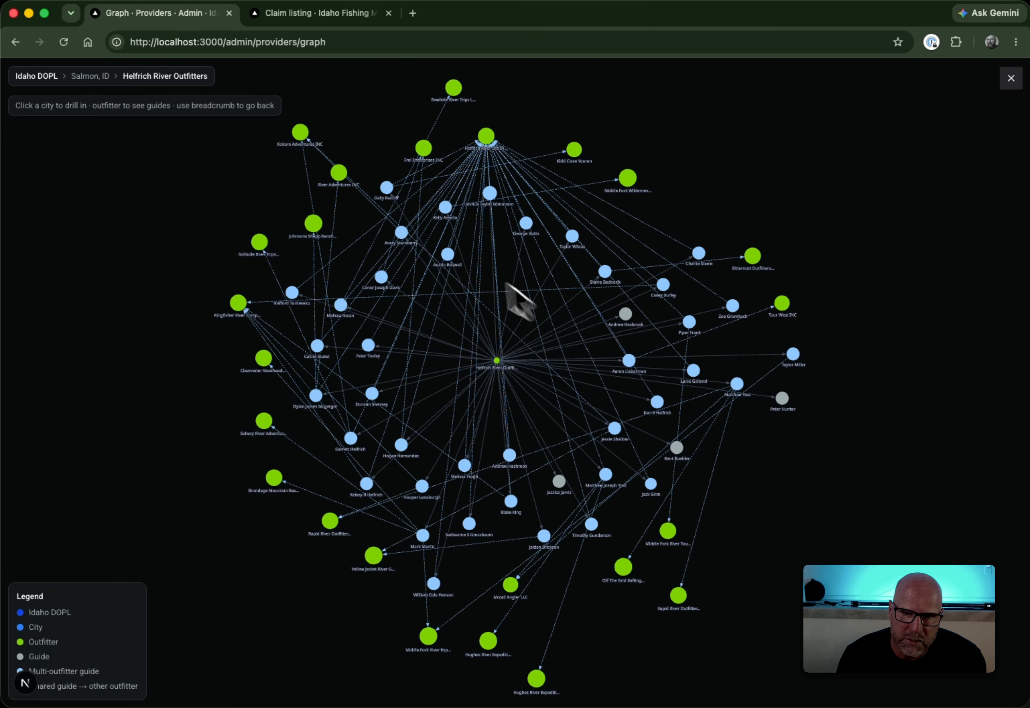
scroll(496, 361, "up", 5)
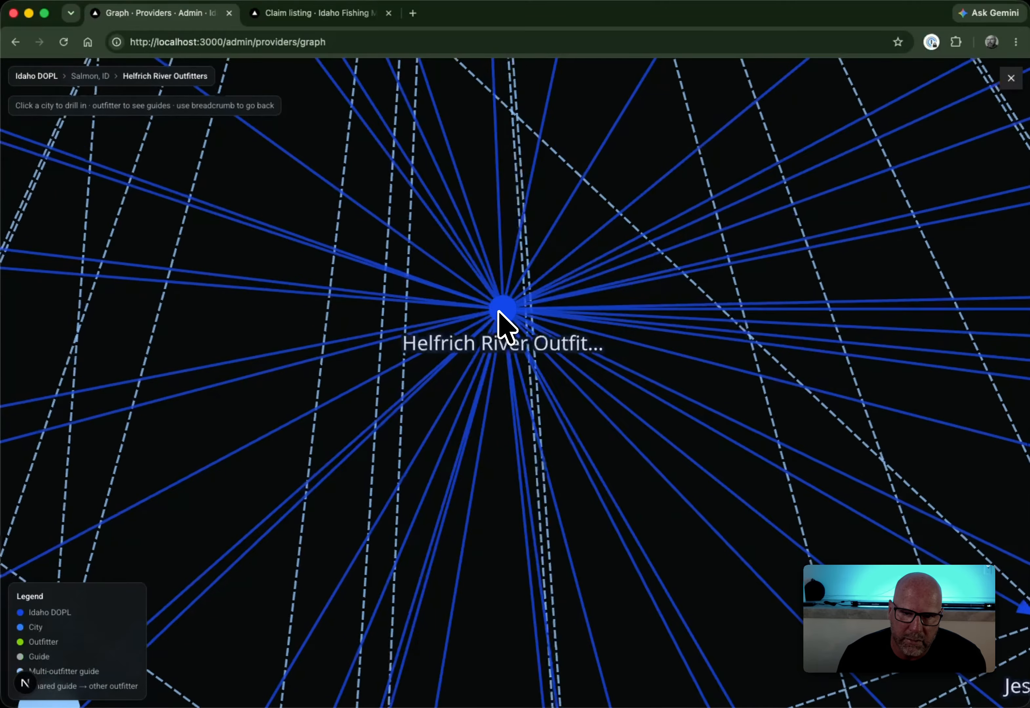
scroll(501, 314, "down", 3)
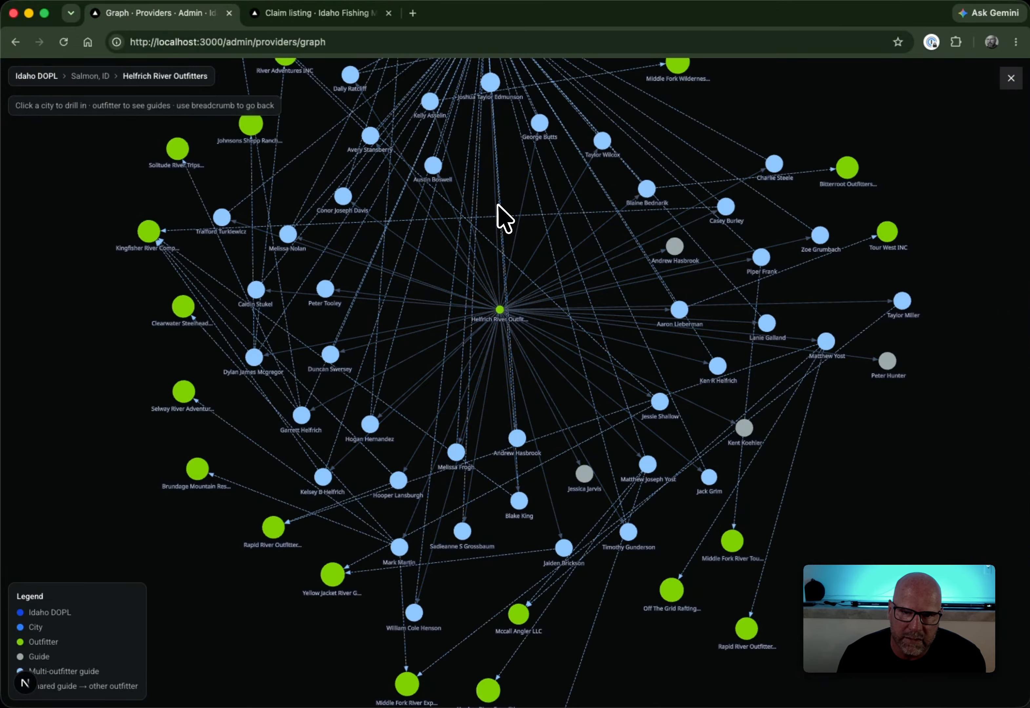
left_click_drag(503, 219, 509, 355)
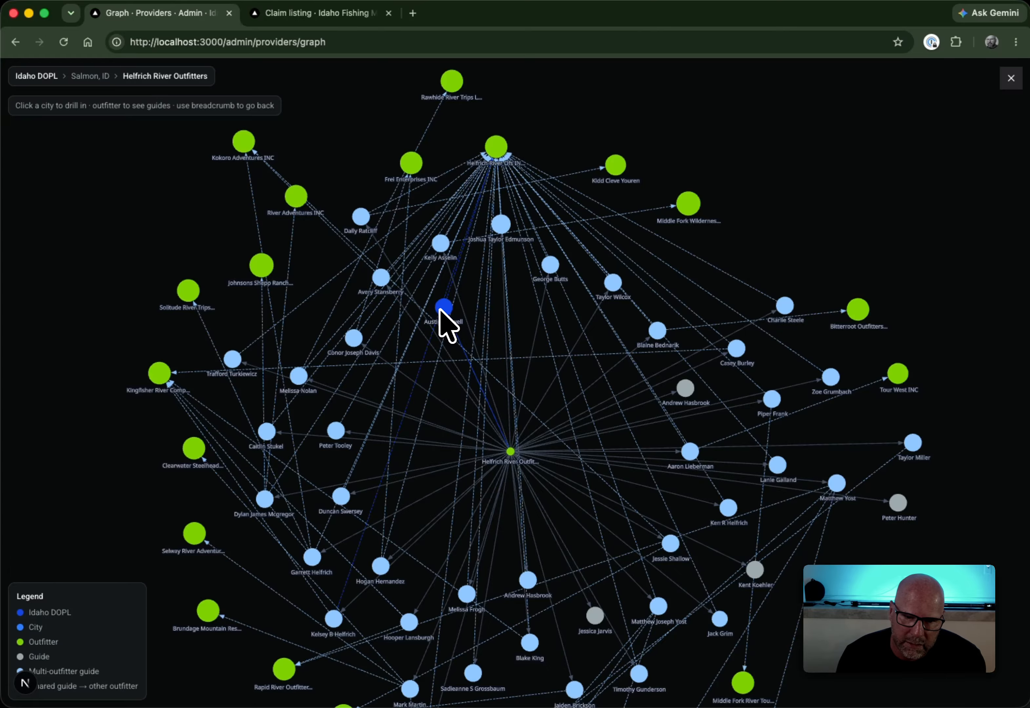
Follow a multi-outfitter guide's affiliations to River Adventures INC and through connected outfitters to Mountain River Outfitters LLC
left_click(264, 500)
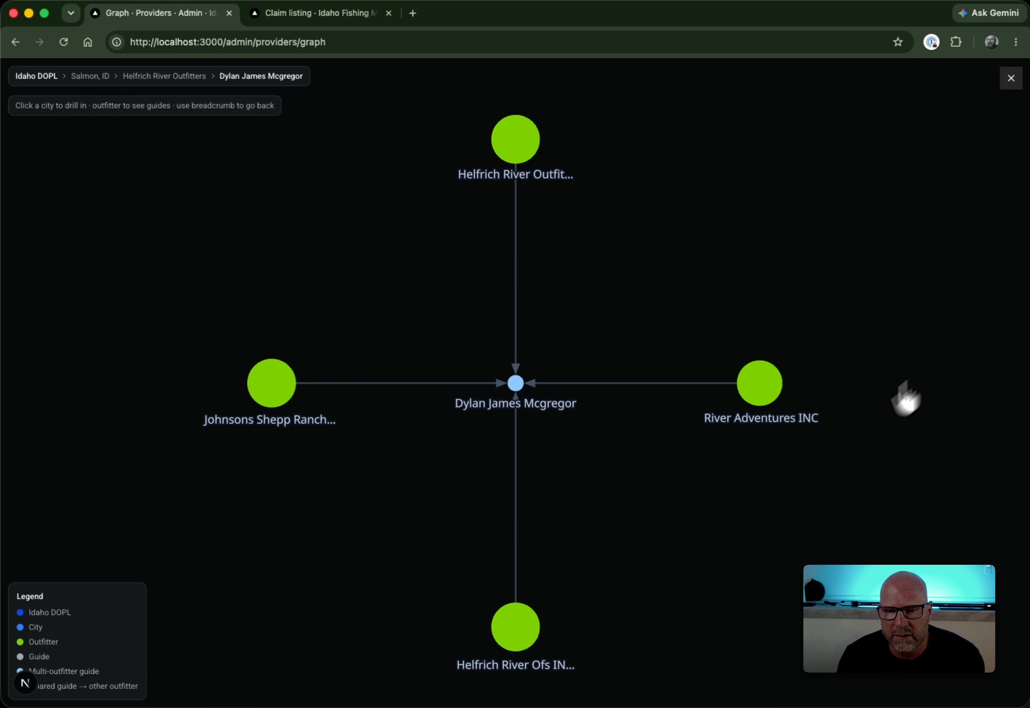
left_click(756, 407)
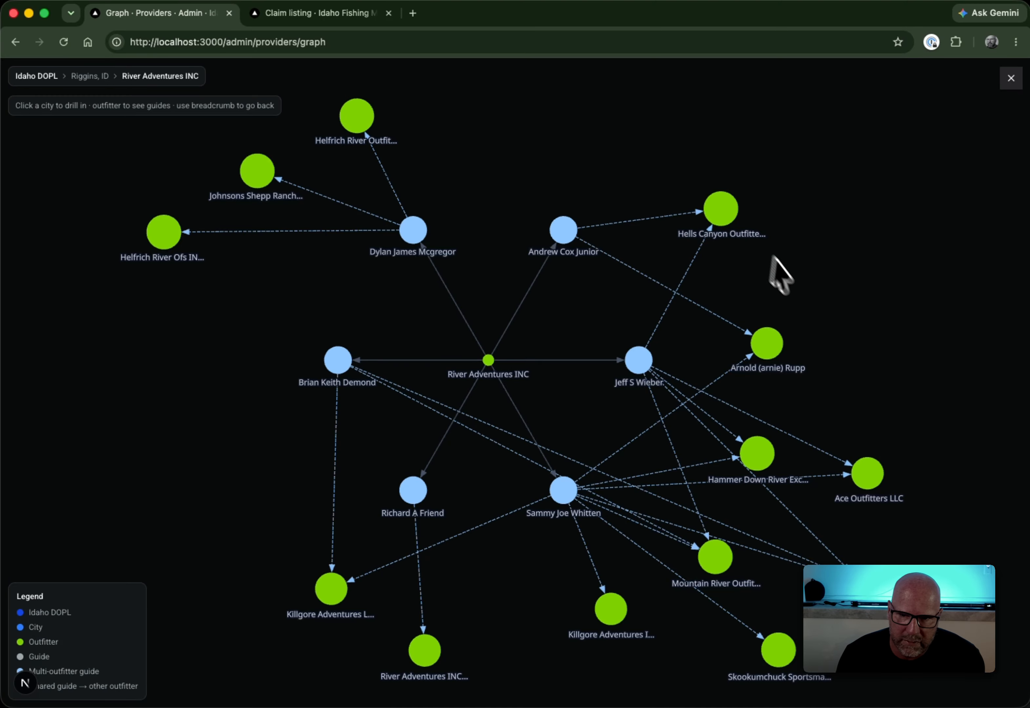
left_click(772, 349)
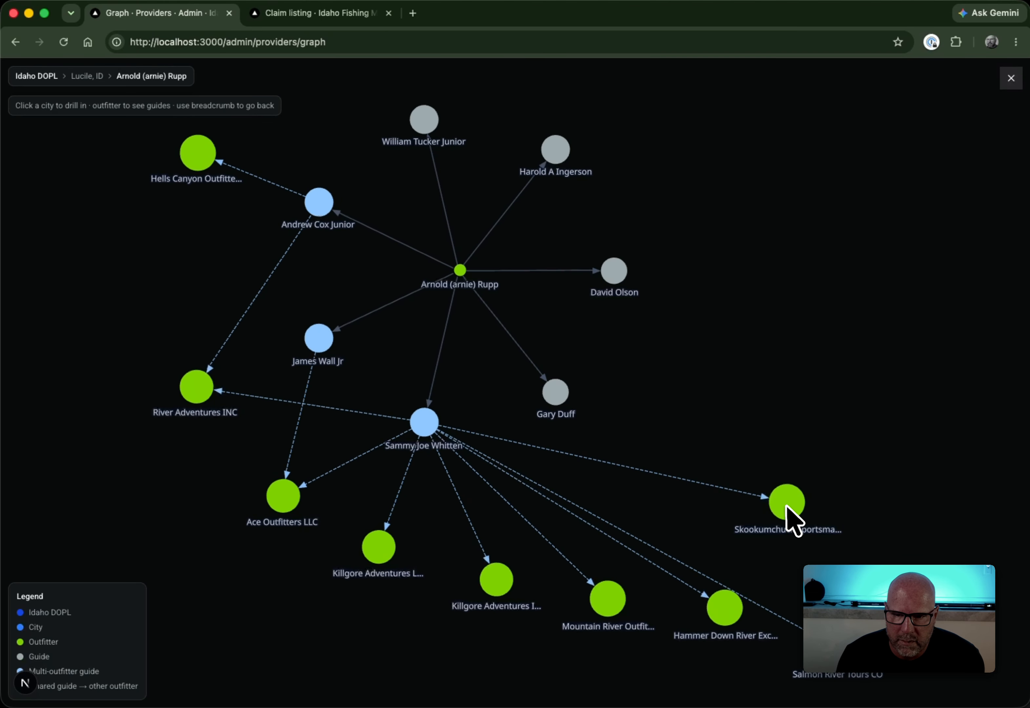
left_click(789, 511)
left_click(556, 503)
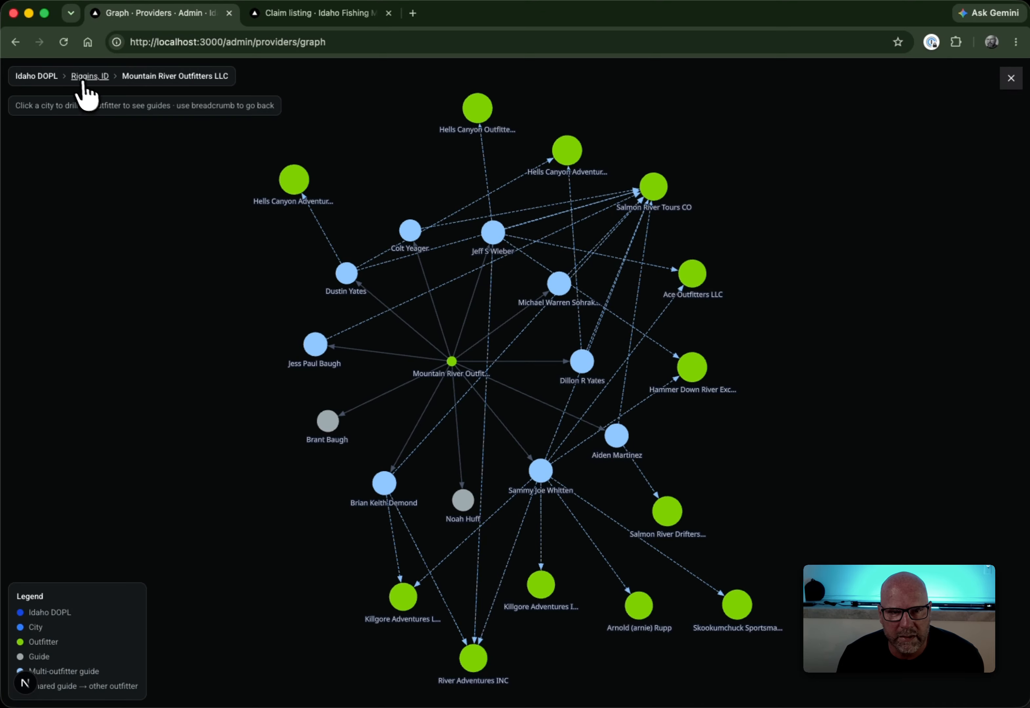
Go back up the graph through Riggins, ID to the Idaho DOPL overview and exit the full-screen view
left_click(92, 77)
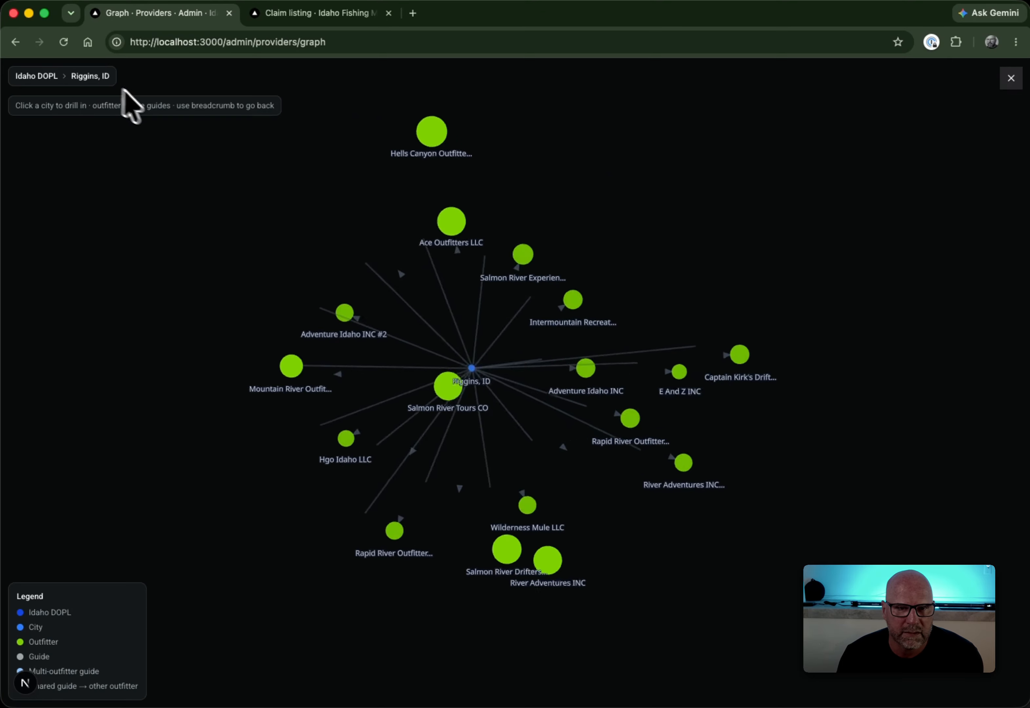
left_click(30, 78)
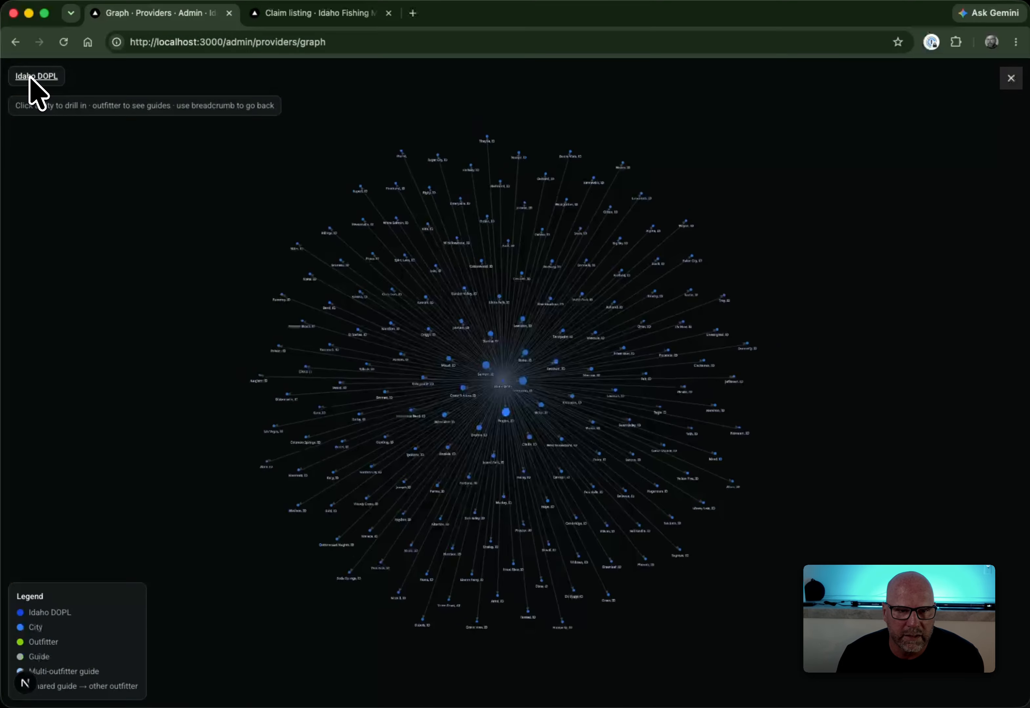
left_click(1011, 78)
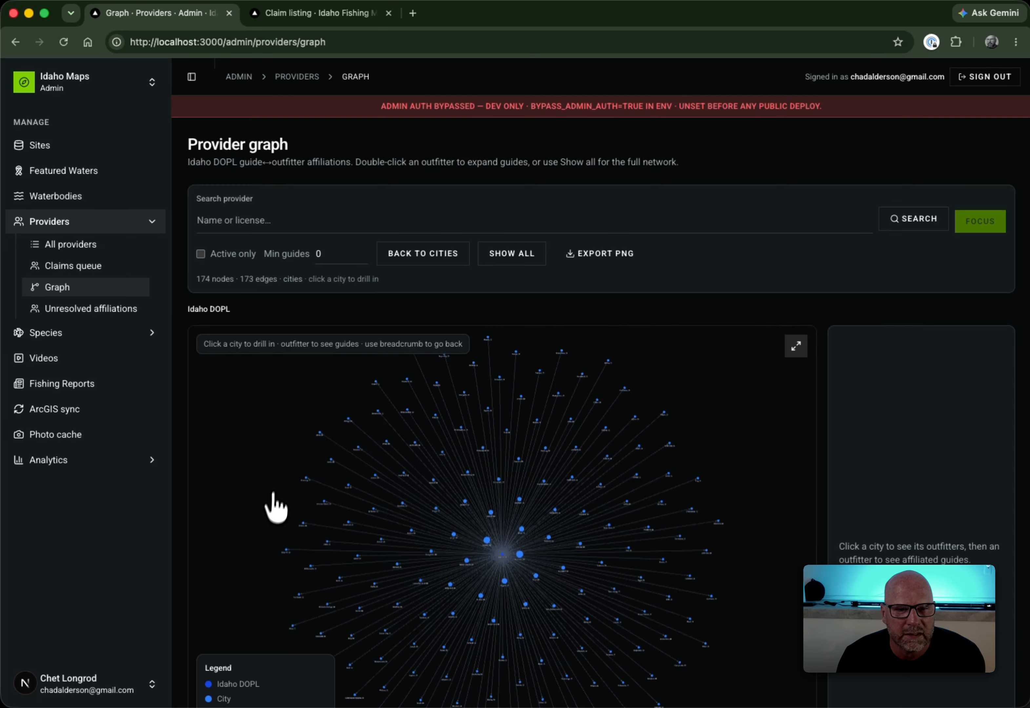
Open the admin fish species catalog and browse through its full list of entries
left_click(150, 335)
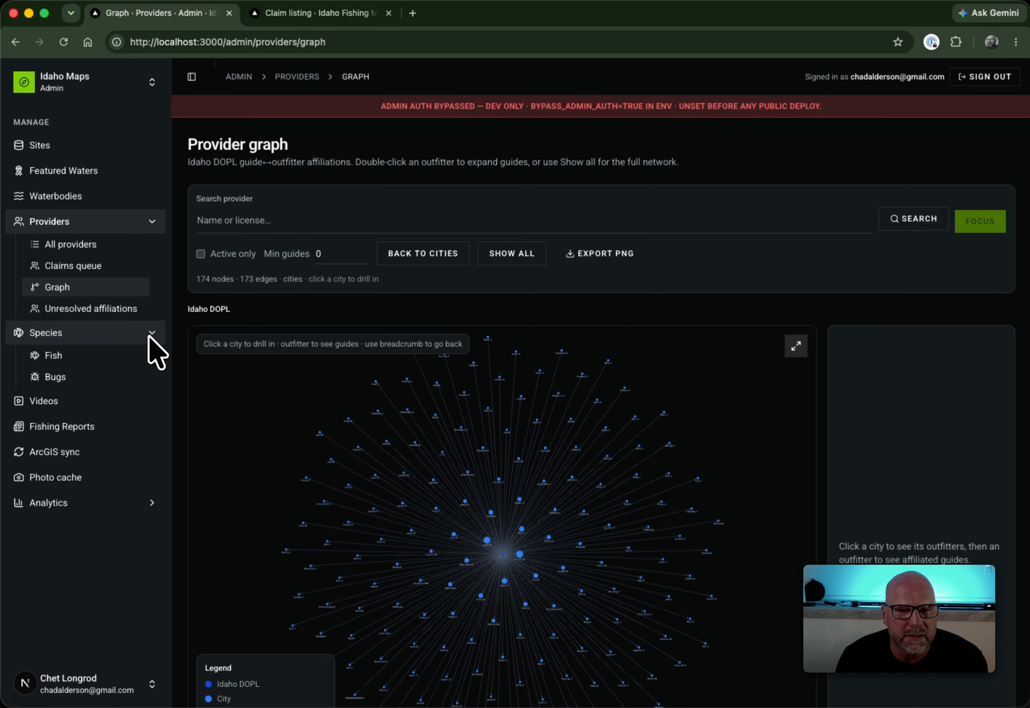
left_click(53, 356)
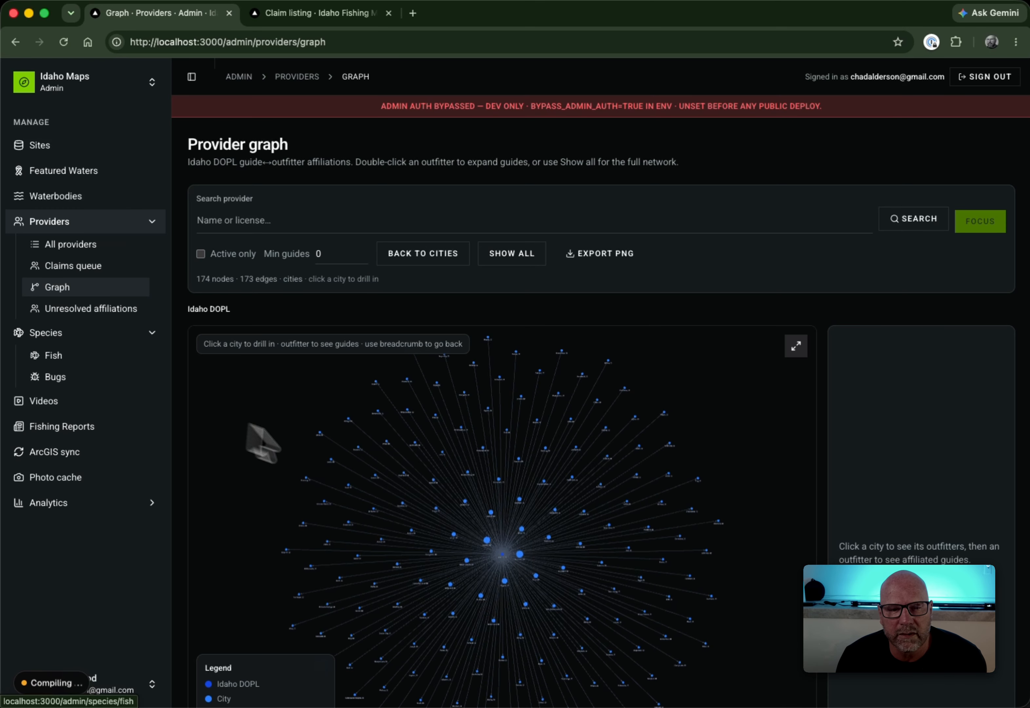
scroll(218, 587, "down", 15)
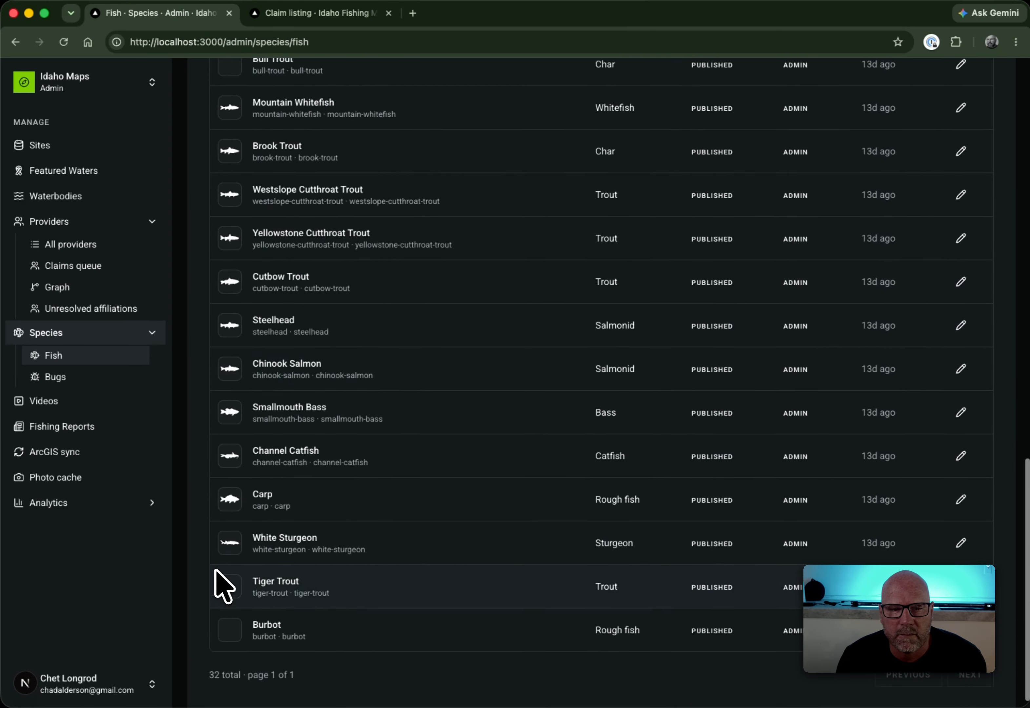
scroll(218, 587, "up", 15)
Open the bug species catalog, browse its entries and switch back to the fish catalog for comparison
left_click(74, 381)
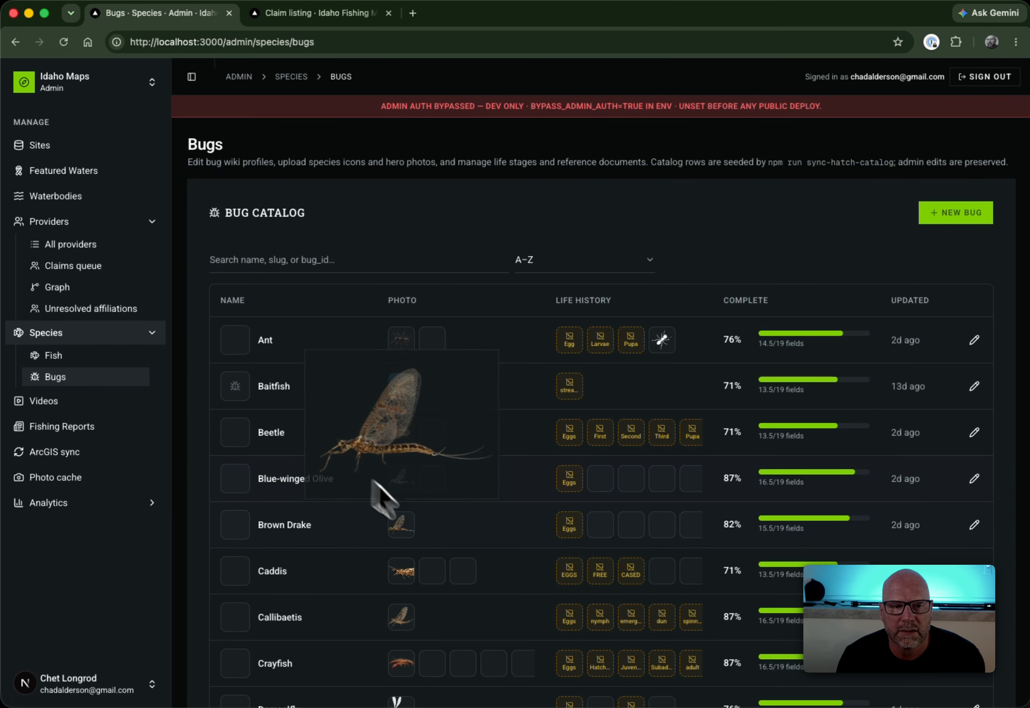
scroll(202, 482, "down", 10)
scroll(202, 483, "down", 5)
scroll(223, 487, "up", 12)
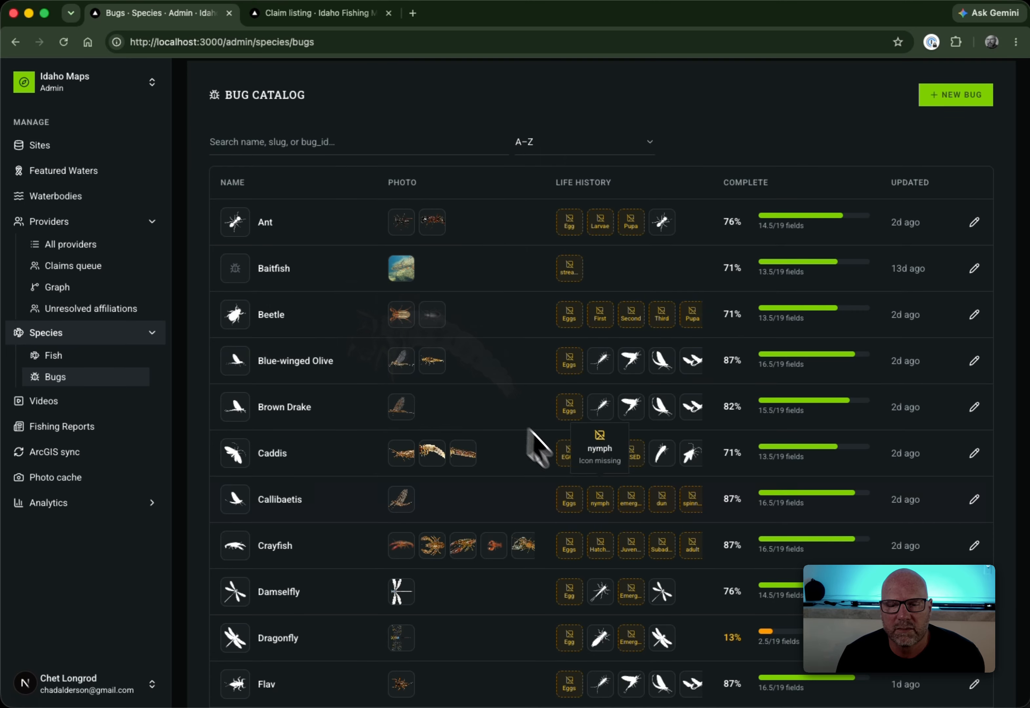
left_click(77, 355)
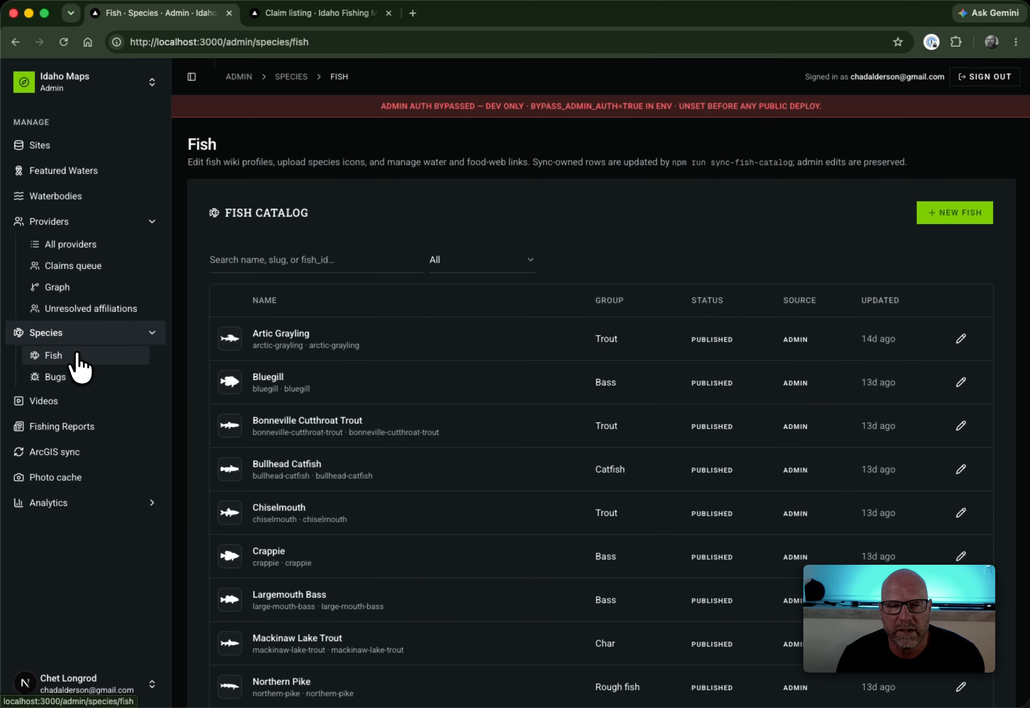
Return to the bug catalog and examine the photos, life-history stages and completeness of entries down to Yellow Sally
left_click(77, 378)
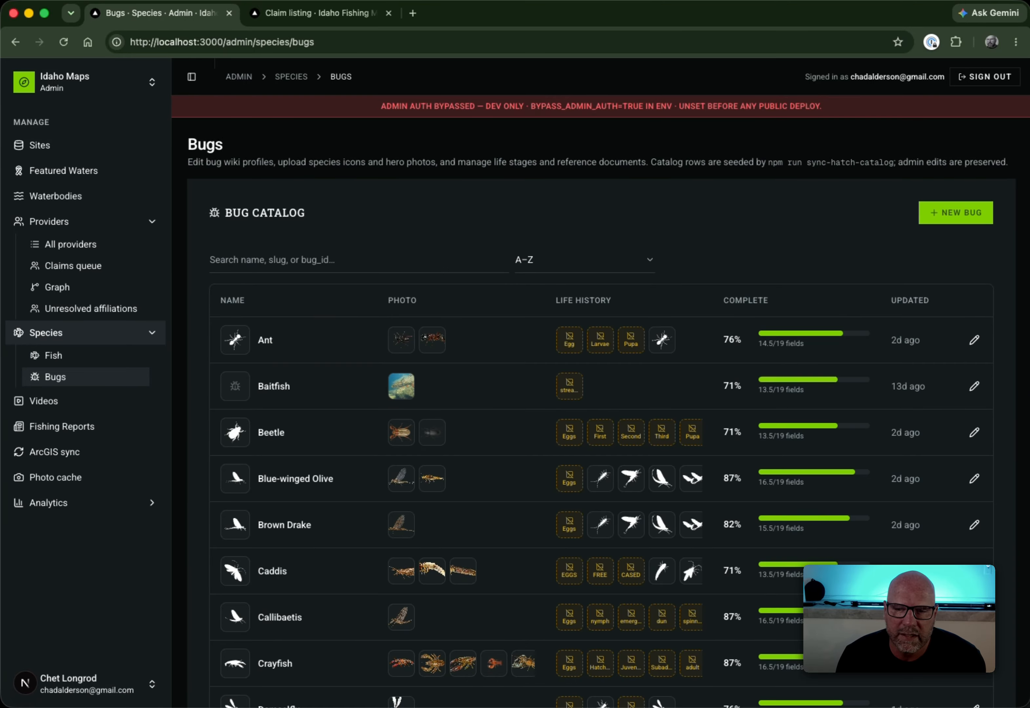
scroll(1014, 489, "down", 15)
scroll(1003, 482, "up", 10)
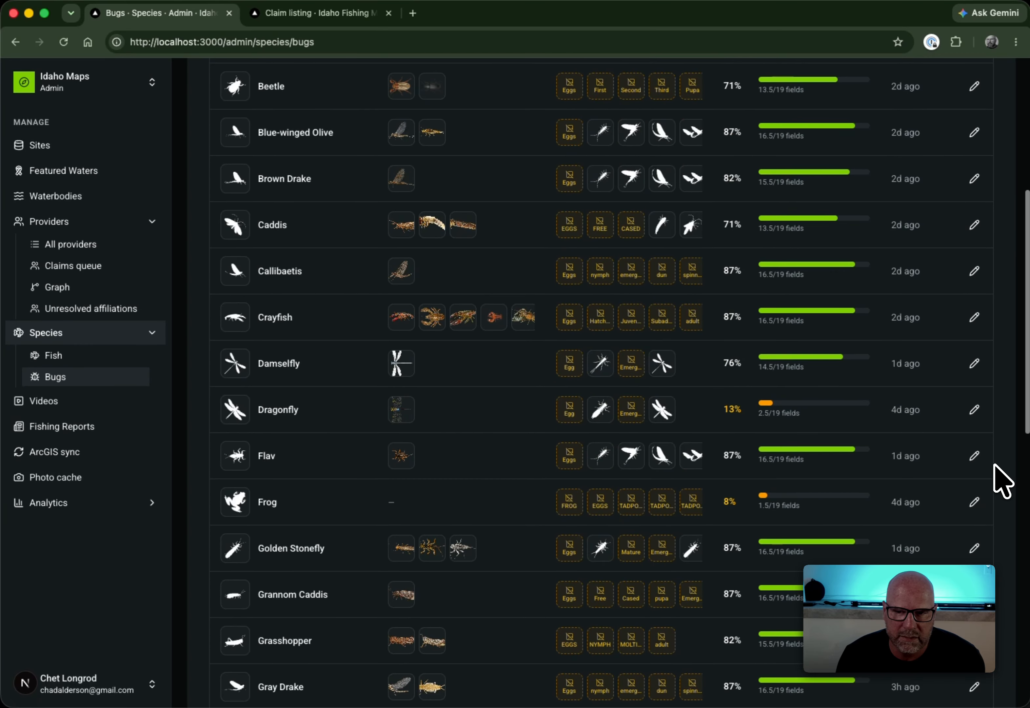
scroll(994, 463, "up", 6)
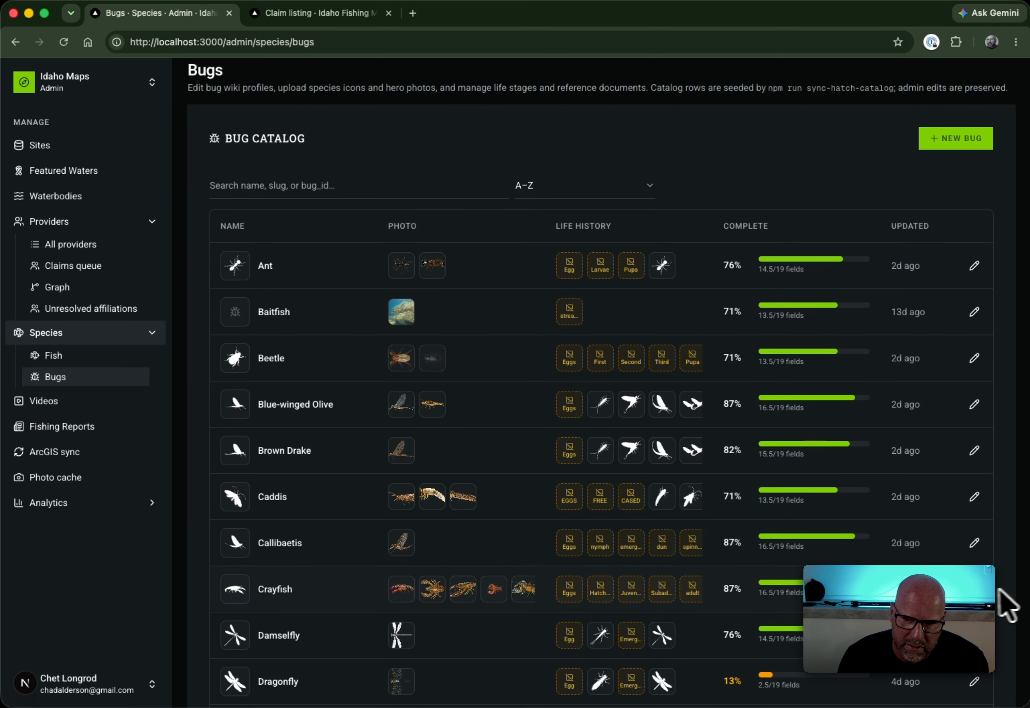
scroll(1010, 604, "down", 6)
scroll(1015, 577, "down", 3)
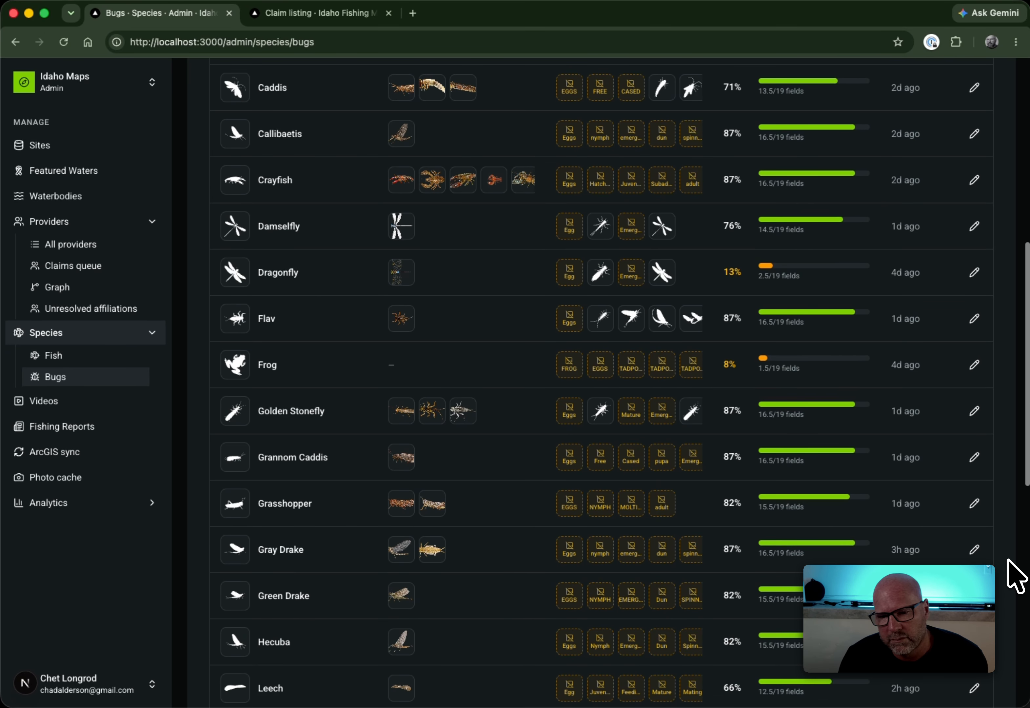
scroll(1005, 610, "down", 4)
scroll(989, 679, "down", 2)
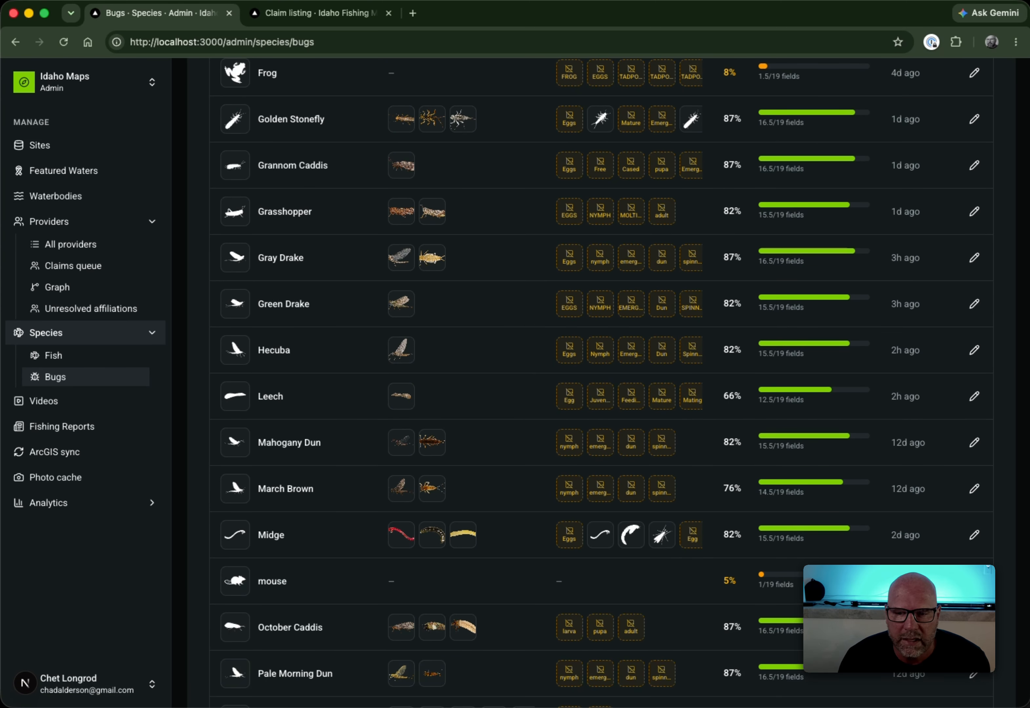
scroll(1014, 644, "down", 6)
mouse_move(765, 601)
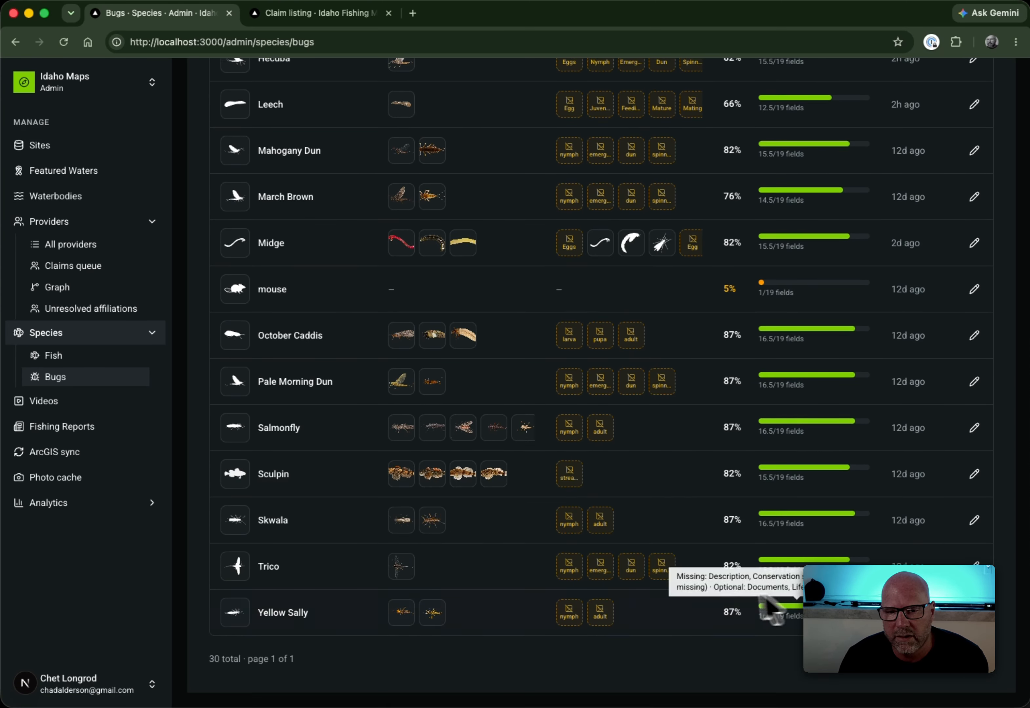
Inspect the life-history stage icons of bug entries such as Green Drake and Flav
scroll(673, 646, "up", 10)
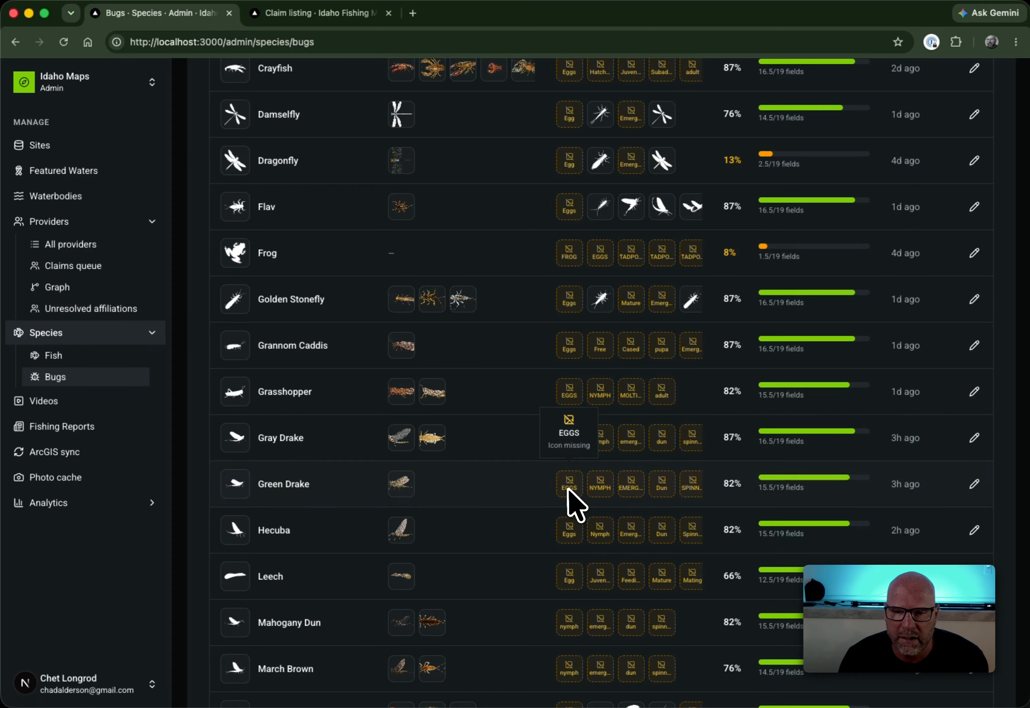
scroll(584, 493, "up", 3)
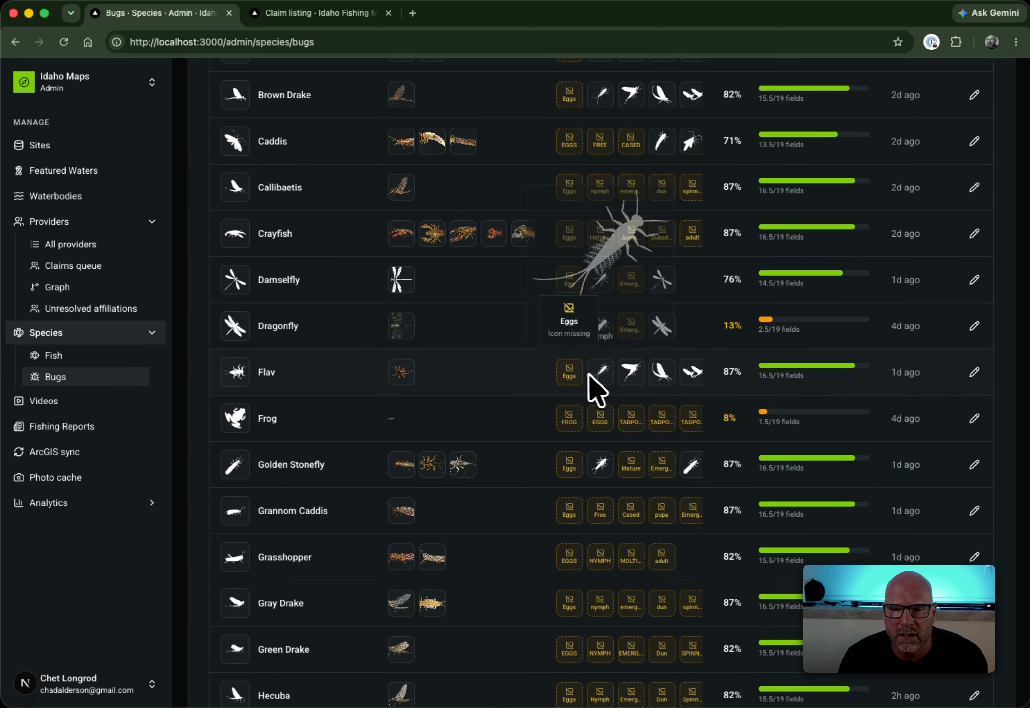
scroll(523, 595, "down", 4)
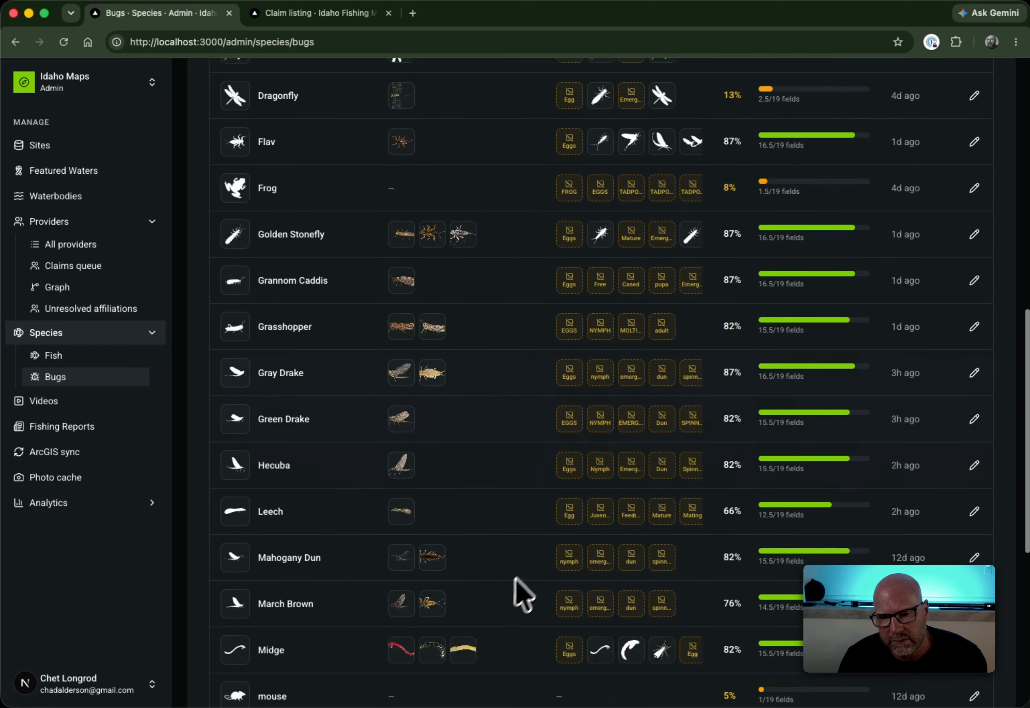
scroll(534, 575, "down", 10)
scroll(524, 579, "up", 20)
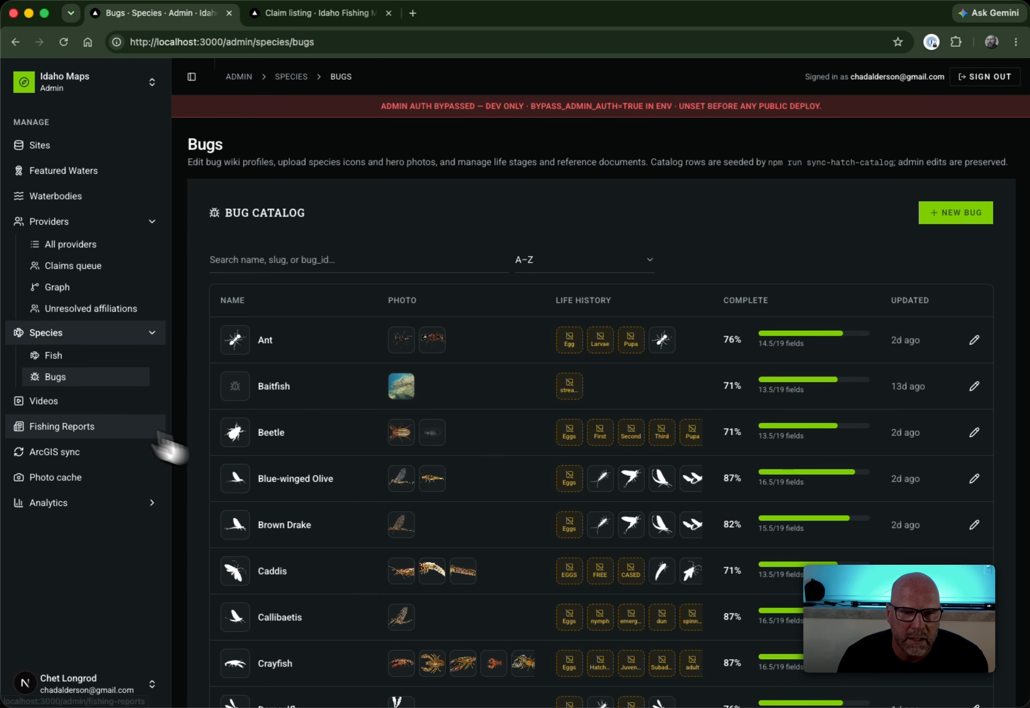
Open the related videos admin page and run YouTube discovery for 10 rivers
left_click(21, 406)
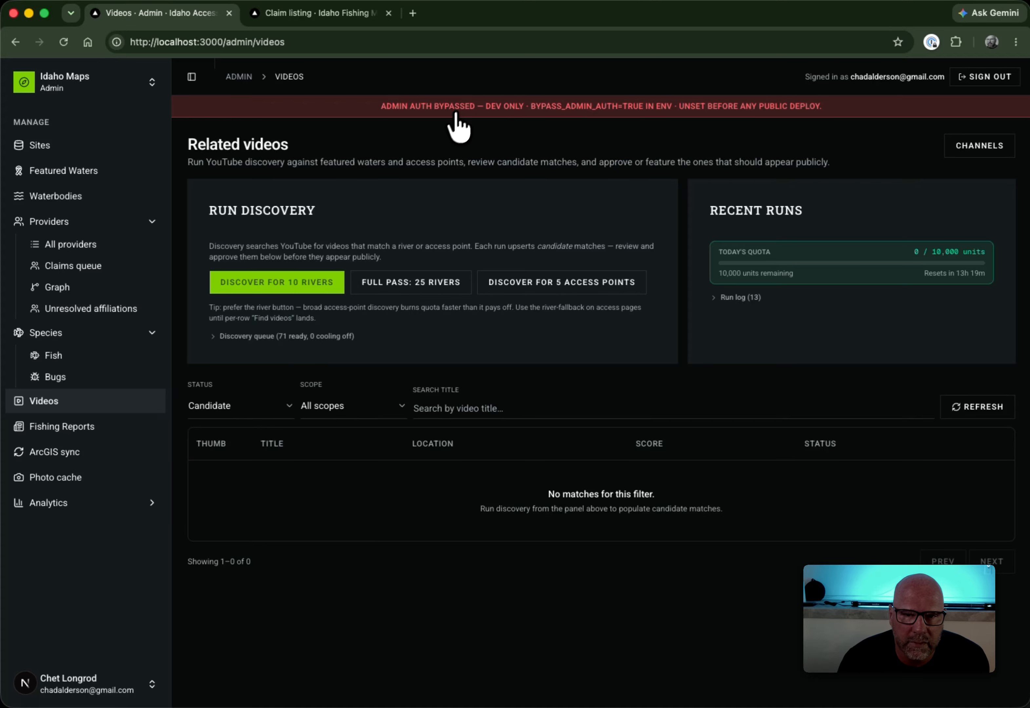
left_click(297, 298)
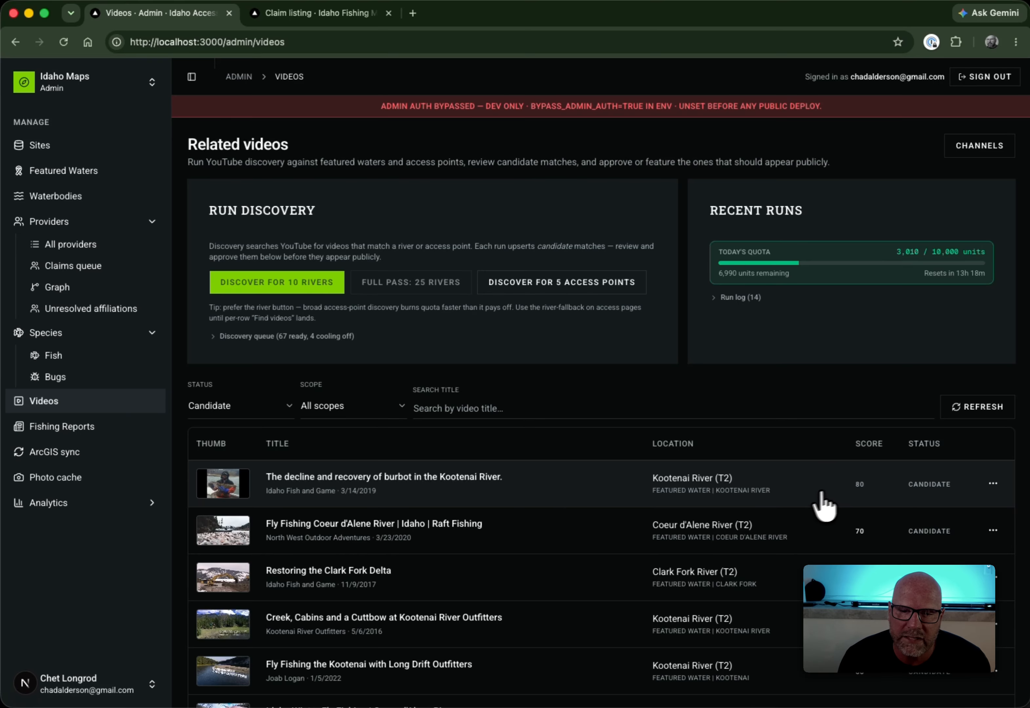
Check the moderation actions available for the Kootenai River burbot video and skim the whole candidate video list
left_click(993, 484)
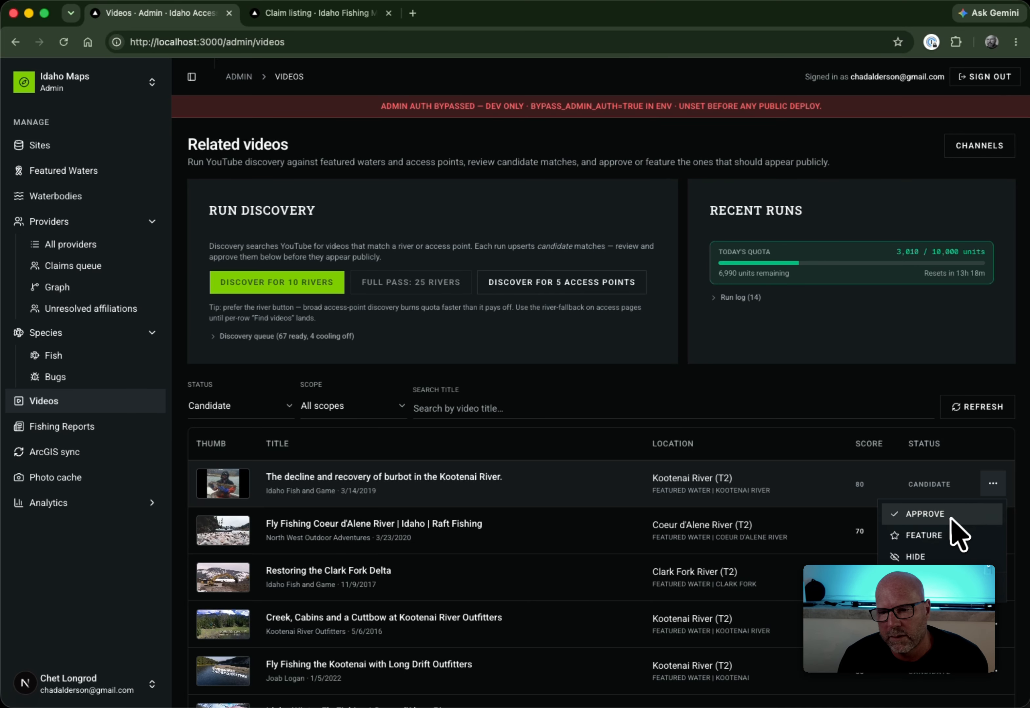
left_click(638, 388)
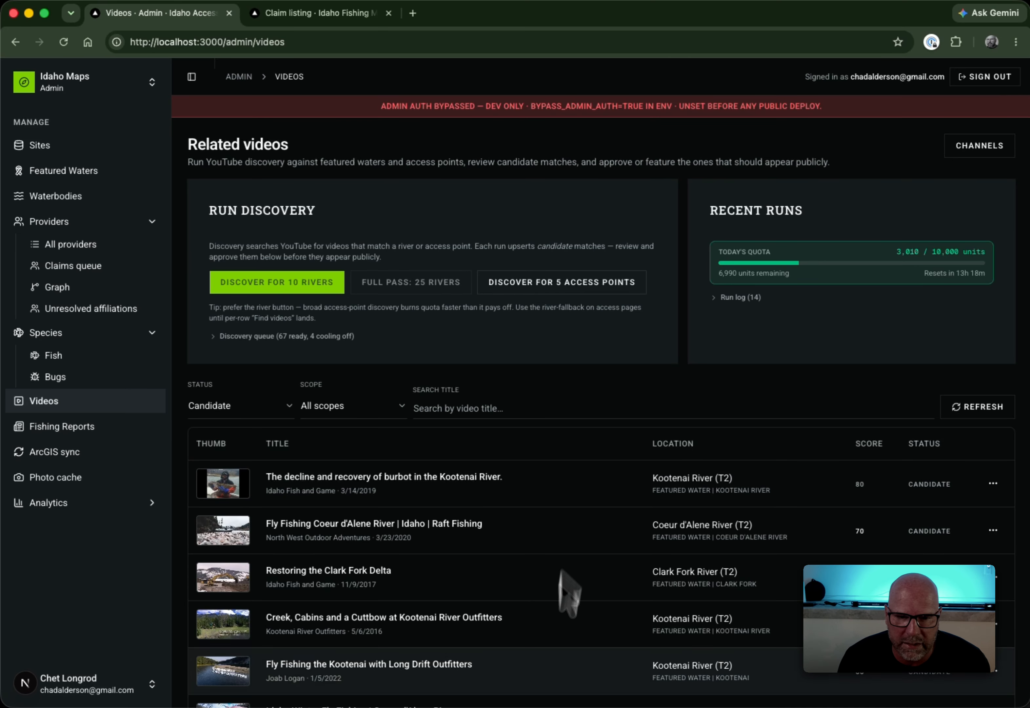
scroll(516, 559, "down", 15)
scroll(520, 485, "down", 5)
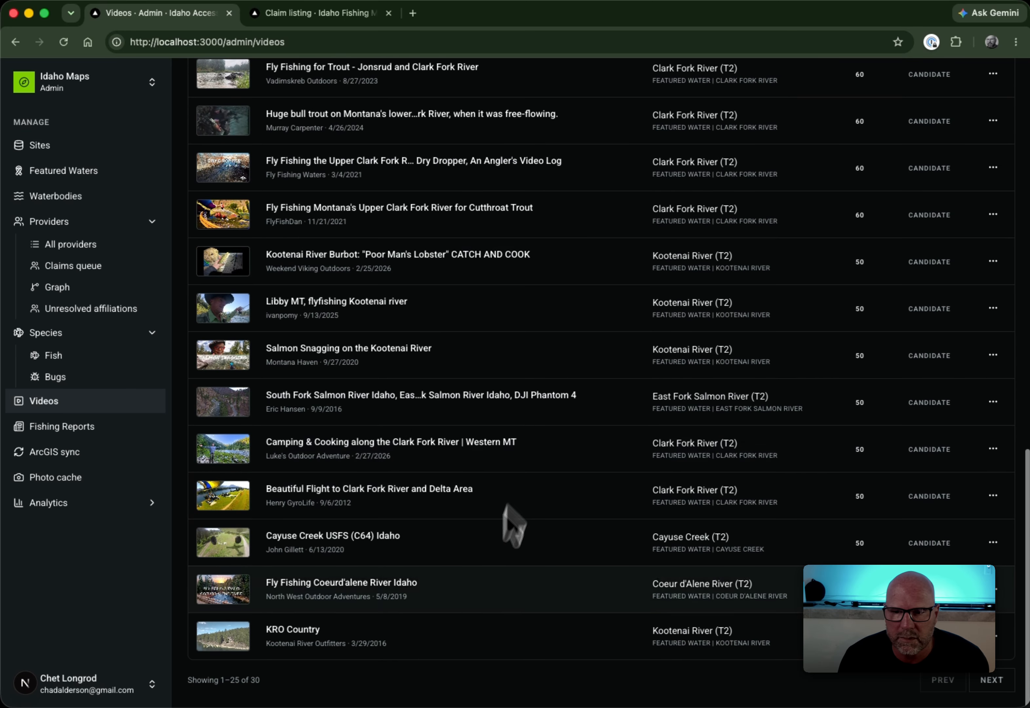
scroll(437, 633, "up", 8)
scroll(438, 633, "up", 10)
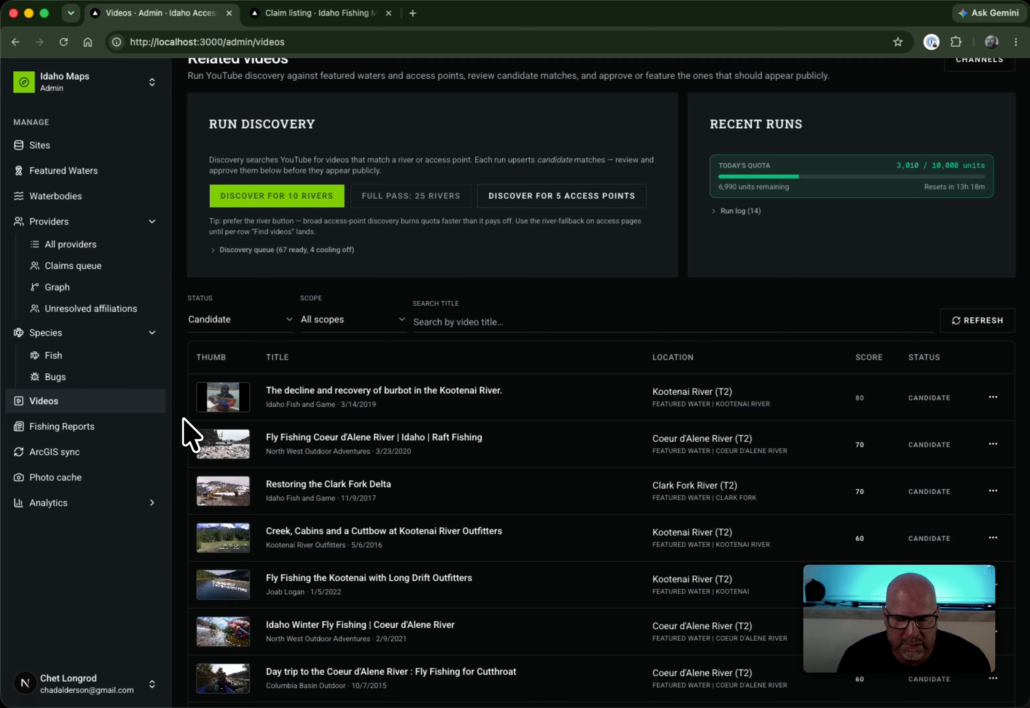
Examine the titles, linked locations and scores of the candidate videos from the burbot video down to KRO Country
scroll(190, 442, "down", 3)
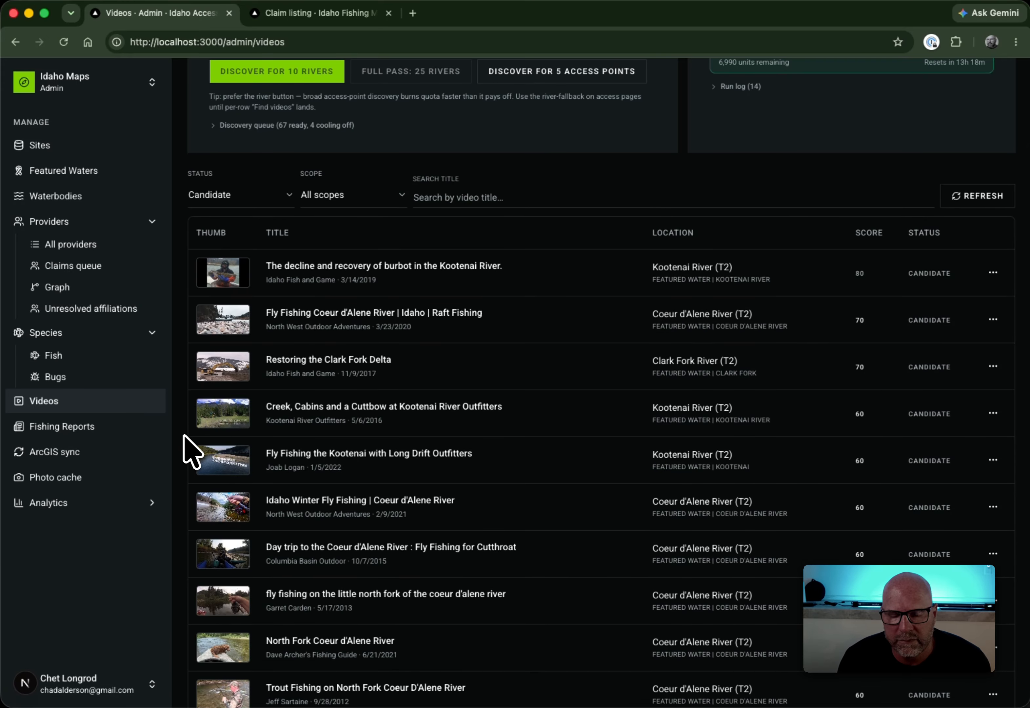
scroll(189, 449, "down", 1)
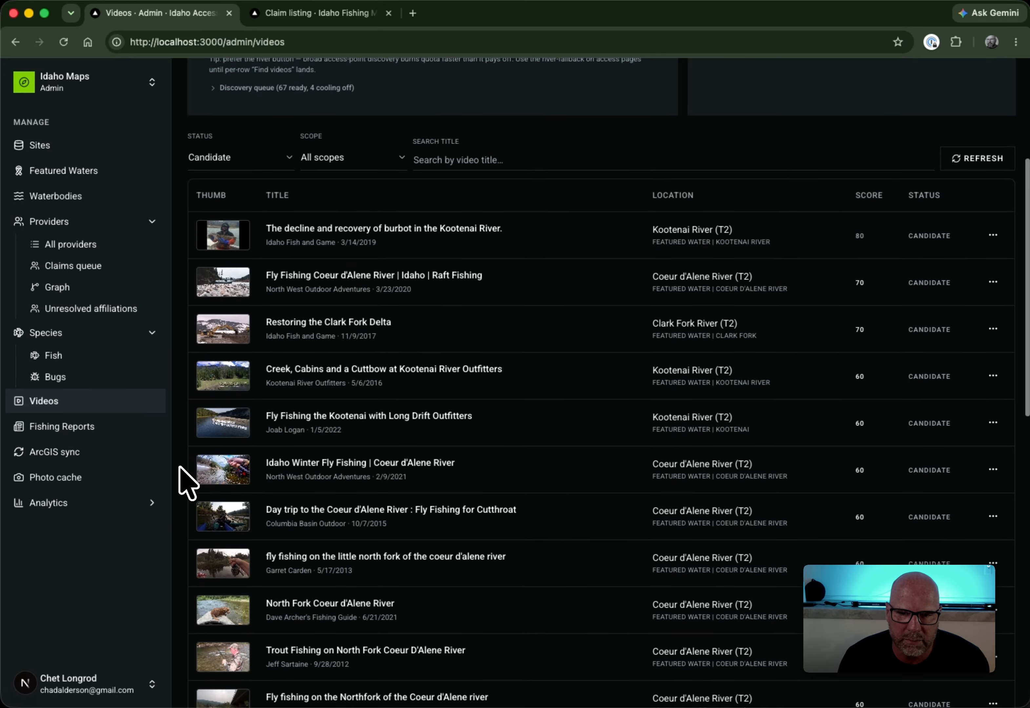
scroll(189, 482, "down", 1)
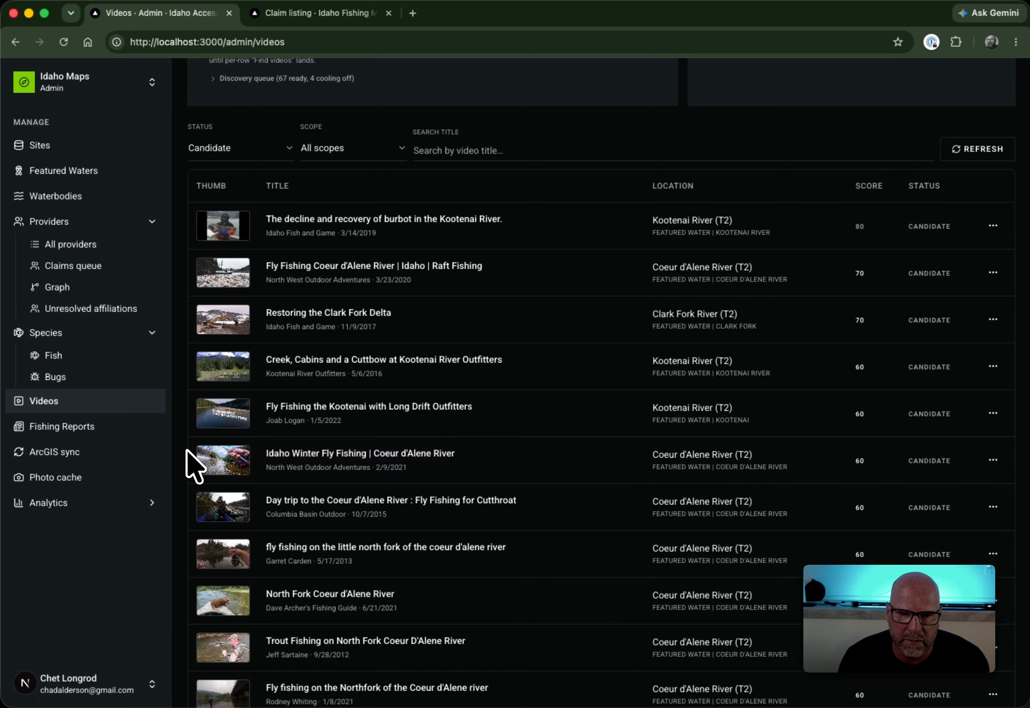
scroll(193, 553, "down", 4)
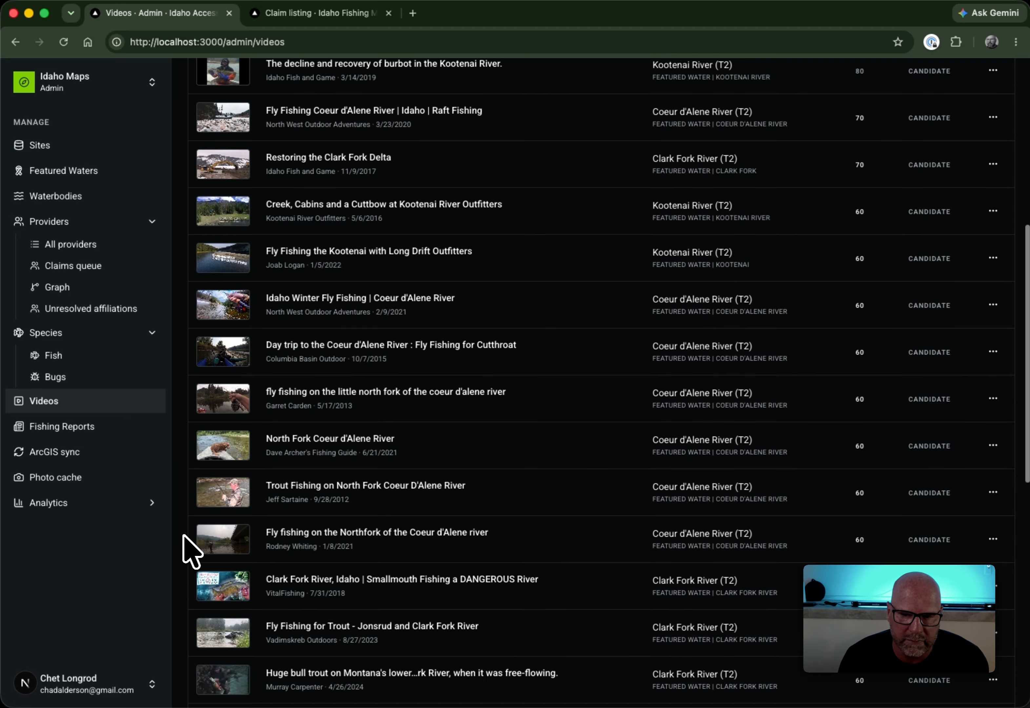
scroll(184, 537, "down", 15)
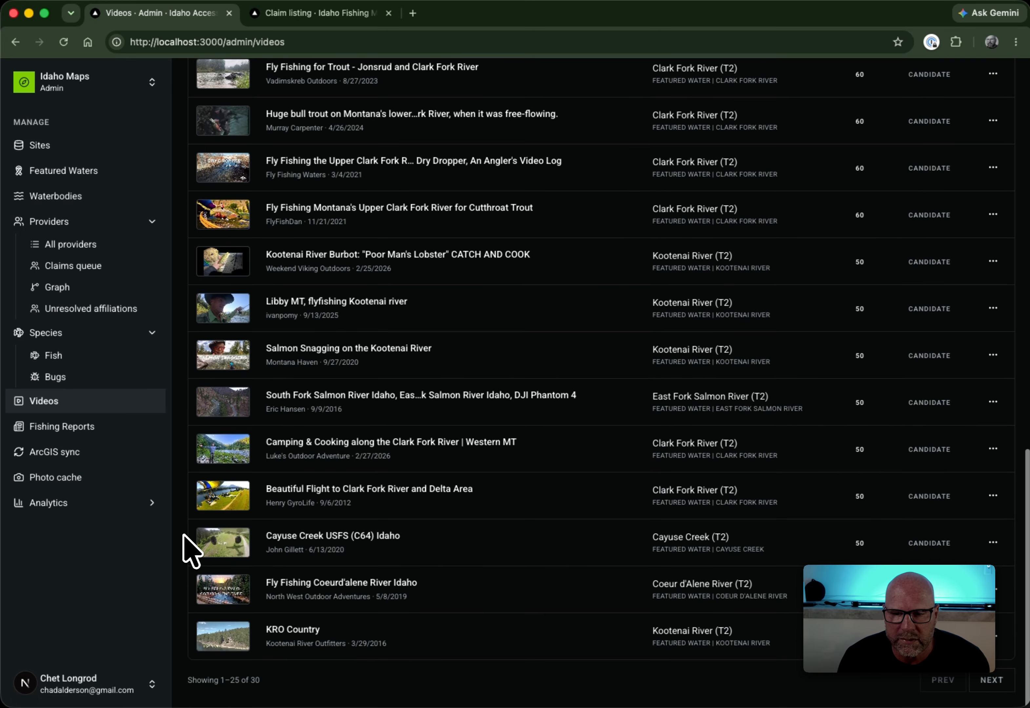
scroll(184, 536, "up", 20)
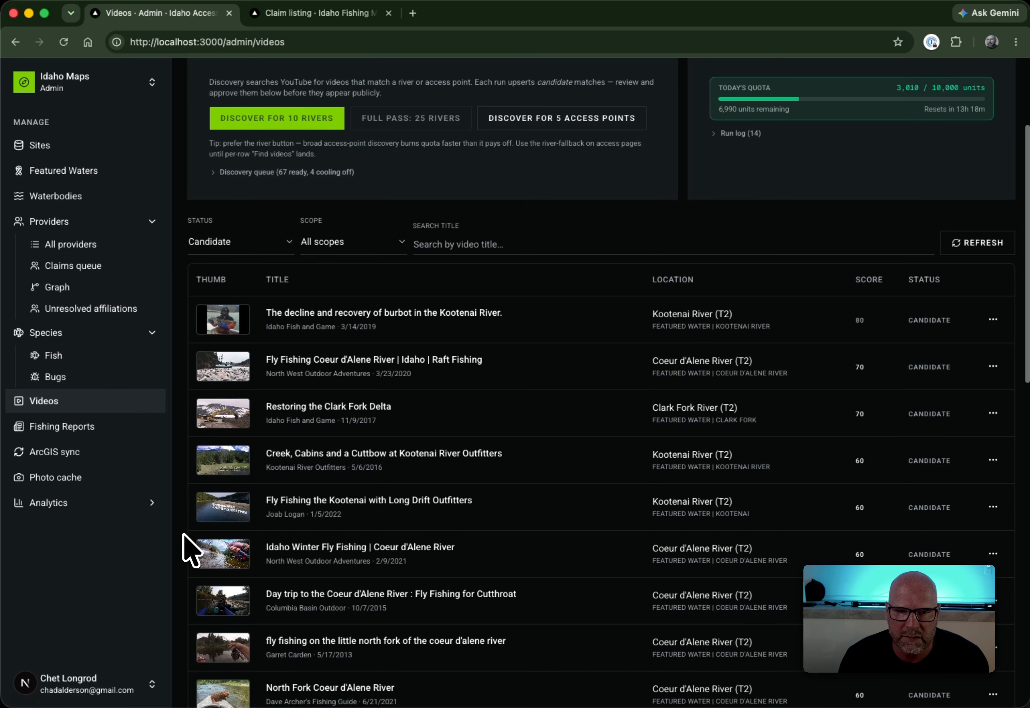
scroll(183, 535, "up", 4)
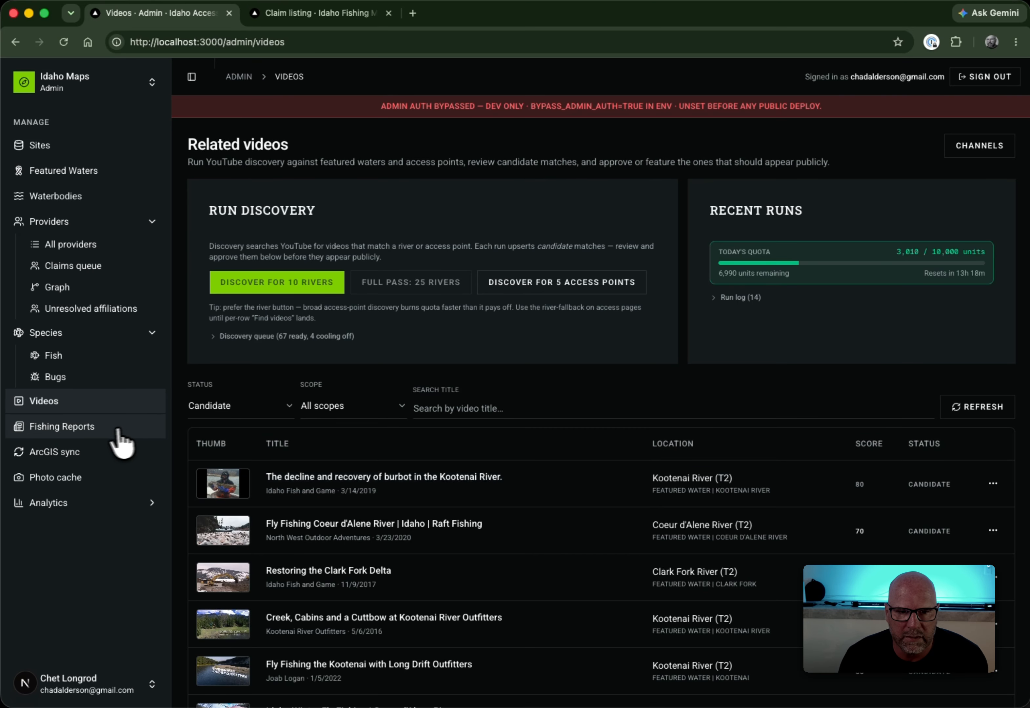
Open the Fishing Reports admin page, check the crawl and monitor options, and browse the watch list sources
left_click(62, 427)
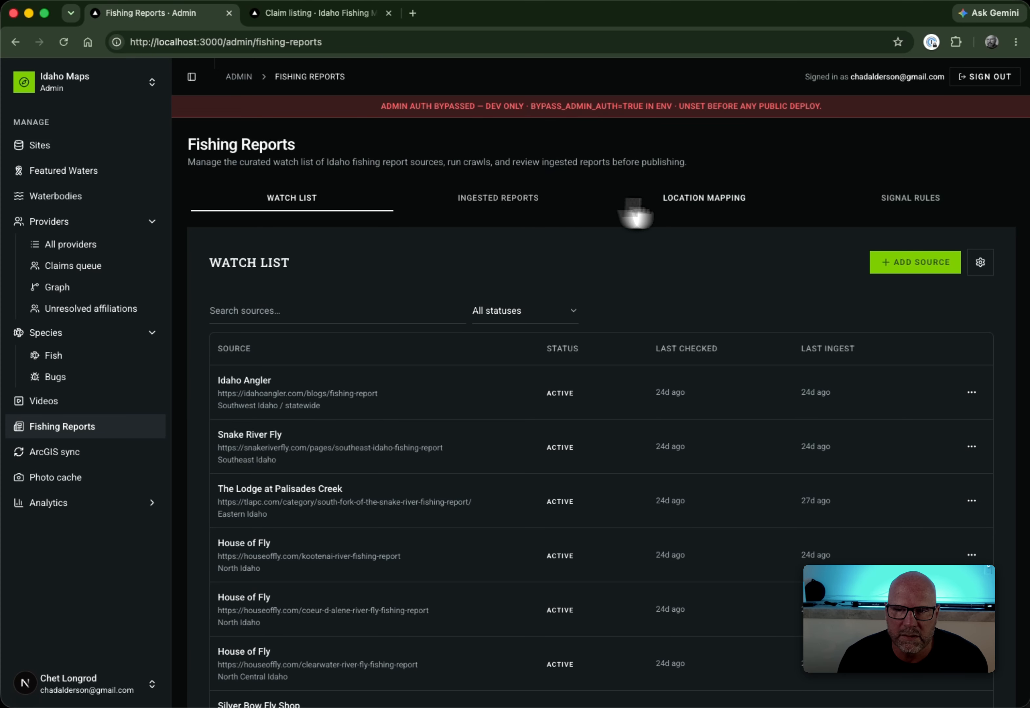
left_click(982, 264)
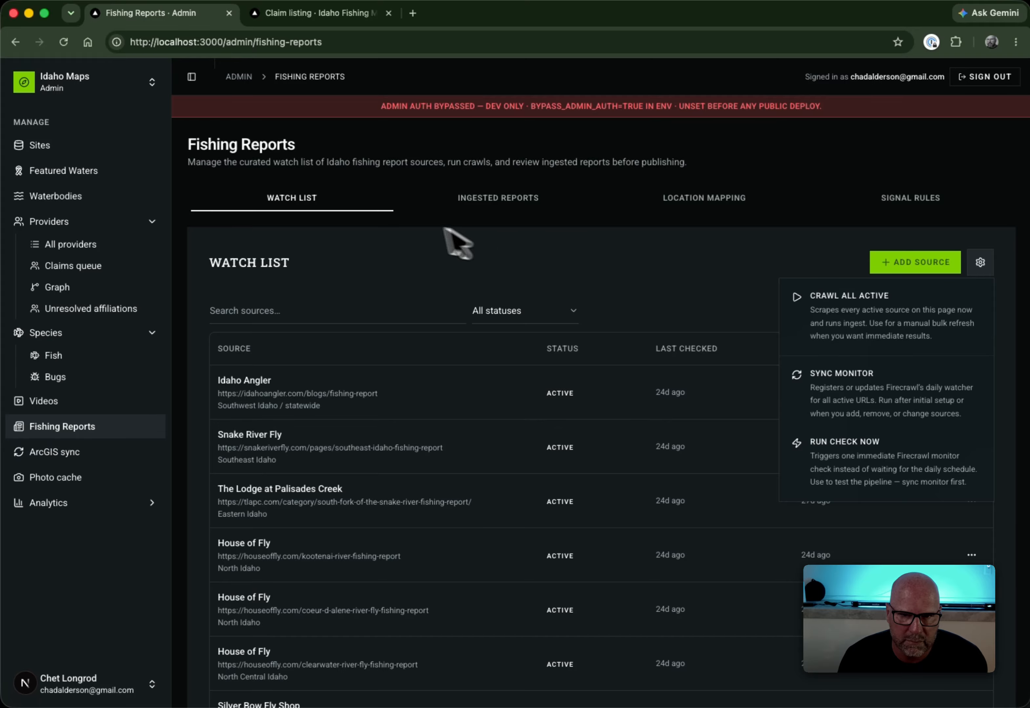
left_click(451, 240)
scroll(350, 311, "down", 2)
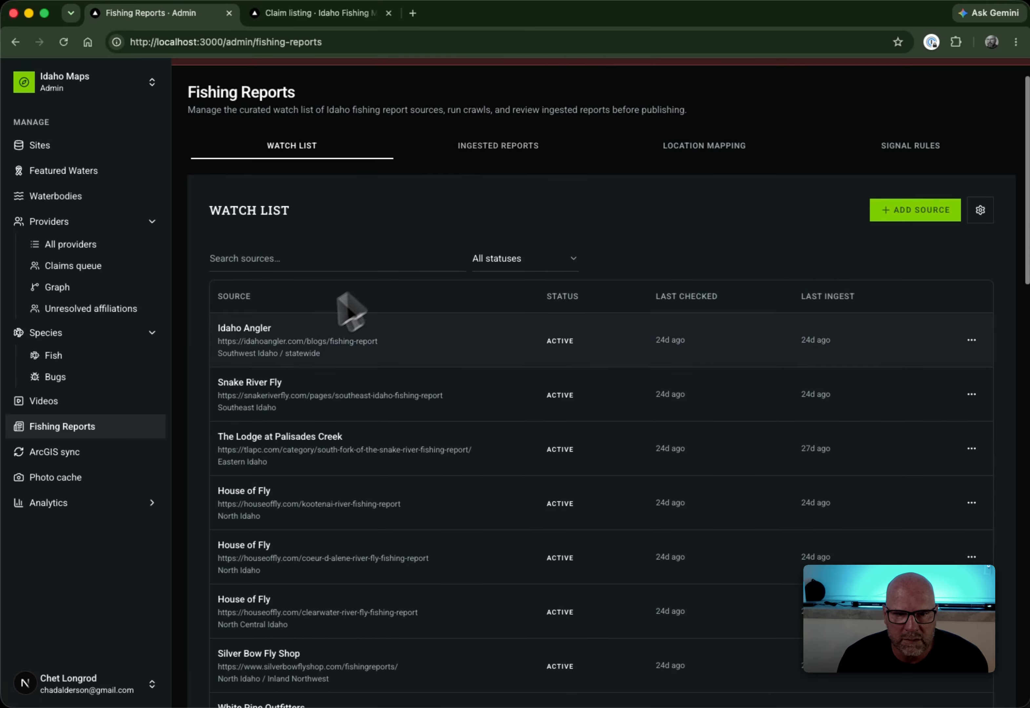
scroll(250, 345, "down", 10)
scroll(246, 343, "down", 15)
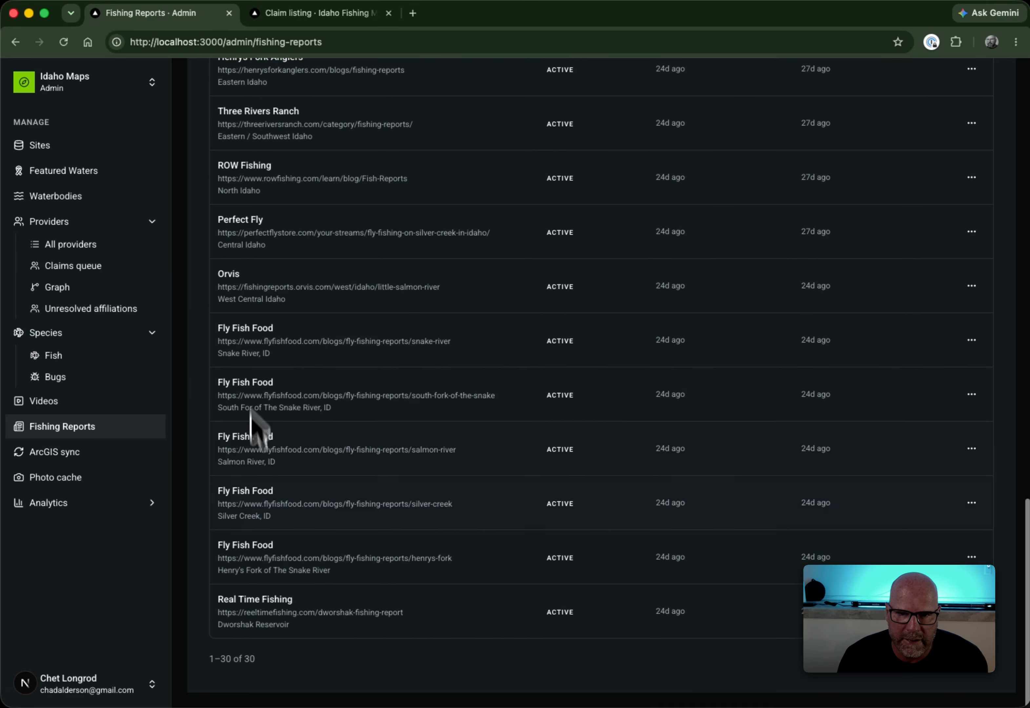
scroll(272, 628, "up", 20)
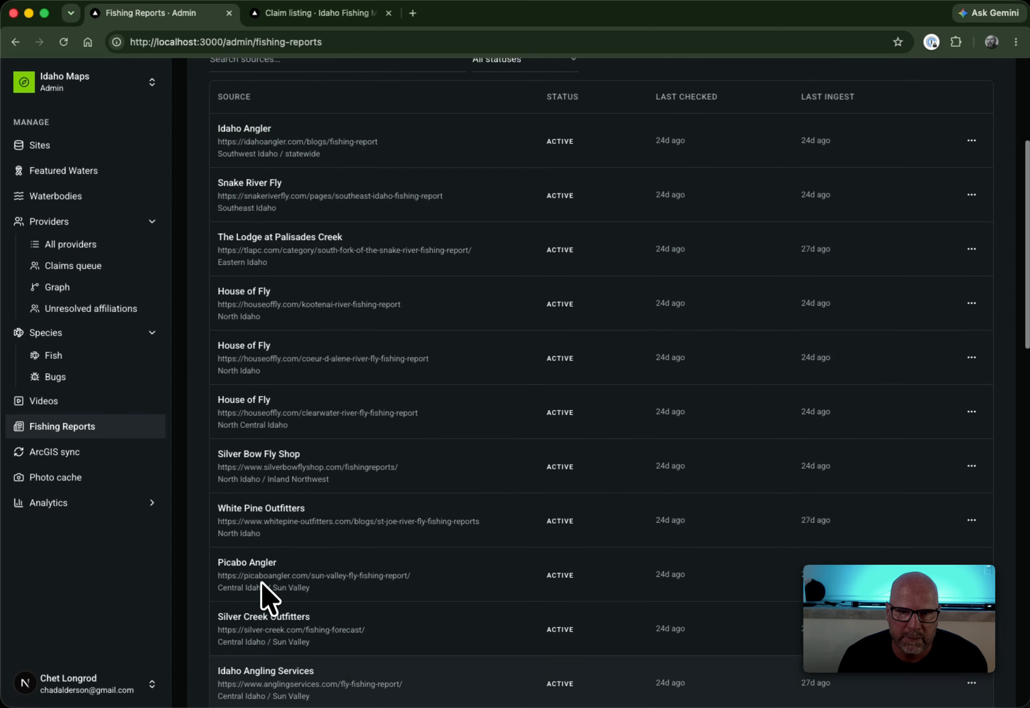
Open the ingested fishing reports and browse their sources, ingest methods and publishing statuses
left_click(507, 209)
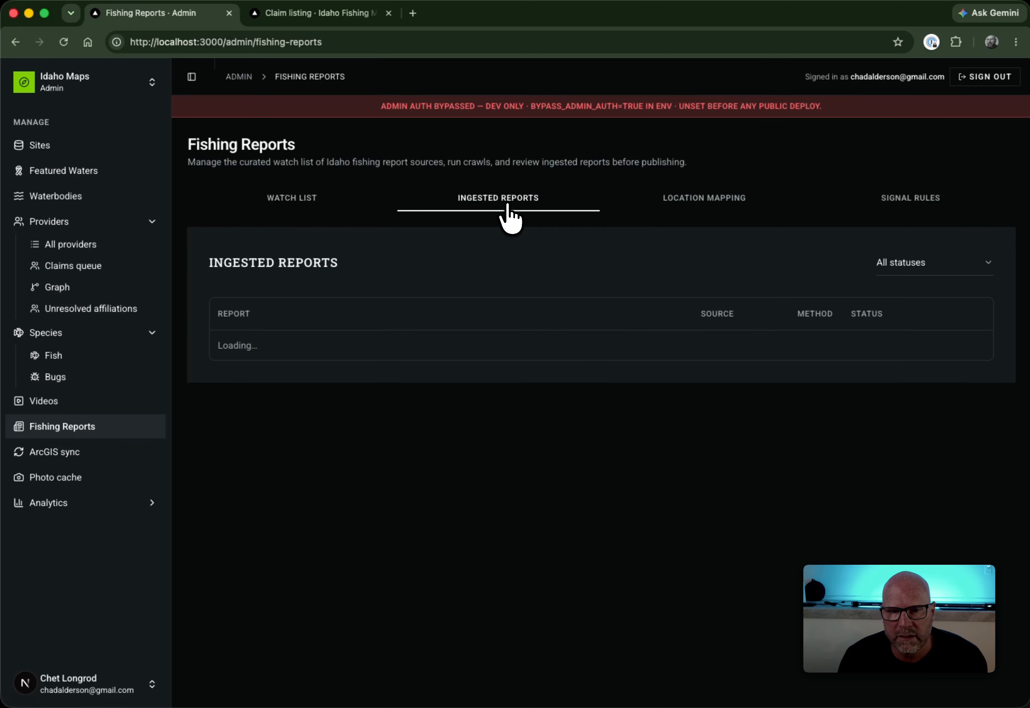
scroll(314, 545, "down", 10)
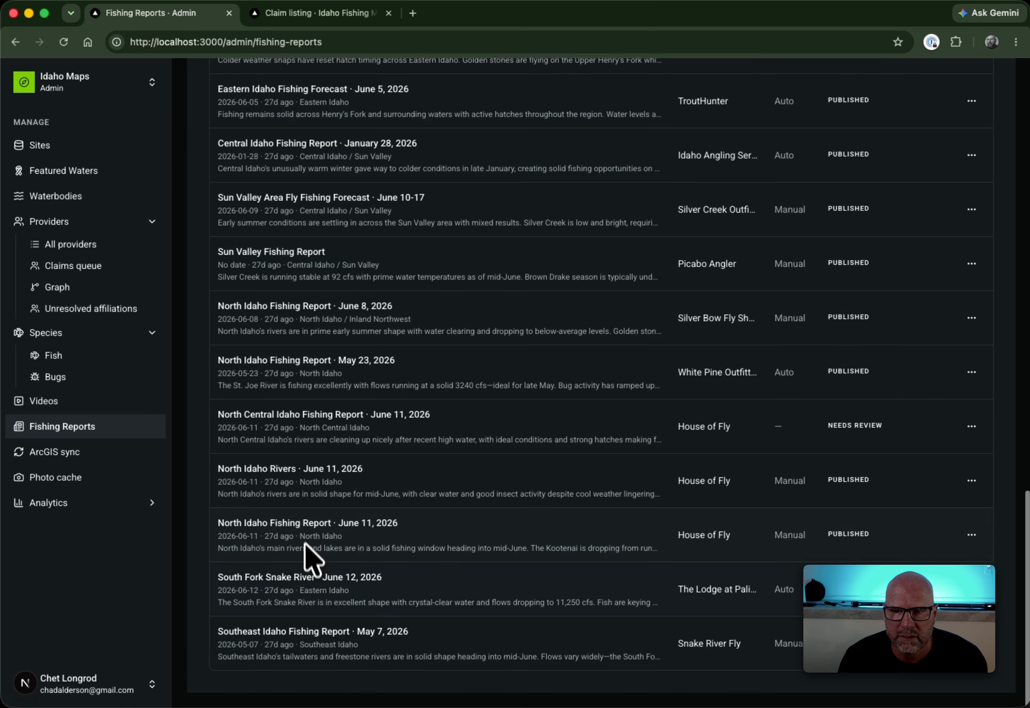
scroll(310, 554, "up", 10)
Review the report location mappings, including Duck Valley, and filter them by needs linking, needs reach and out of scope
left_click(736, 221)
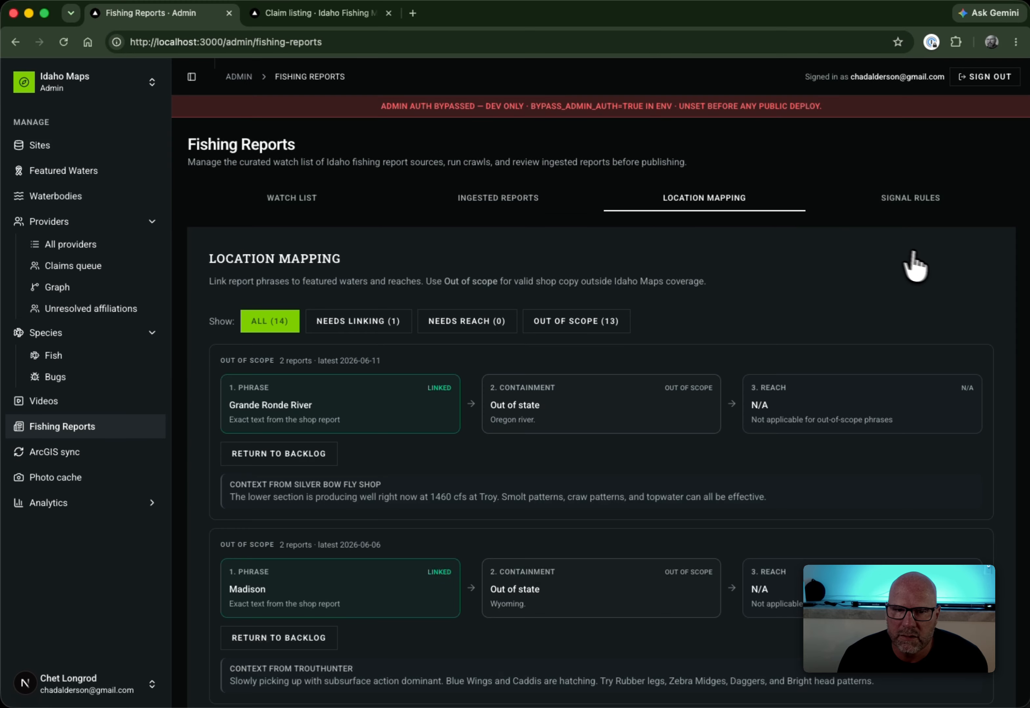
scroll(211, 518, "down", 10)
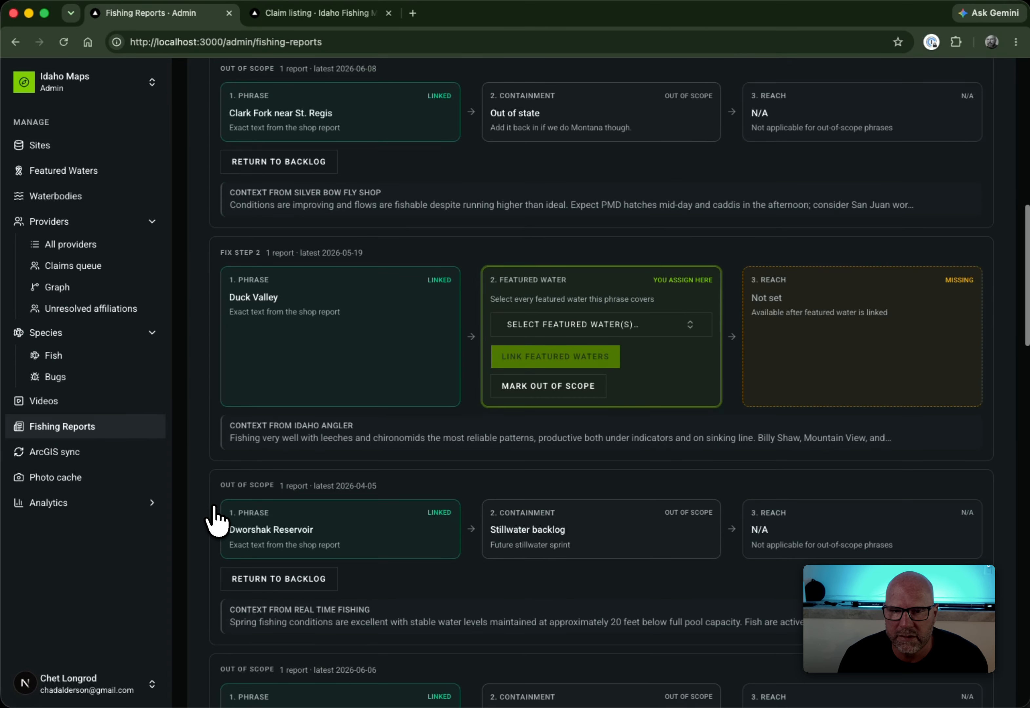
scroll(214, 521, "down", 8)
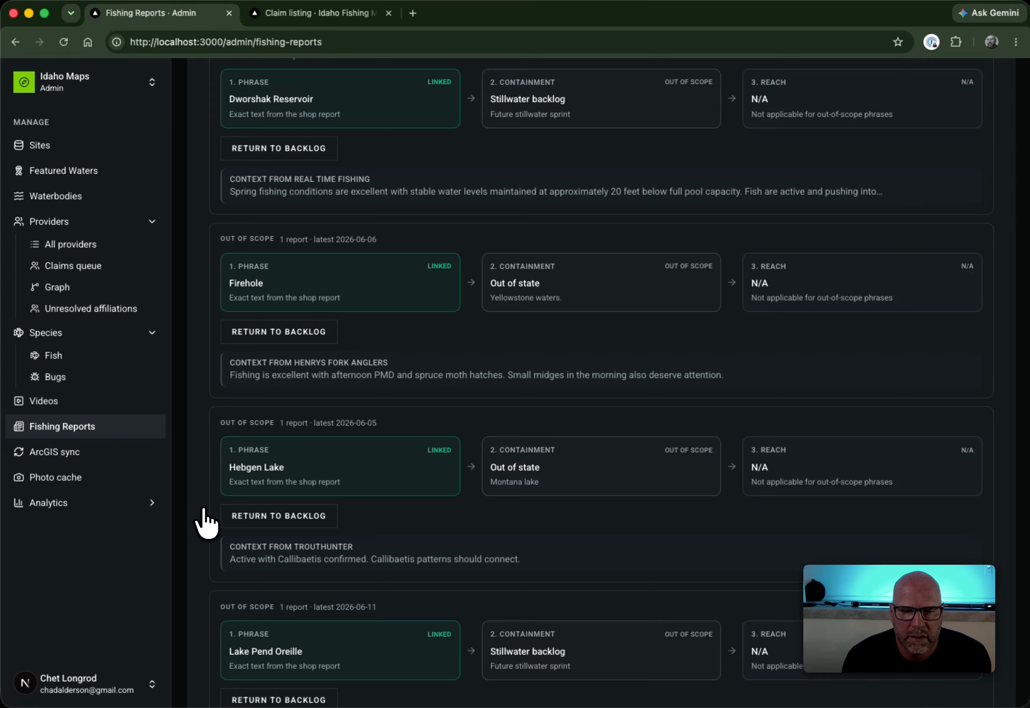
scroll(604, 479, "up", 20)
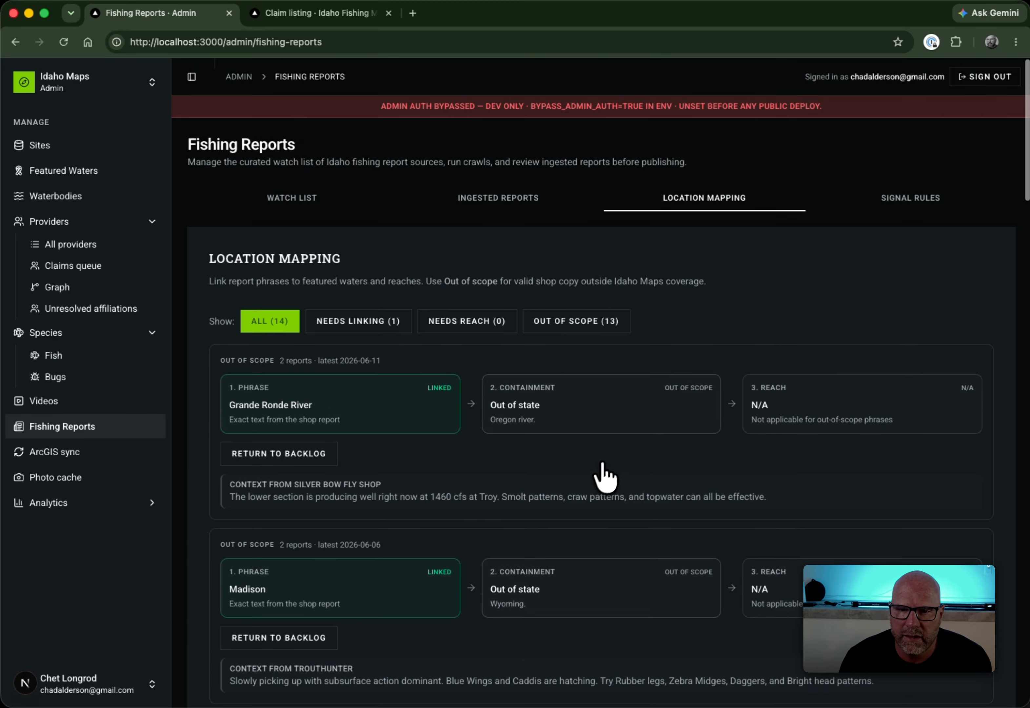
left_click(356, 321)
left_click(480, 327)
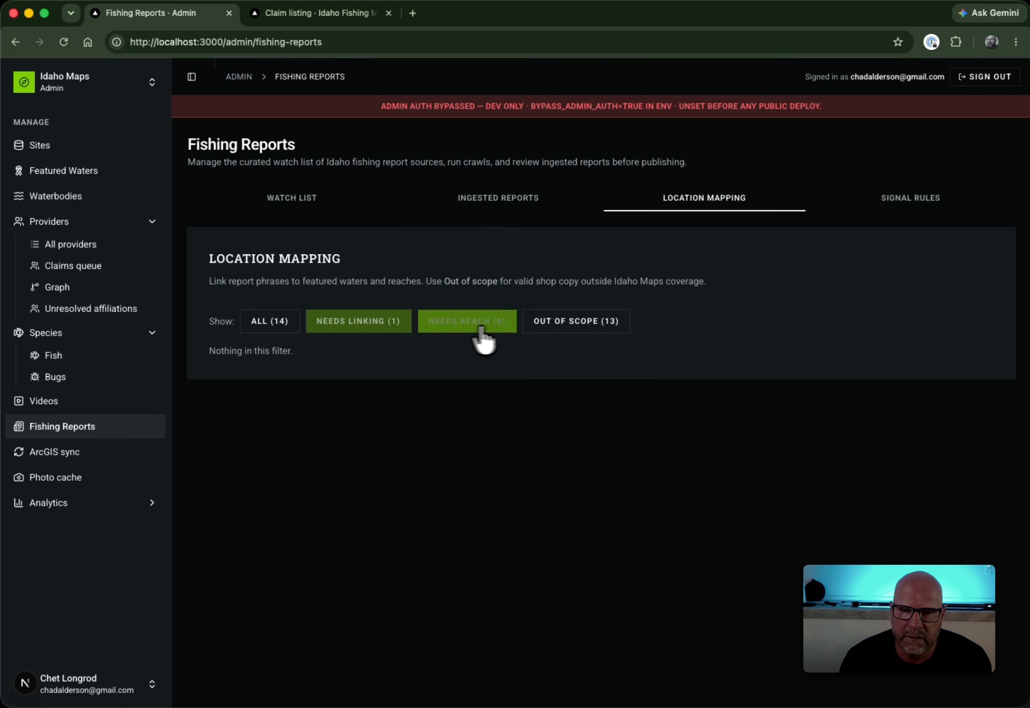
left_click(568, 335)
Open the signal rules and read their precedence, guidance texts and the explanation of how they work
left_click(913, 211)
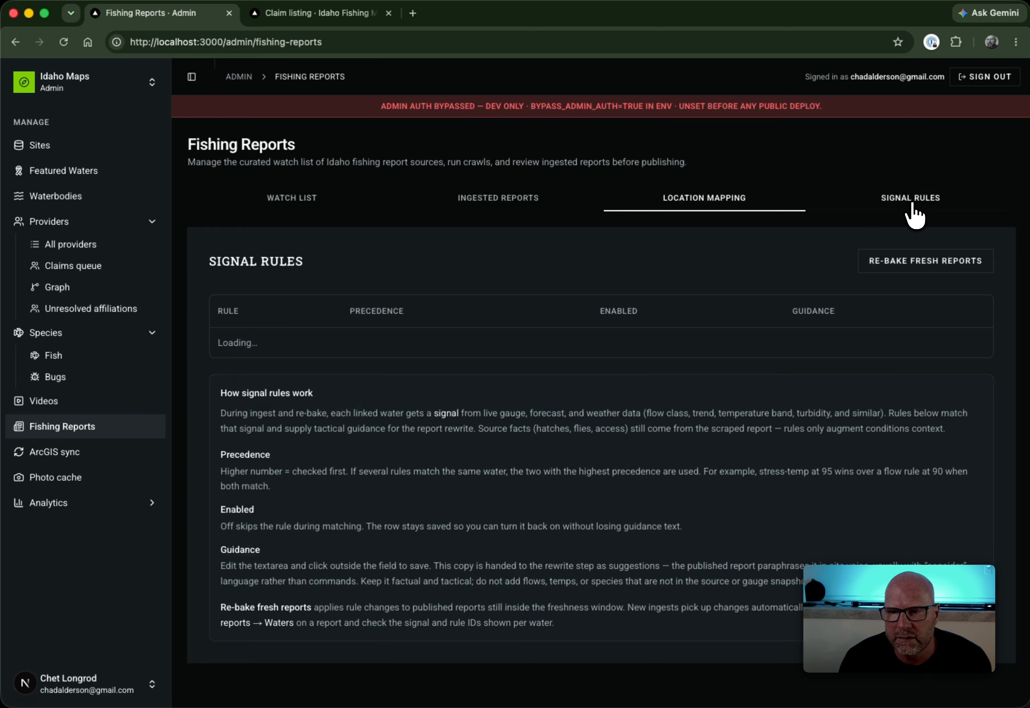
scroll(191, 497, "down", 1)
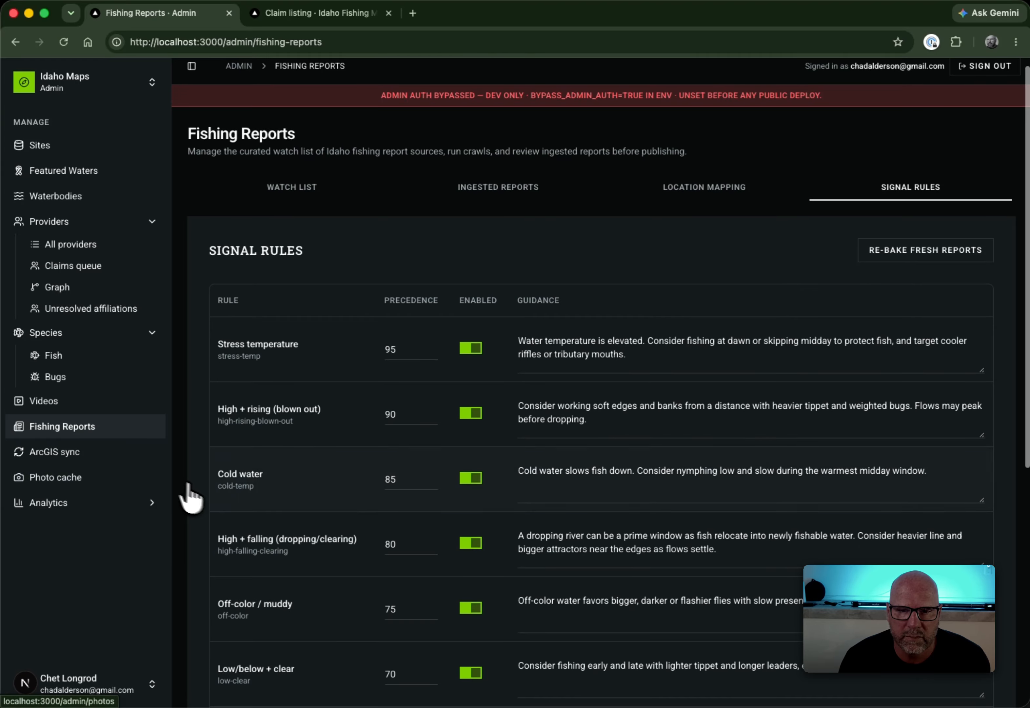
scroll(191, 497, "down", 10)
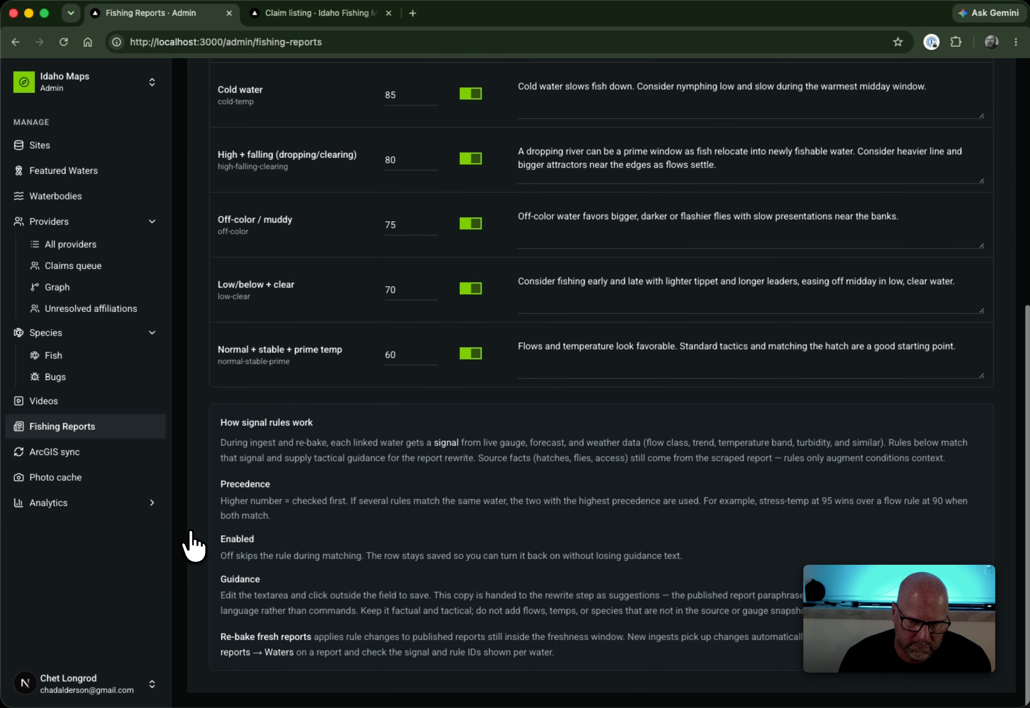
View the ArcGIS sync page and open the search trends analytics
left_click(92, 462)
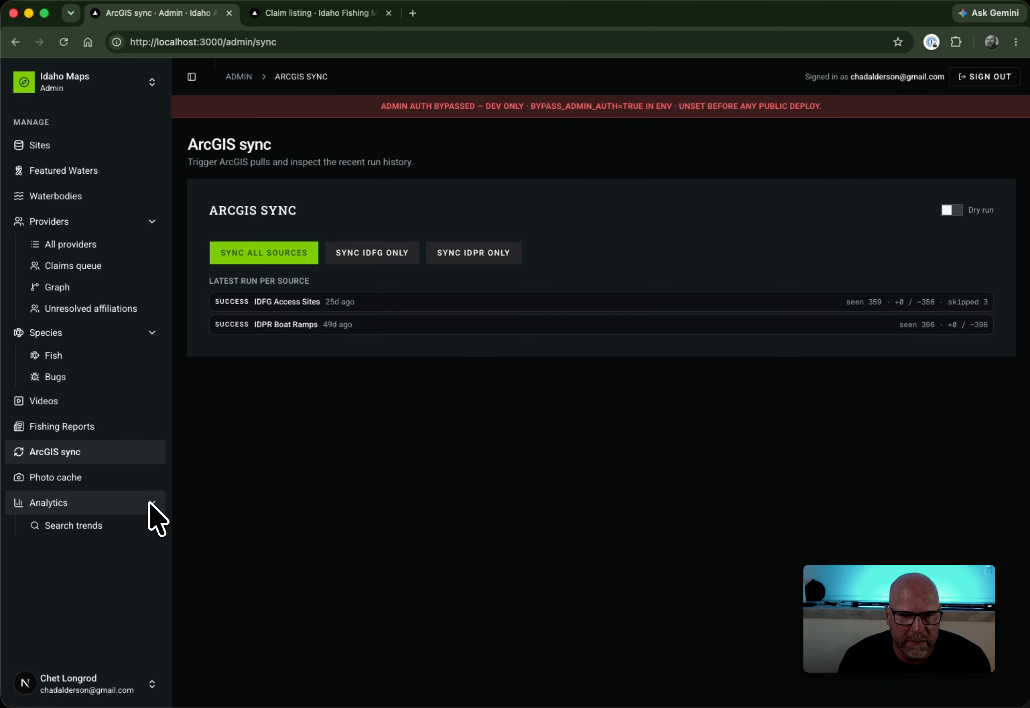
left_click(80, 527)
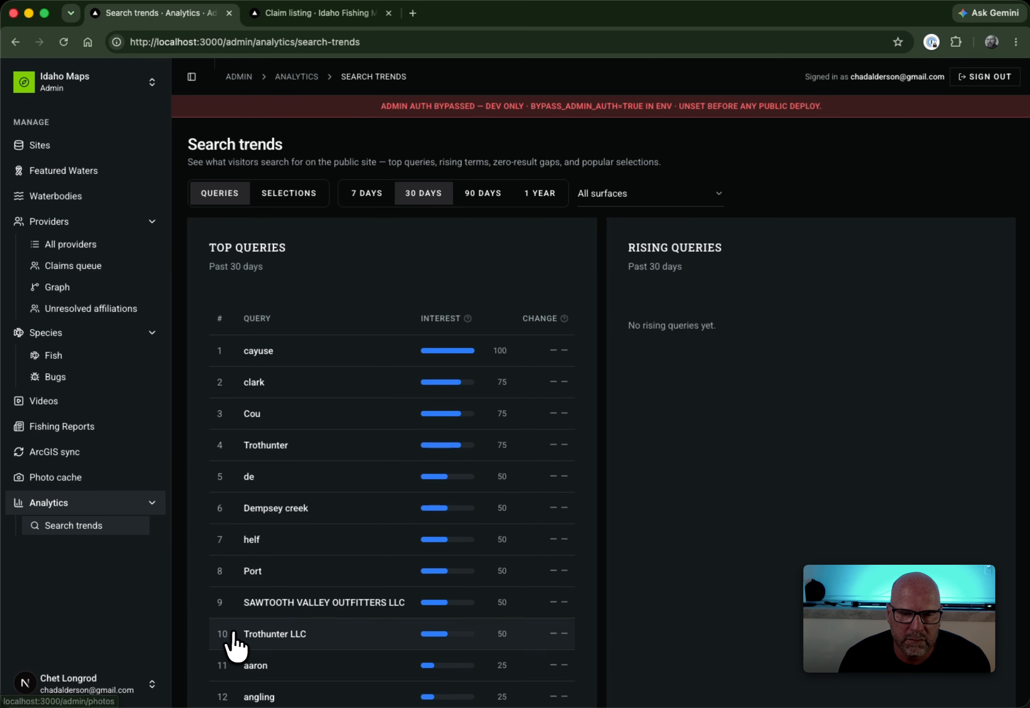
Return from the claim form to the public Granite Creek Guest Ranch listing and point out the site search
left_click(301, 18)
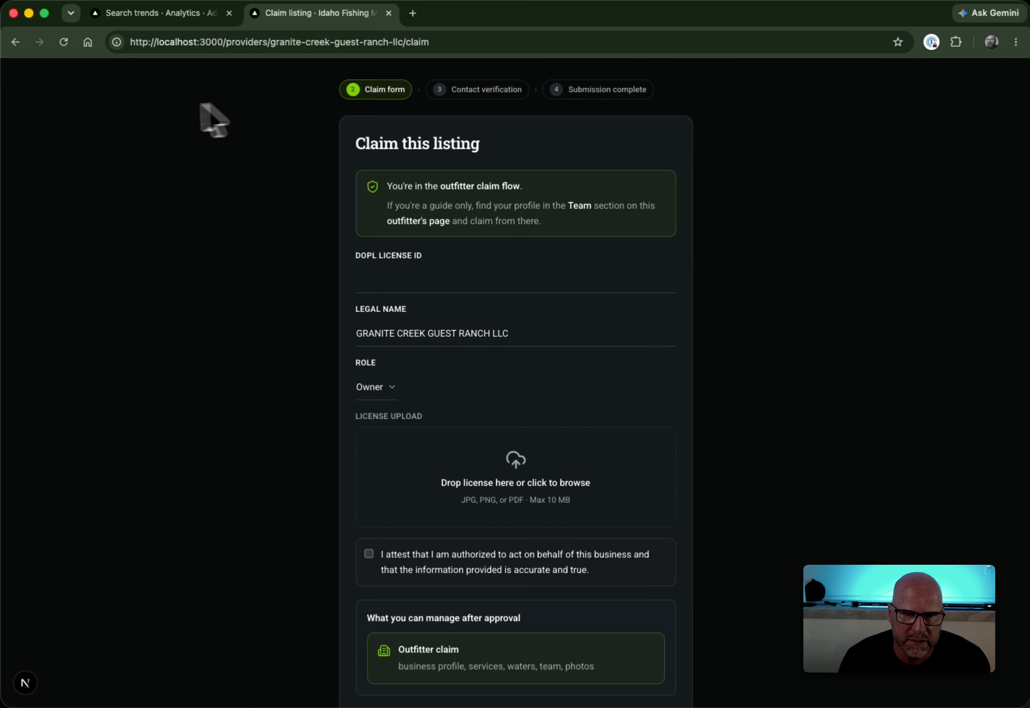
left_click(14, 42)
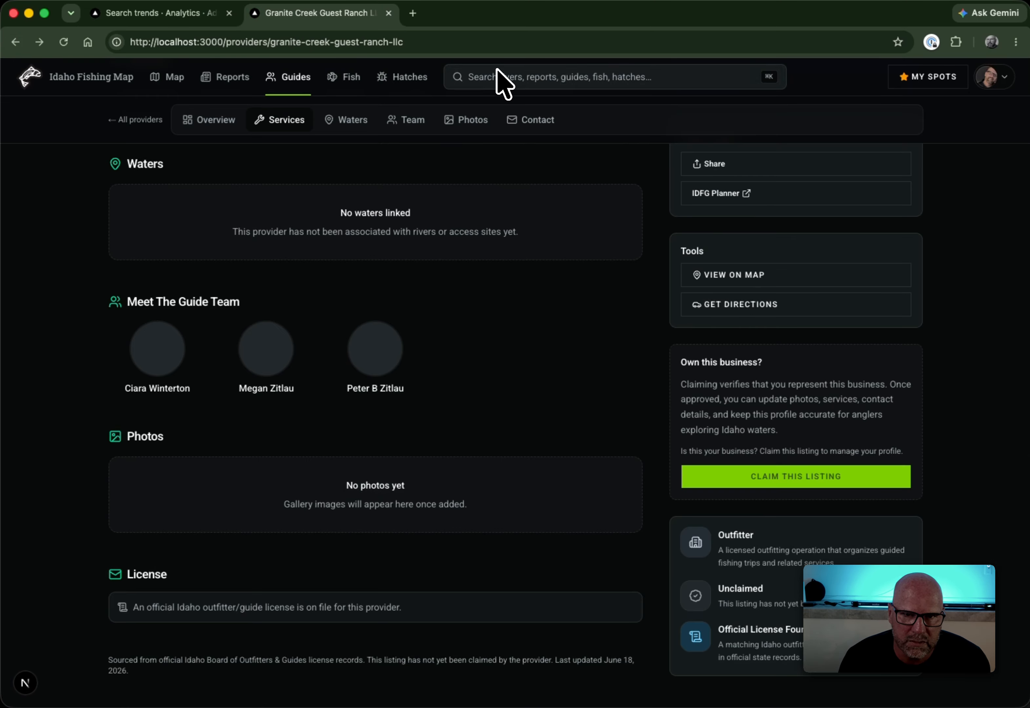
left_click(499, 81)
Switch back to the search trends analytics and limit the period to 7 days
left_click(160, 18)
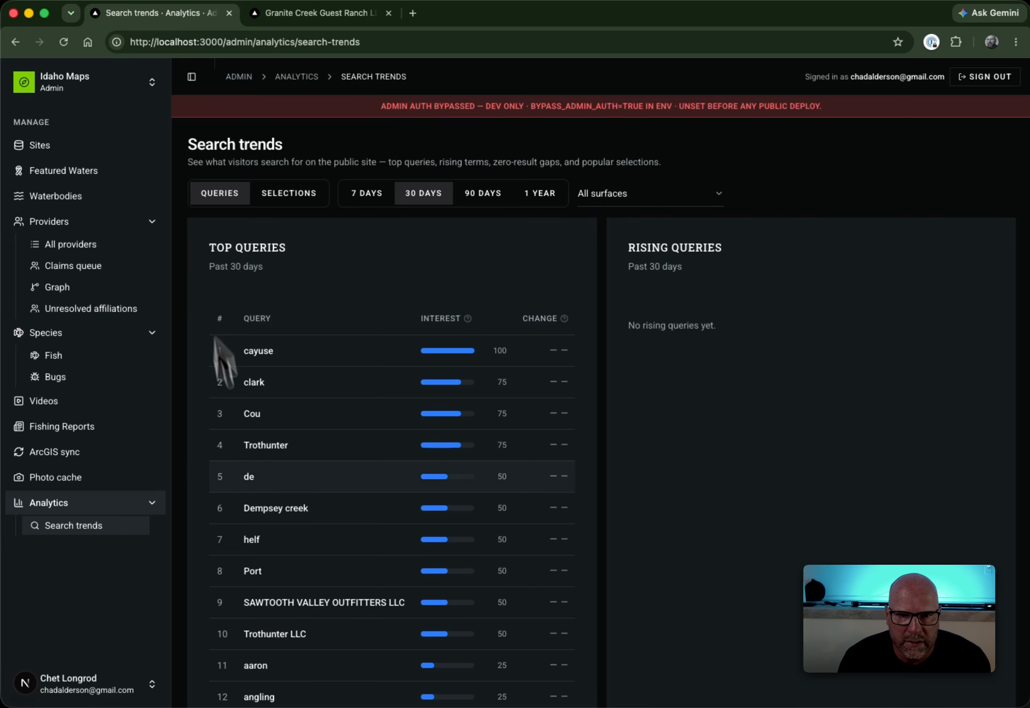
left_click(373, 203)
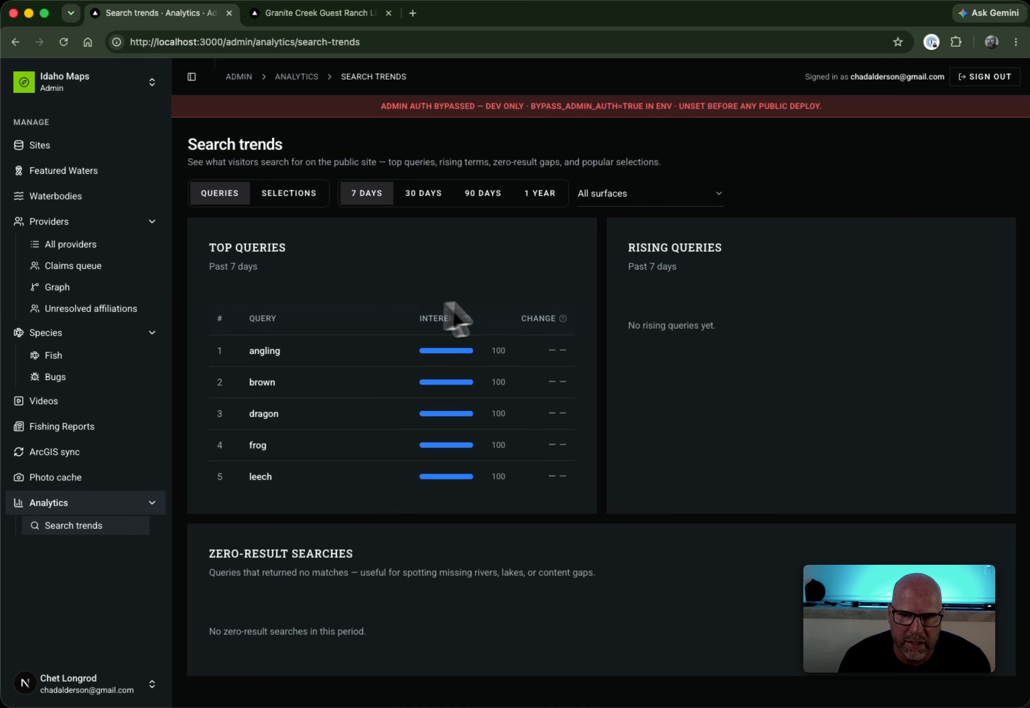